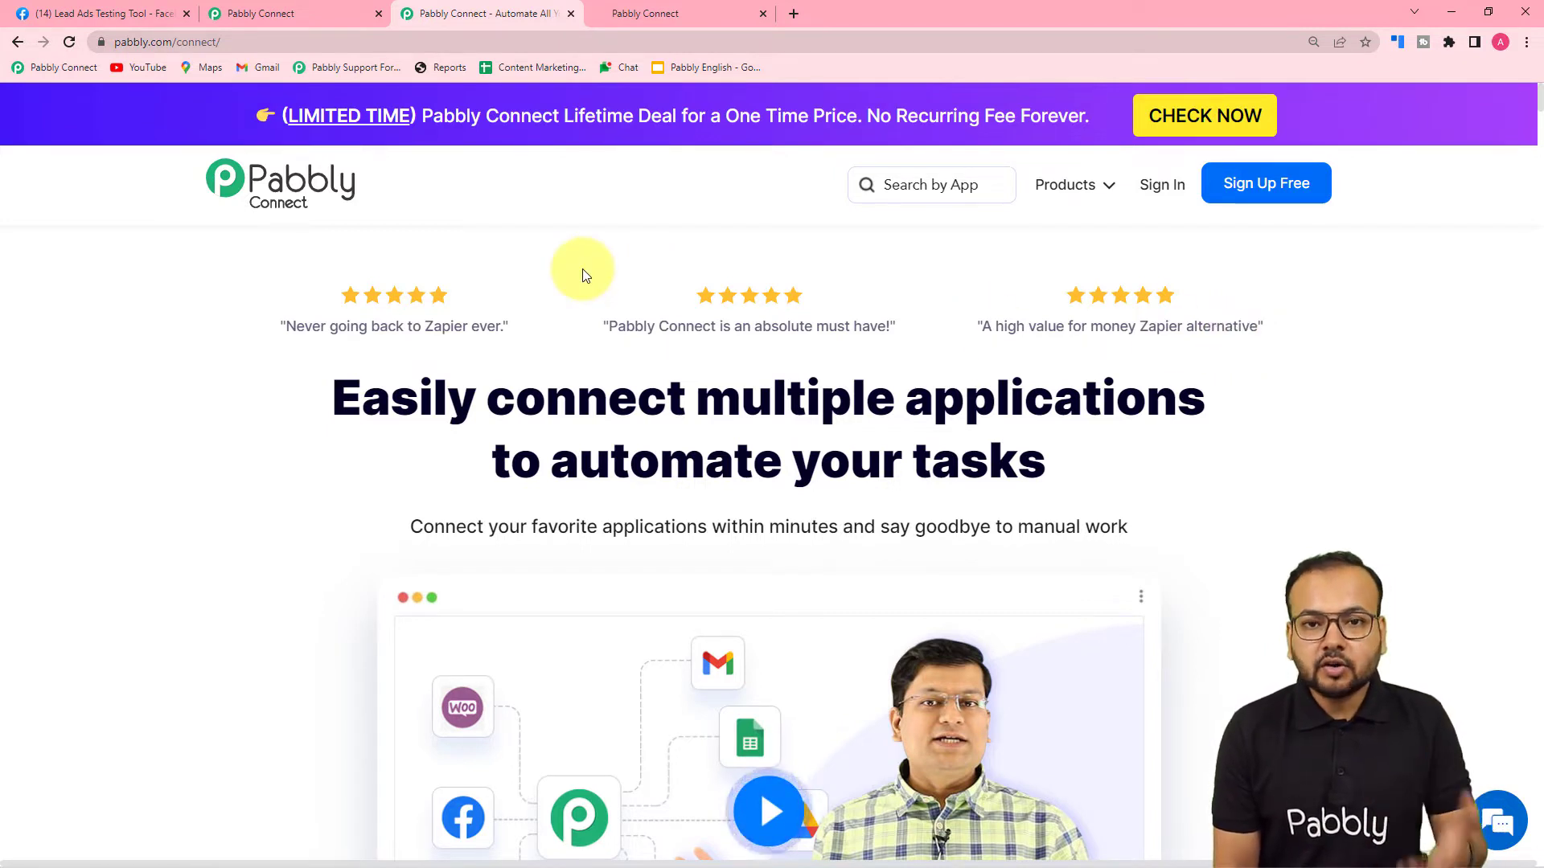
From the Pabbly Connect dashboard, create a workflow named 'Facebook to HighLevel Integration'.
click(303, 9)
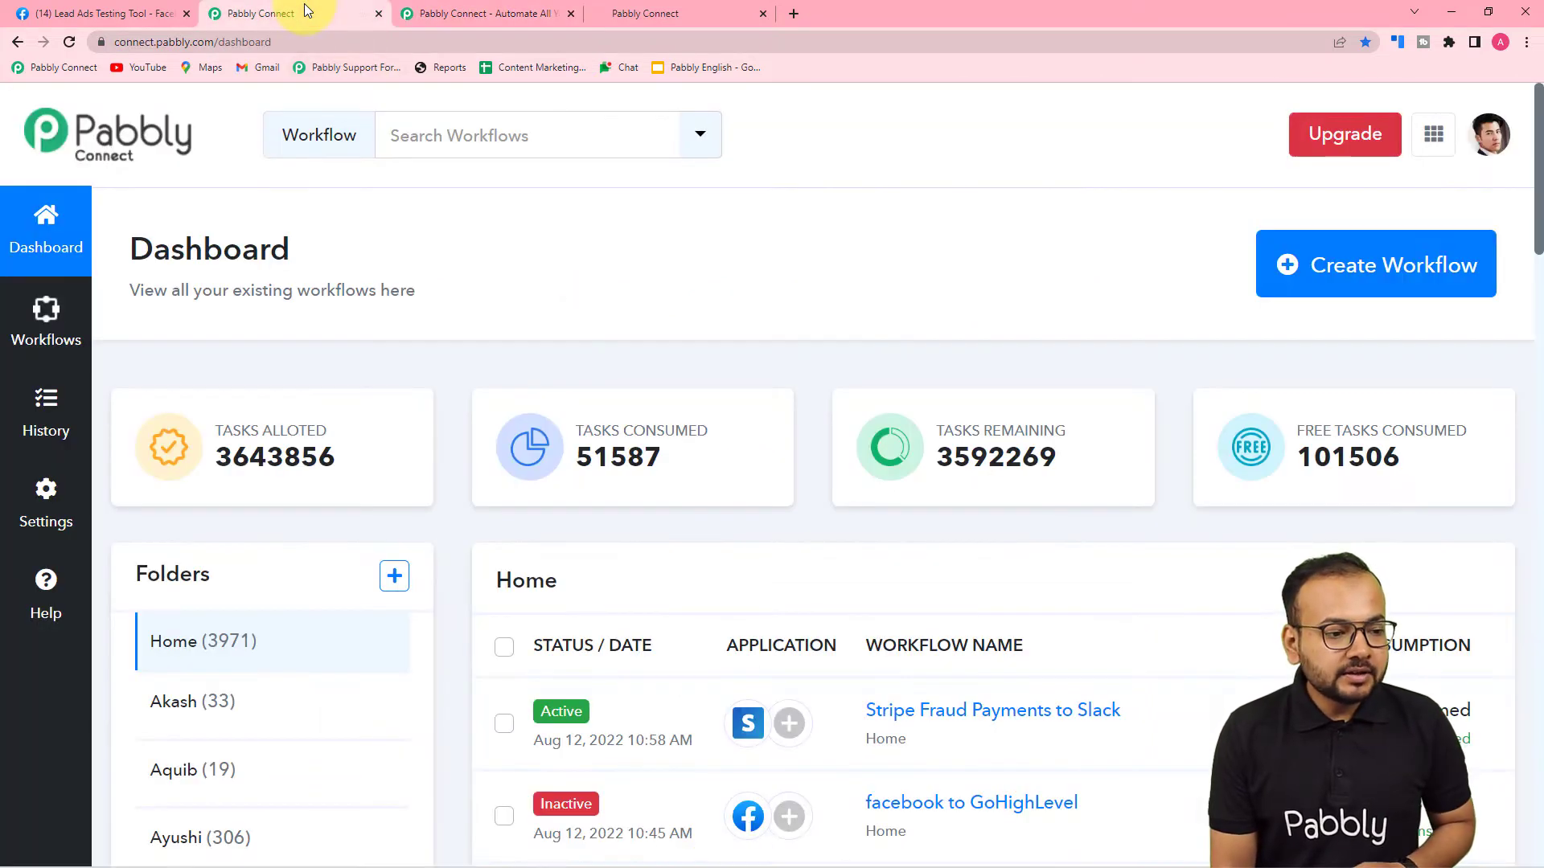
click(511, 10)
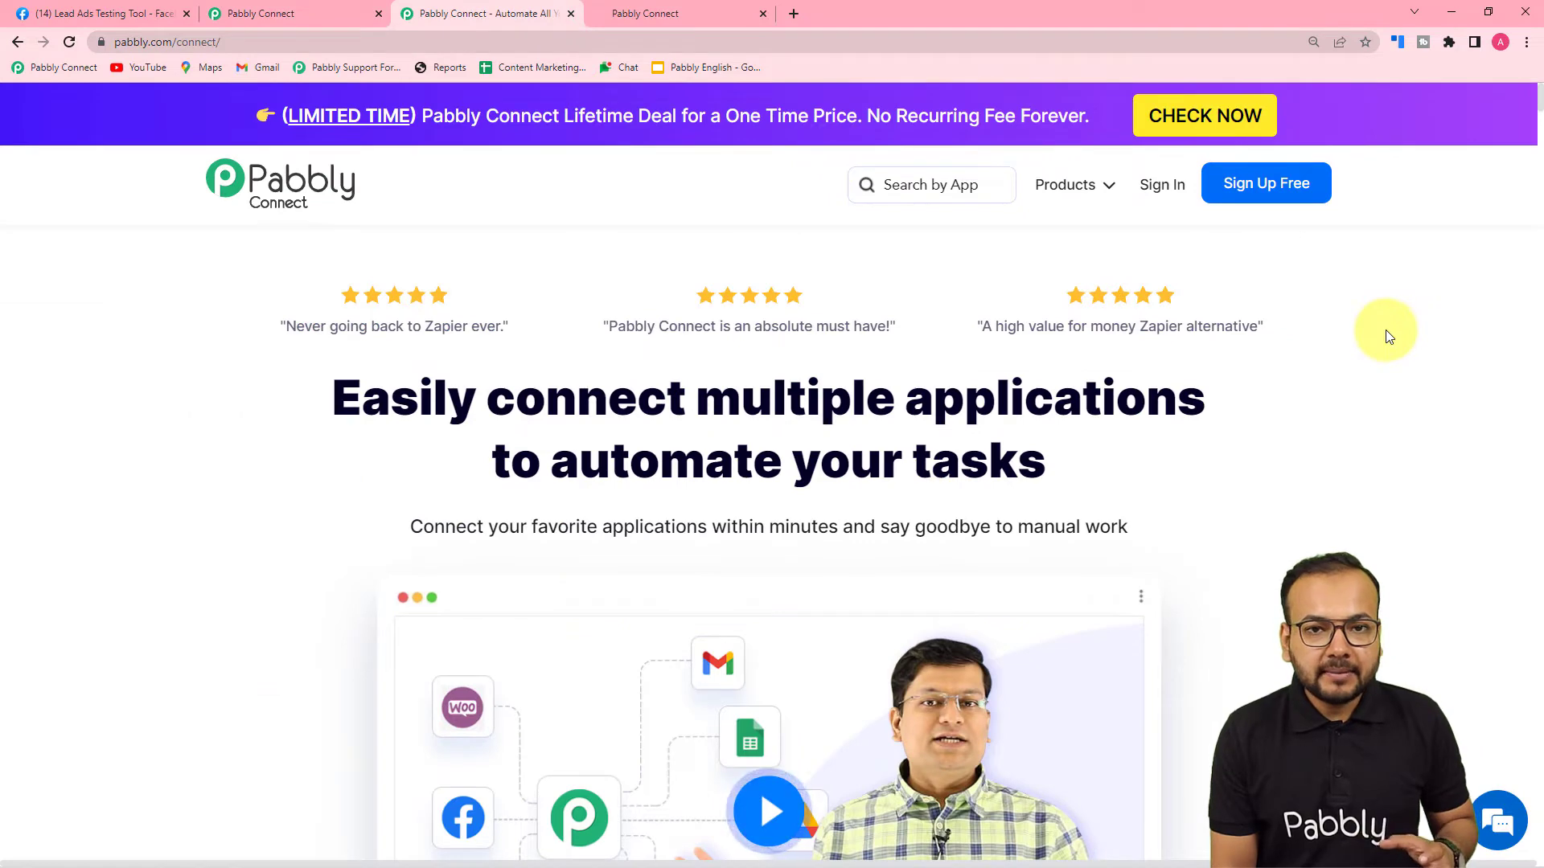
click(338, 17)
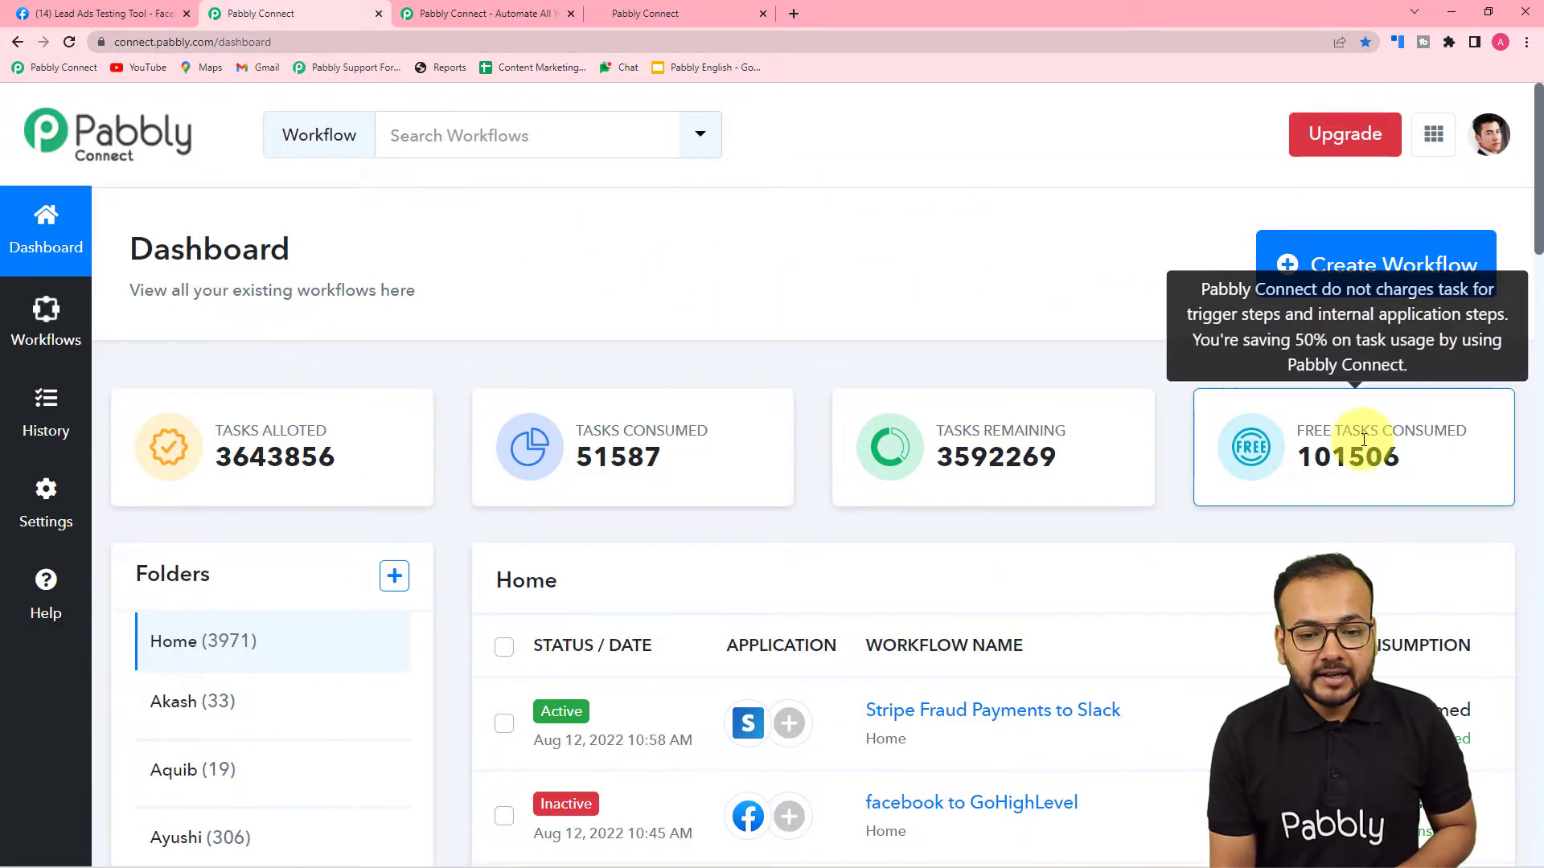
click(1331, 279)
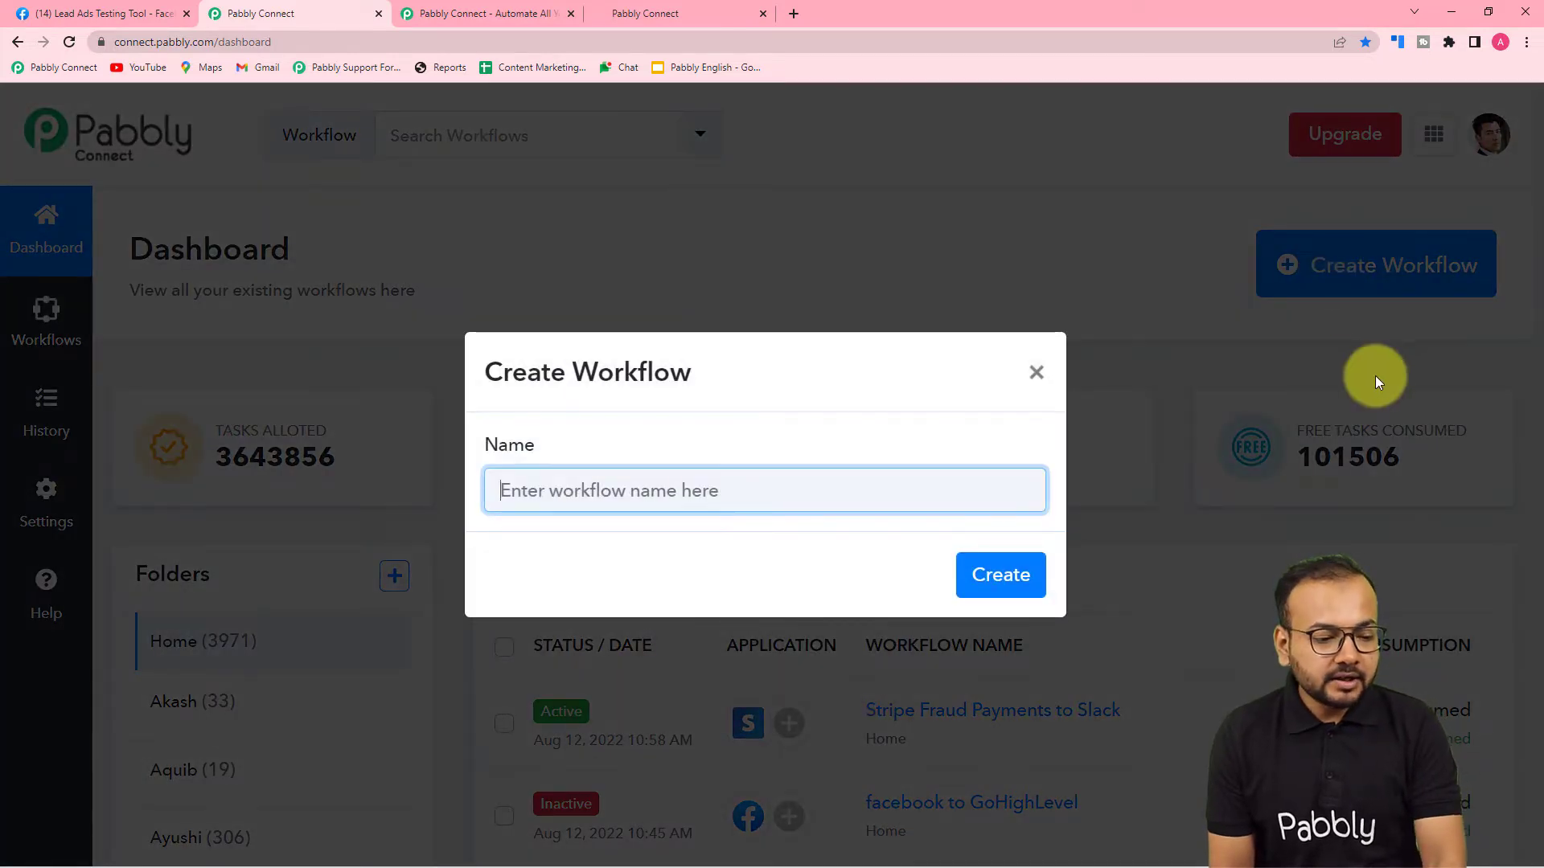
text(Facebook)
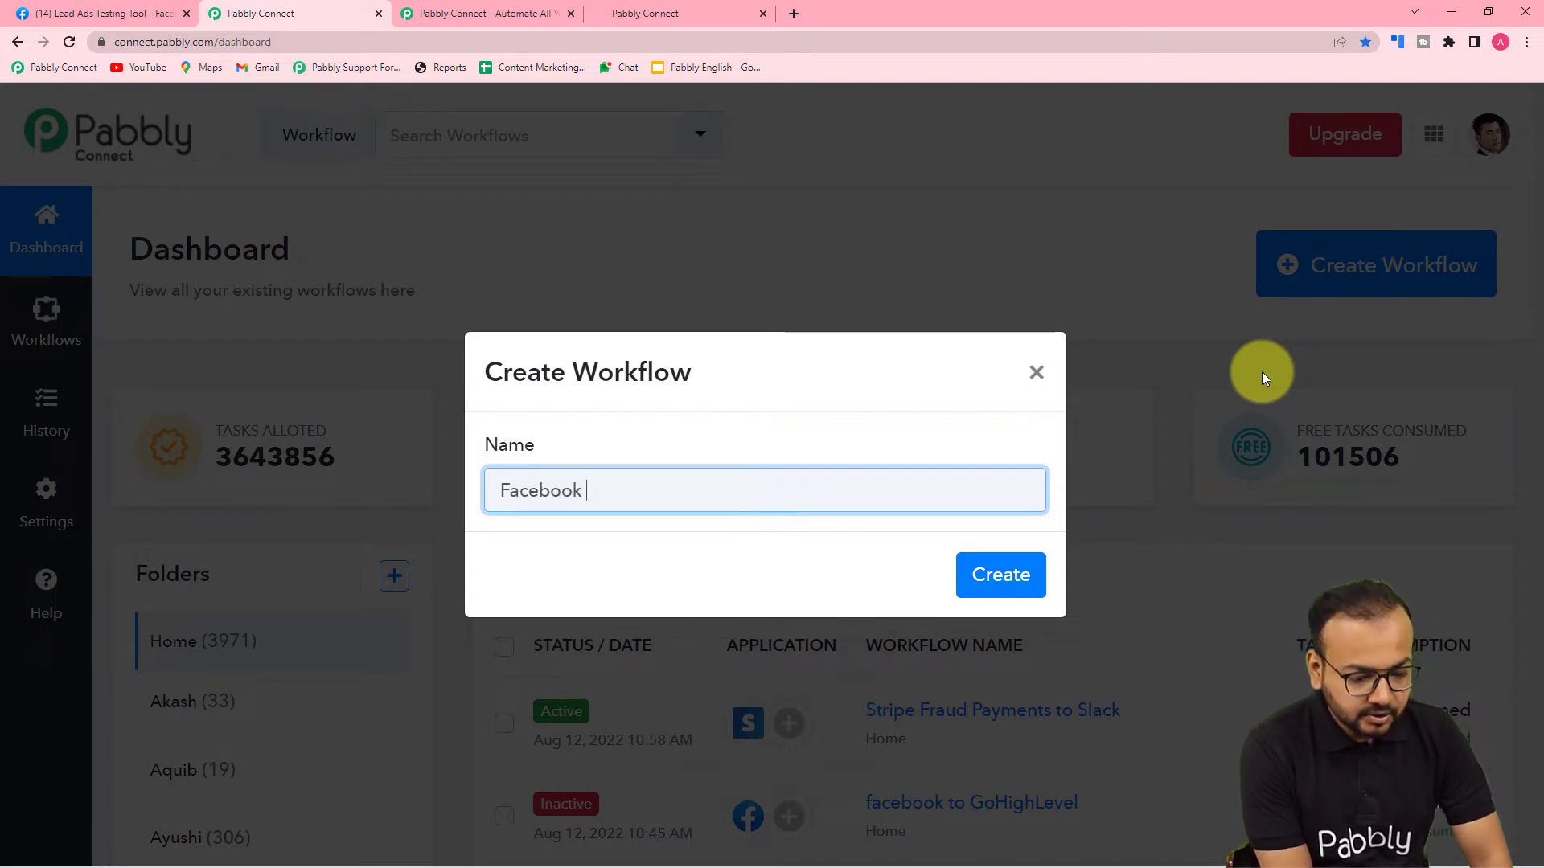
text( to Hih)
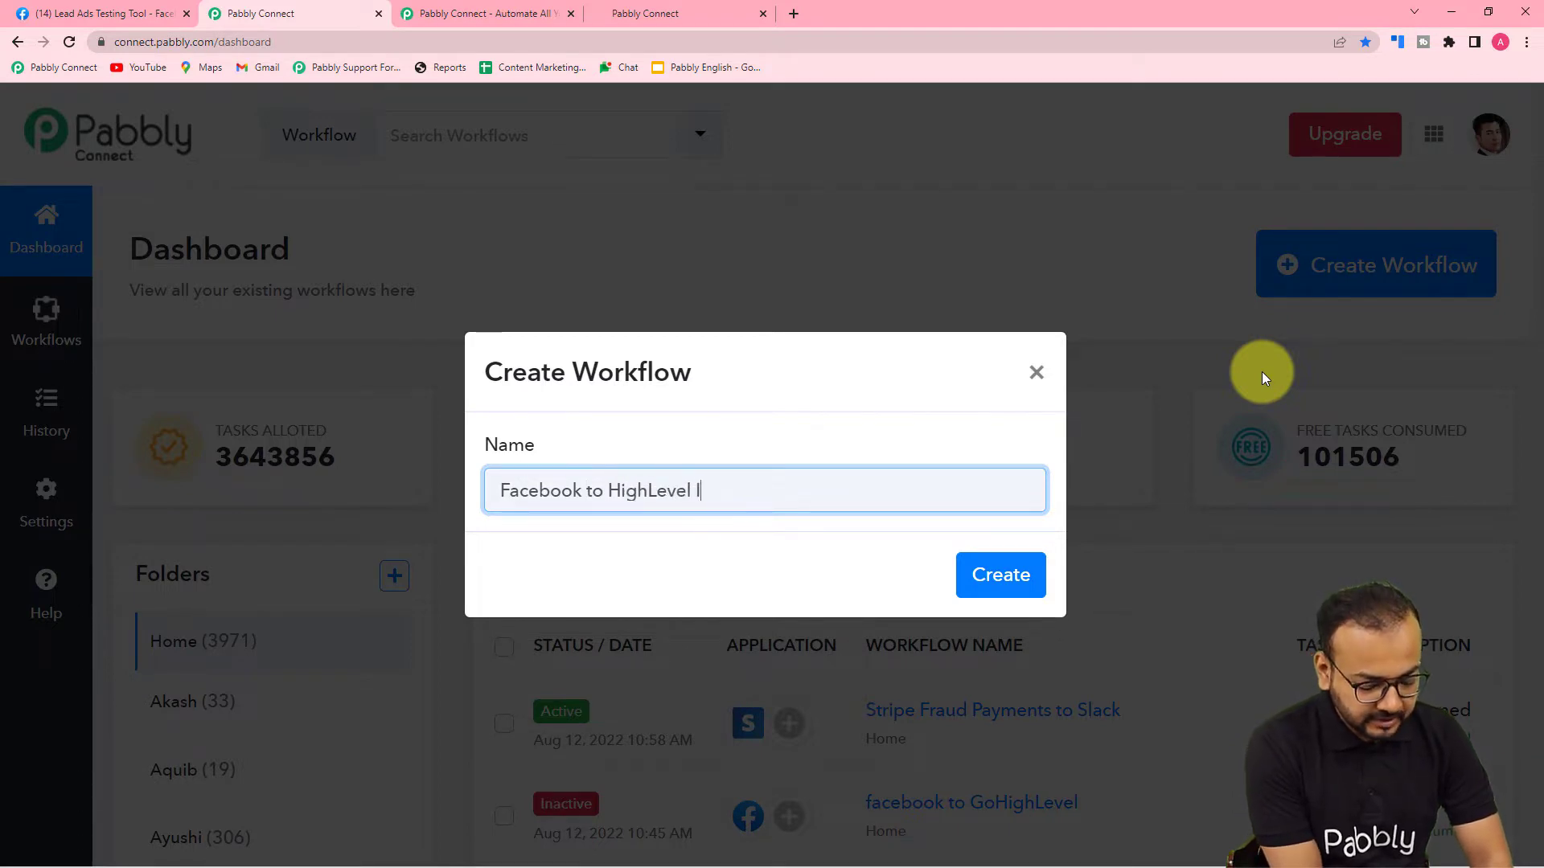
text(ion)
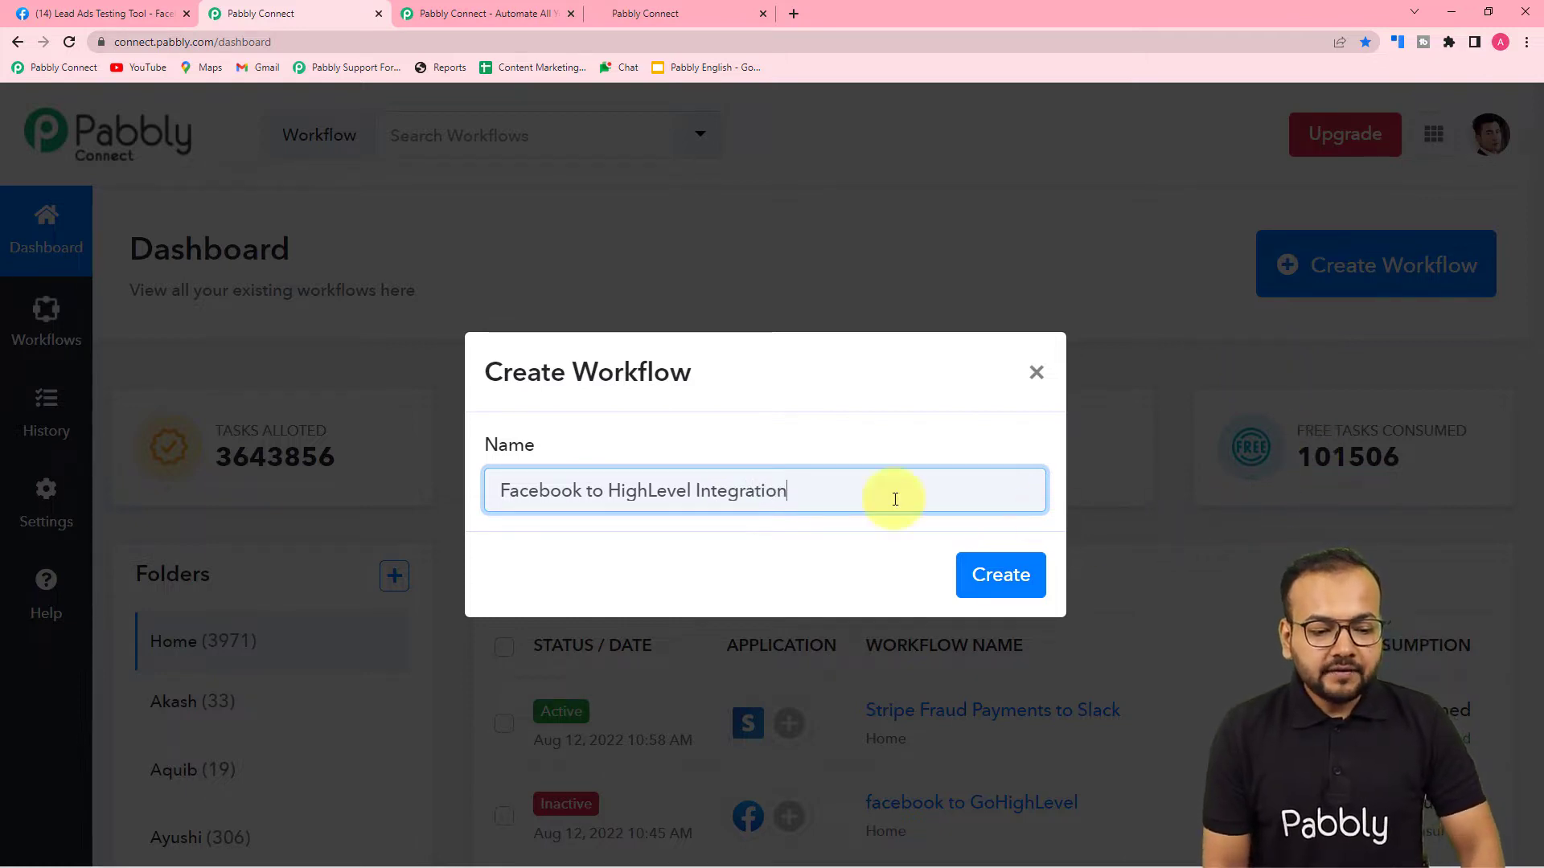
click(1000, 576)
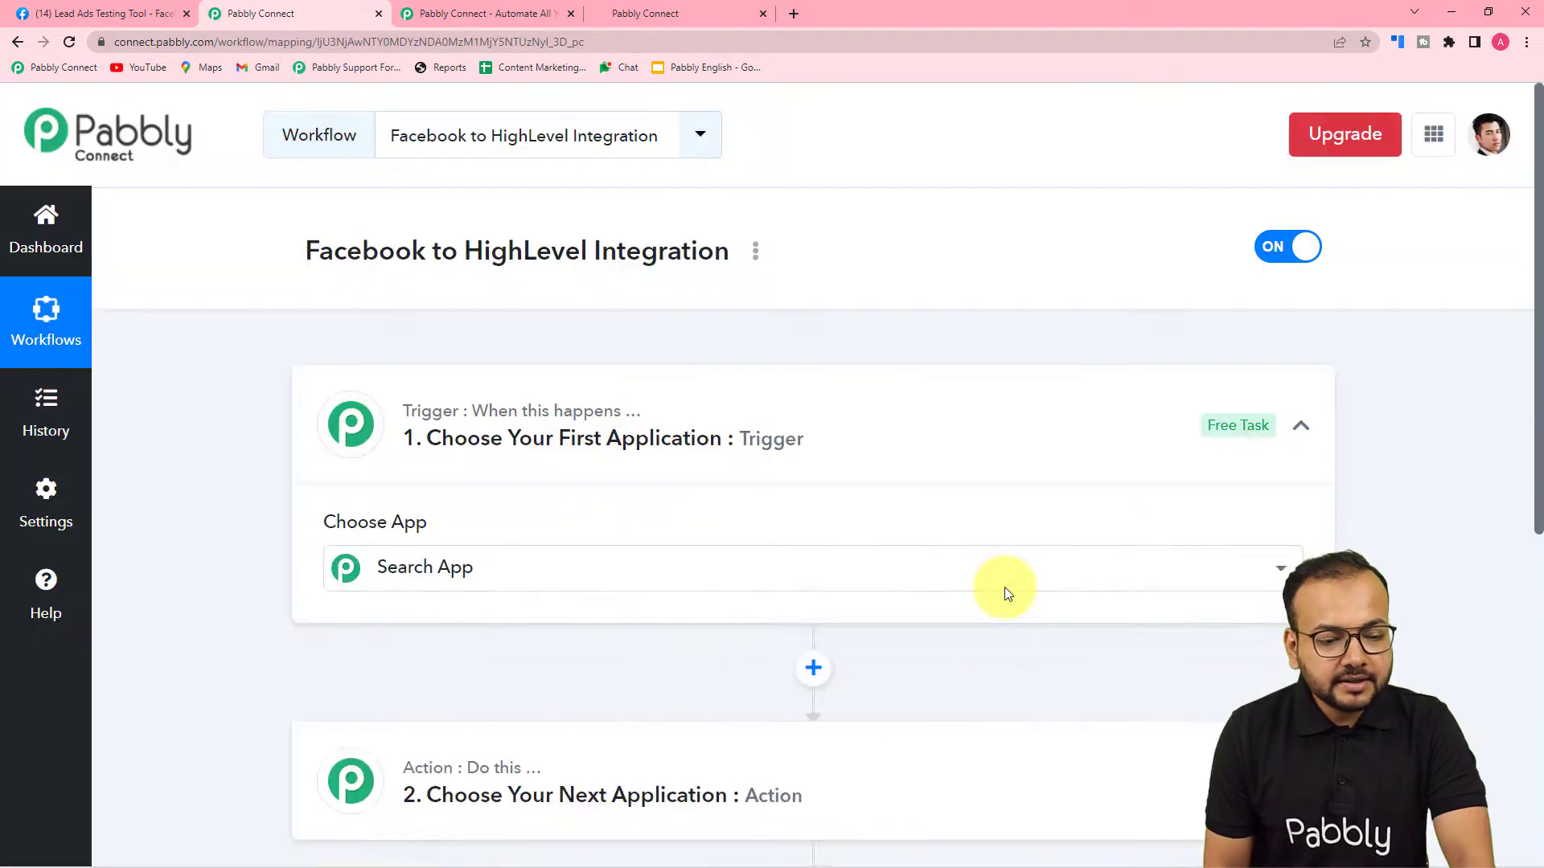
Collapse and re-expand the trigger step to reveal the Choose App grid.
click(1300, 426)
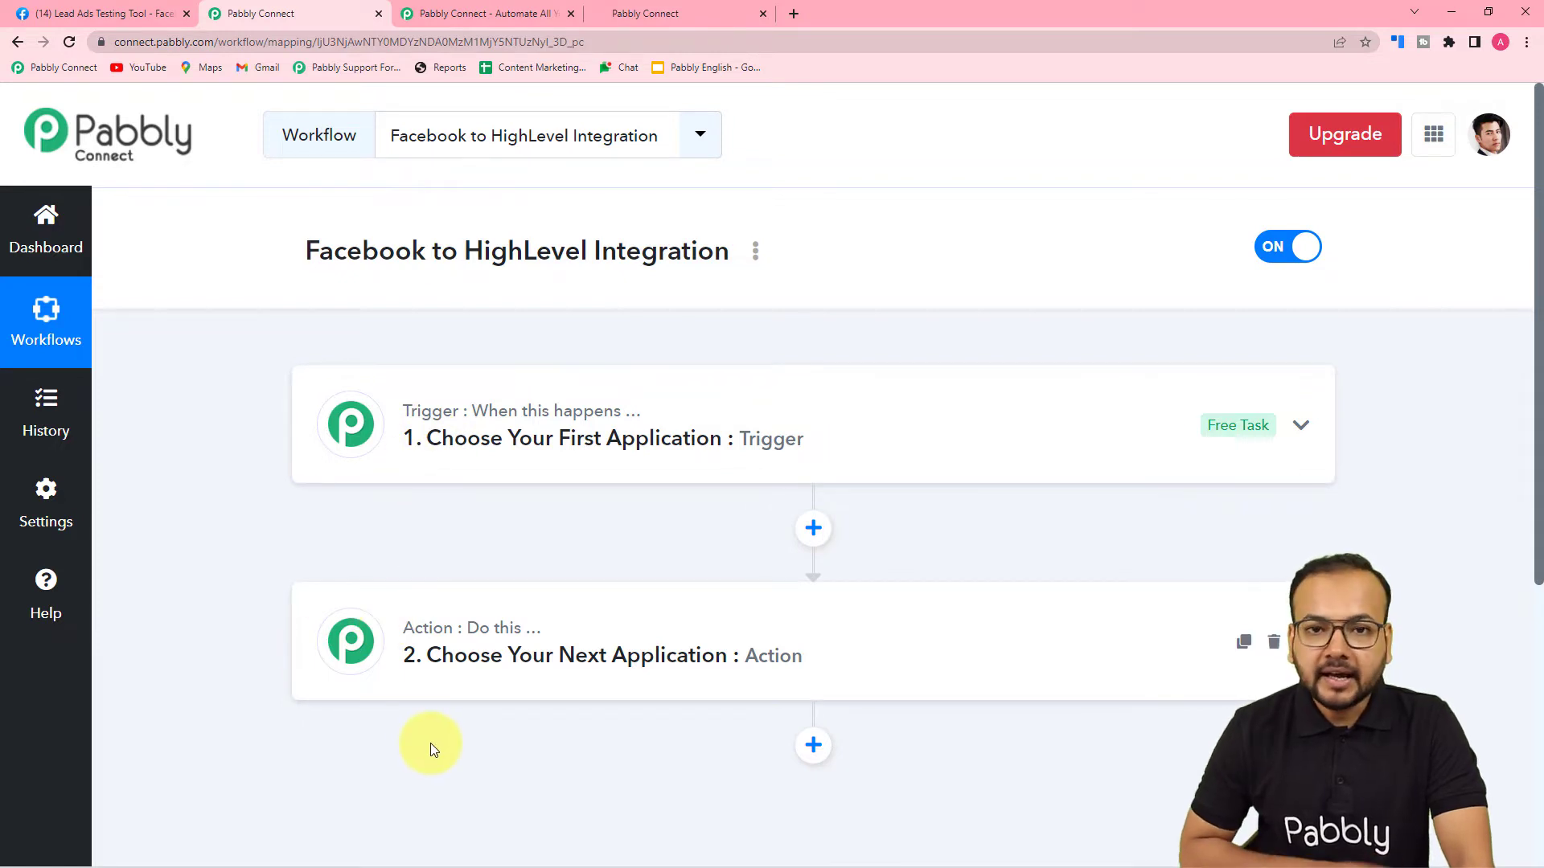
click(438, 430)
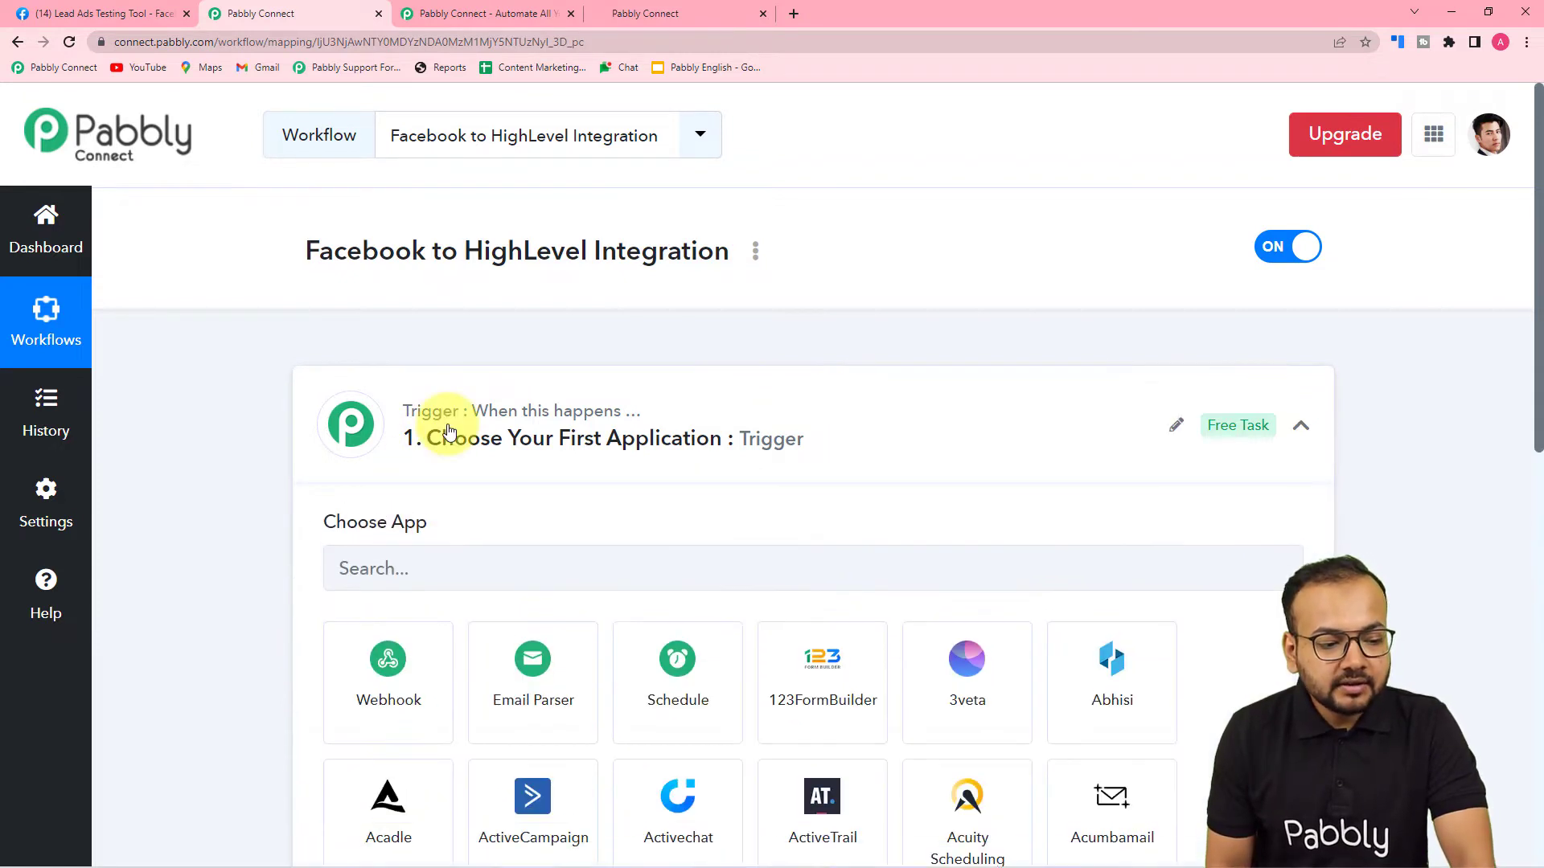
Set the trigger app to Facebook Lead Ads with the New Lead (Instant) event.
click(438, 329)
text(face)
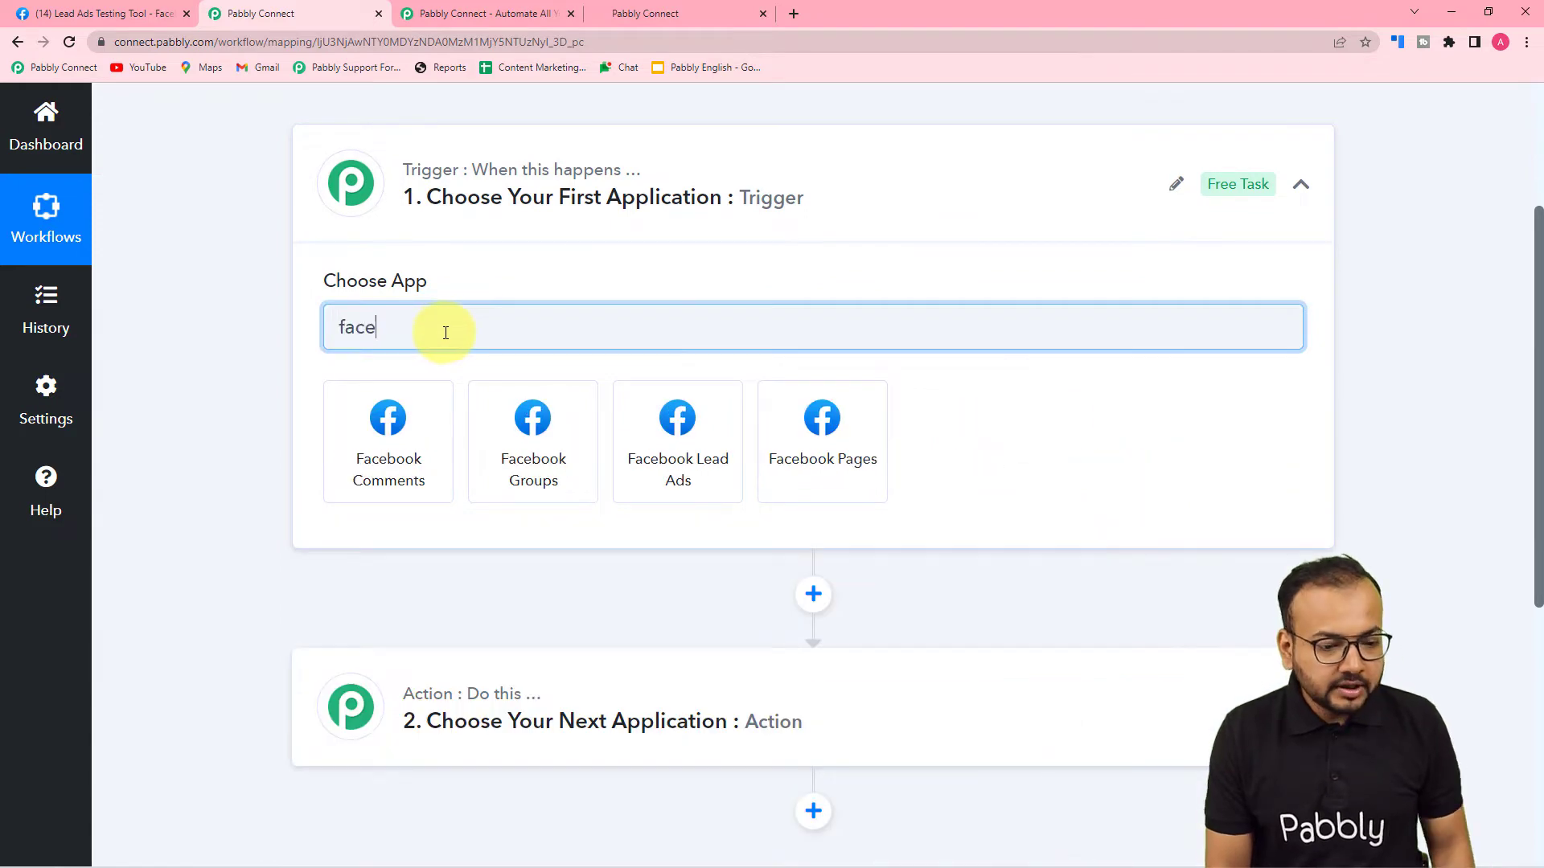
click(698, 480)
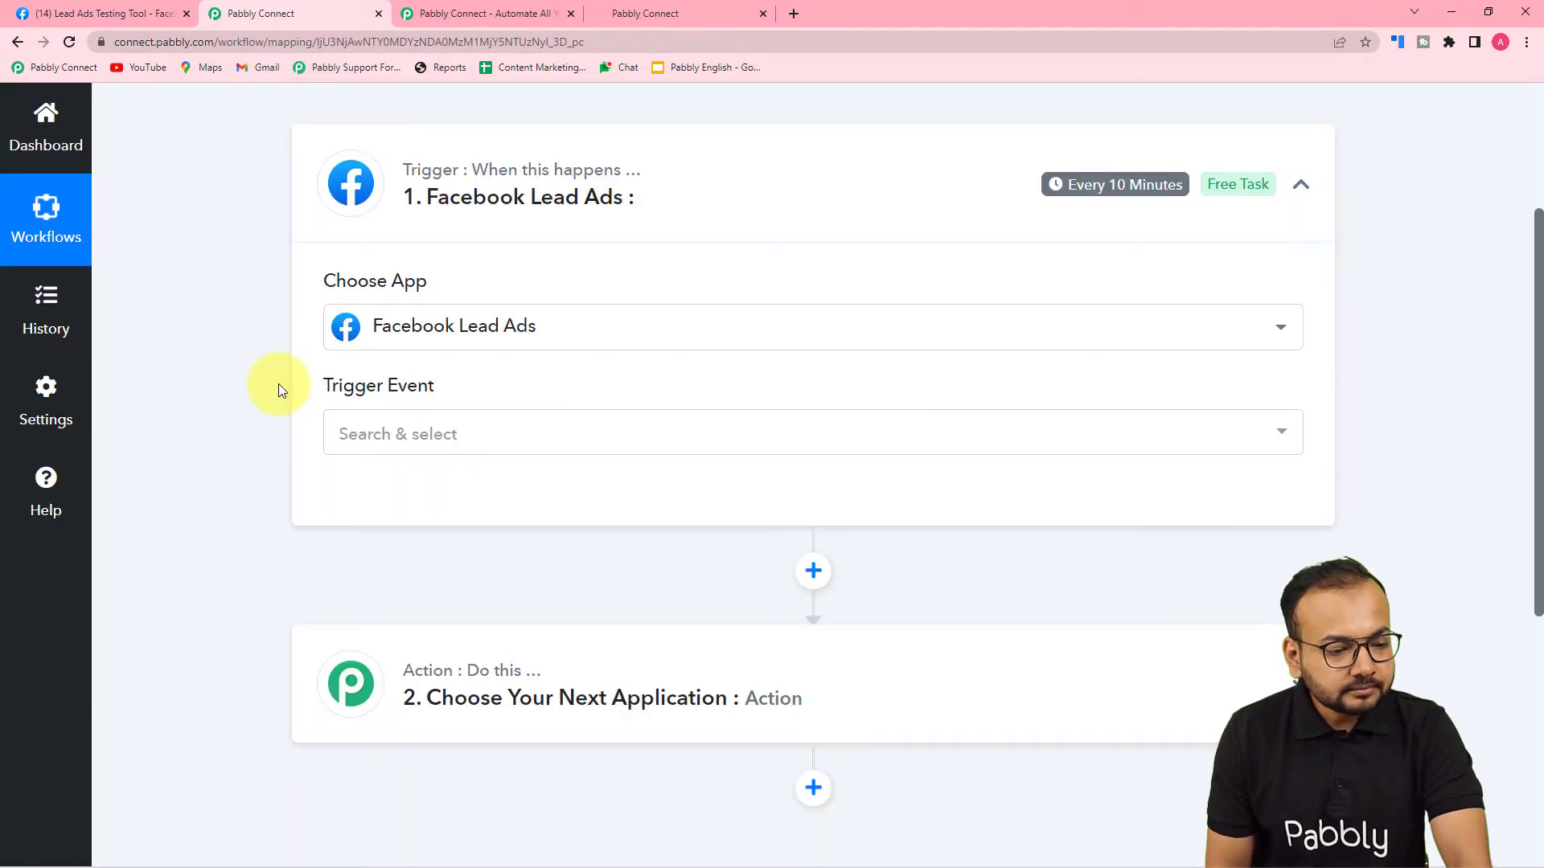
click(458, 275)
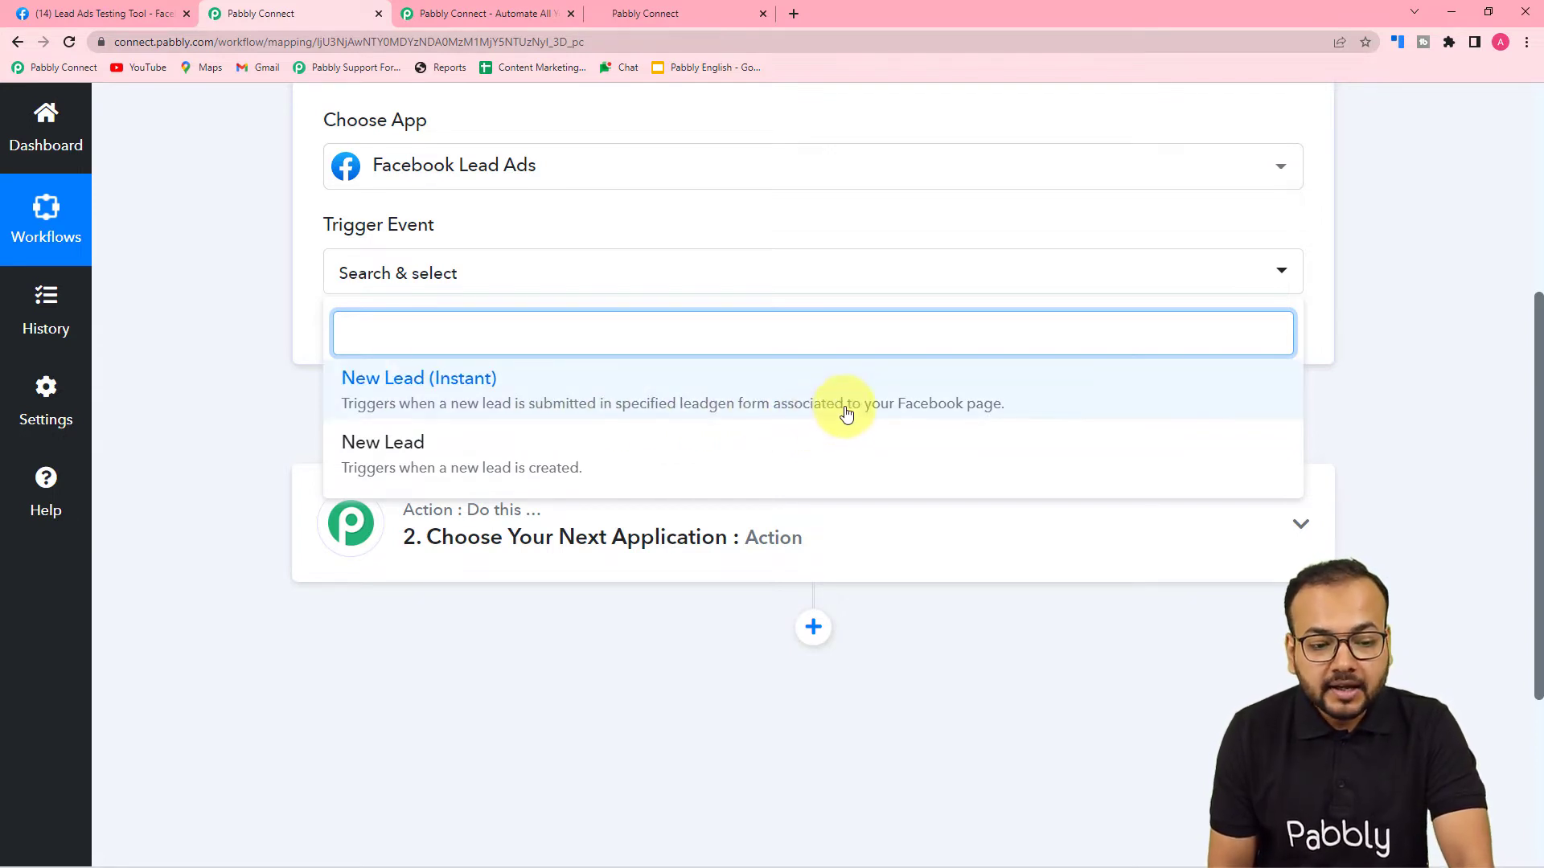
click(925, 408)
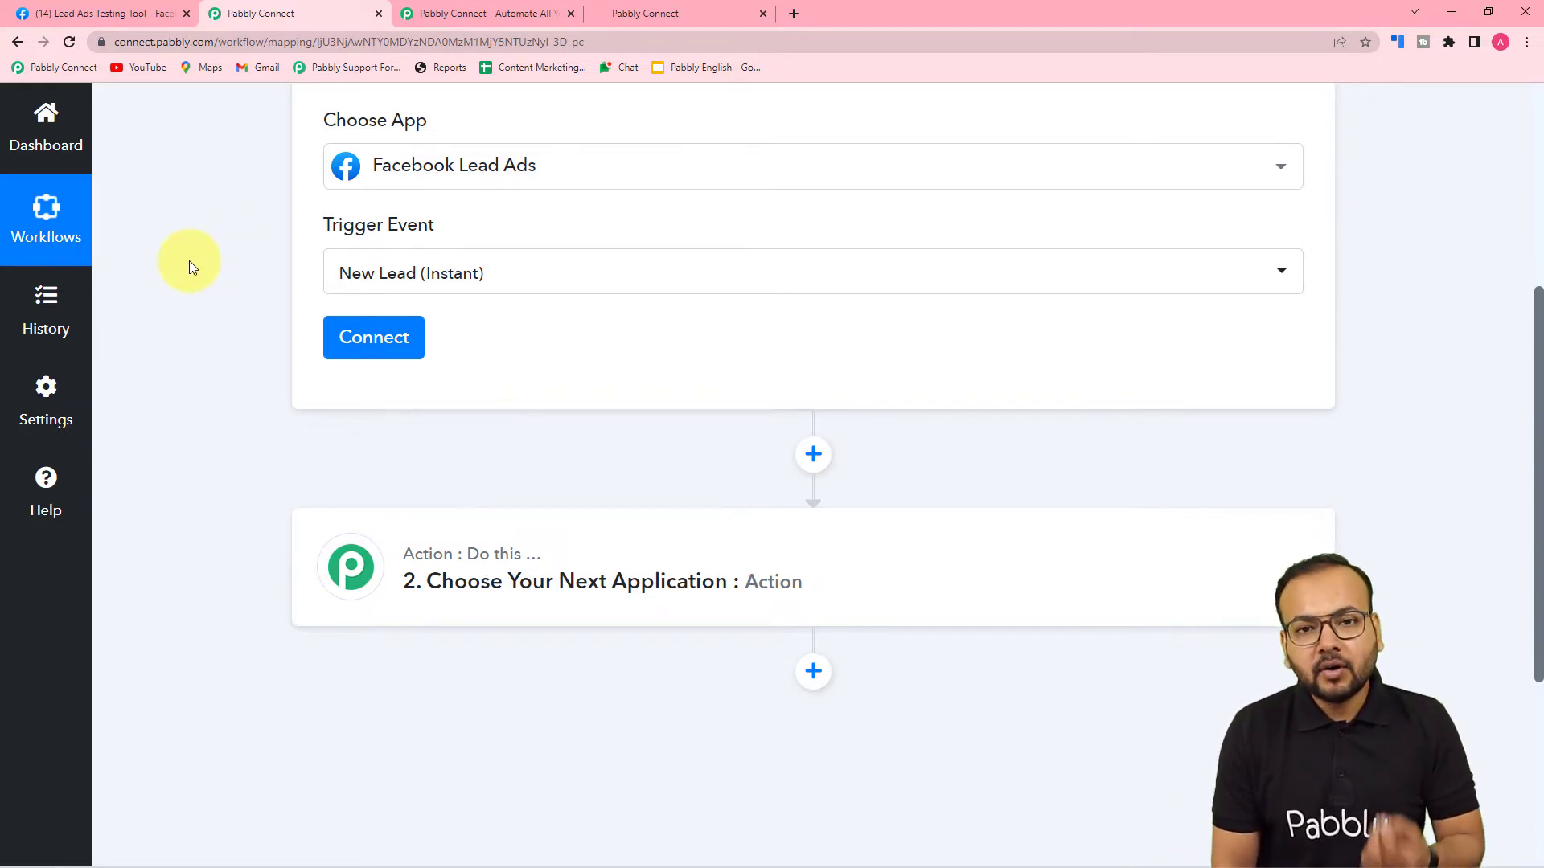
Preview the Grocery Store page's Grocery Store Brochure lead form in the Lead Ads Testing Tool.
click(92, 10)
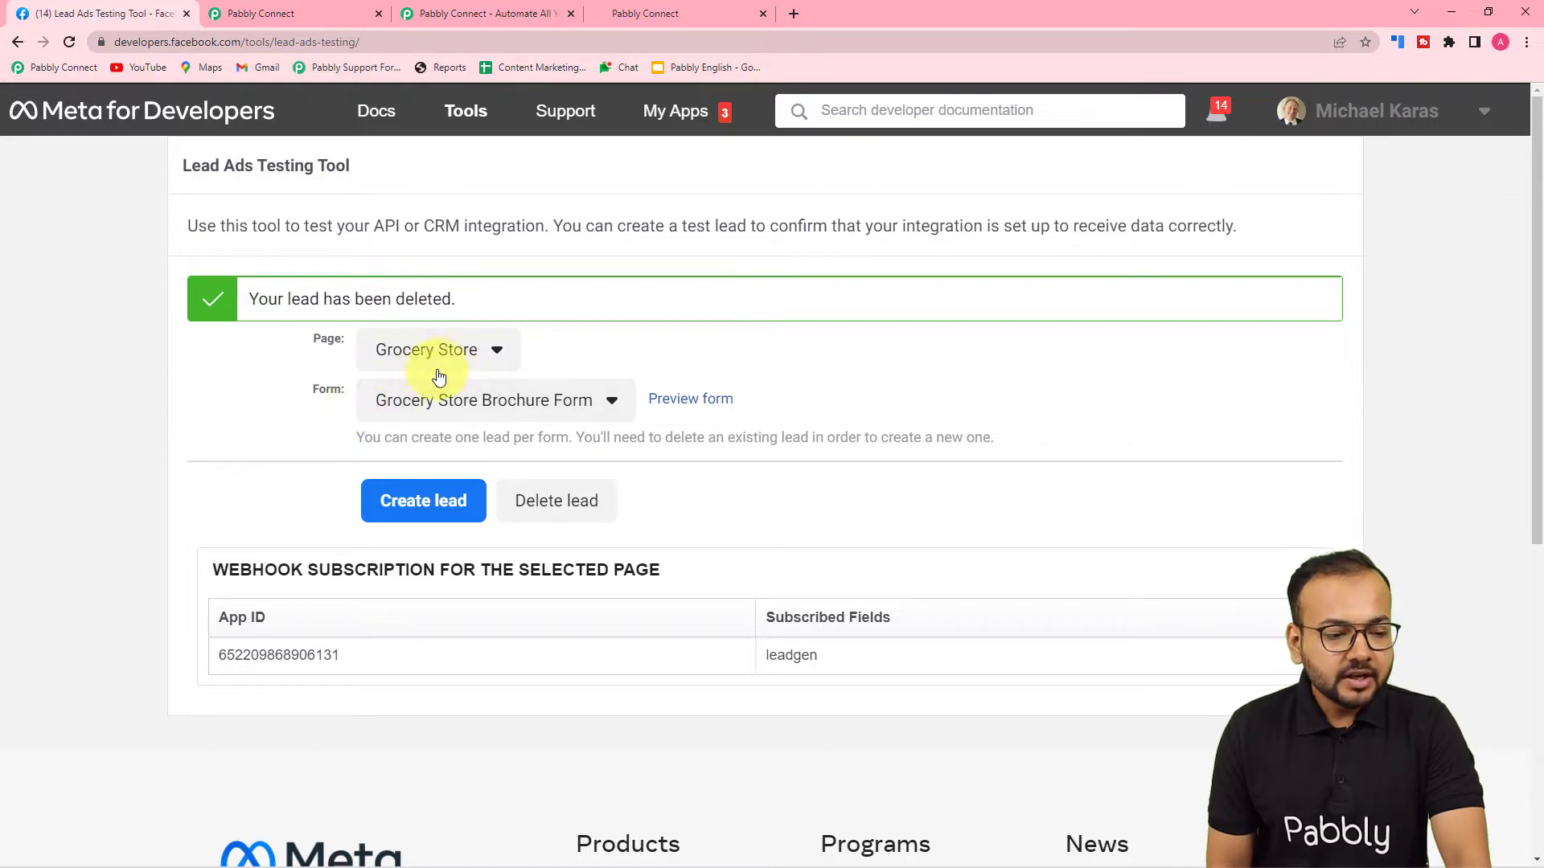
click(479, 366)
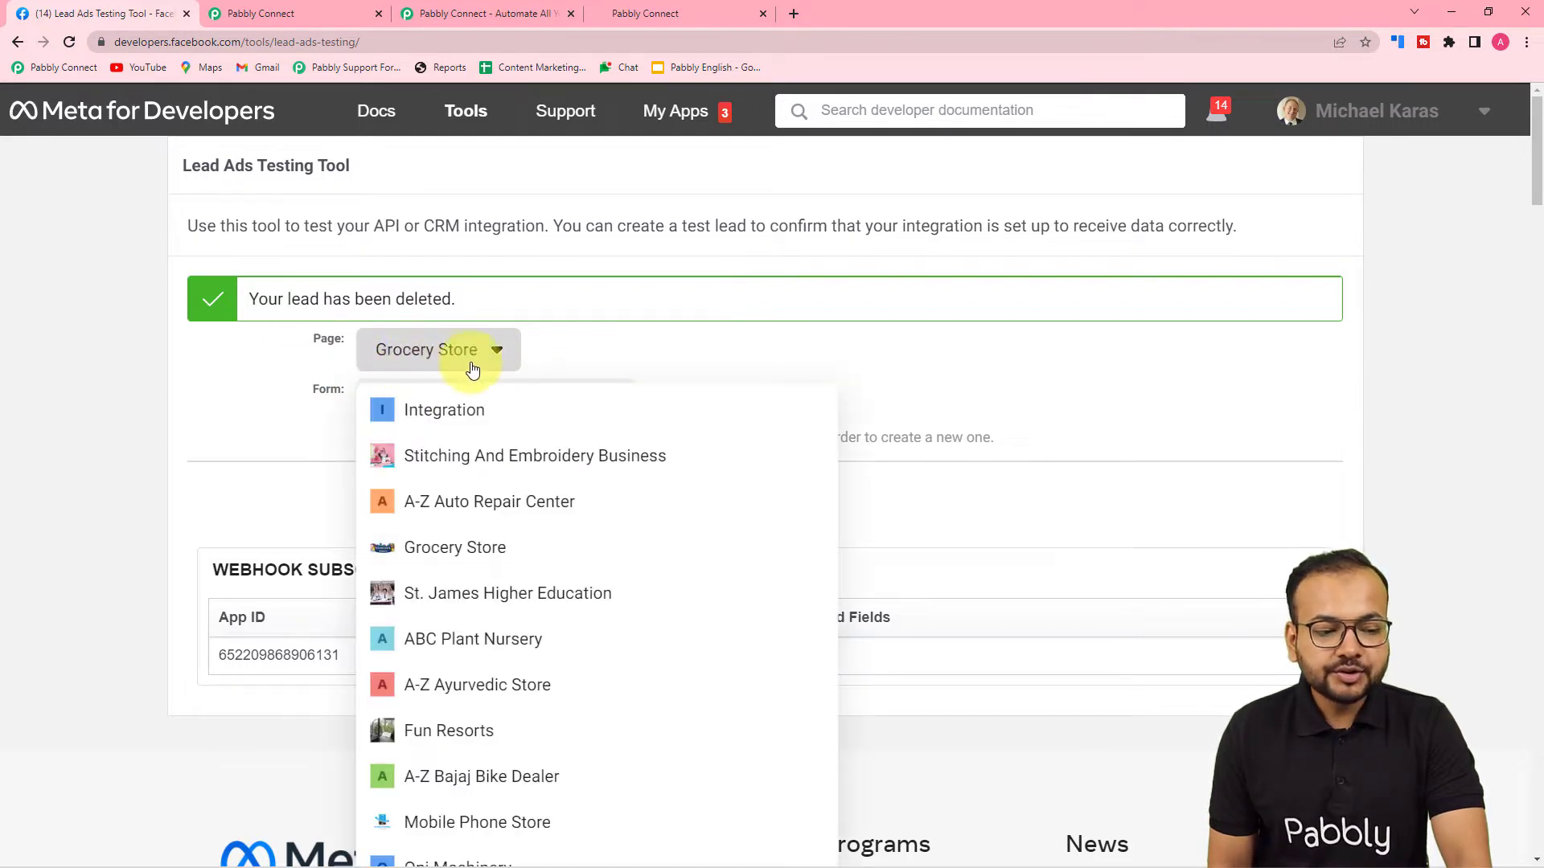
click(644, 348)
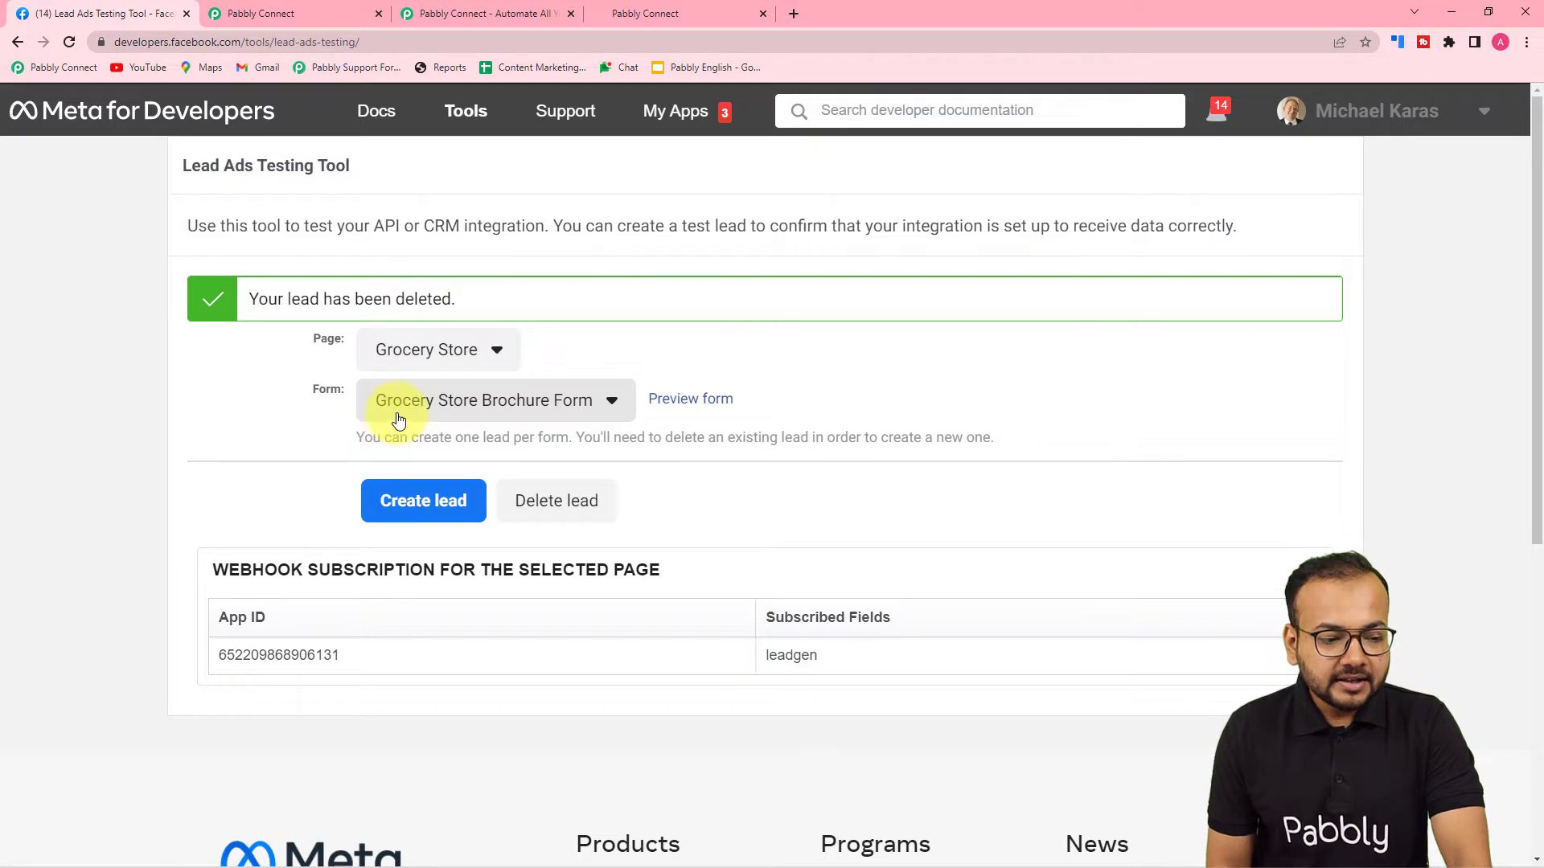
click(696, 405)
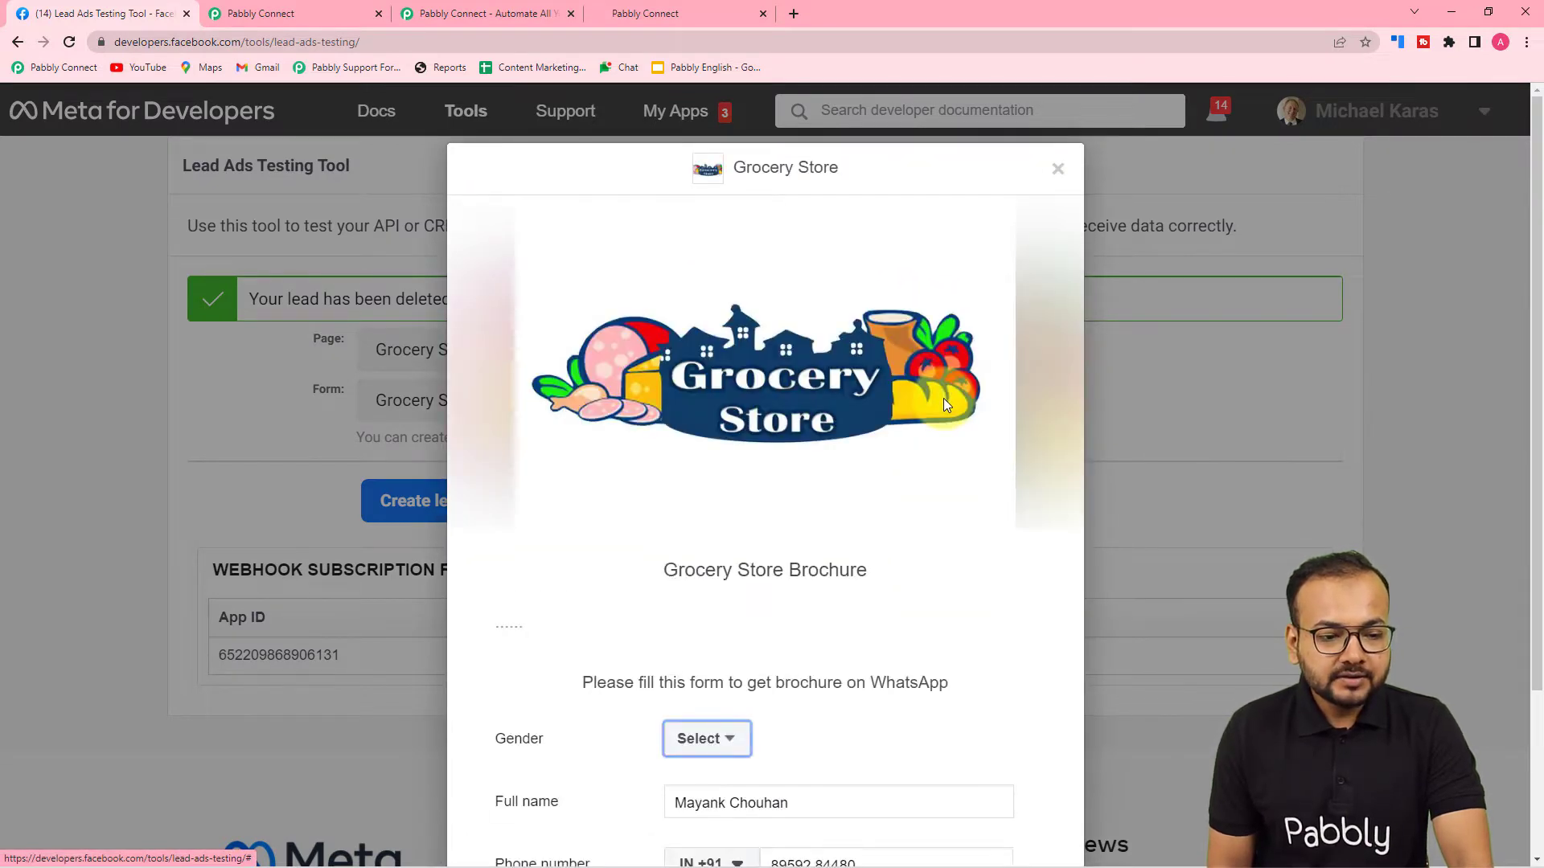
scroll(943, 398, down, 3)
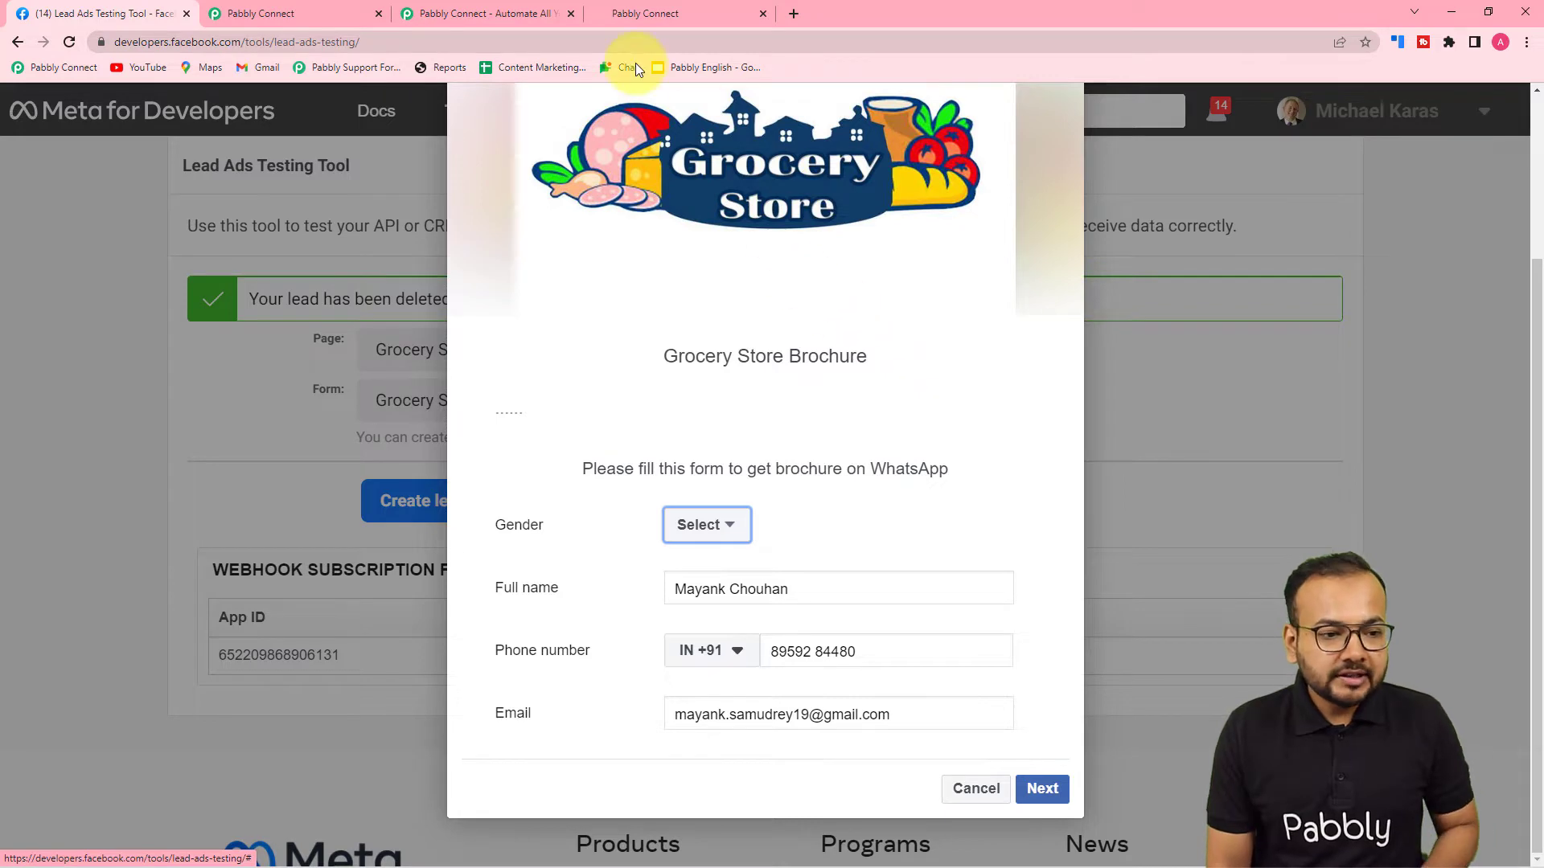
click(620, 11)
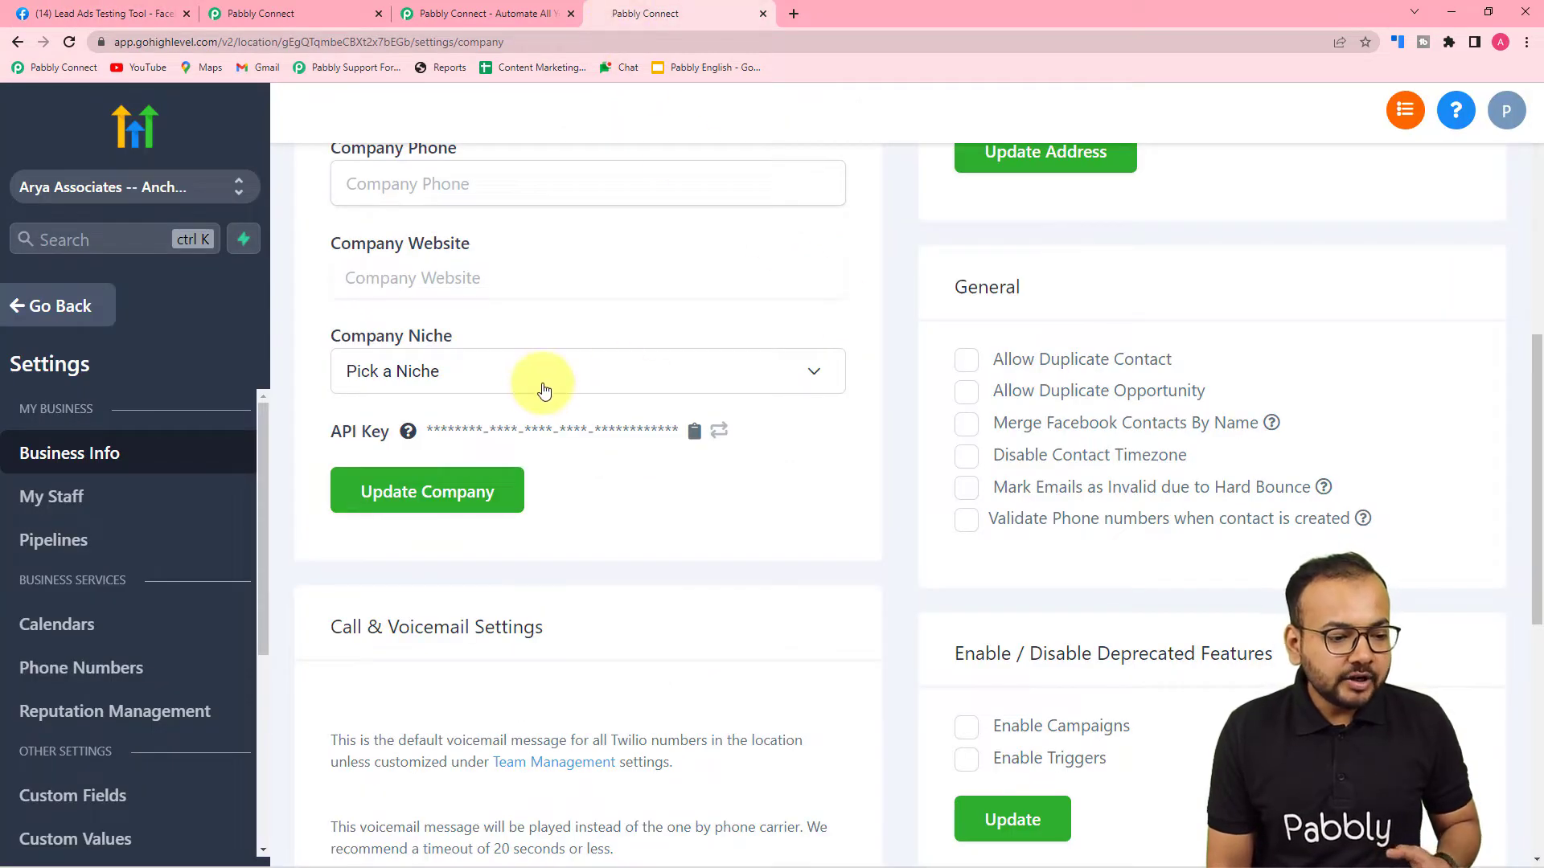
Open HighLevel Contacts and look over the new-contact form, closing it without saving.
click(27, 304)
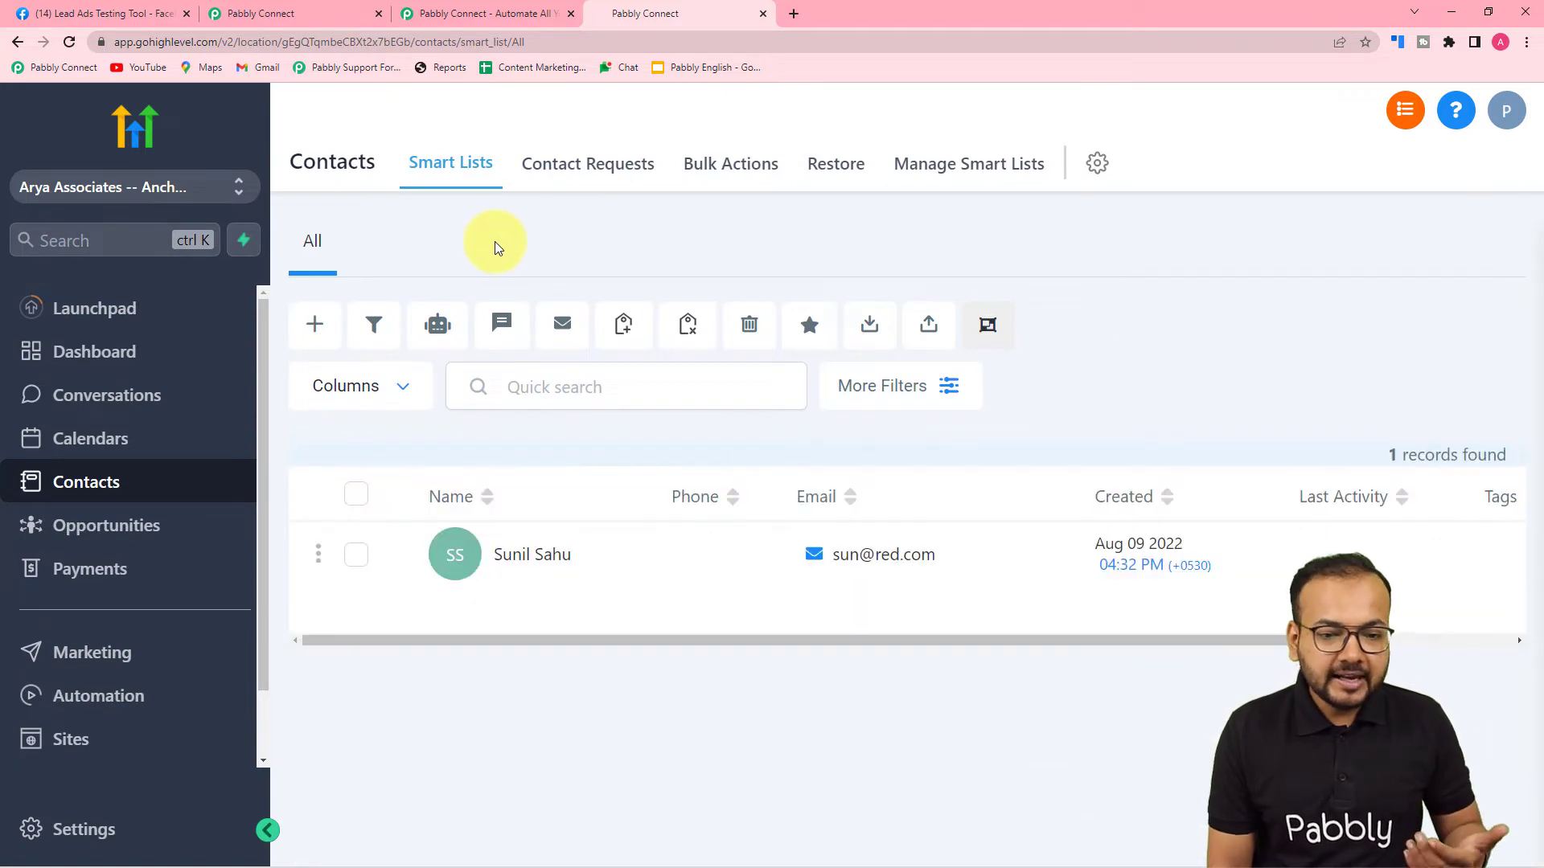
click(316, 325)
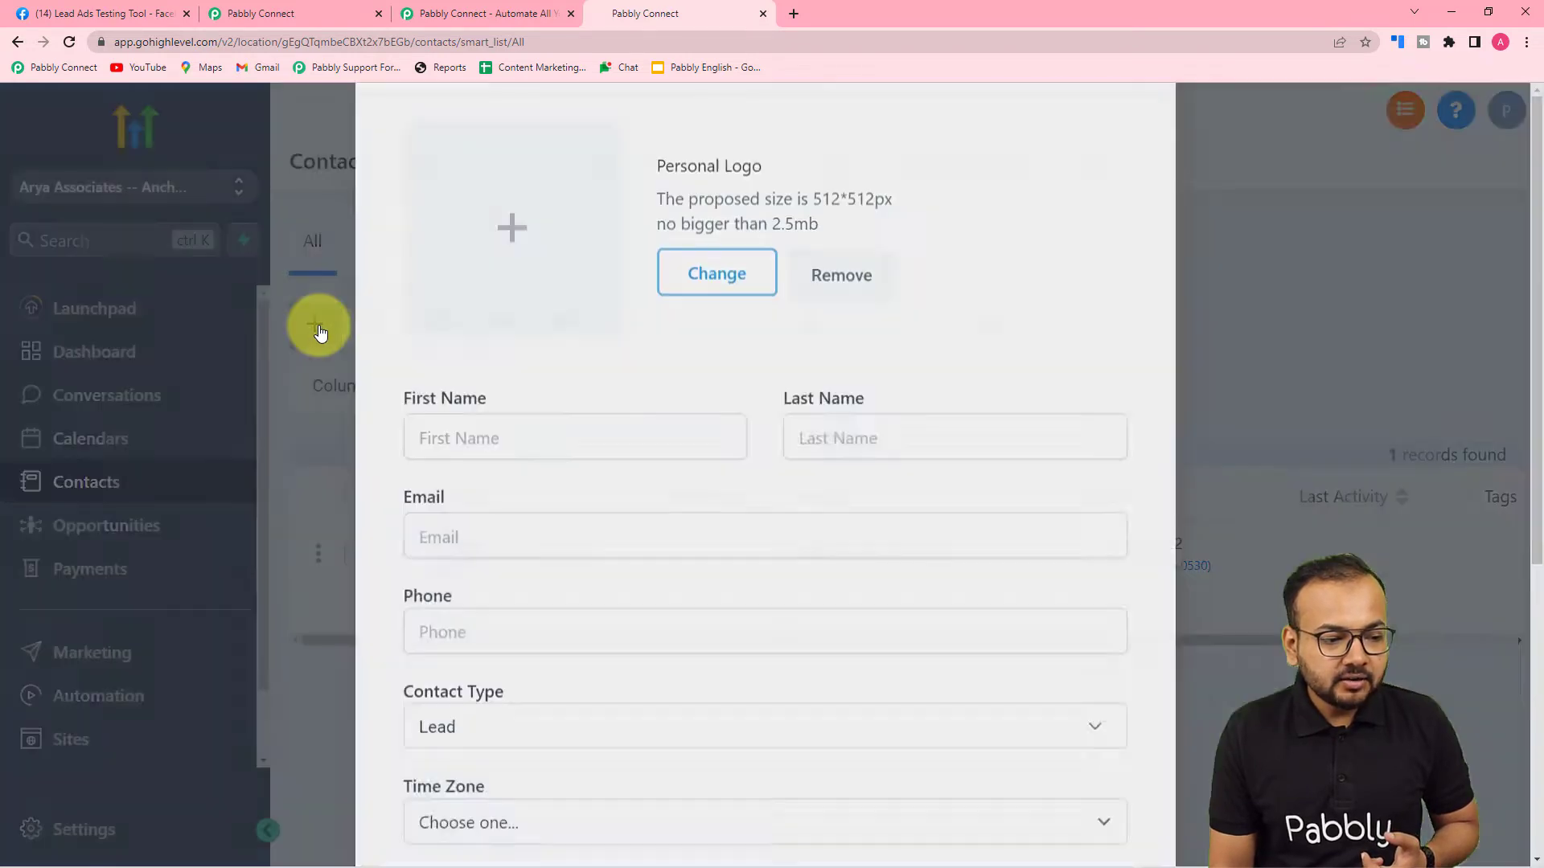
scroll(595, 470, down, 6)
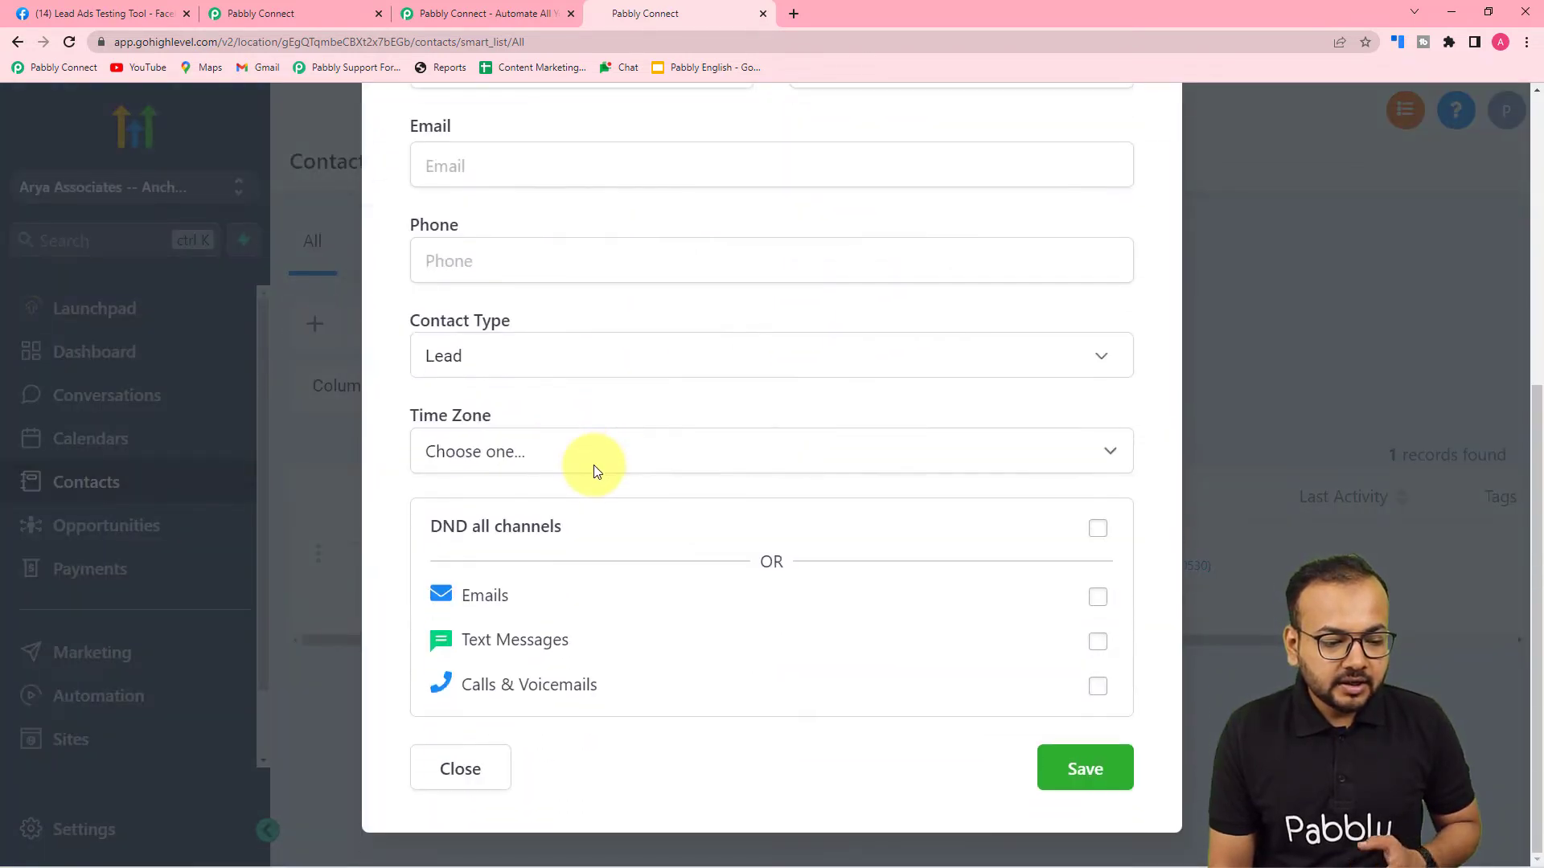
scroll(595, 470, up, 4)
scroll(593, 465, up, 1)
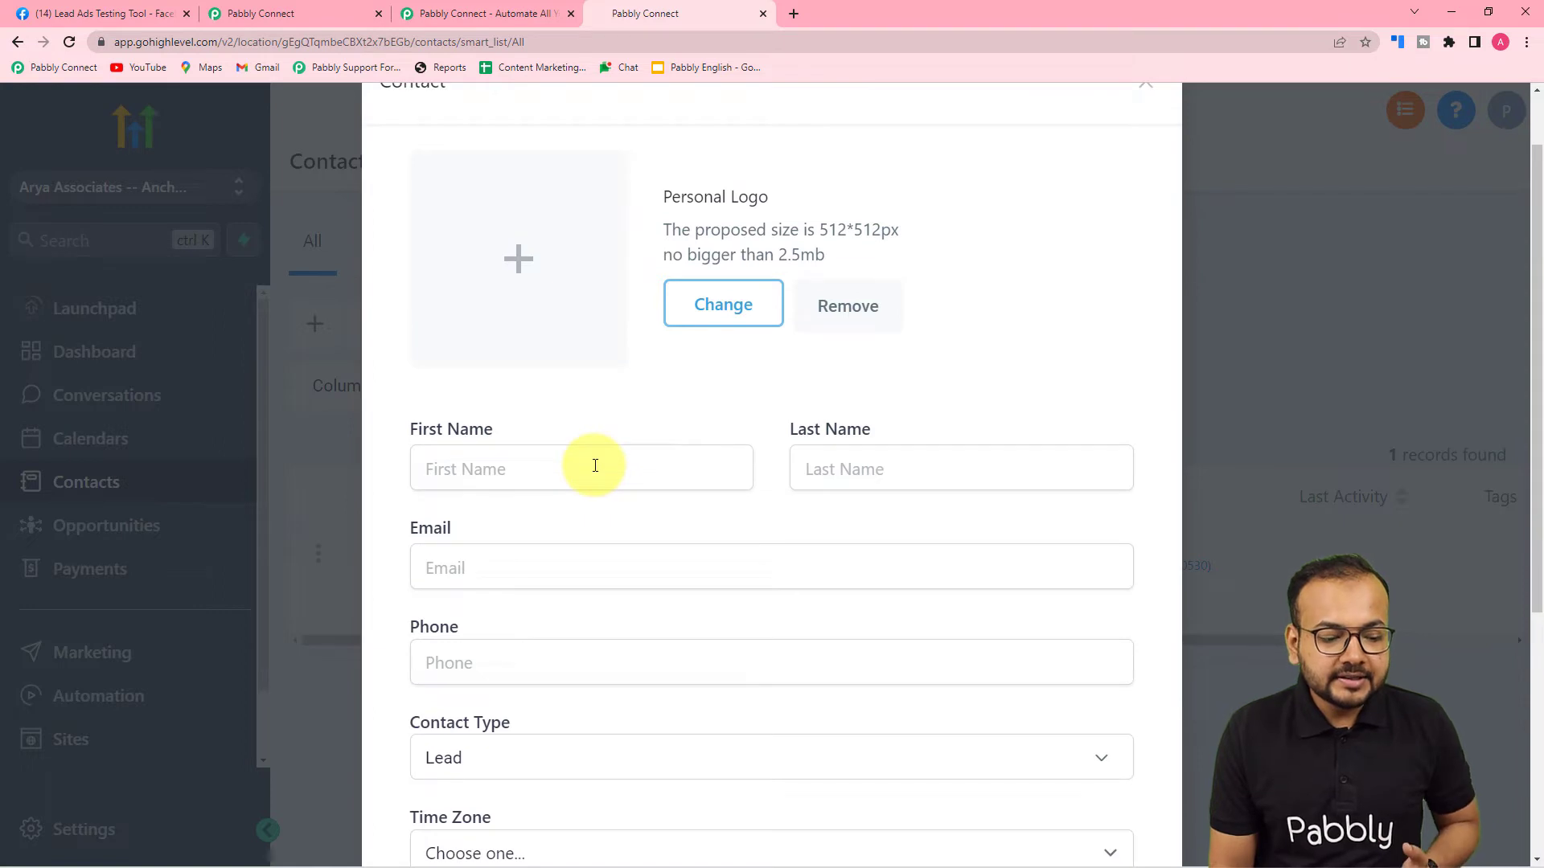
scroll(523, 426, down, 1)
click(1305, 269)
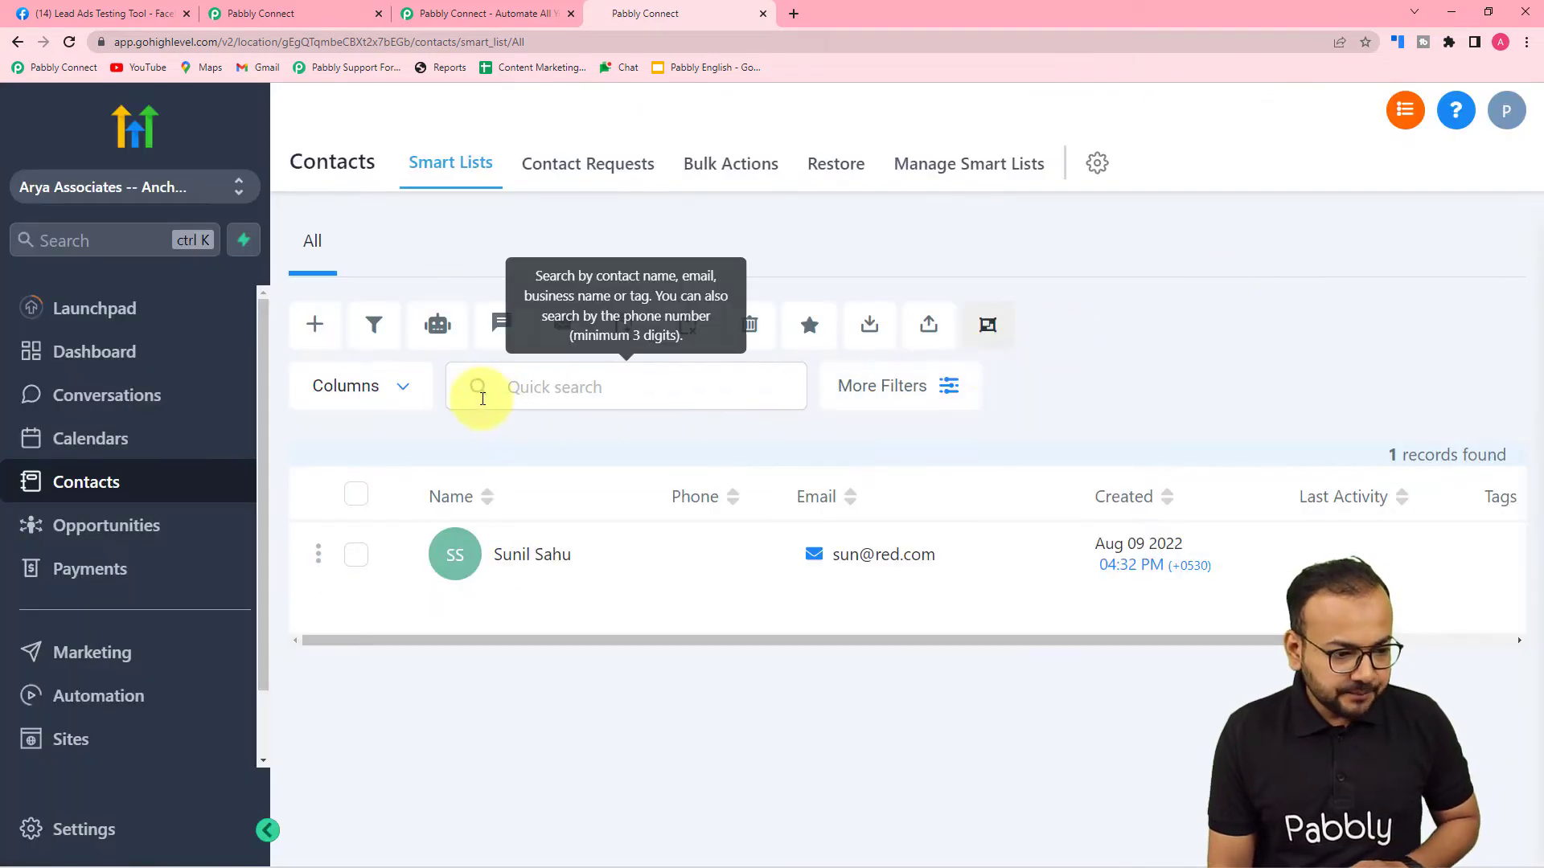
Review the available contact columns, adding Gender as a visible column.
click(396, 389)
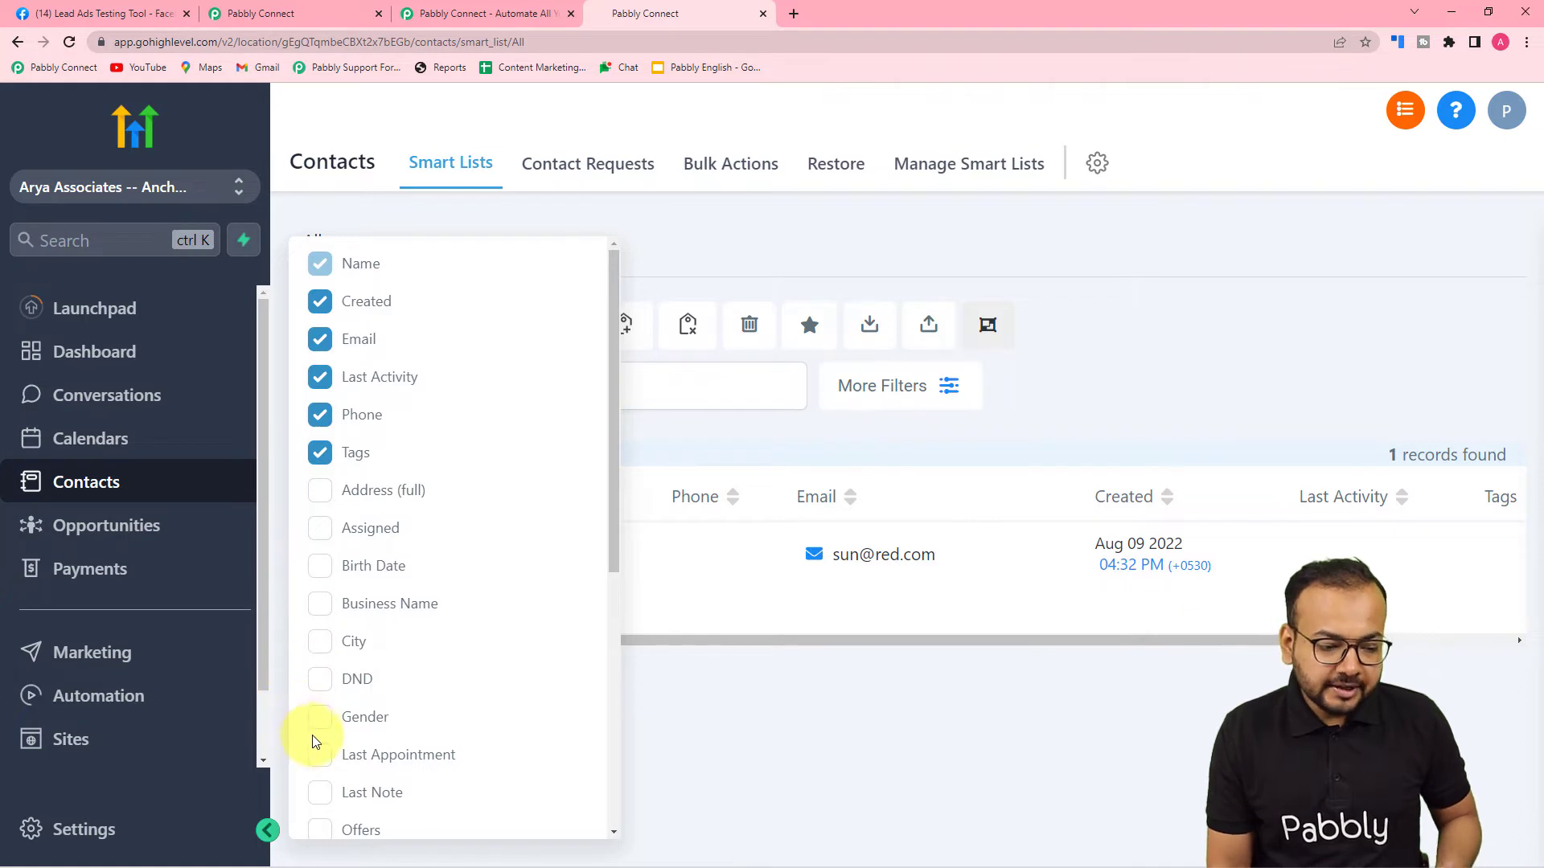
scroll(326, 742, down, 2)
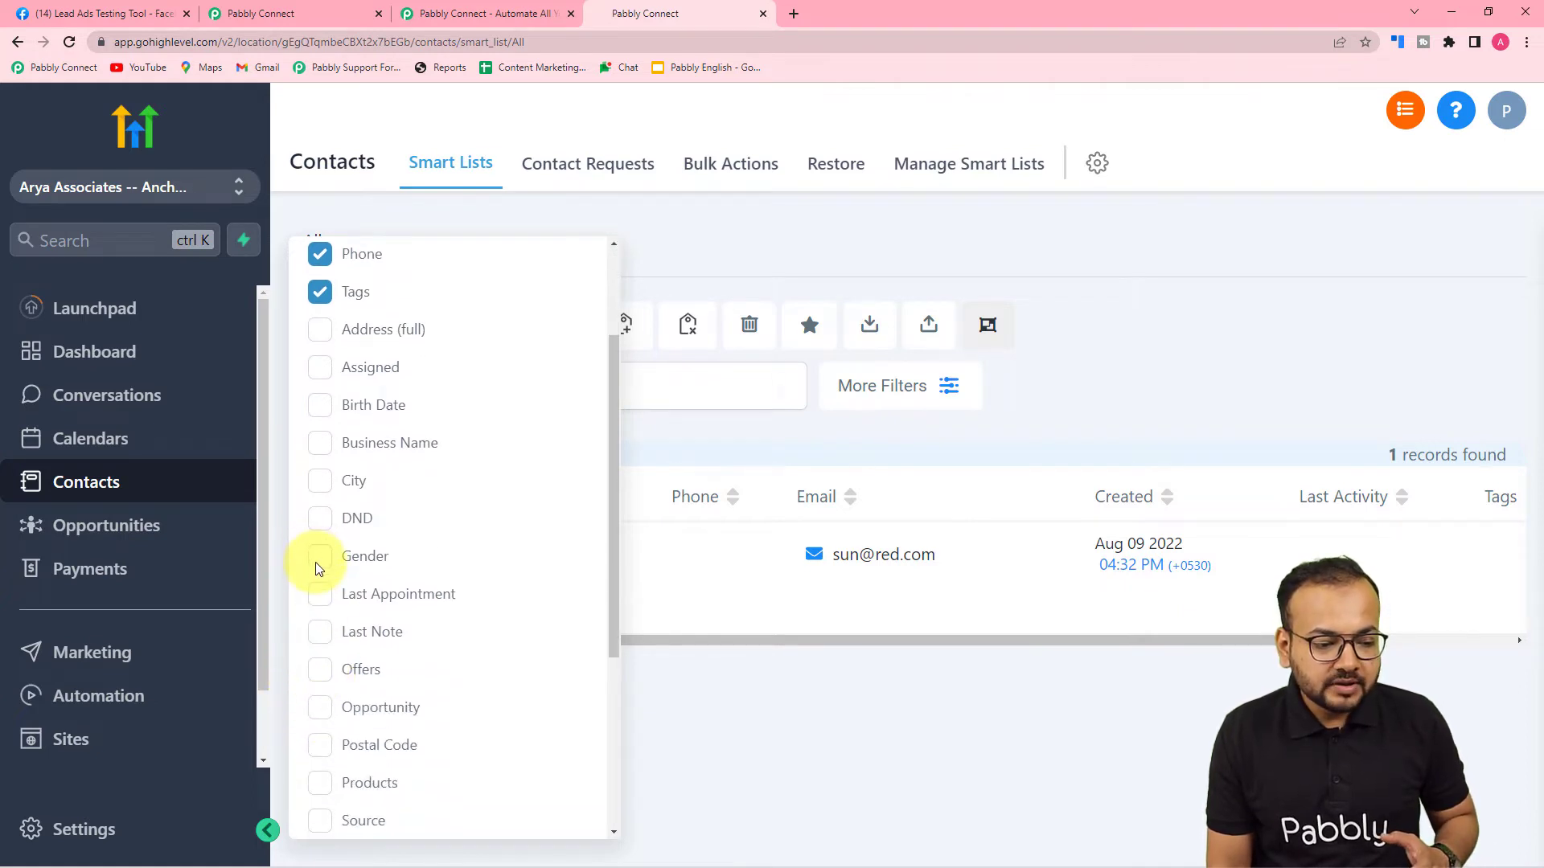
click(319, 558)
scroll(374, 475, up, 2)
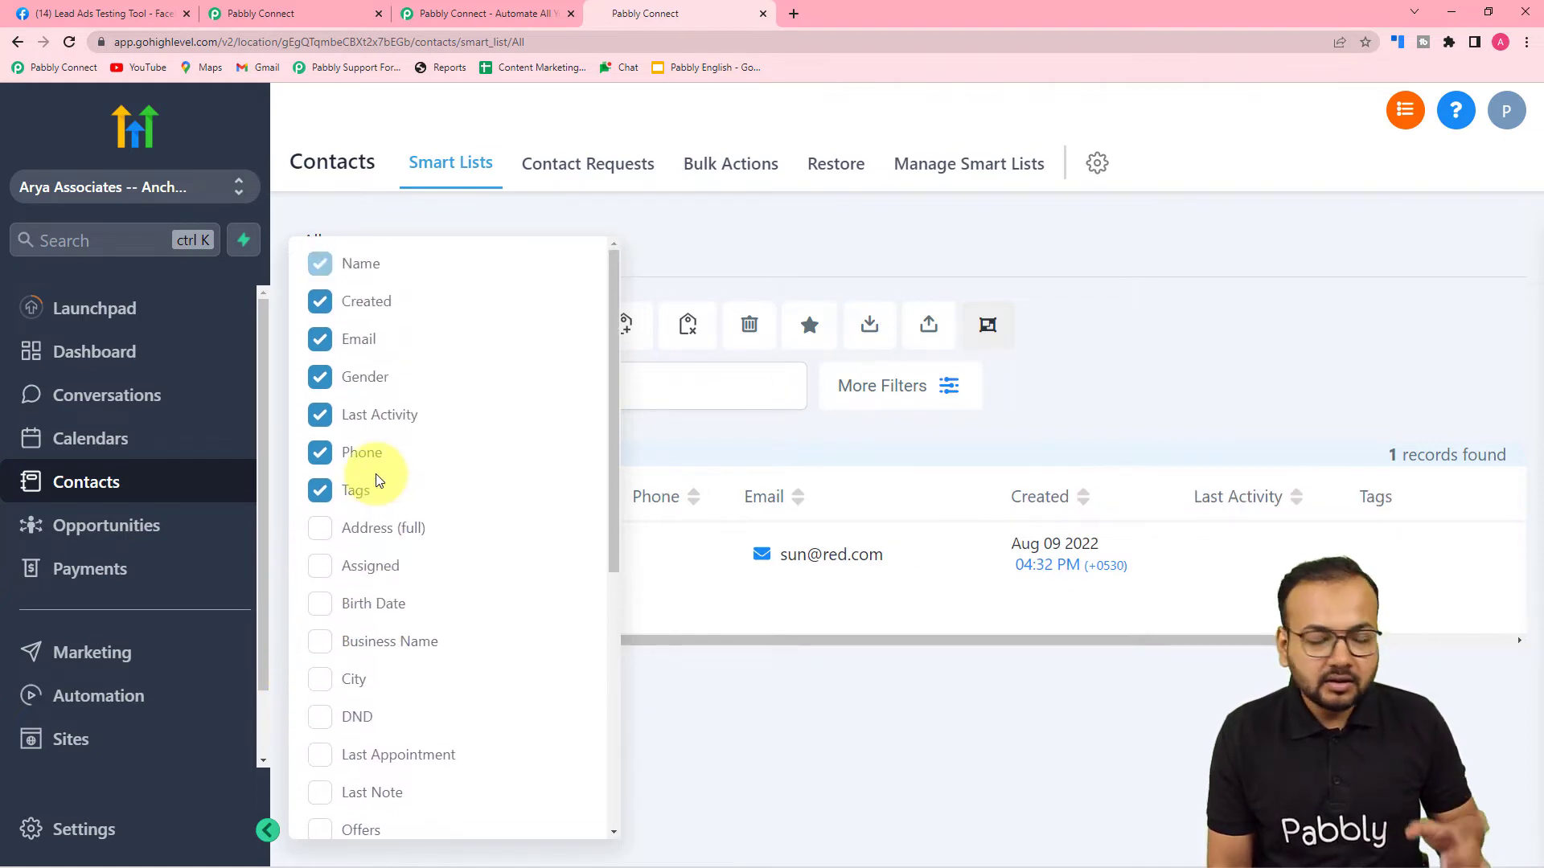
scroll(375, 474, down, 2)
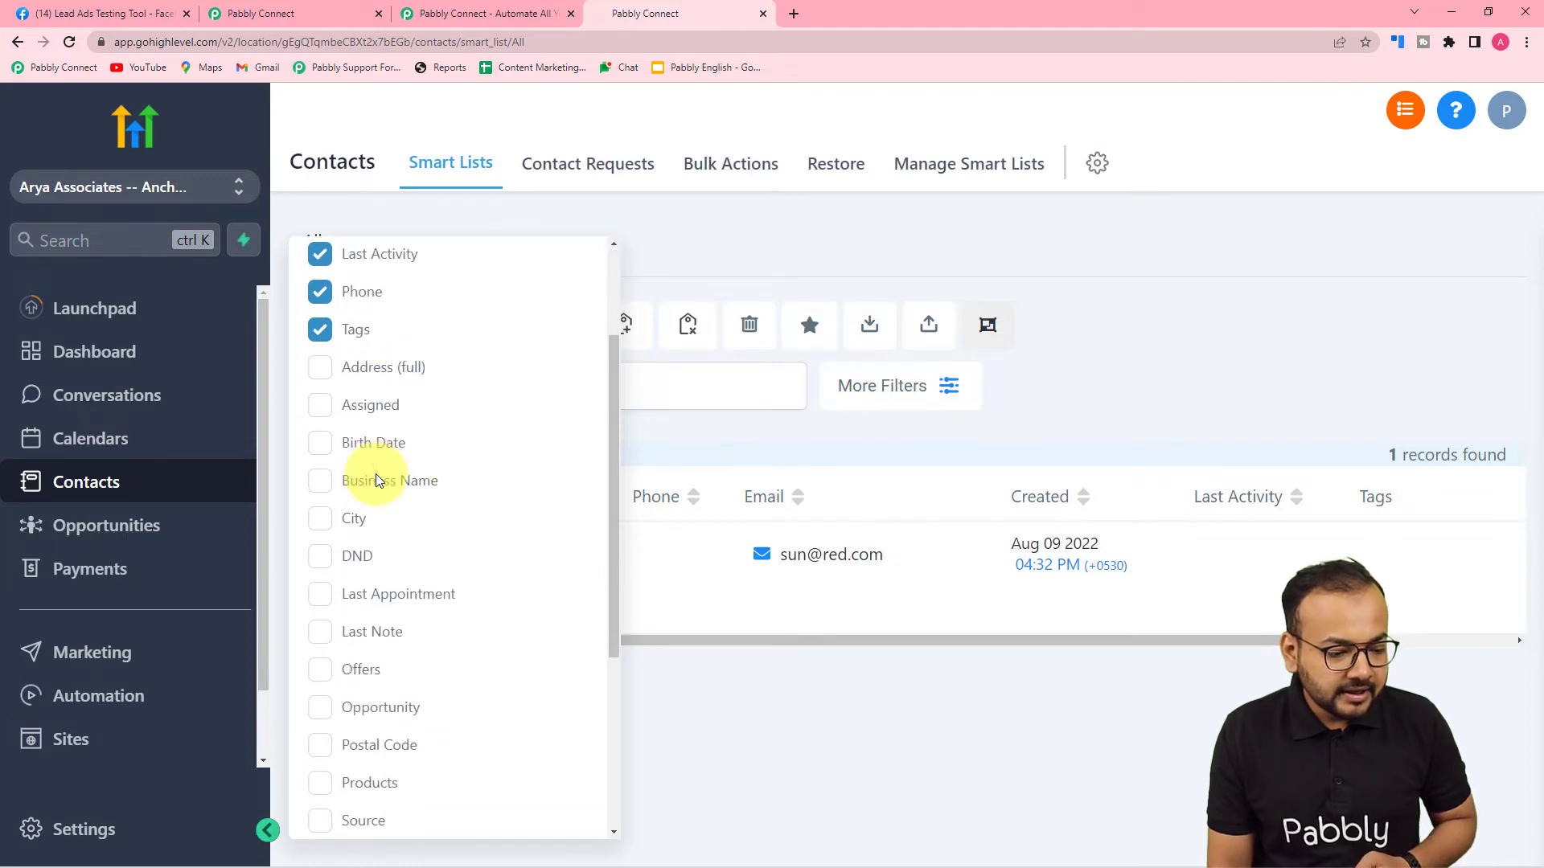
scroll(375, 475, down, 1)
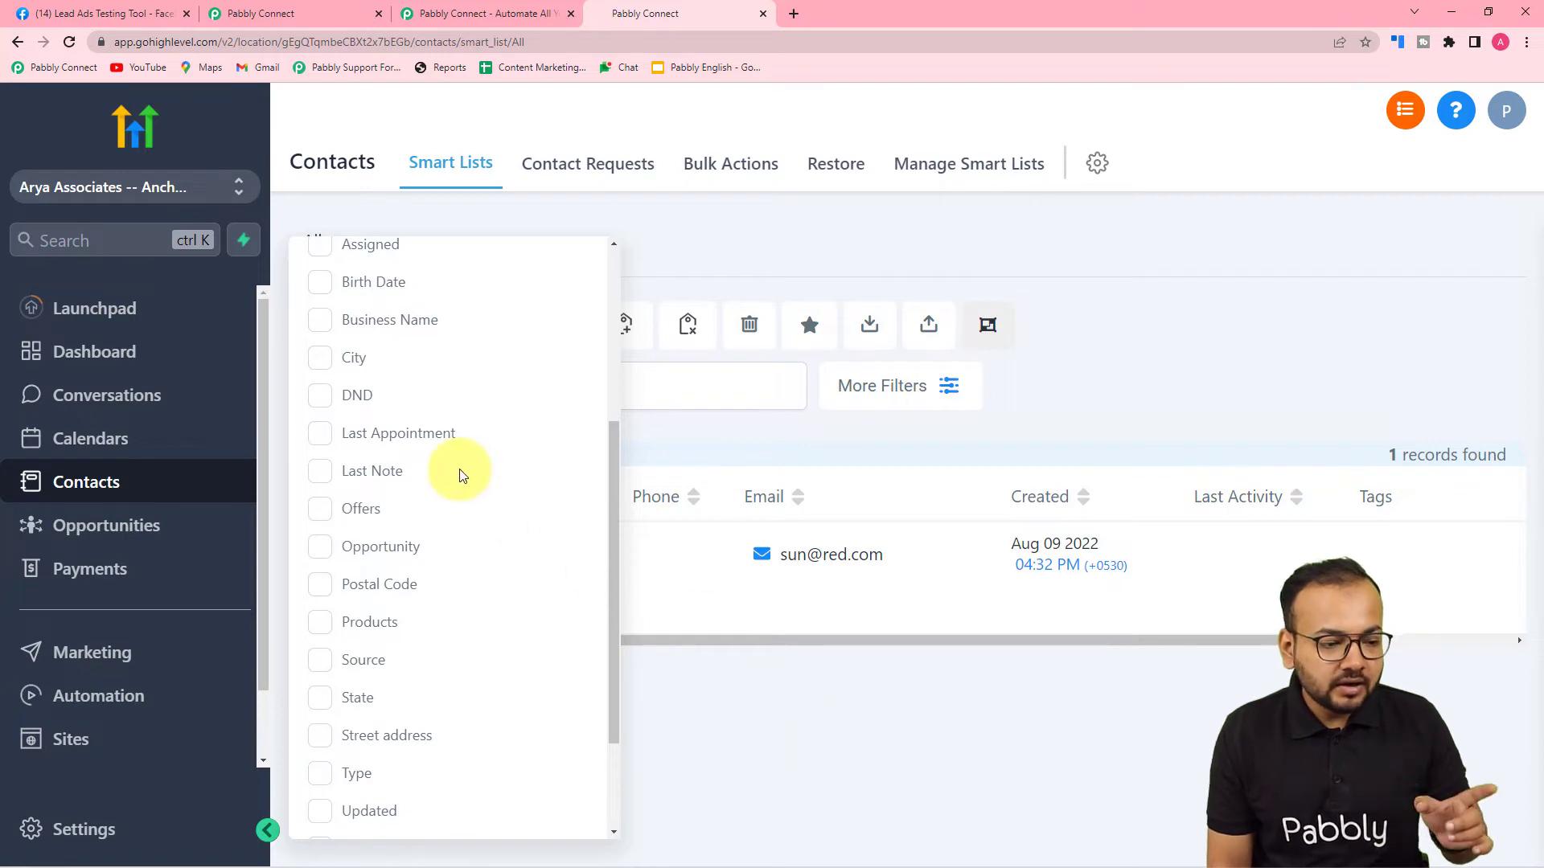
scroll(418, 475, up, 4)
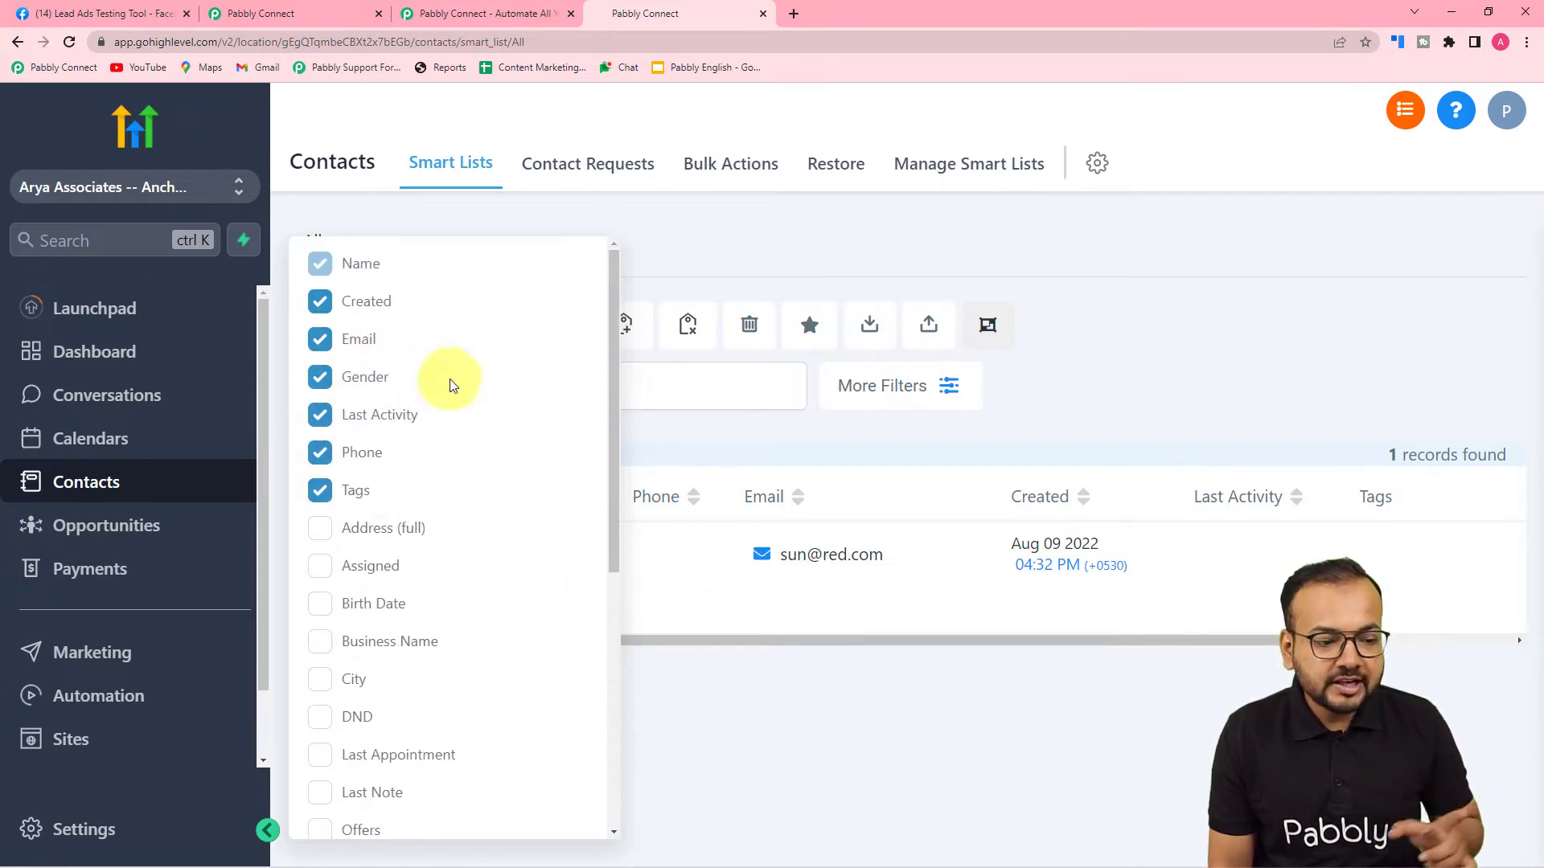
scroll(355, 531, down, 5)
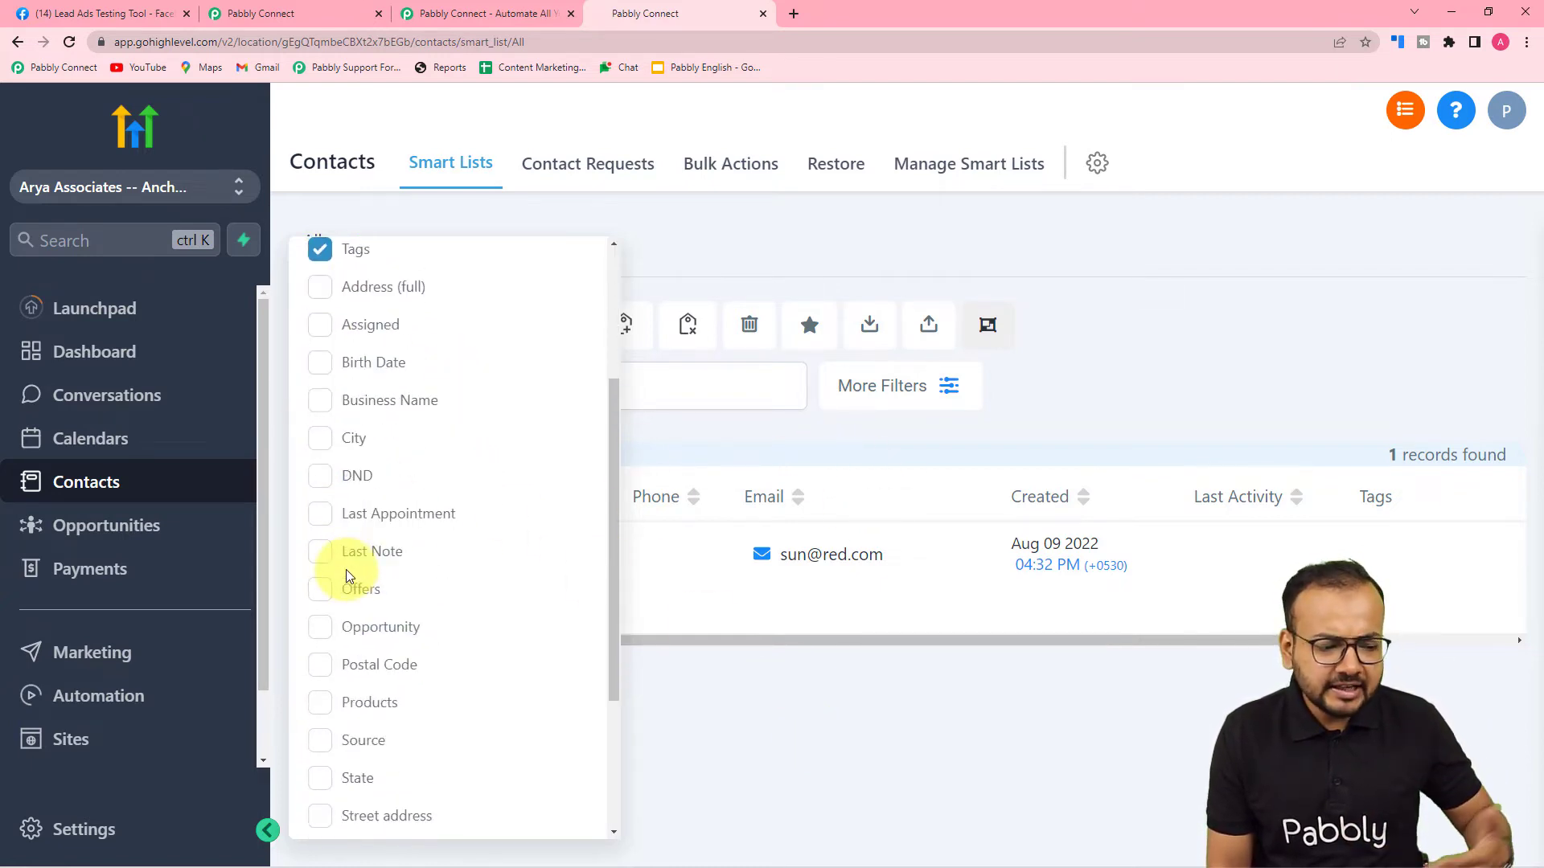
click(795, 729)
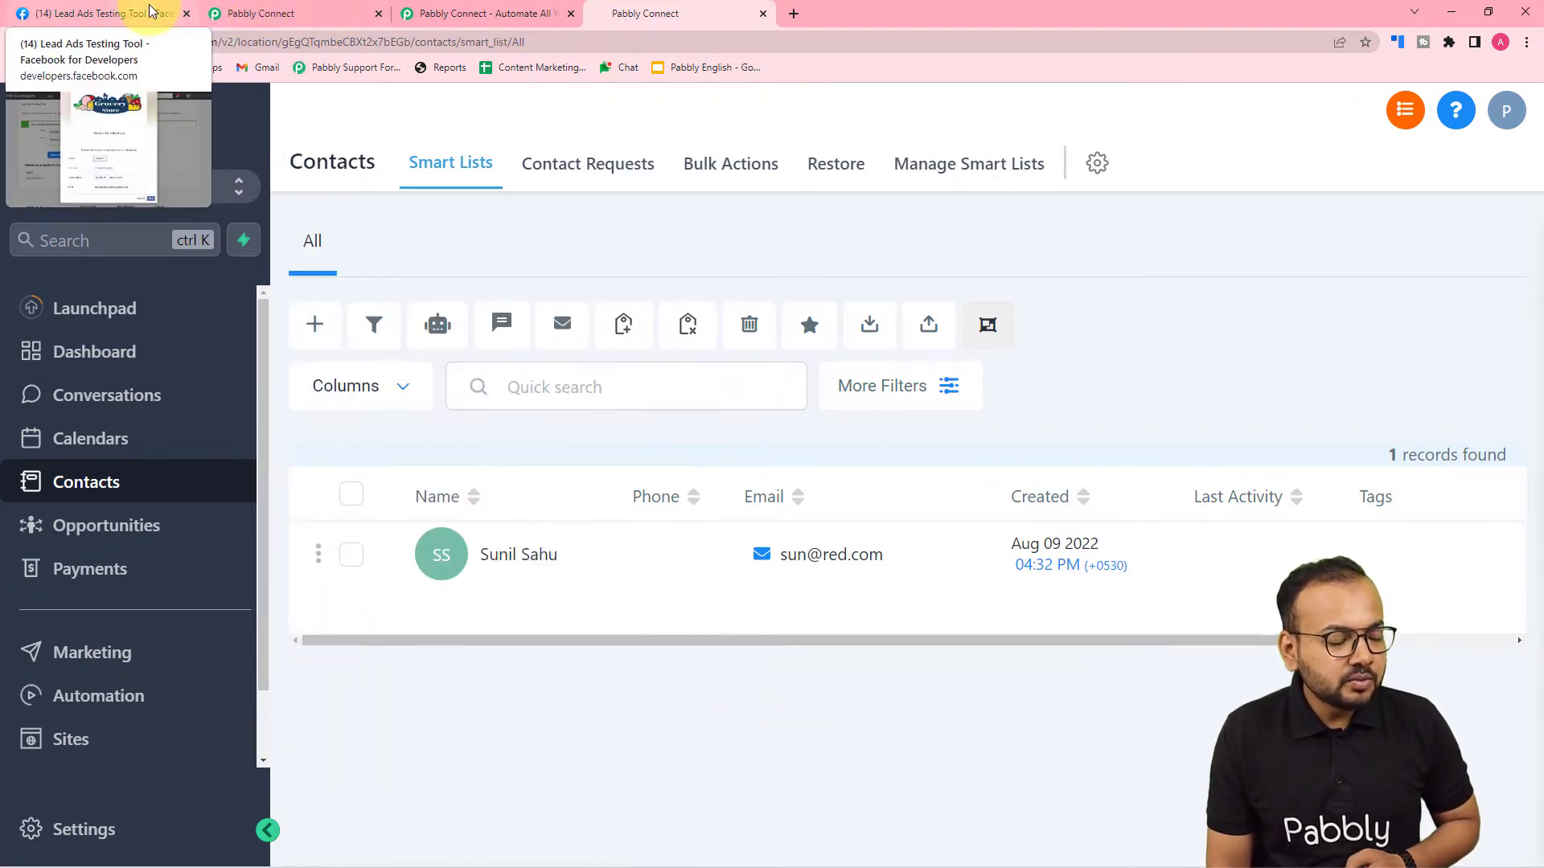
click(104, 14)
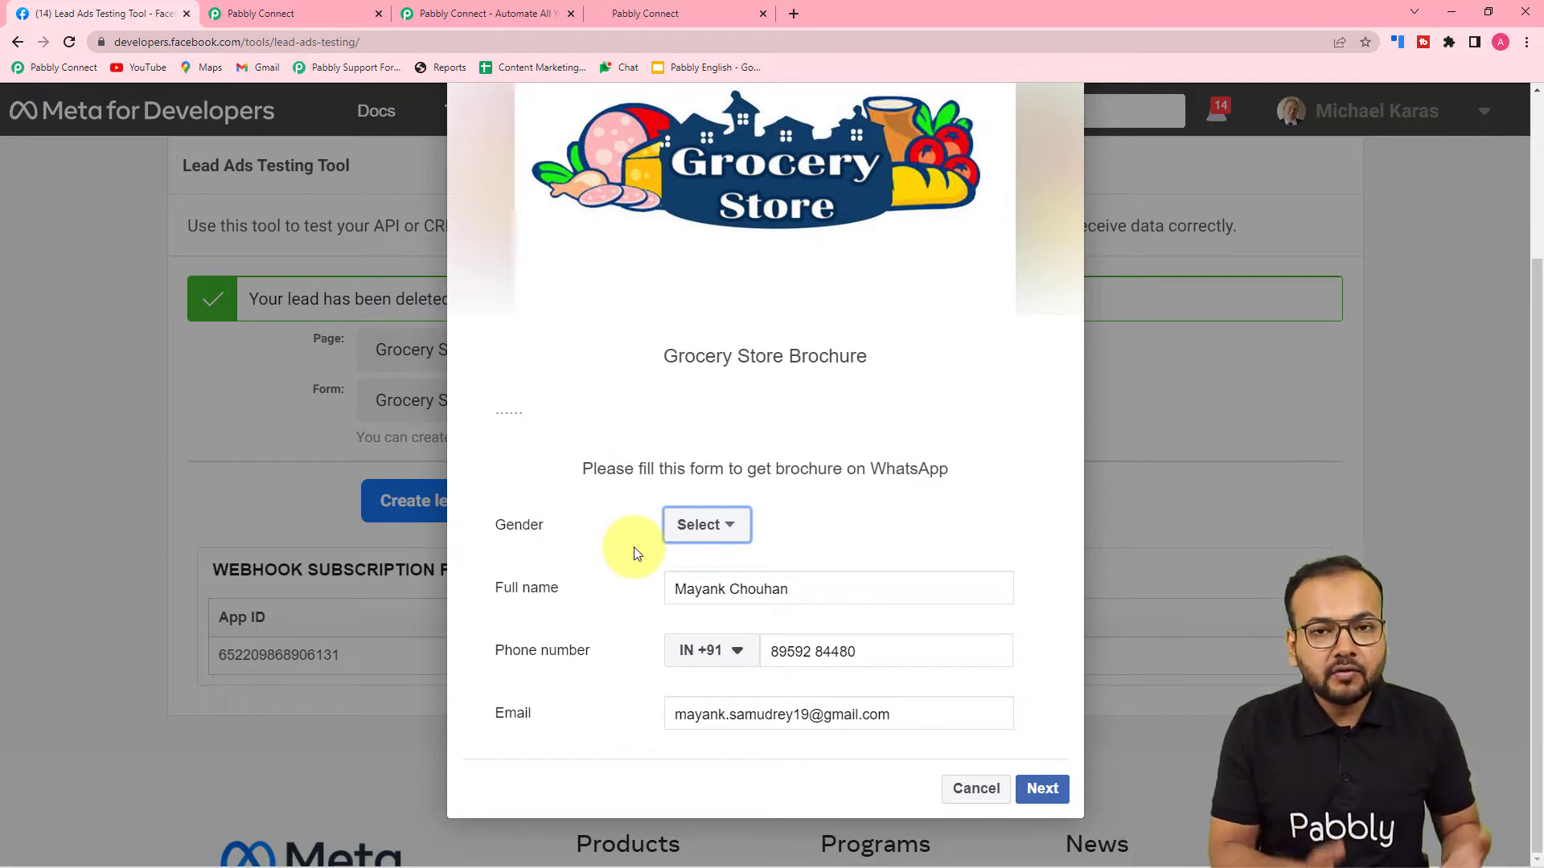
click(647, 21)
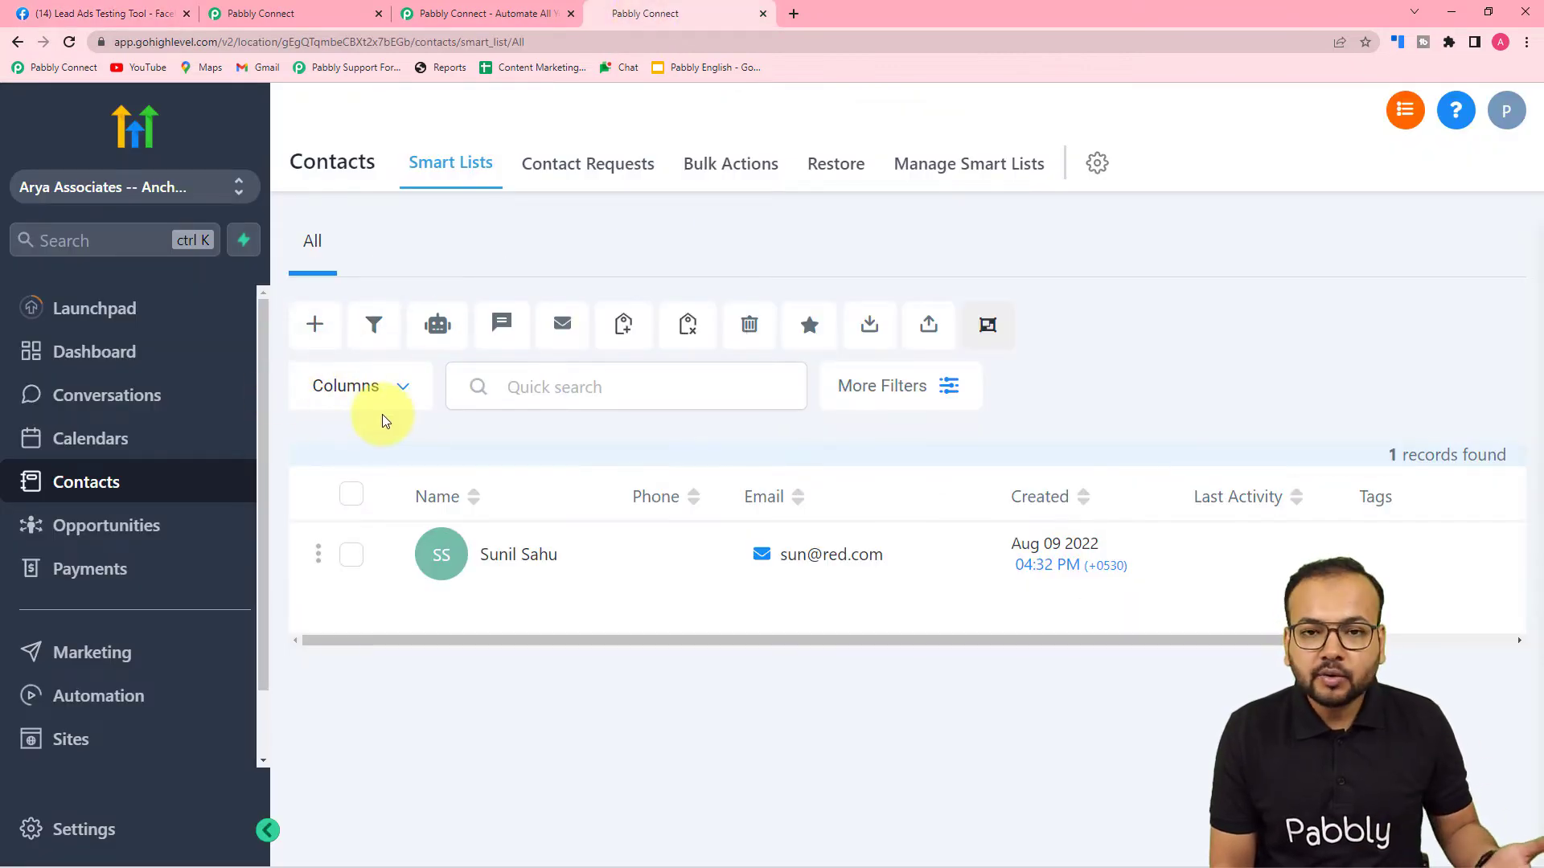
Connect the Facebook Lead Ads trigger through a newly authorized Facebook connection.
click(302, 13)
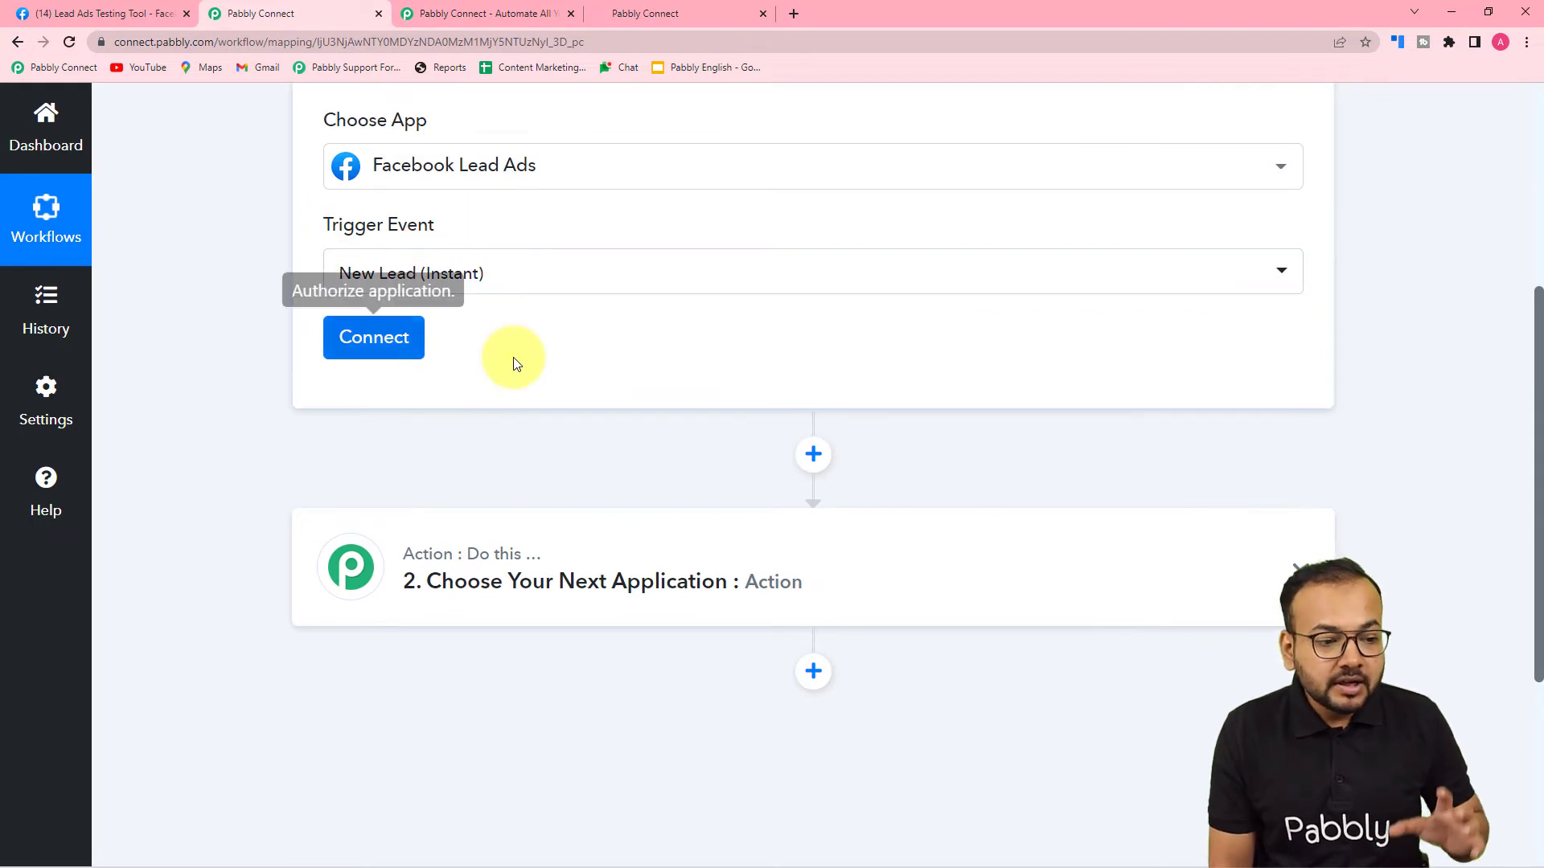
scroll(510, 358, up, 3)
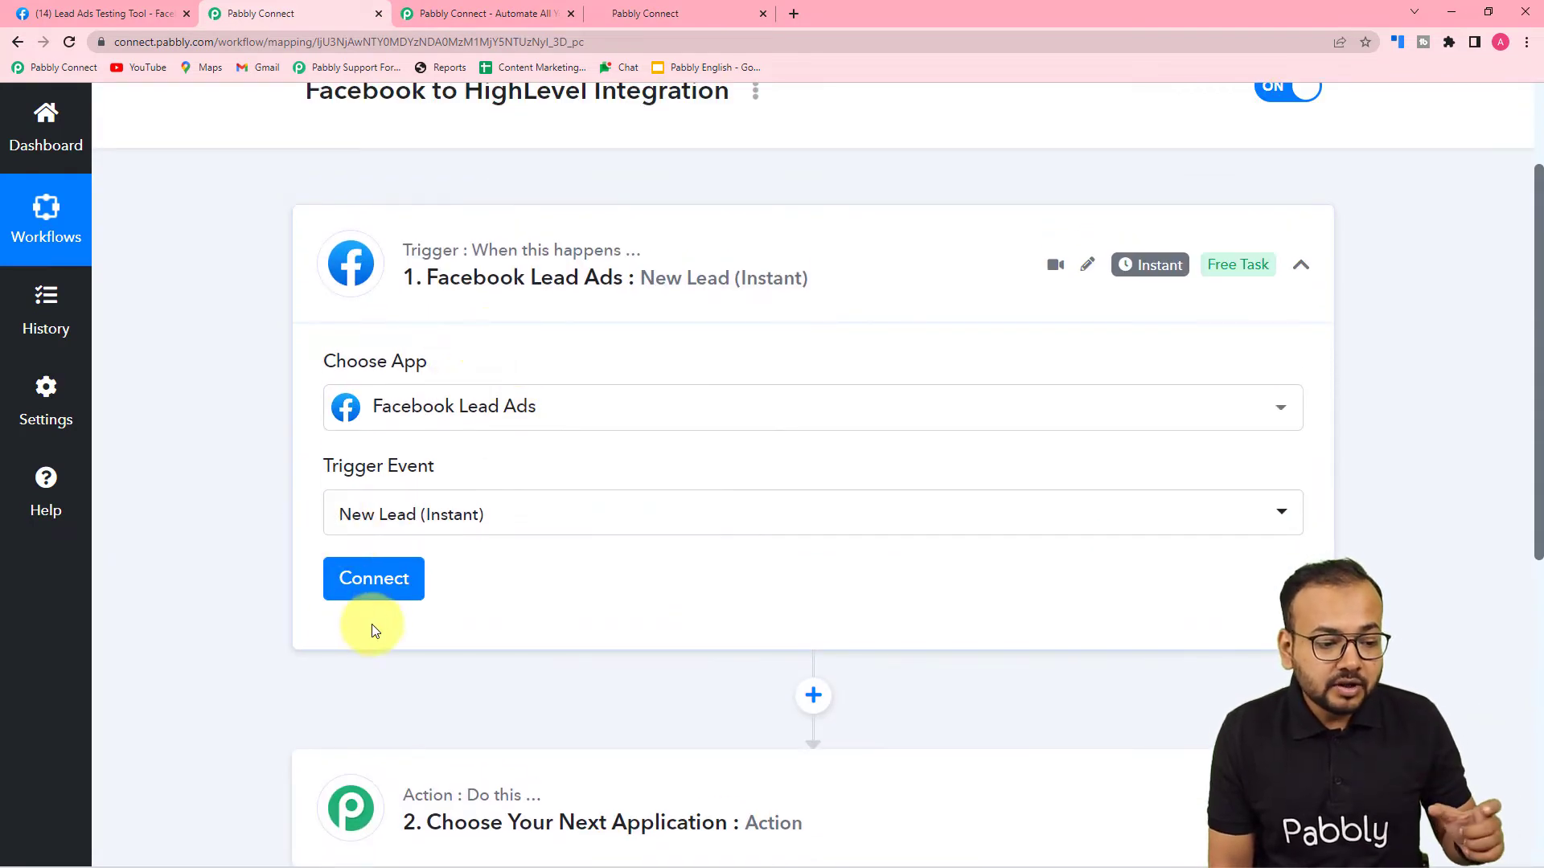
mouse_move(357, 474)
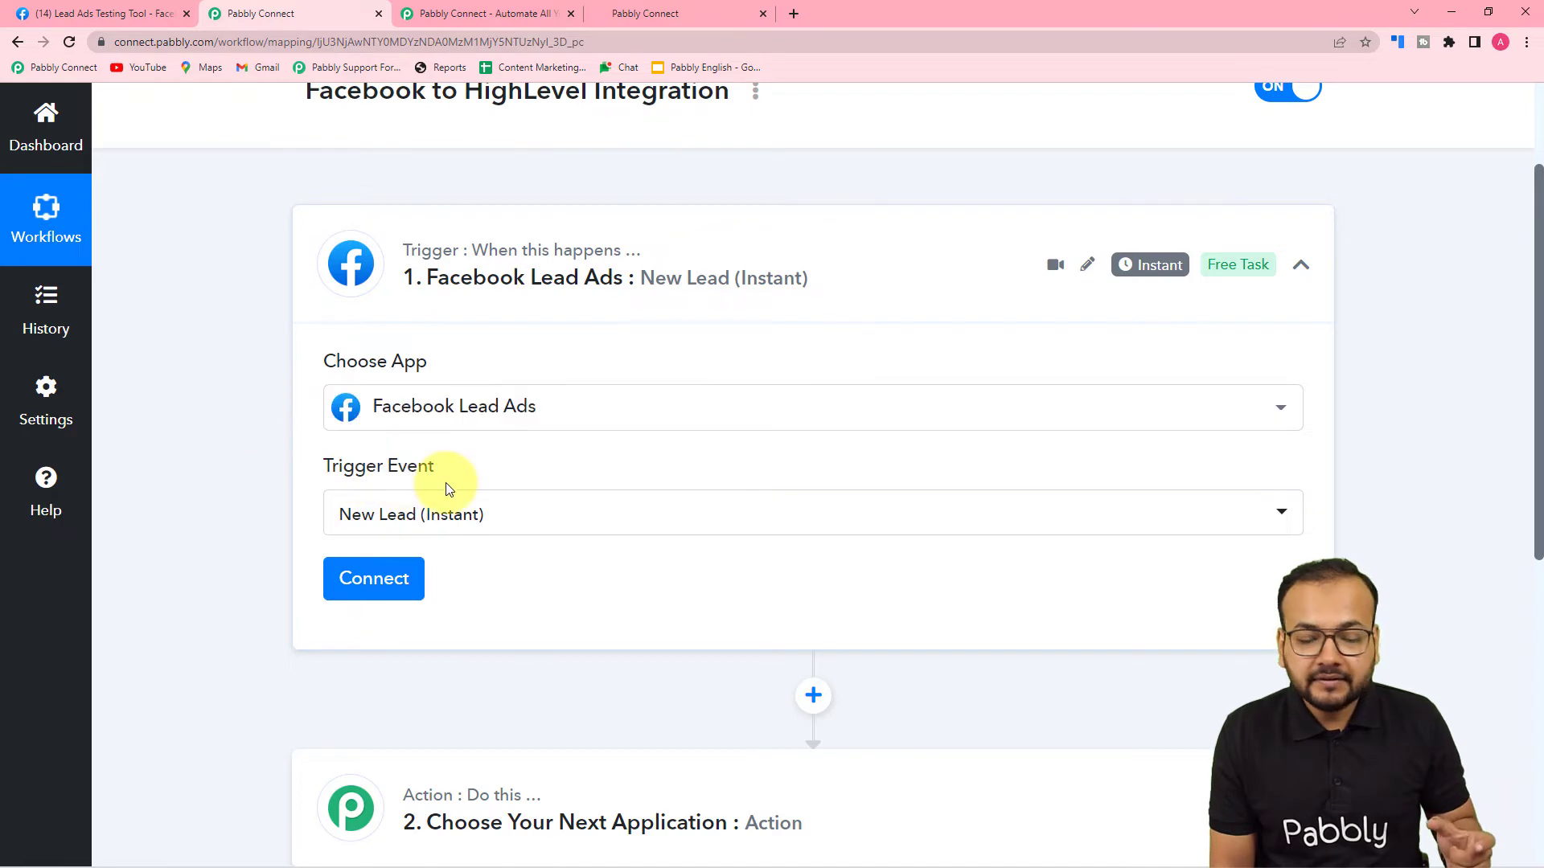
click(370, 581)
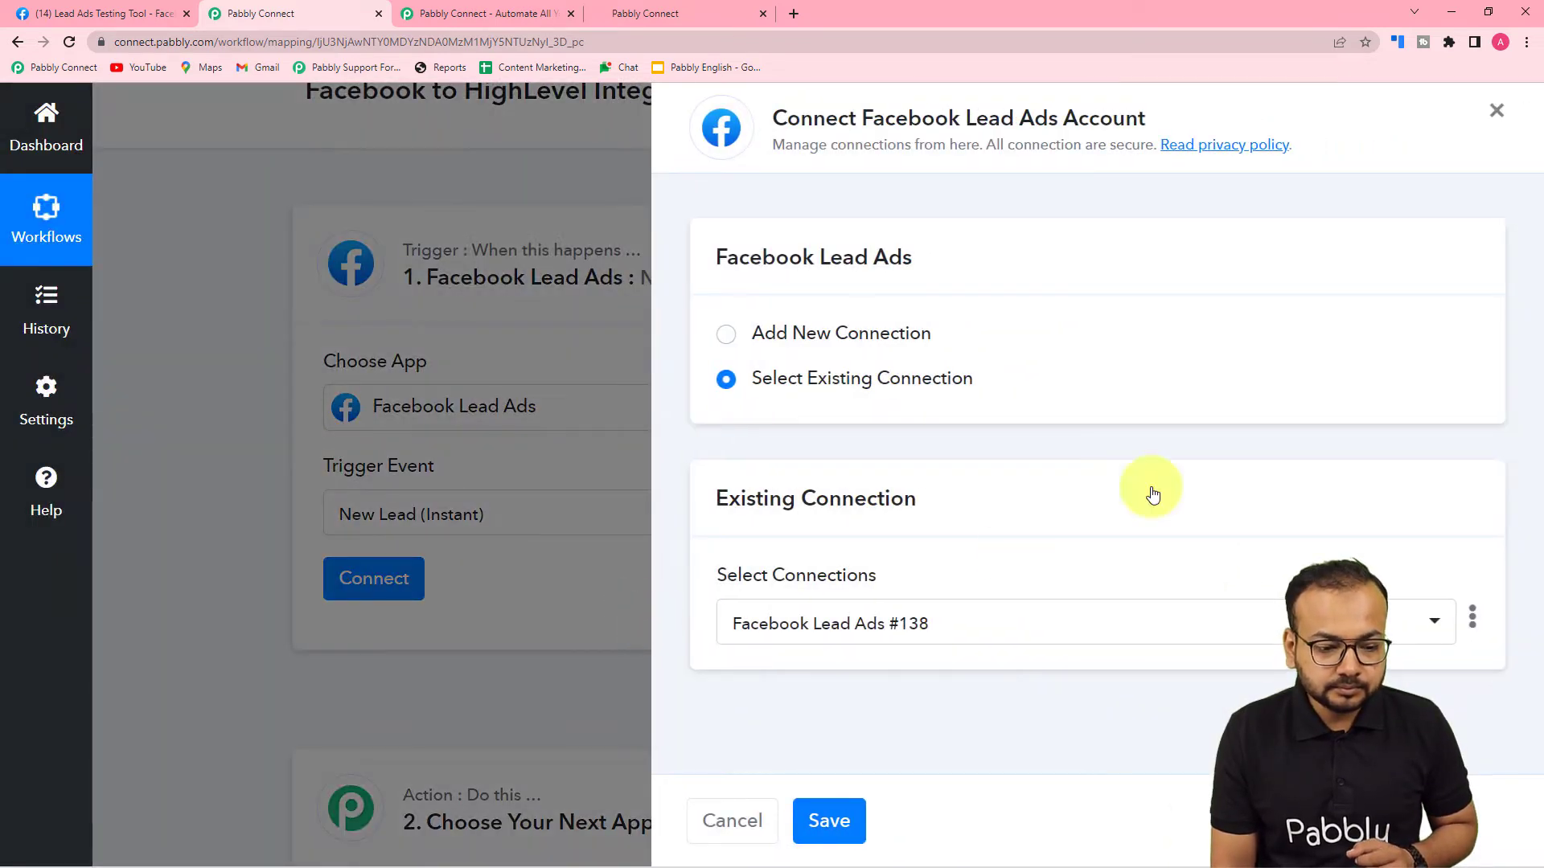
click(728, 336)
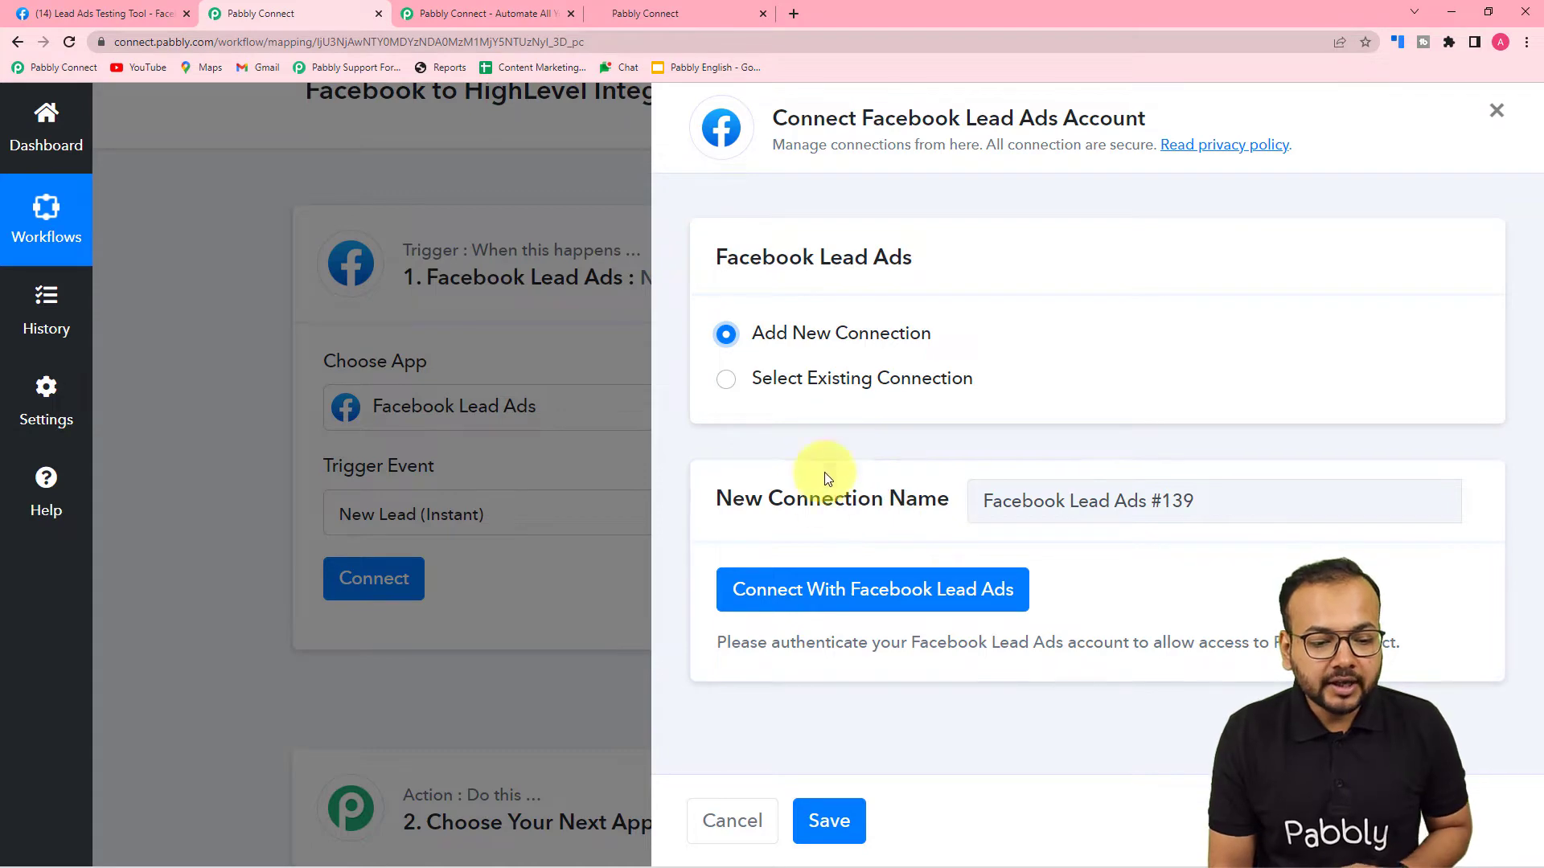
click(815, 591)
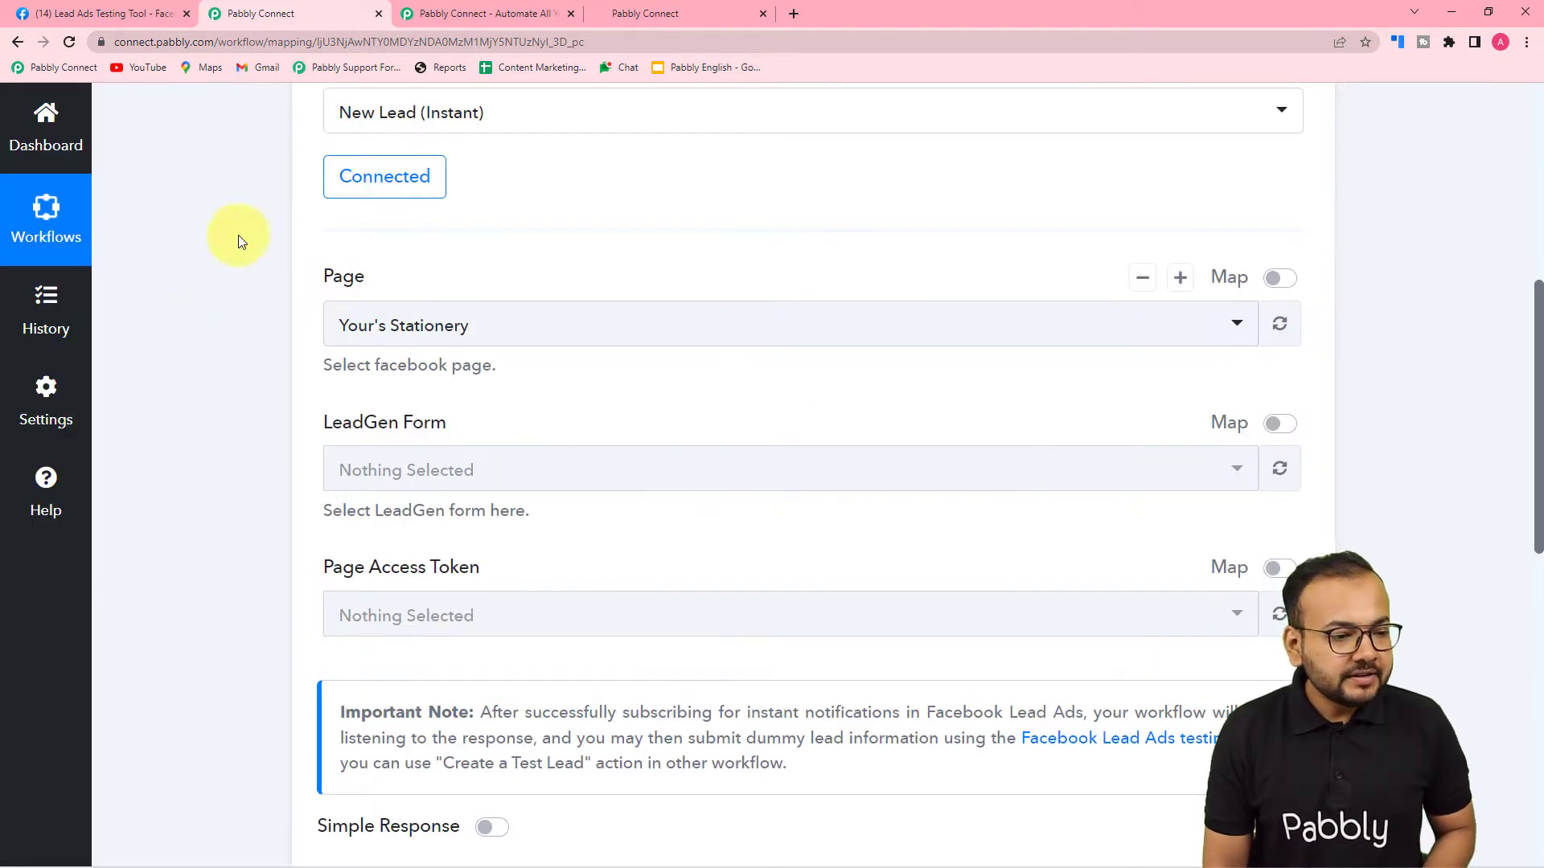
Choose the Grocery Store page and the Grocery Store Brochure Form for the trigger.
scroll(338, 290, down, 1)
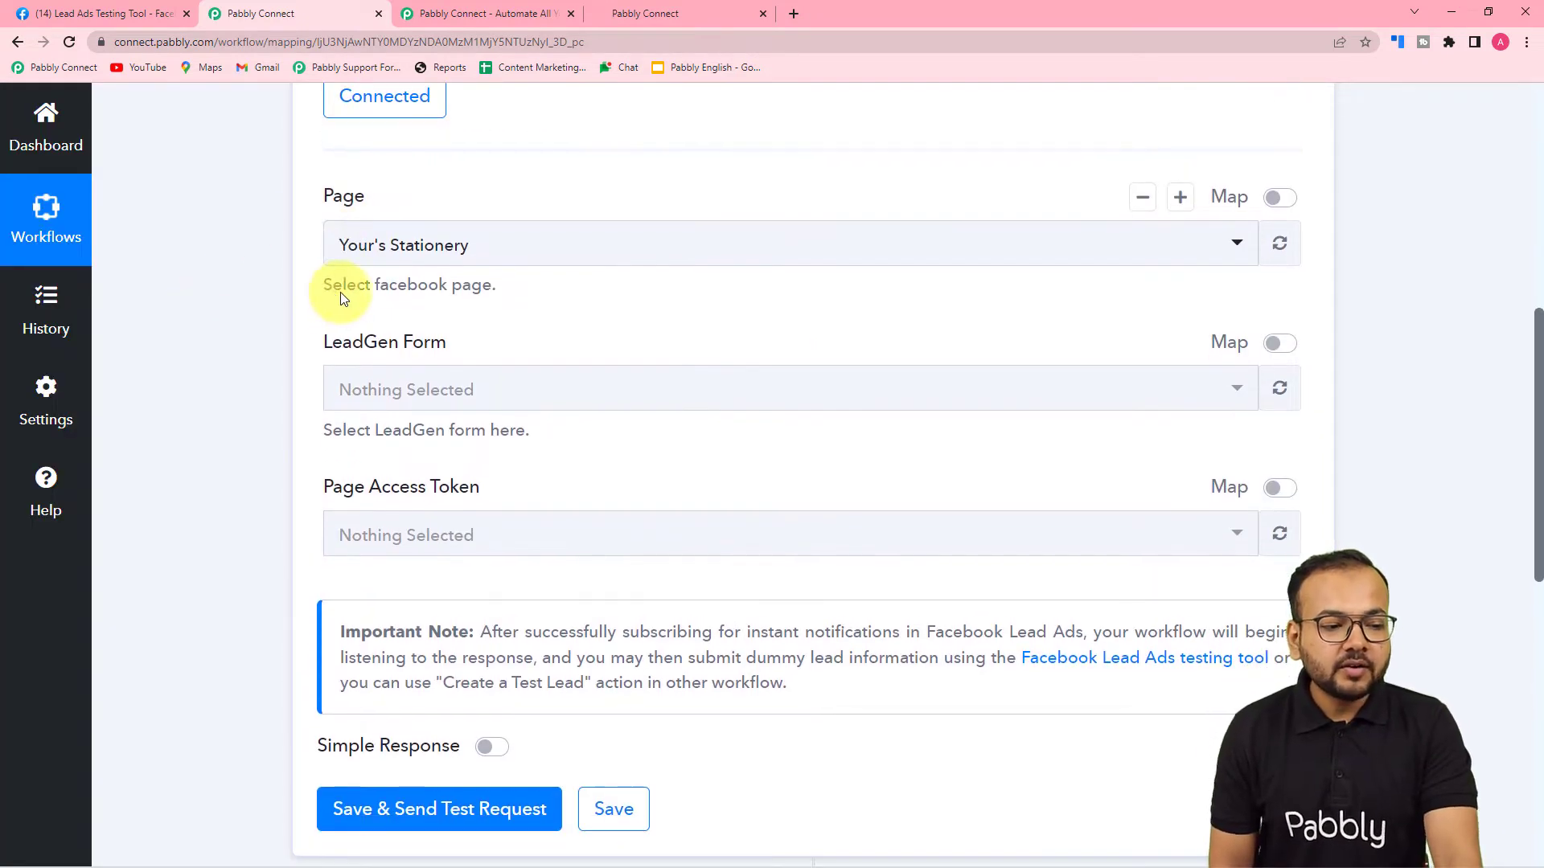
click(411, 247)
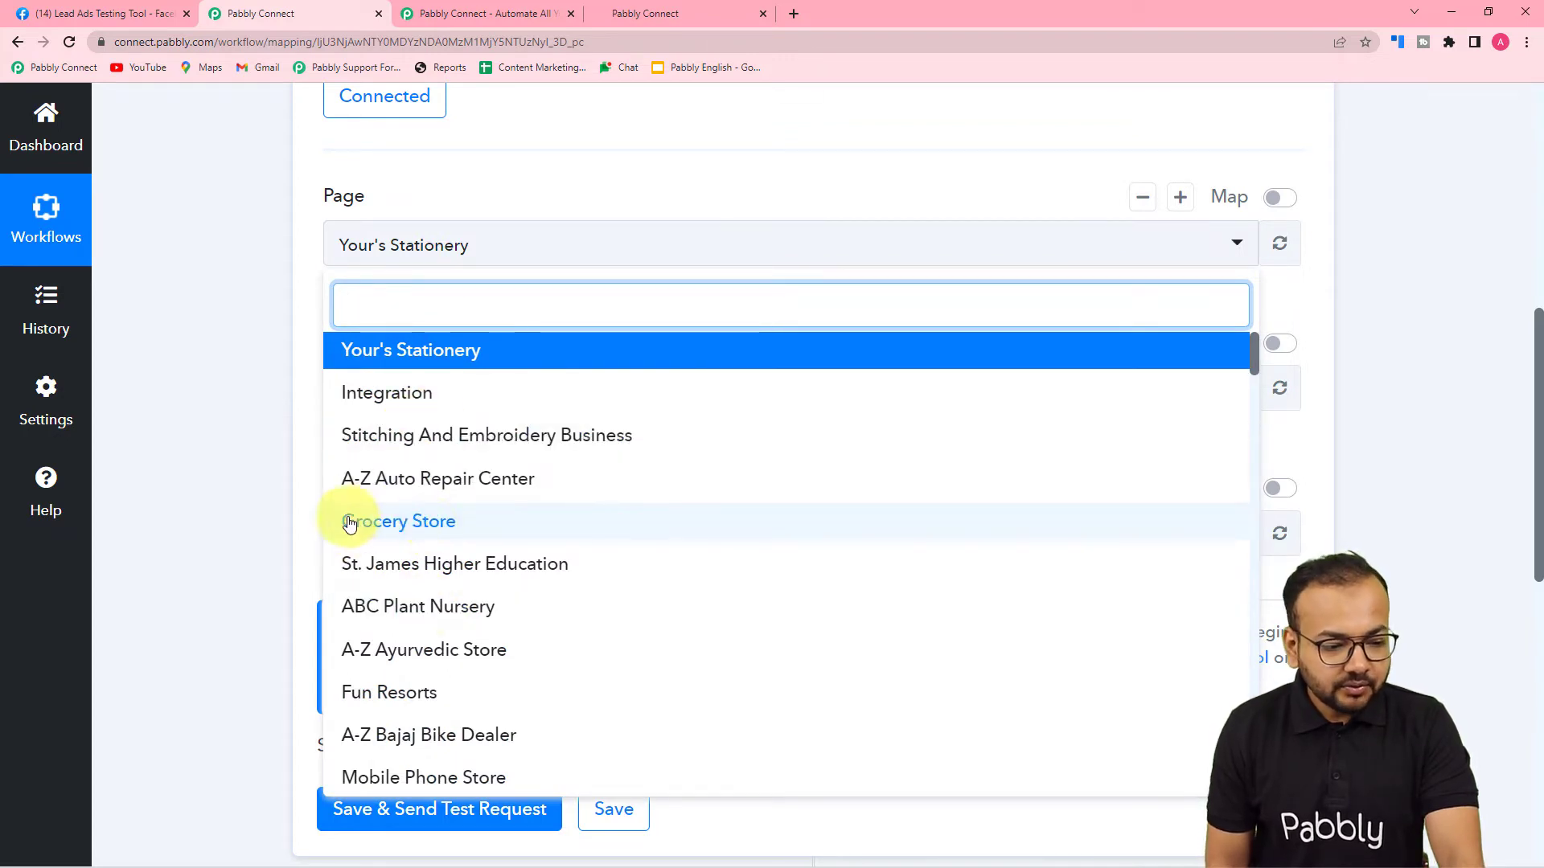
click(426, 523)
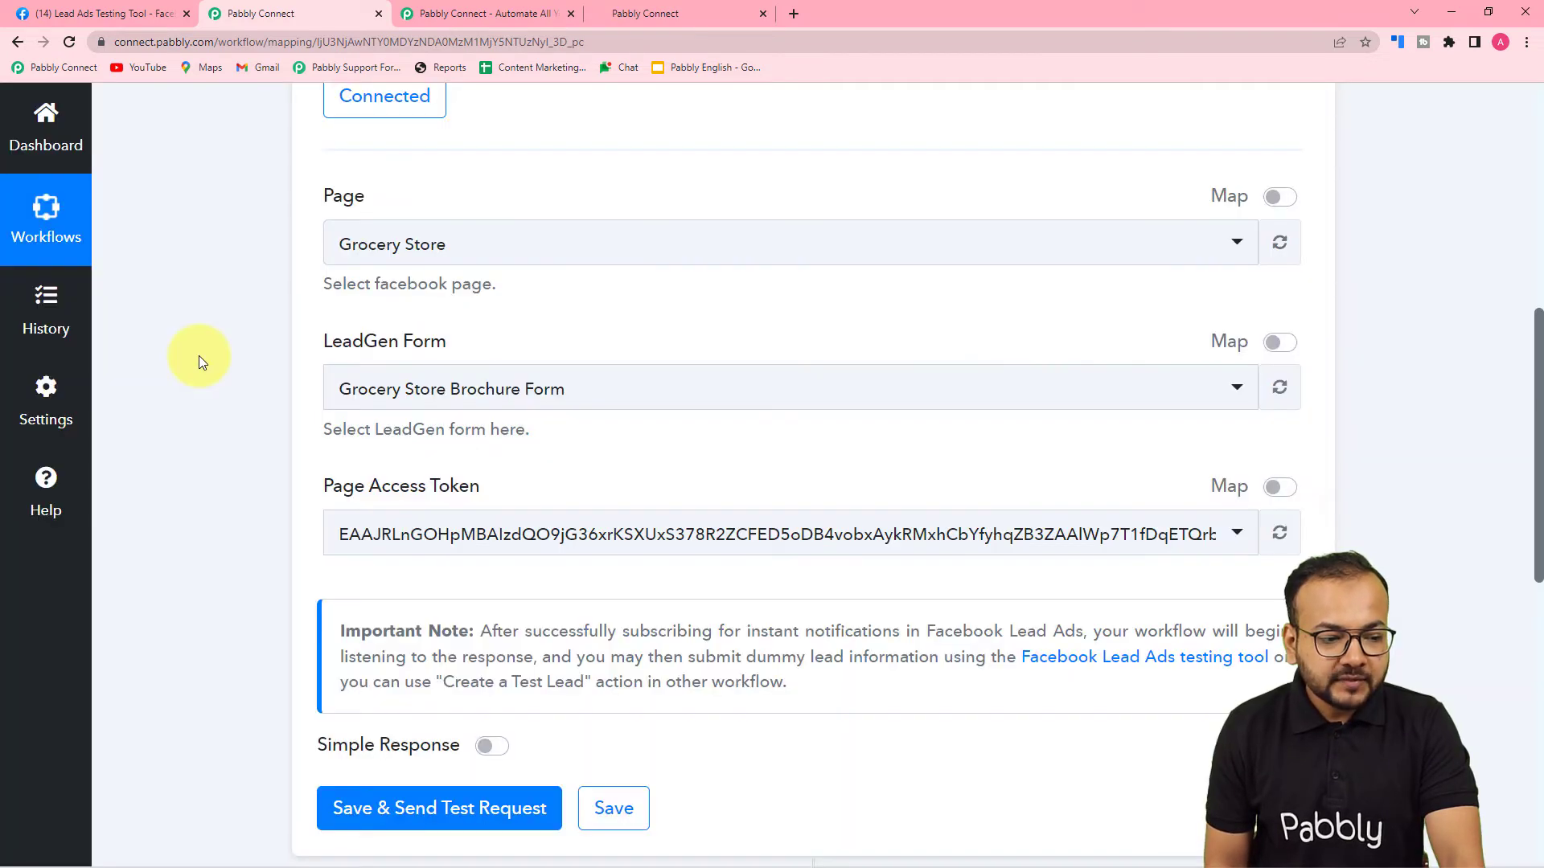
scroll(415, 210, down, 2)
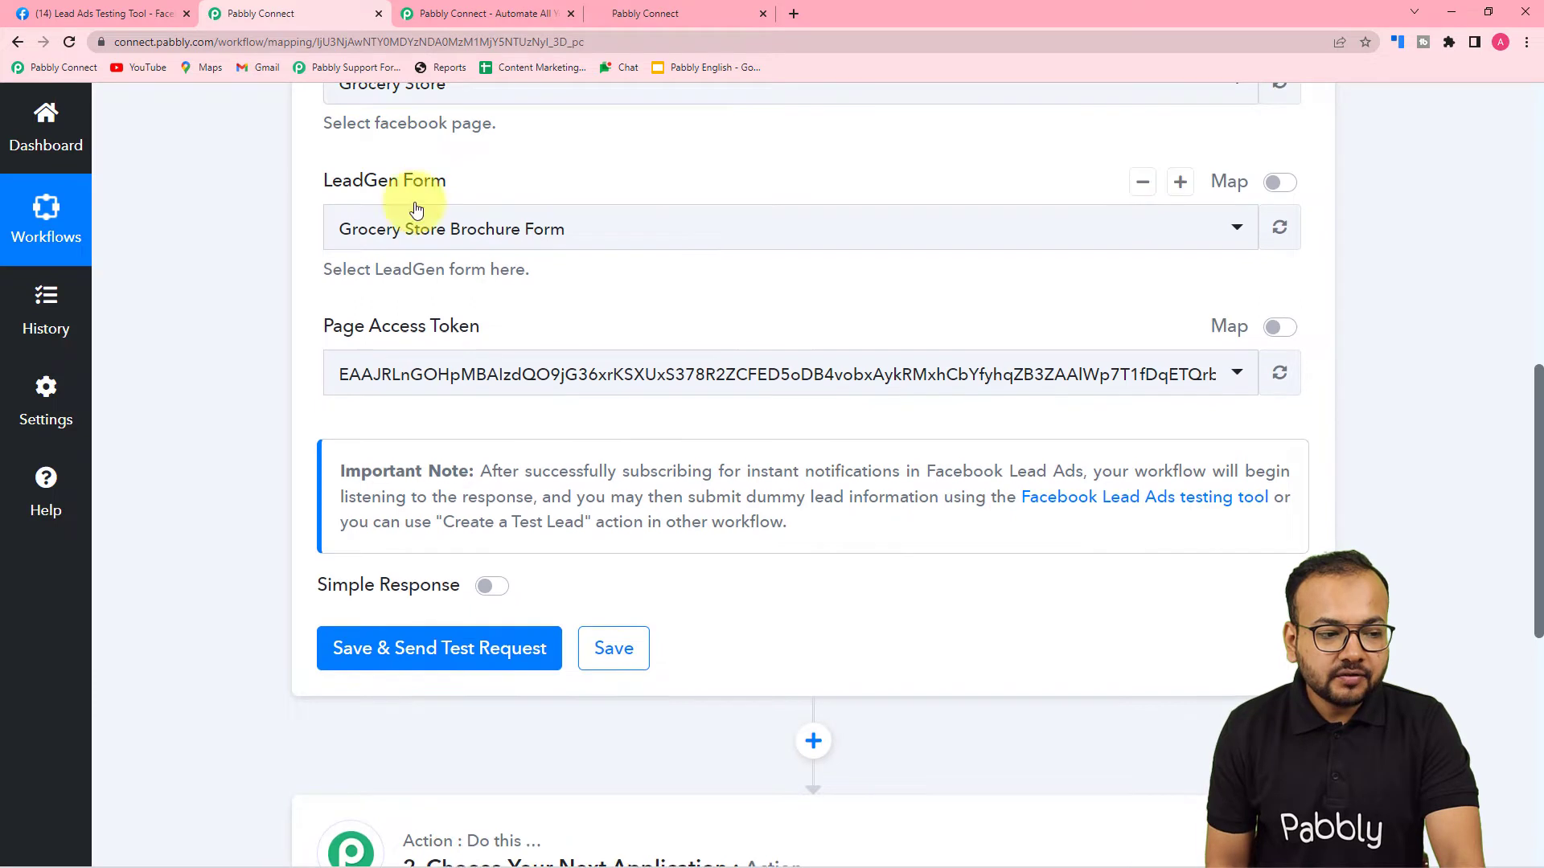
click(596, 246)
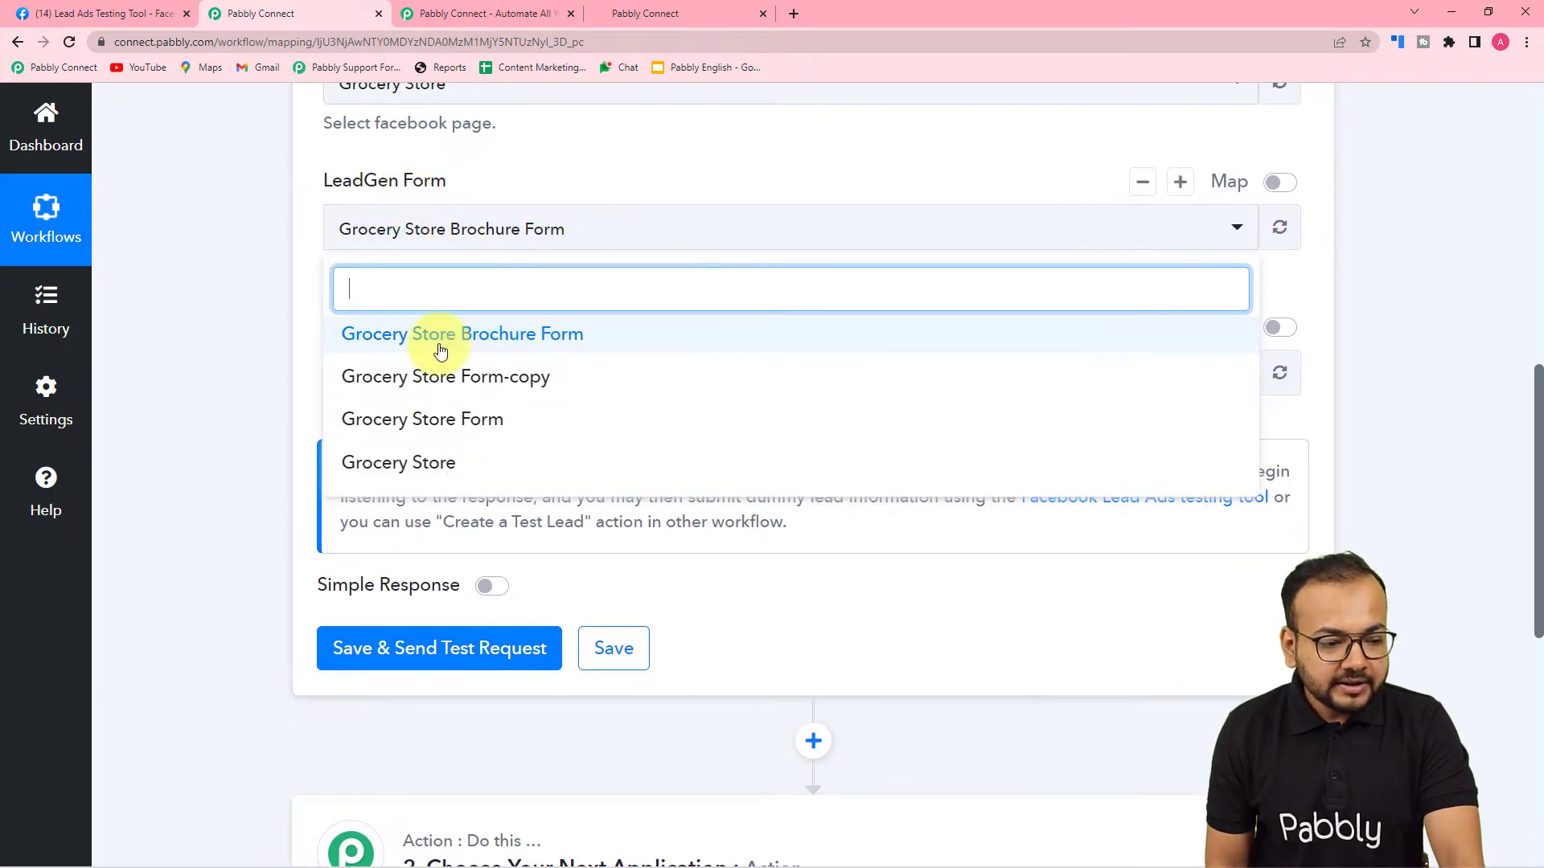
click(397, 338)
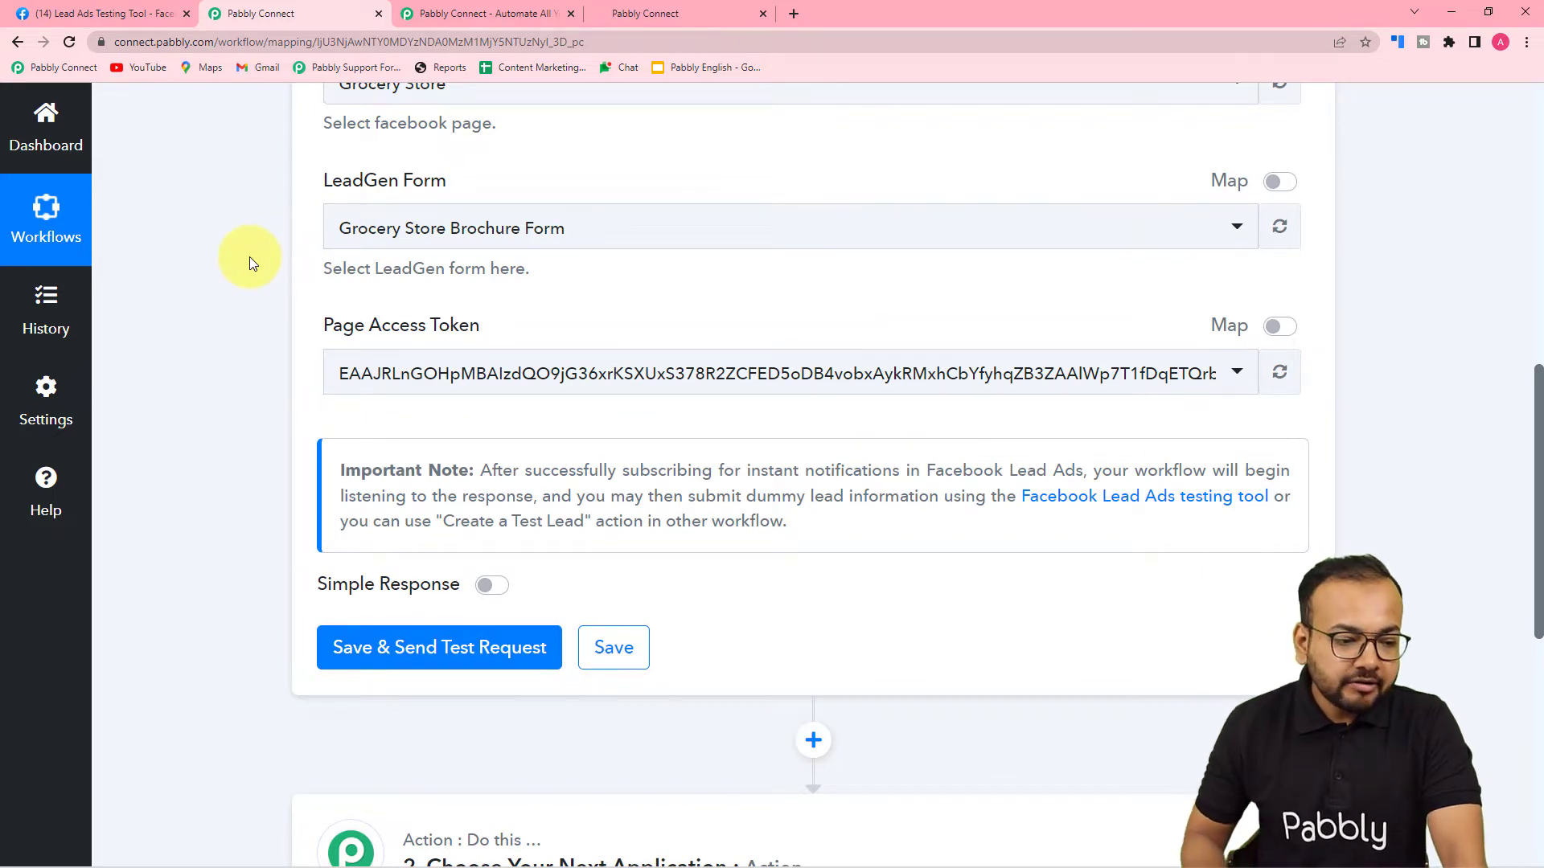
scroll(250, 258, down, 2)
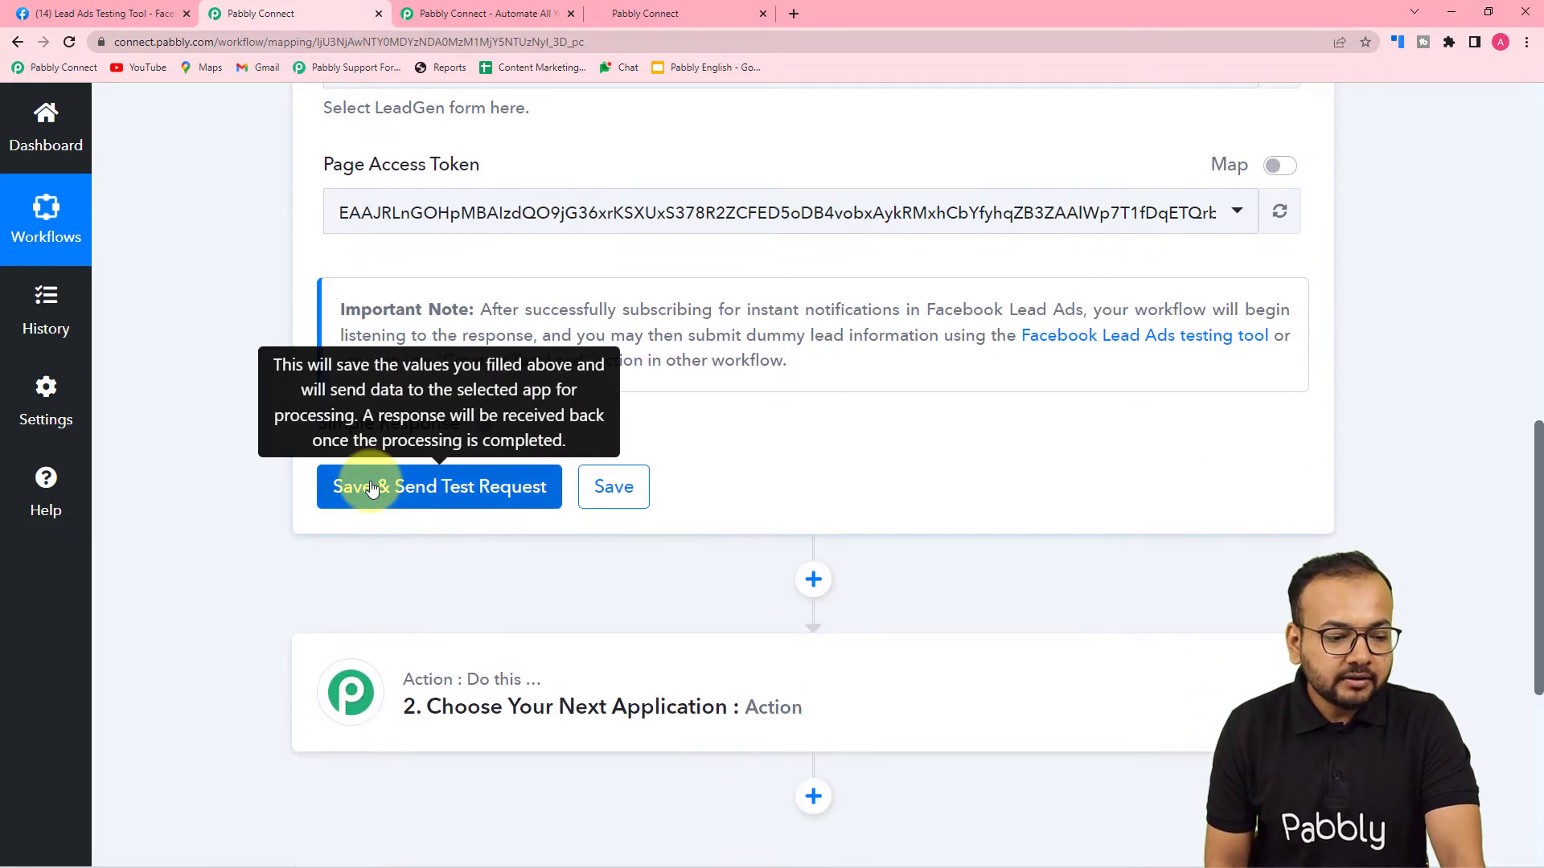
Save the trigger with Save & Send Test Request and bring up the Lead Ads test form.
click(346, 487)
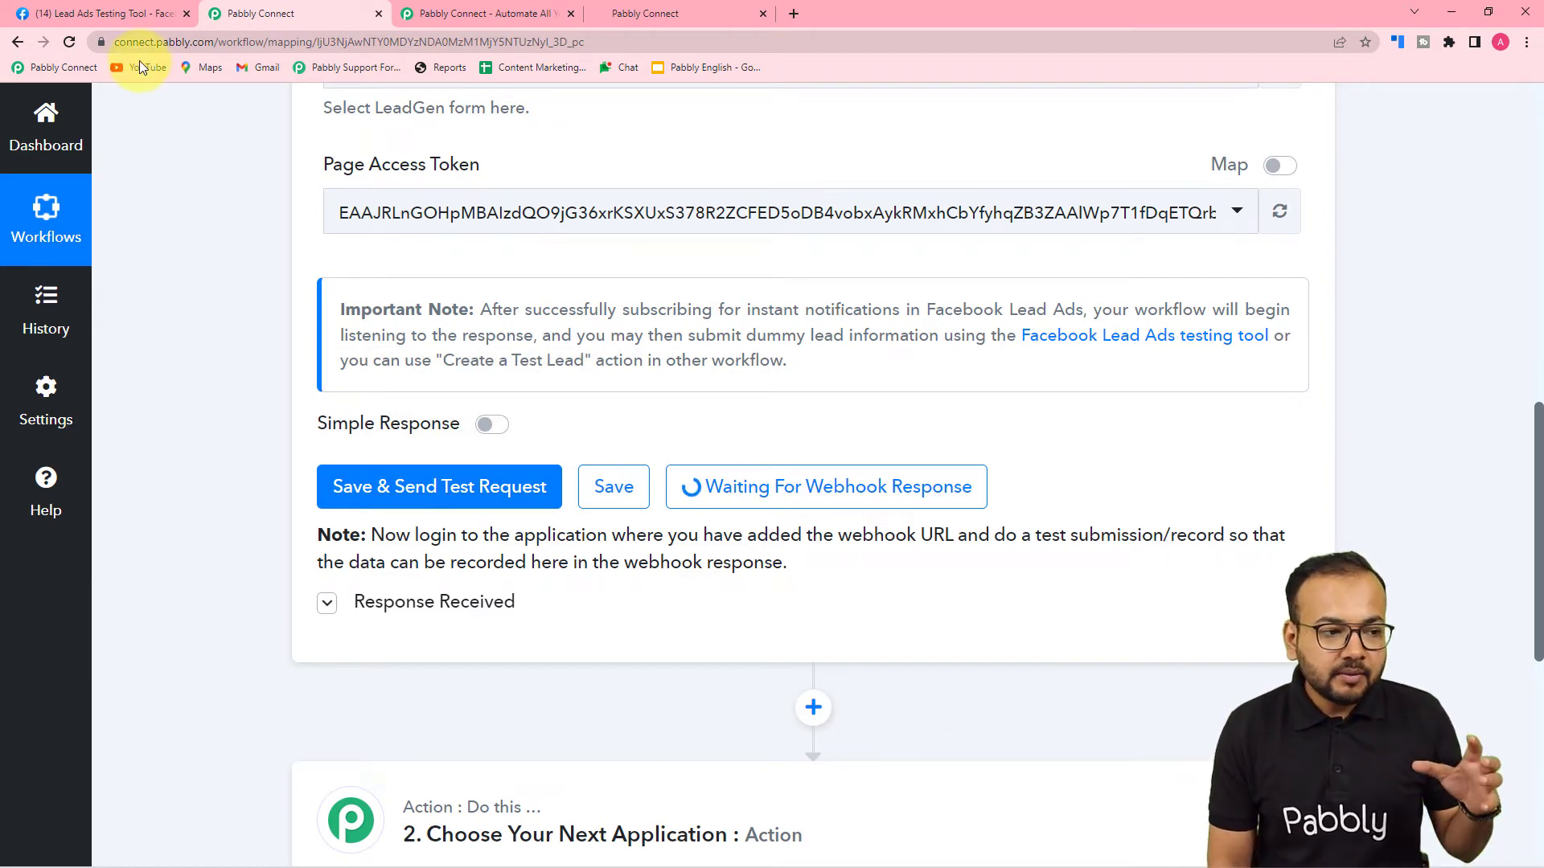
click(132, 10)
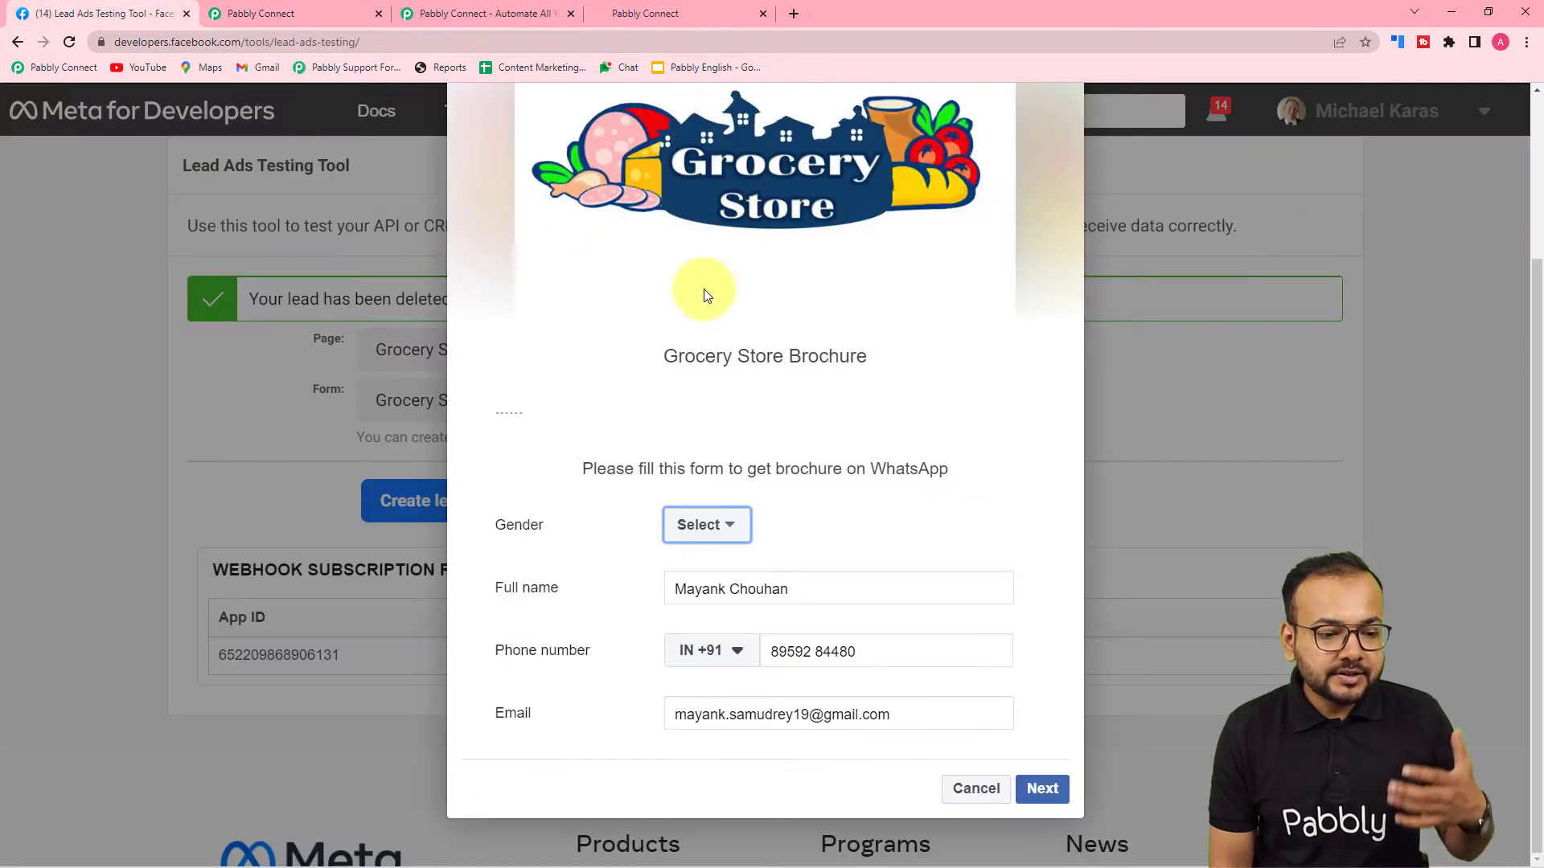
Fill the test lead form with gender Female and full name 'Dummy Lead'.
click(232, 9)
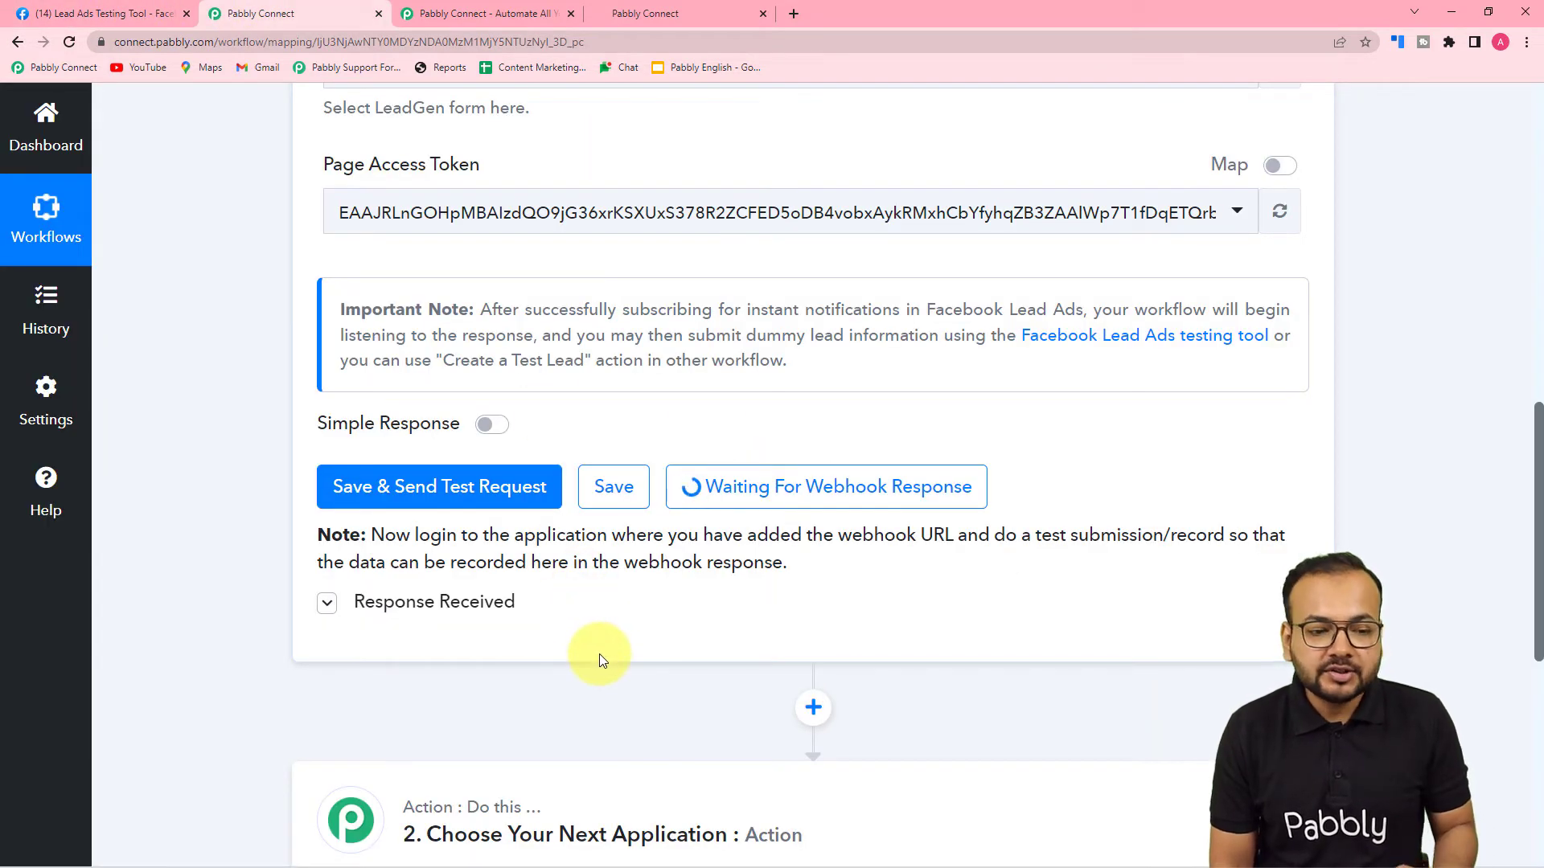
click(104, 18)
click(709, 535)
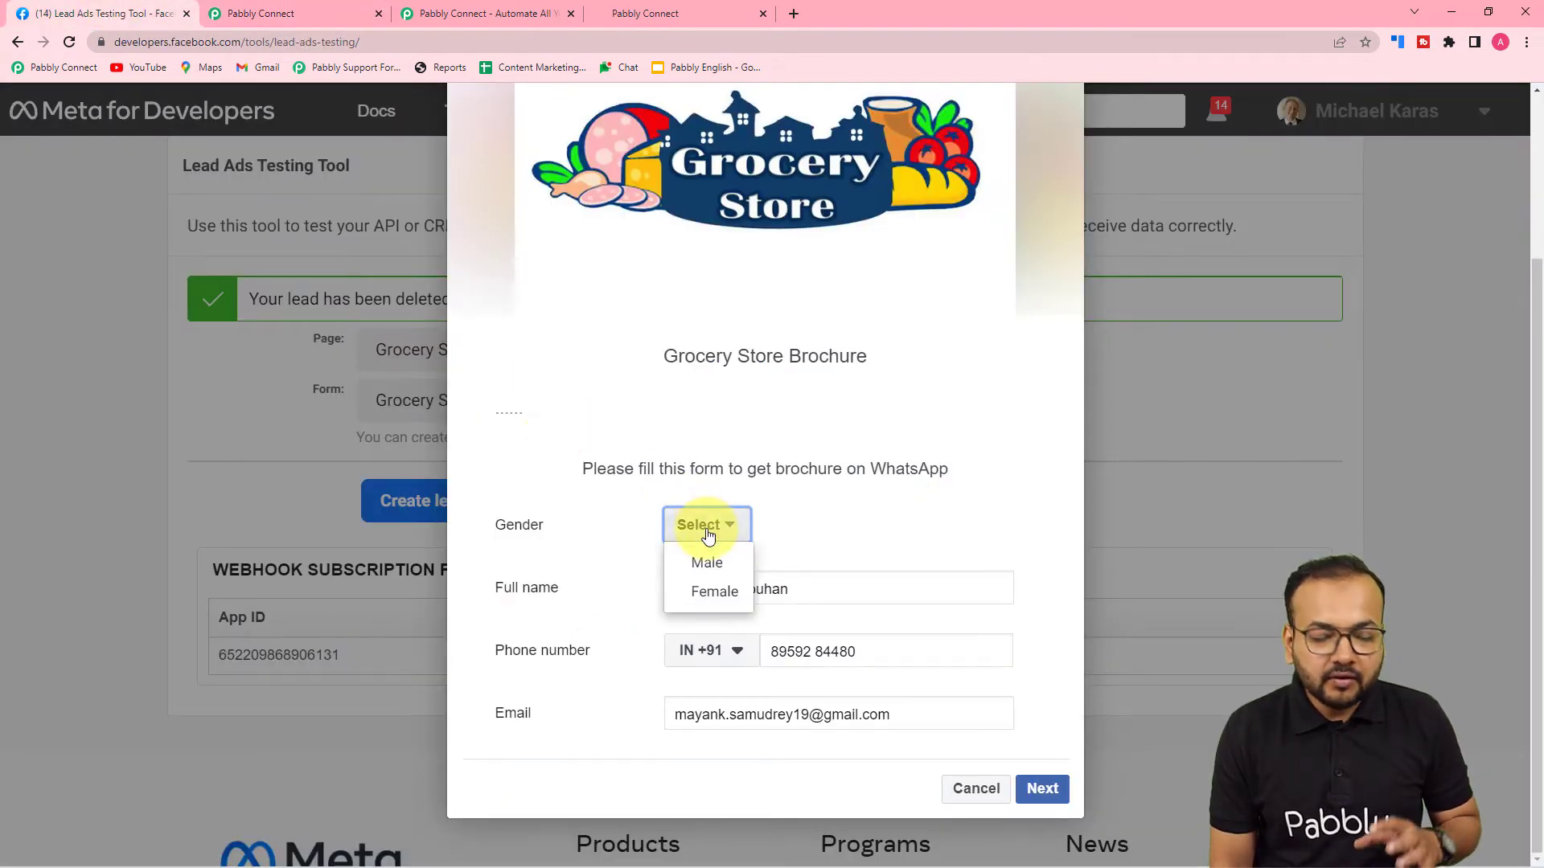
click(702, 591)
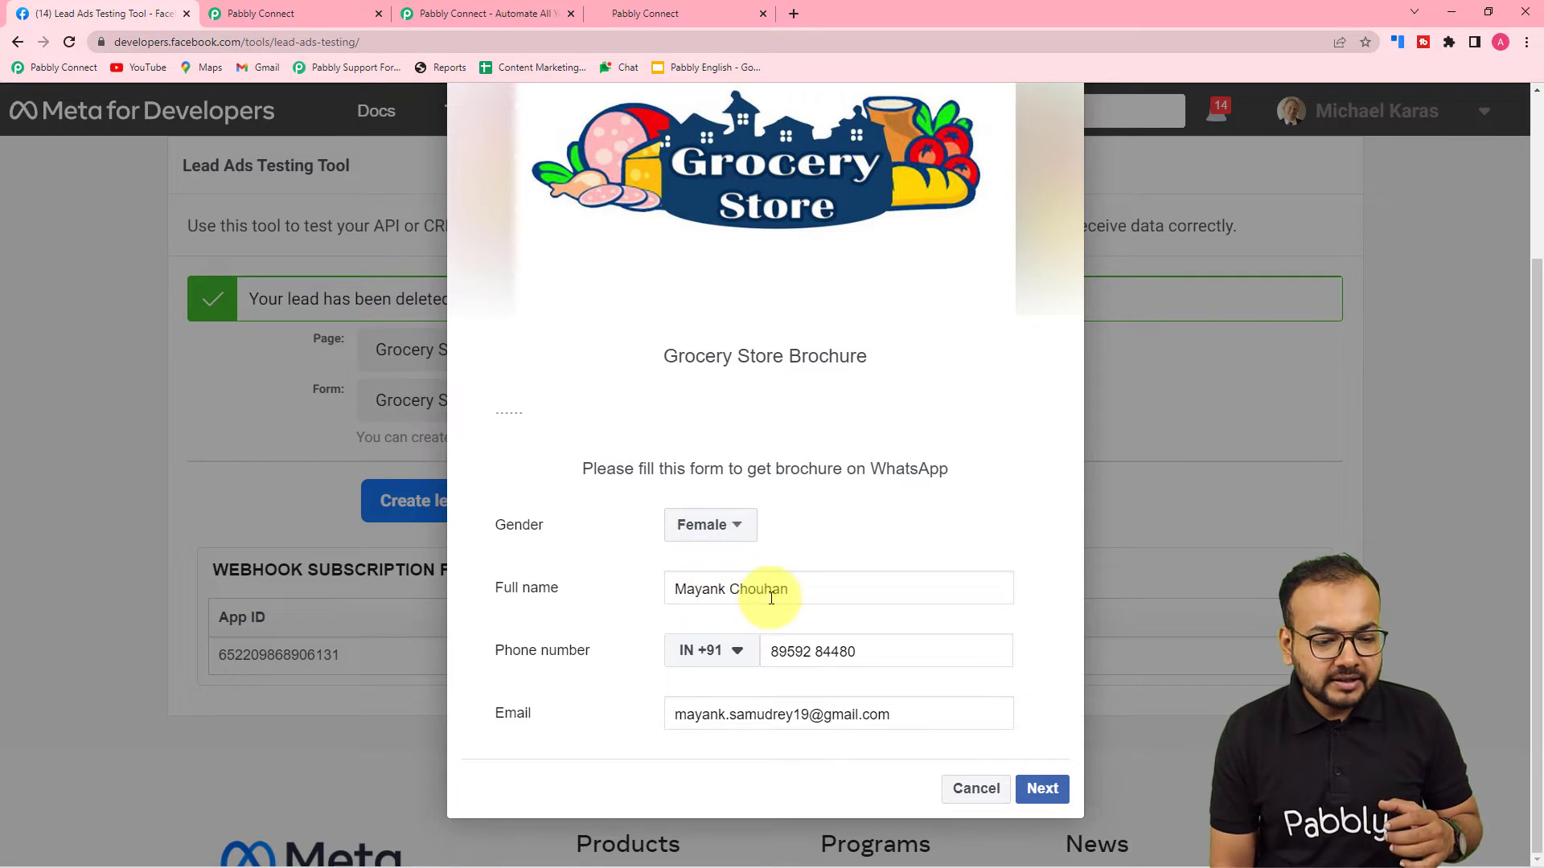
drag(788, 589, 552, 570)
text(De)
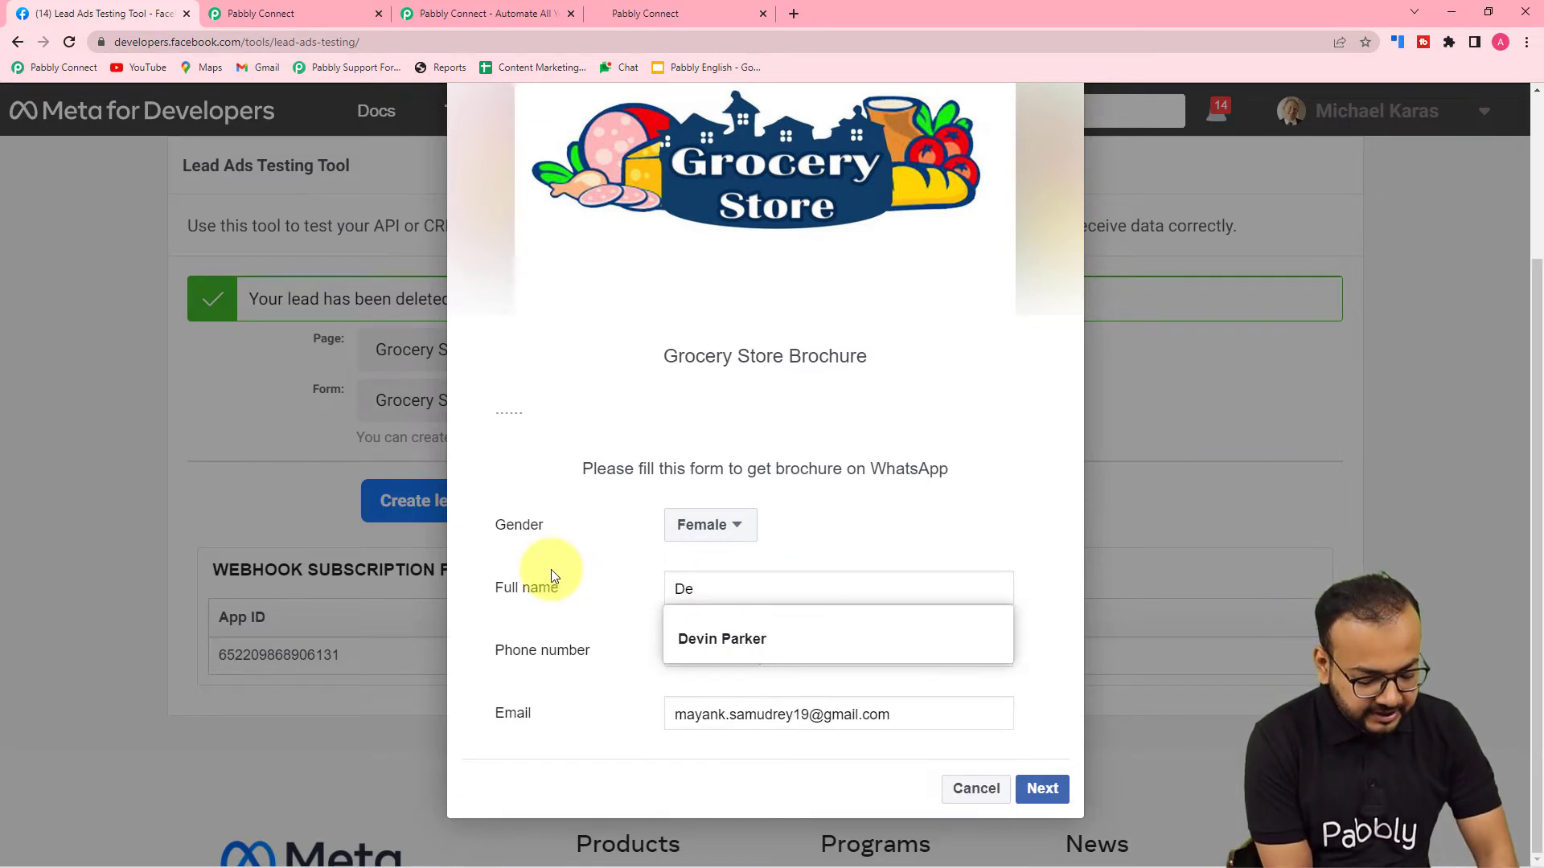
key(BackSpace)
text(ummy Lead)
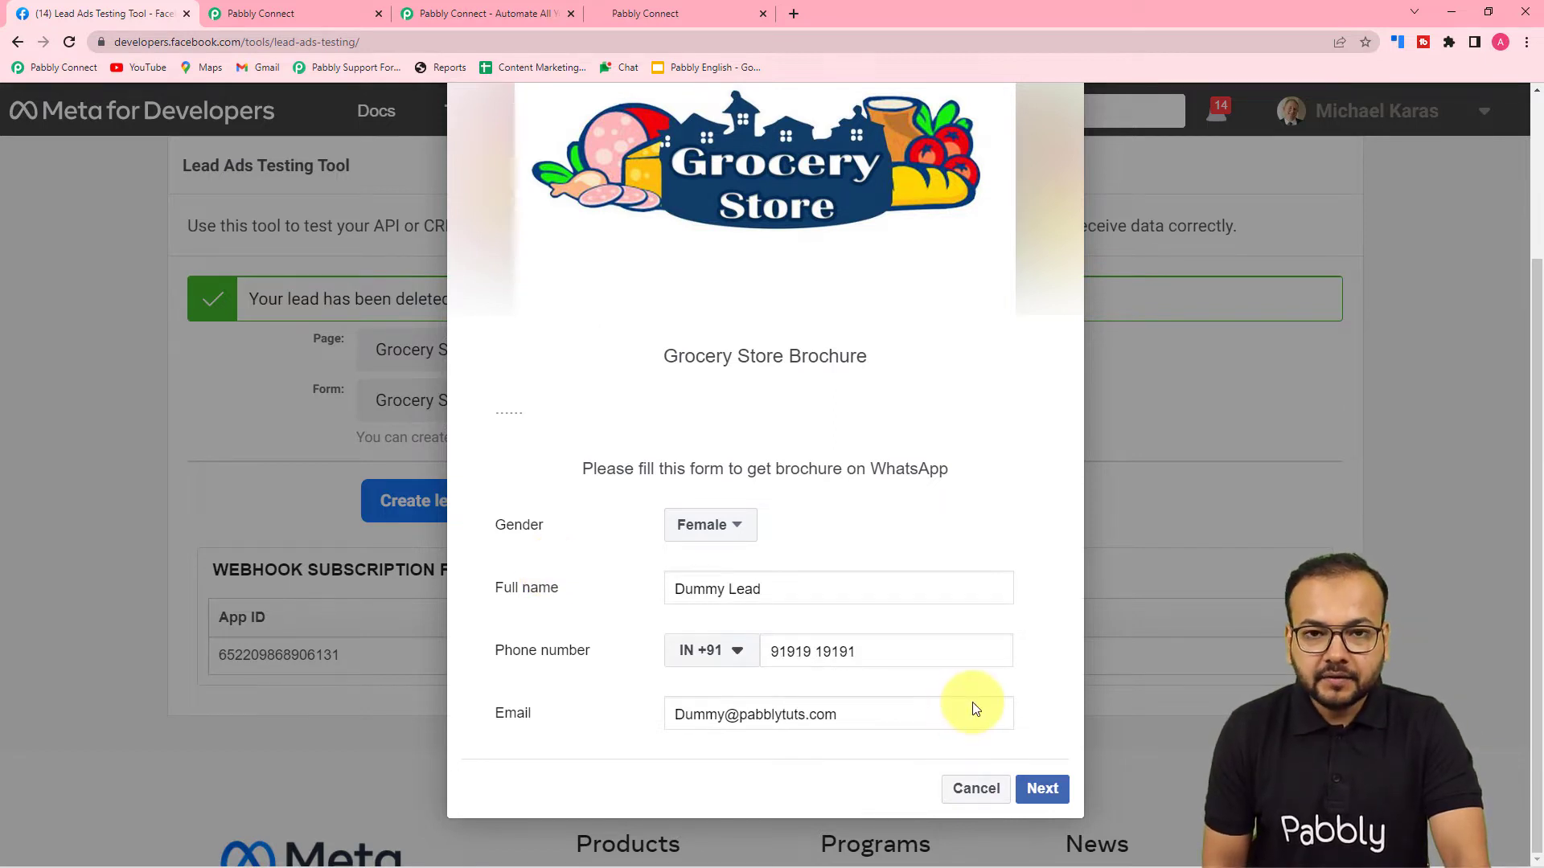
Submit the test lead and dismiss the confirmation.
click(1048, 788)
click(1034, 736)
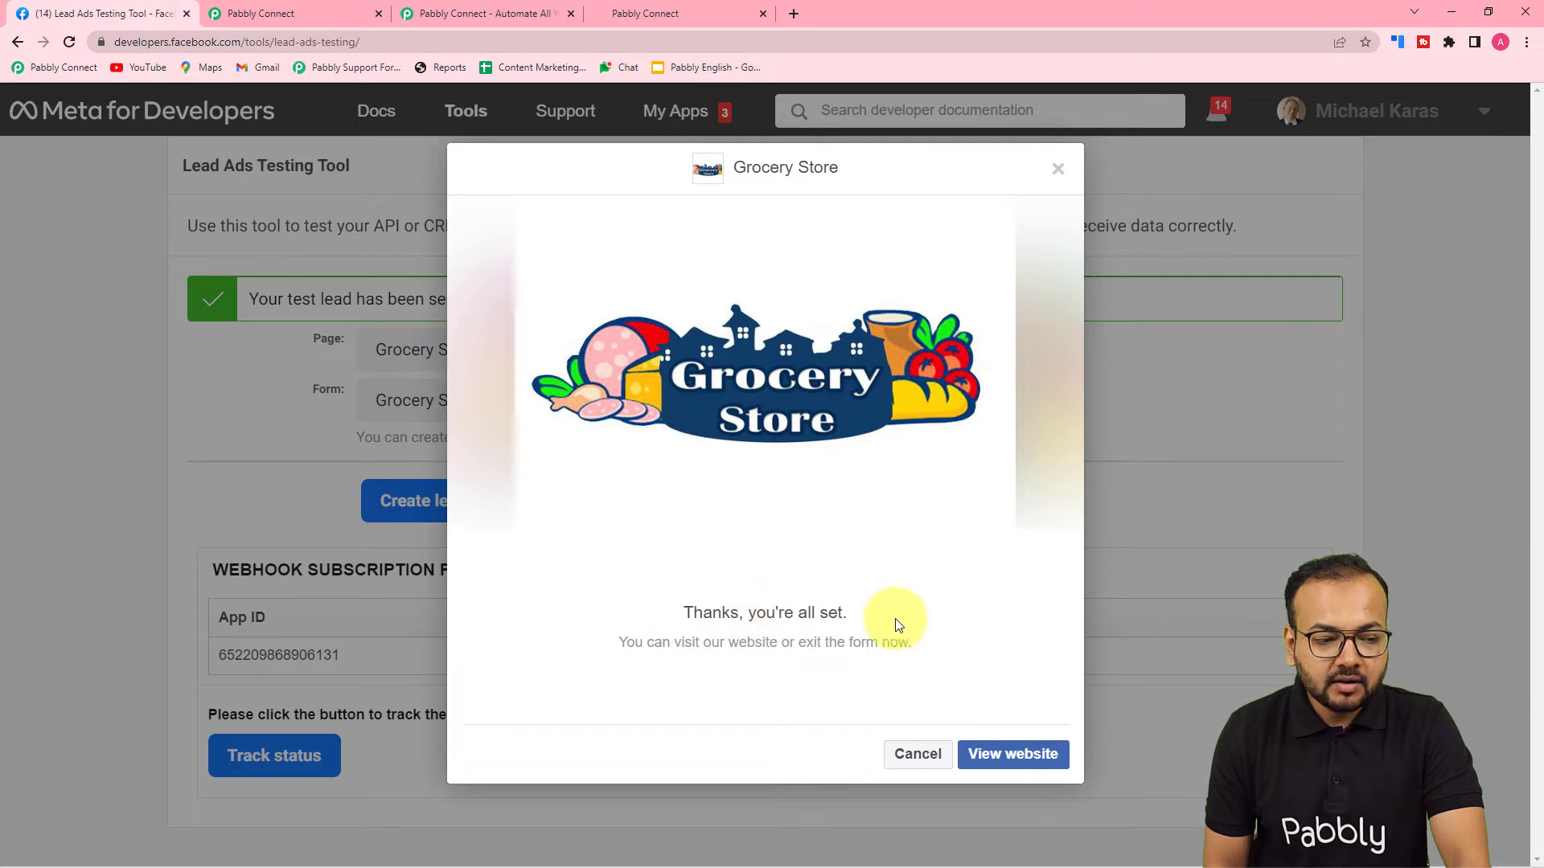
click(910, 752)
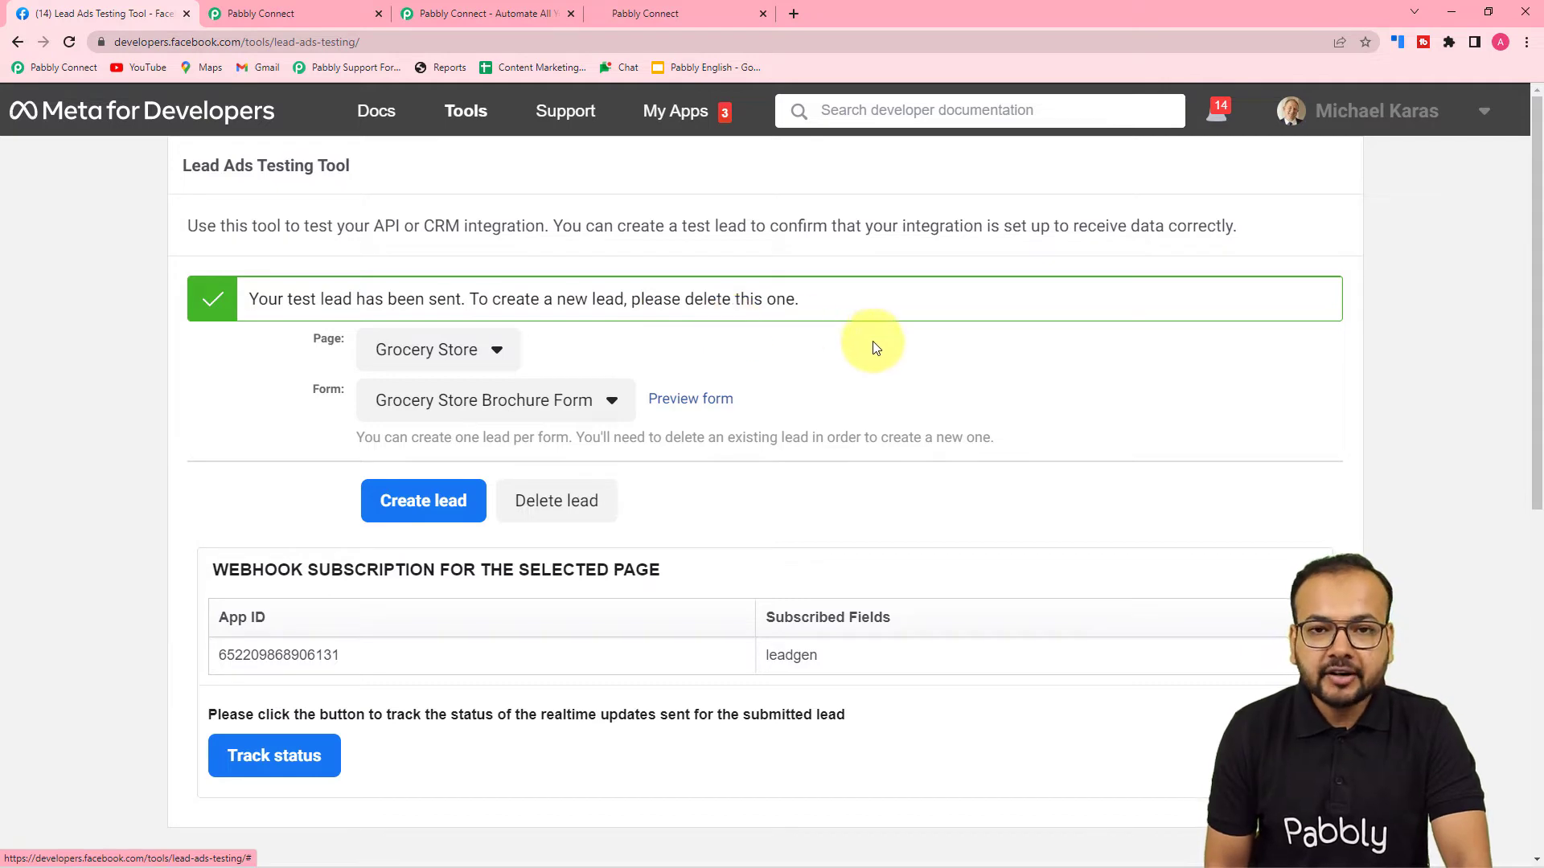
Inspect the received lead's gender, full name, phone and e-mail in the trigger response.
click(292, 9)
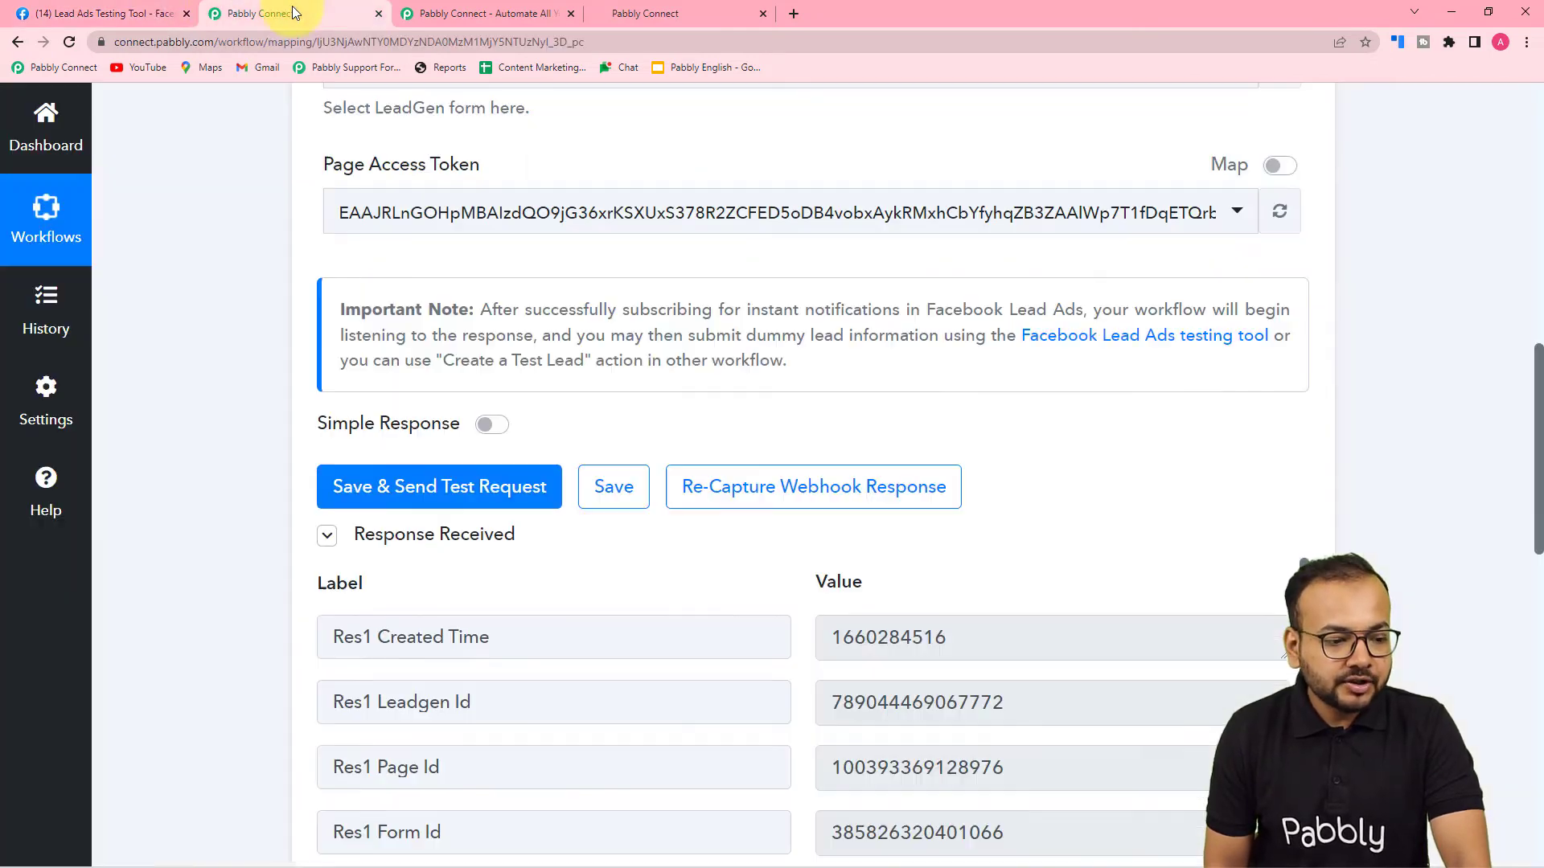
scroll(153, 383, down, 6)
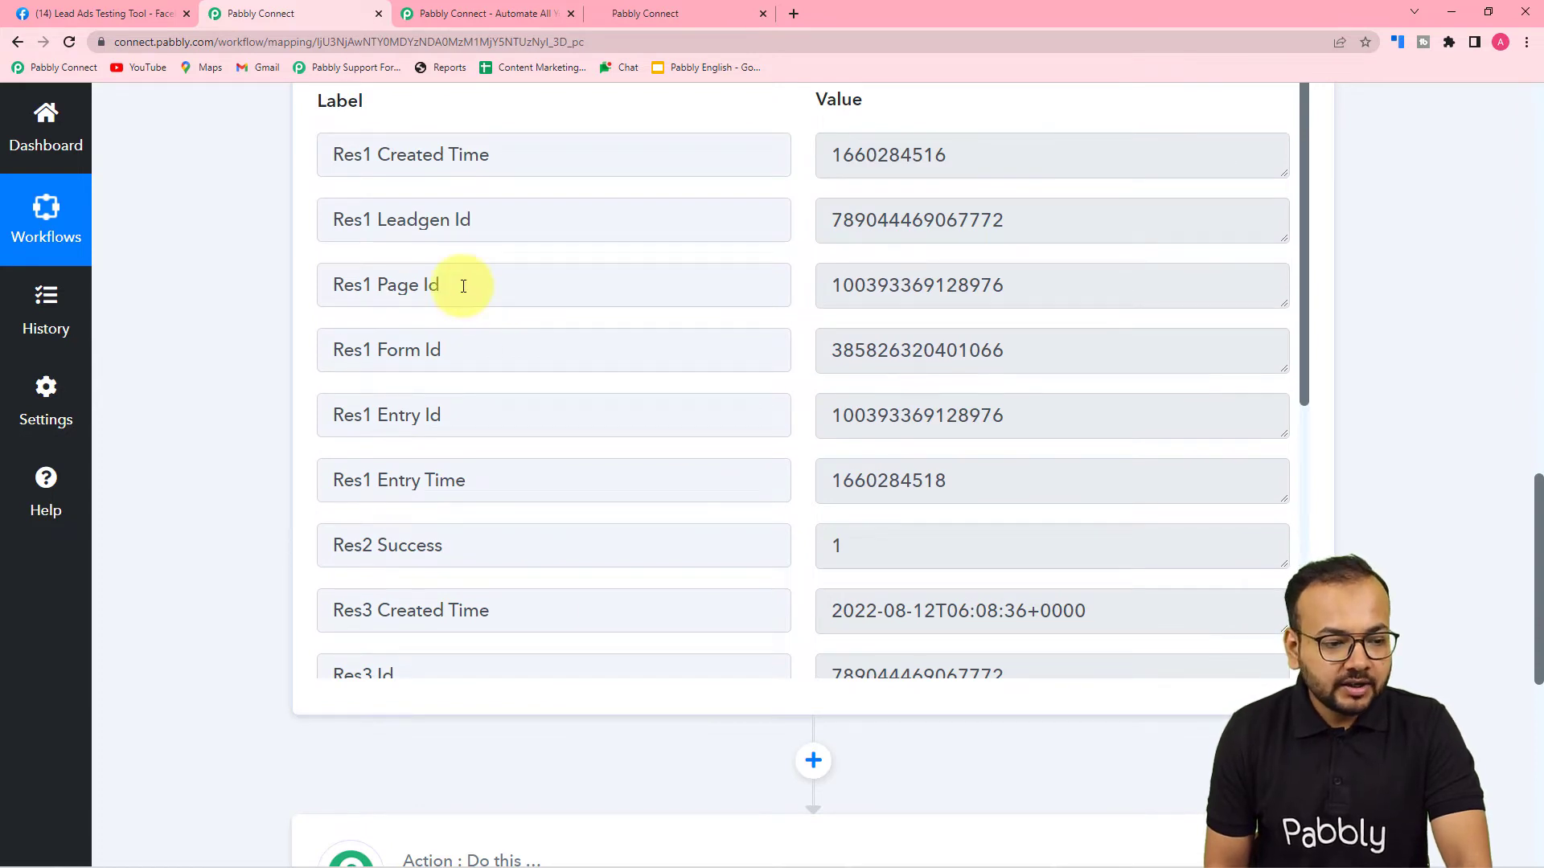
scroll(464, 286, down, 6)
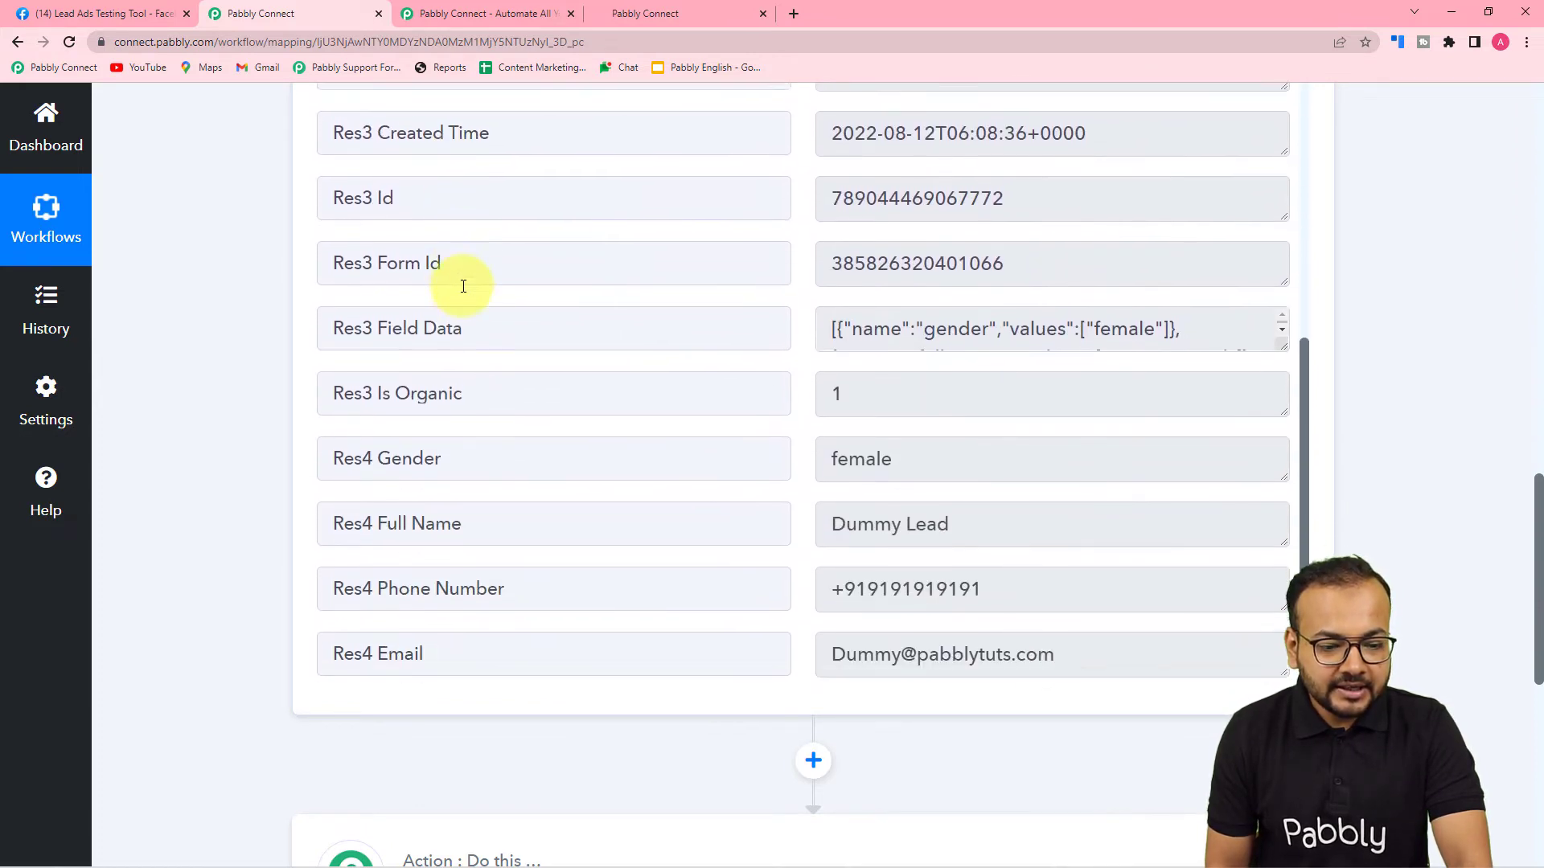
drag(1282, 339, 576, 389)
scroll(576, 392, down, 1)
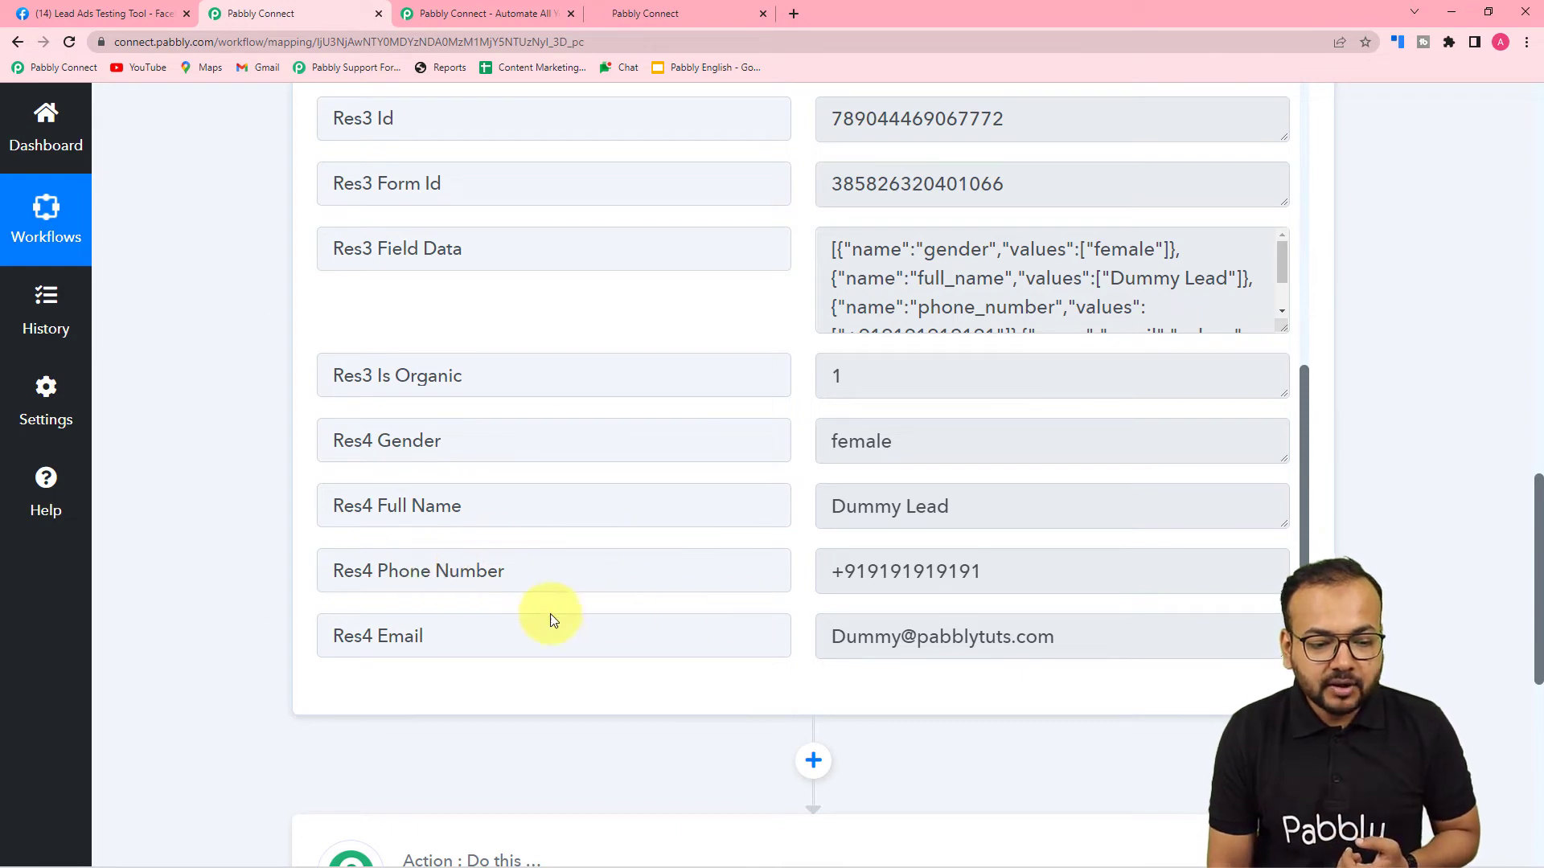
scroll(603, 651, down, 1)
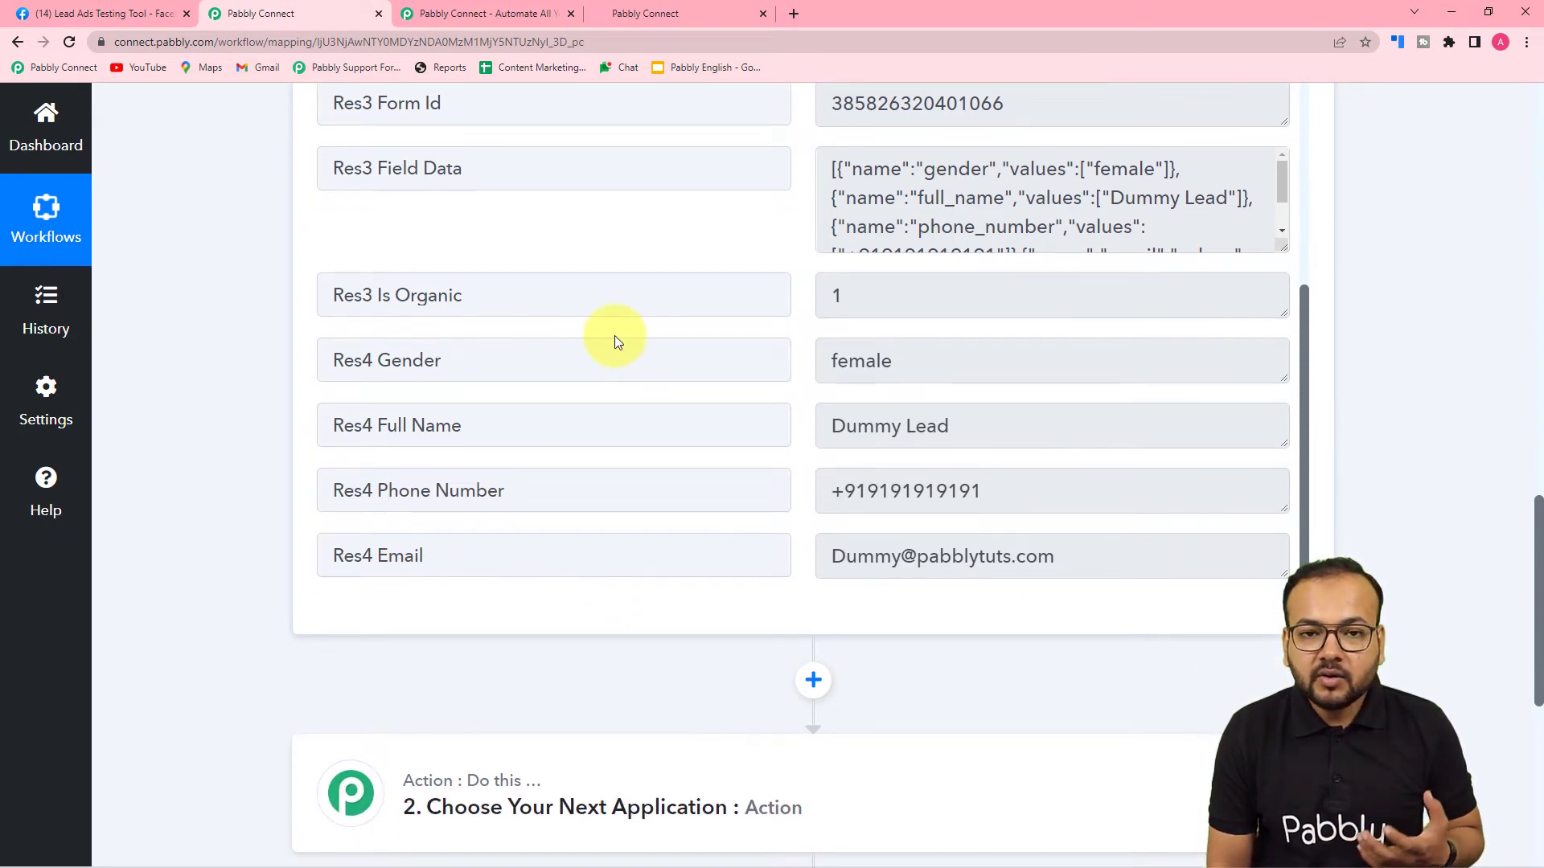
scroll(615, 342, down, 1)
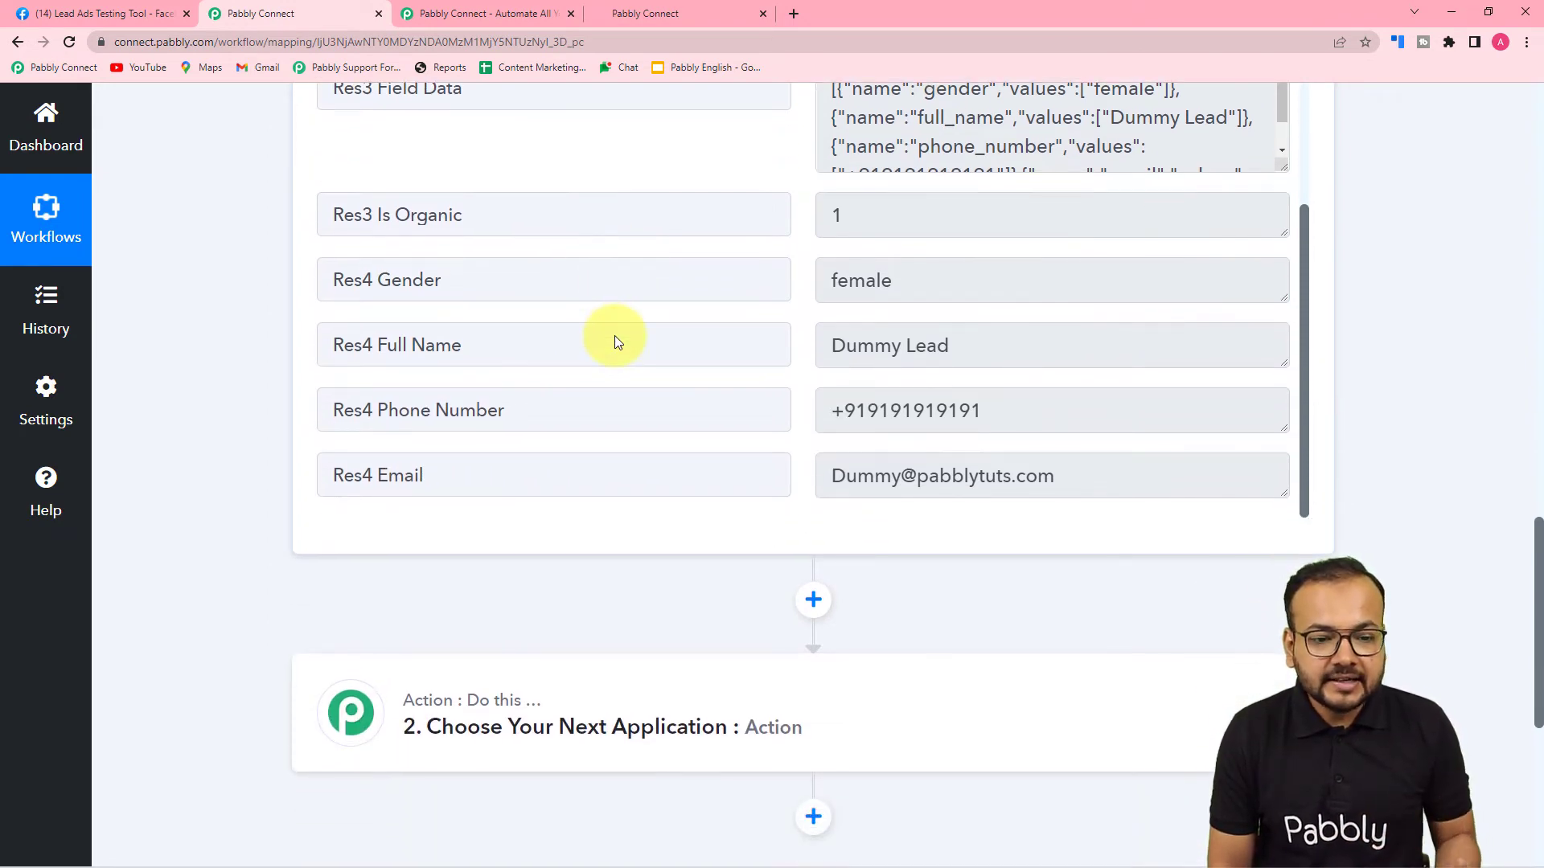
scroll(581, 285, down, 3)
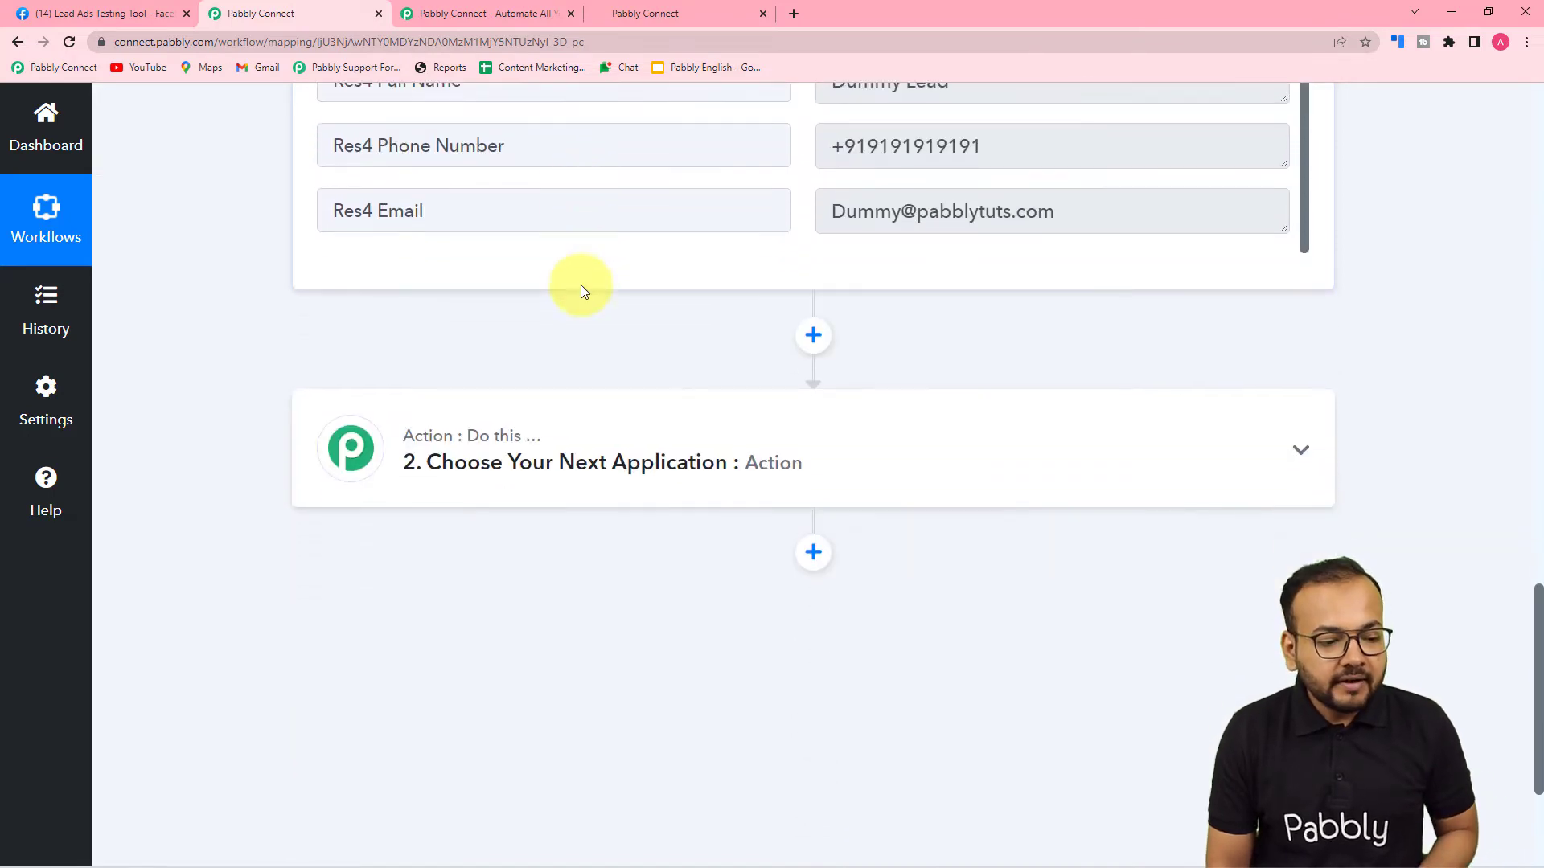
Search 'high' and set the workflow's action app to HighLevel.
click(505, 424)
scroll(510, 423, down, 3)
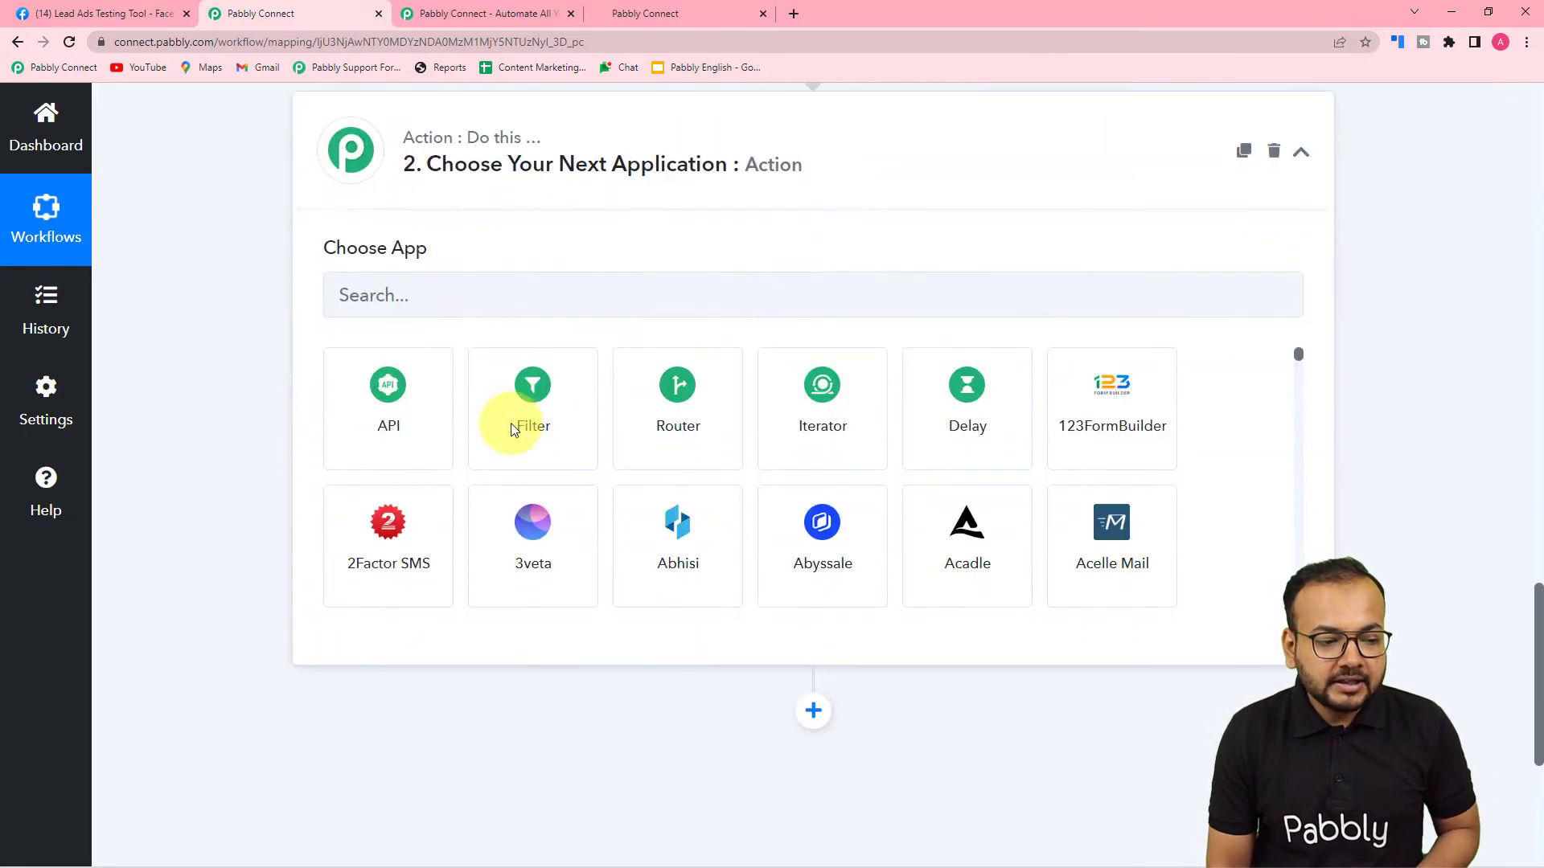
click(455, 305)
text(high)
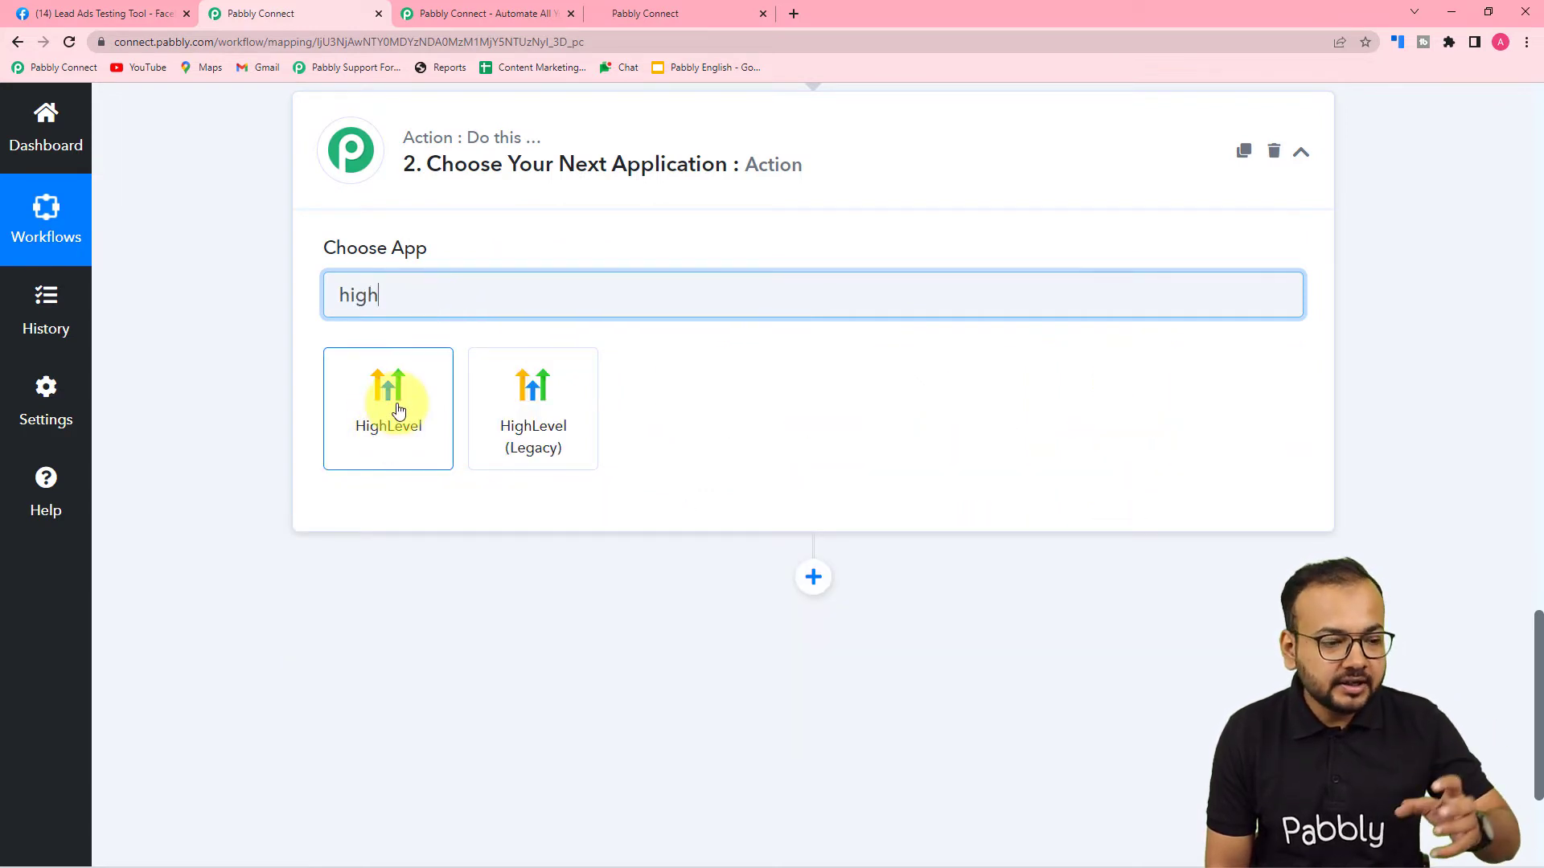
scroll(398, 410, up, 4)
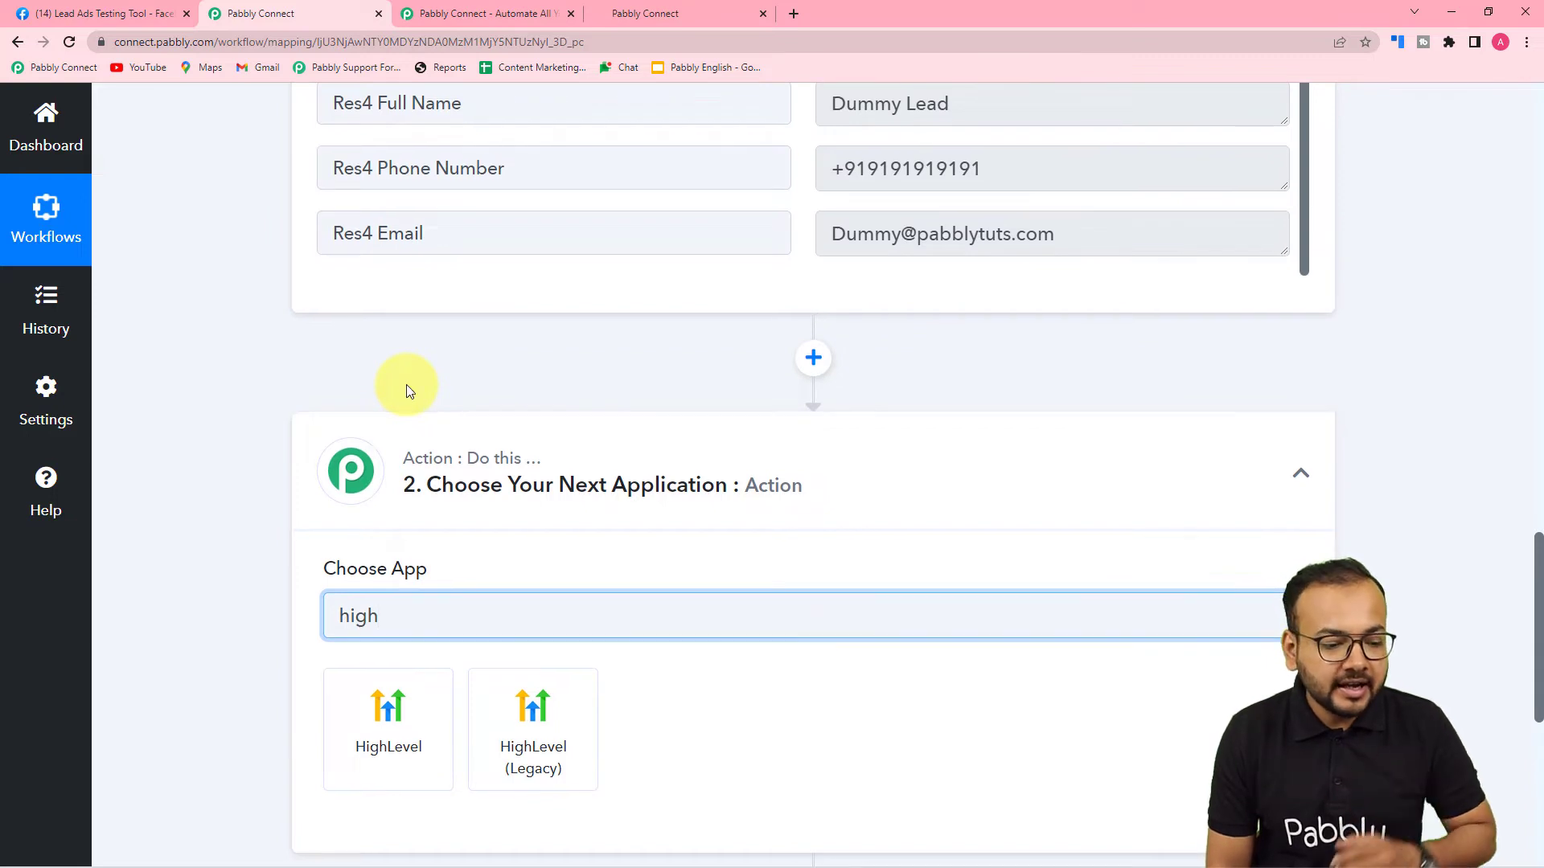
scroll(406, 391, down, 4)
click(366, 414)
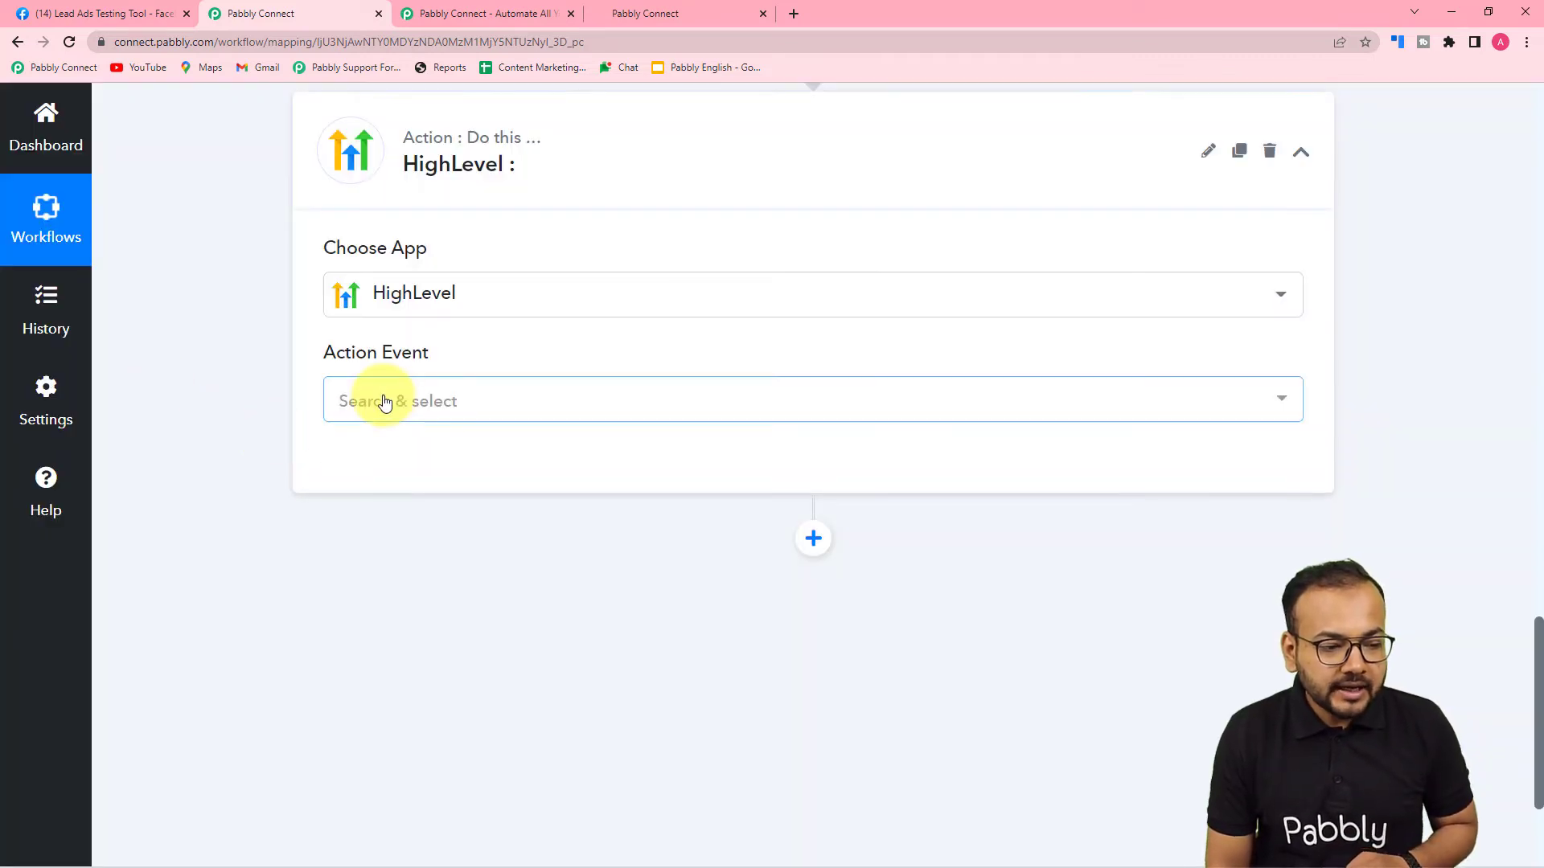
Choose Create or Update Contact as the HighLevel action event and start connecting an account.
click(385, 402)
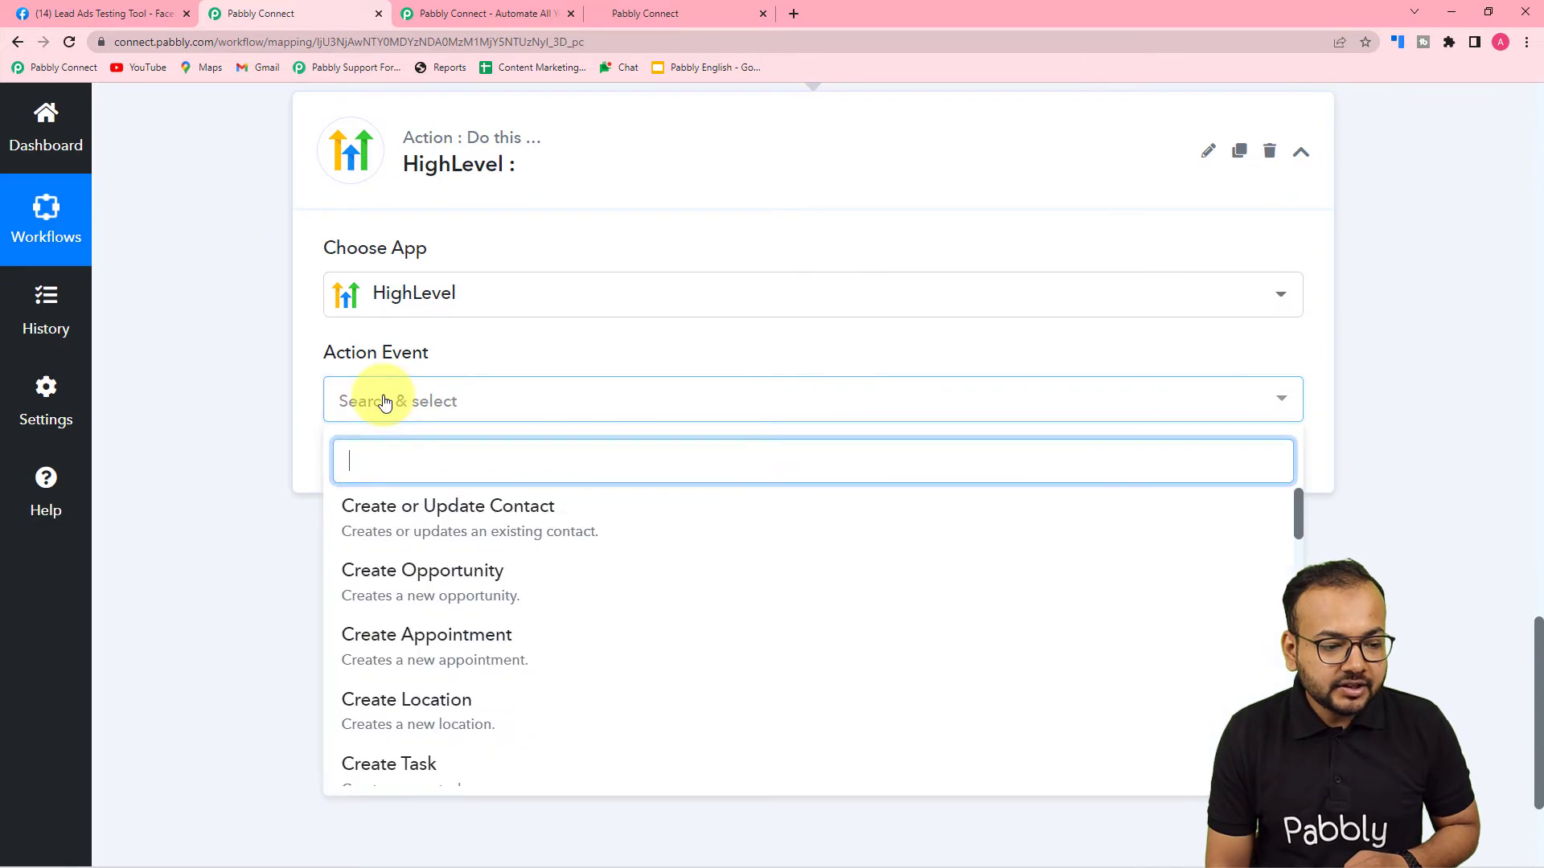
click(463, 533)
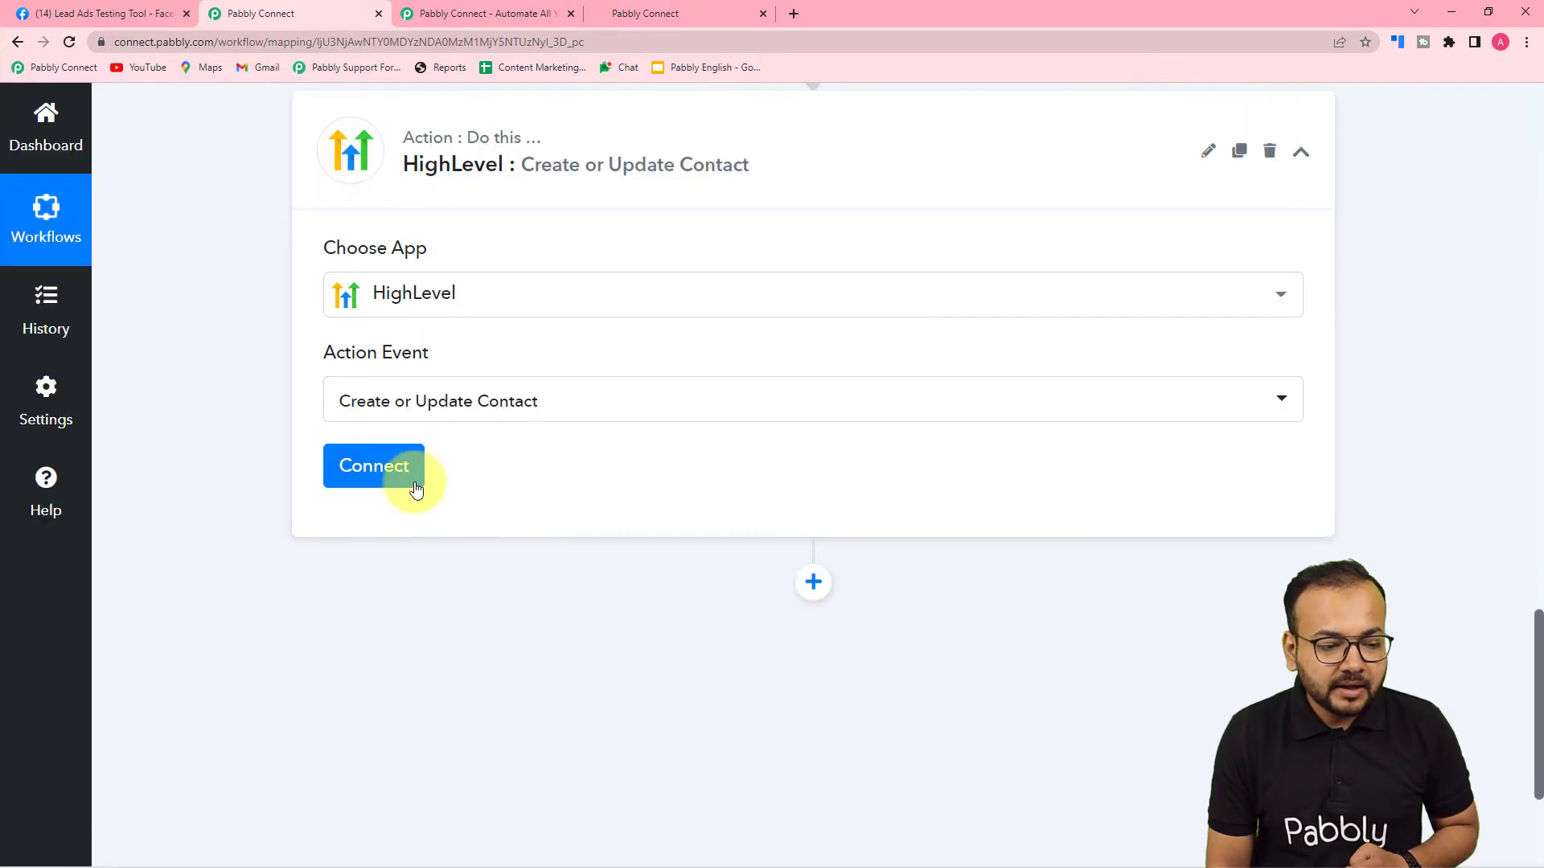
click(411, 478)
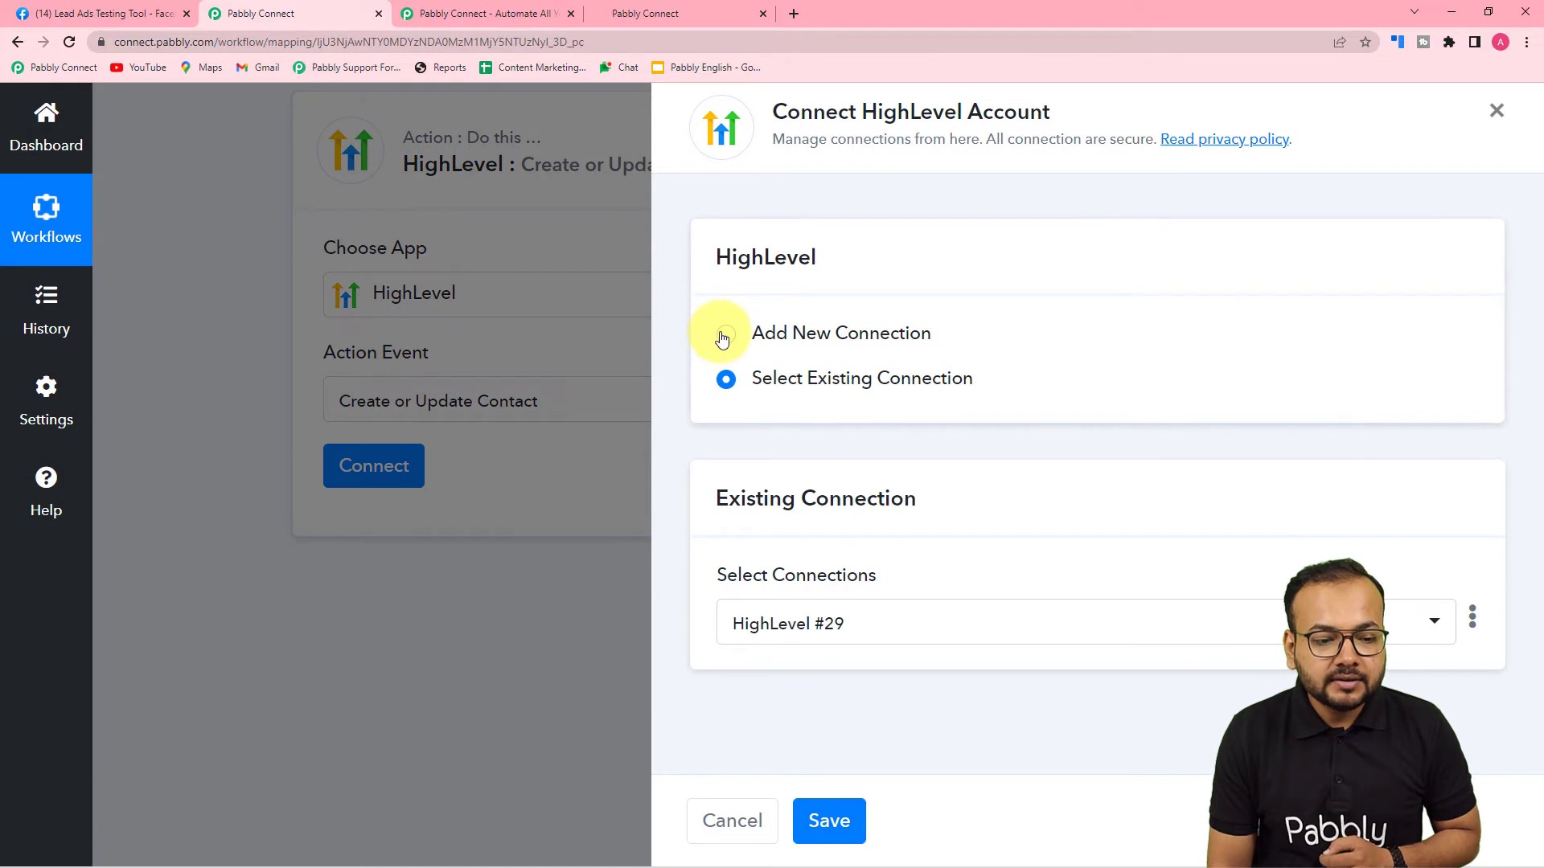
Add a new HighLevel #30 connection needing a token, then switch to the HighLevel tab.
click(725, 335)
scroll(872, 356, down, 1)
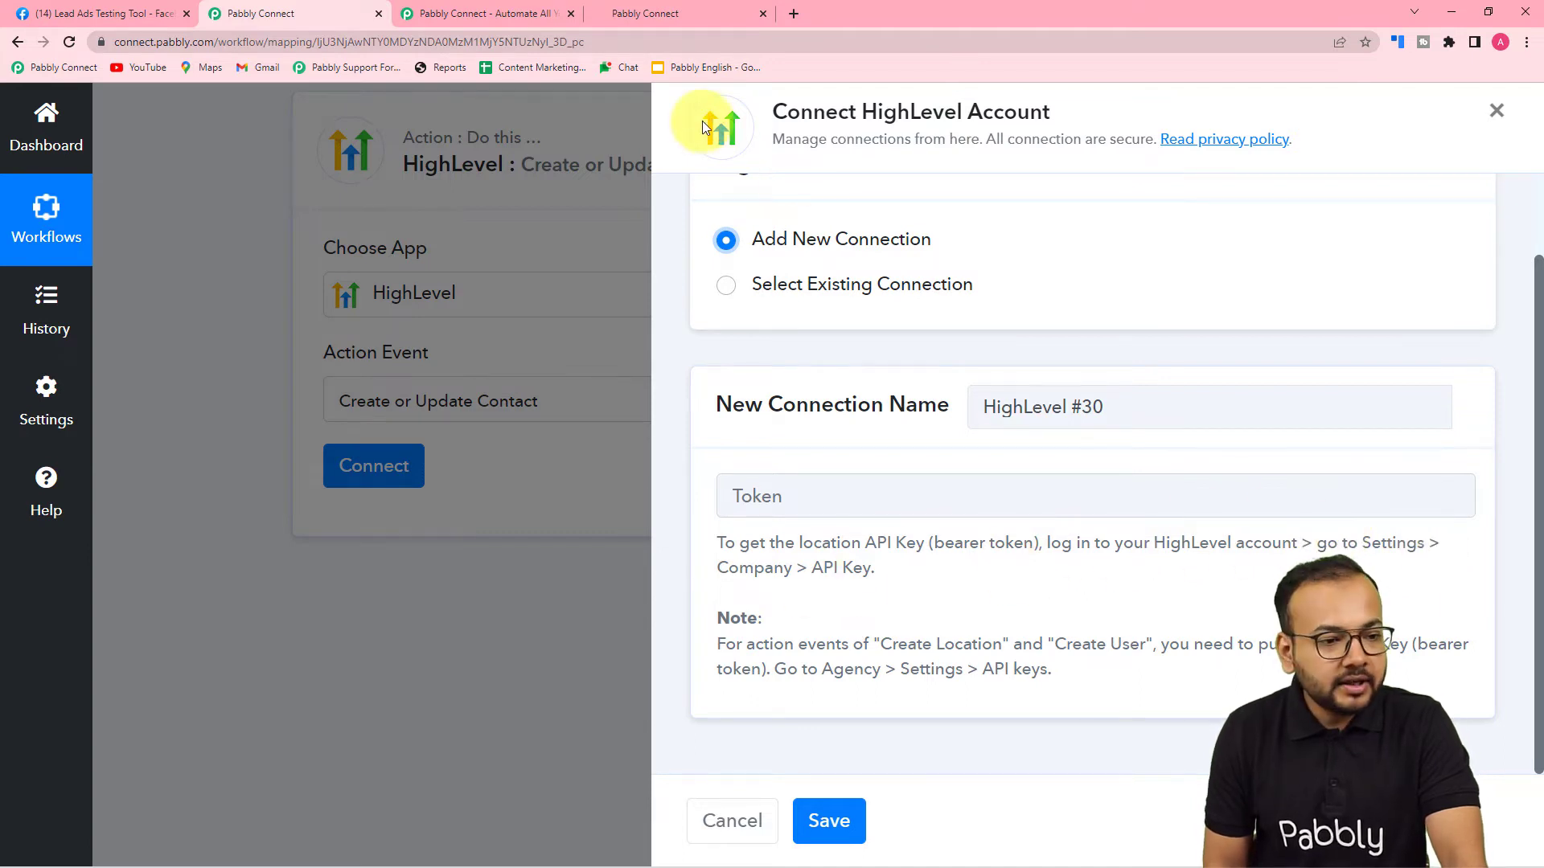
click(659, 13)
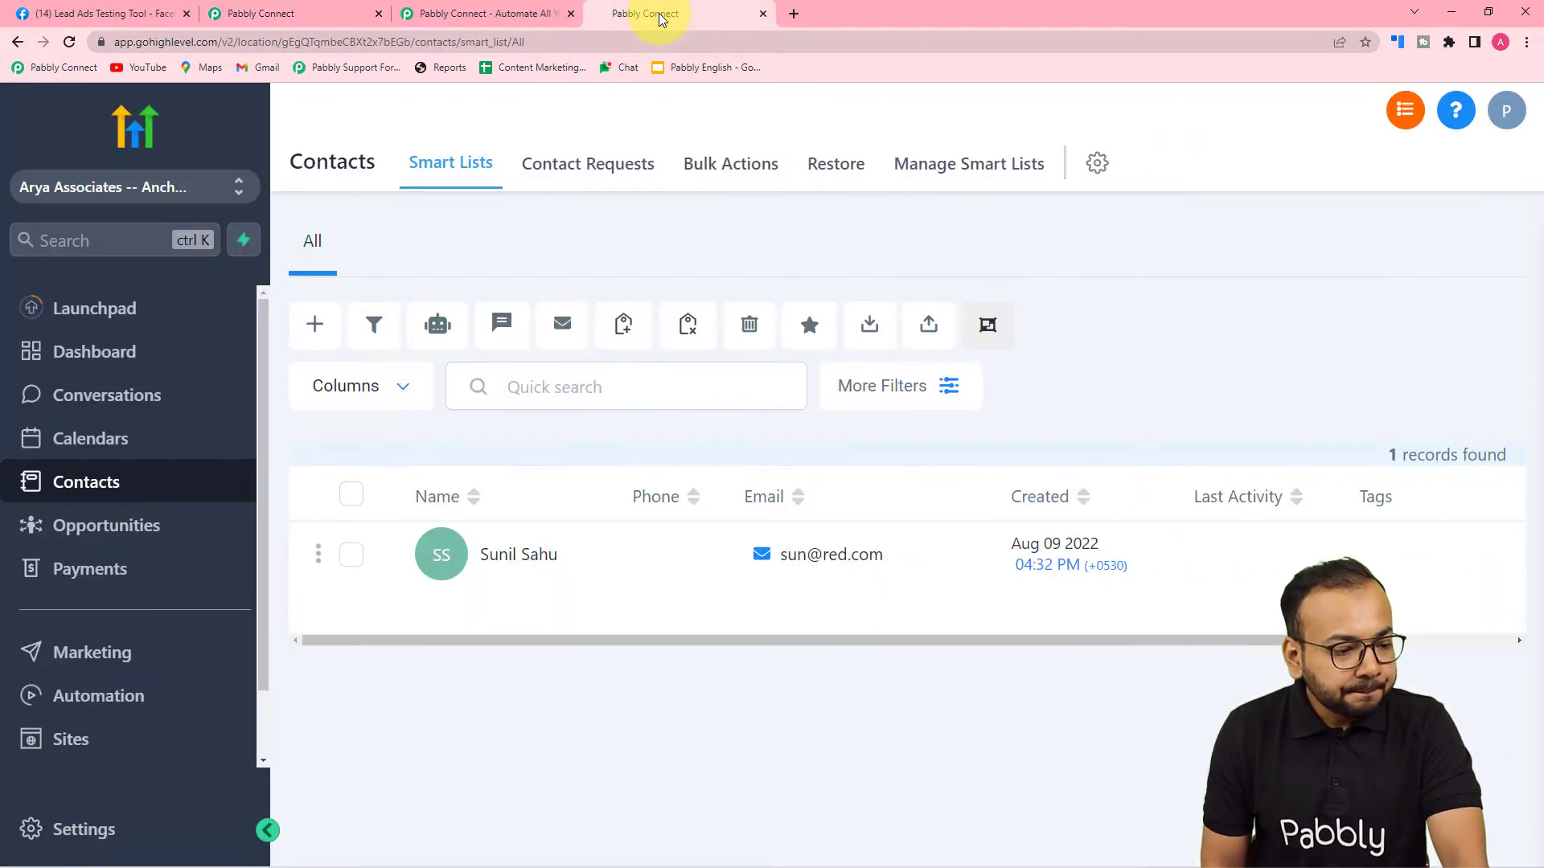
Copy the location API key from HighLevel's Business Info and bring it to Pabbly's Token field.
click(71, 833)
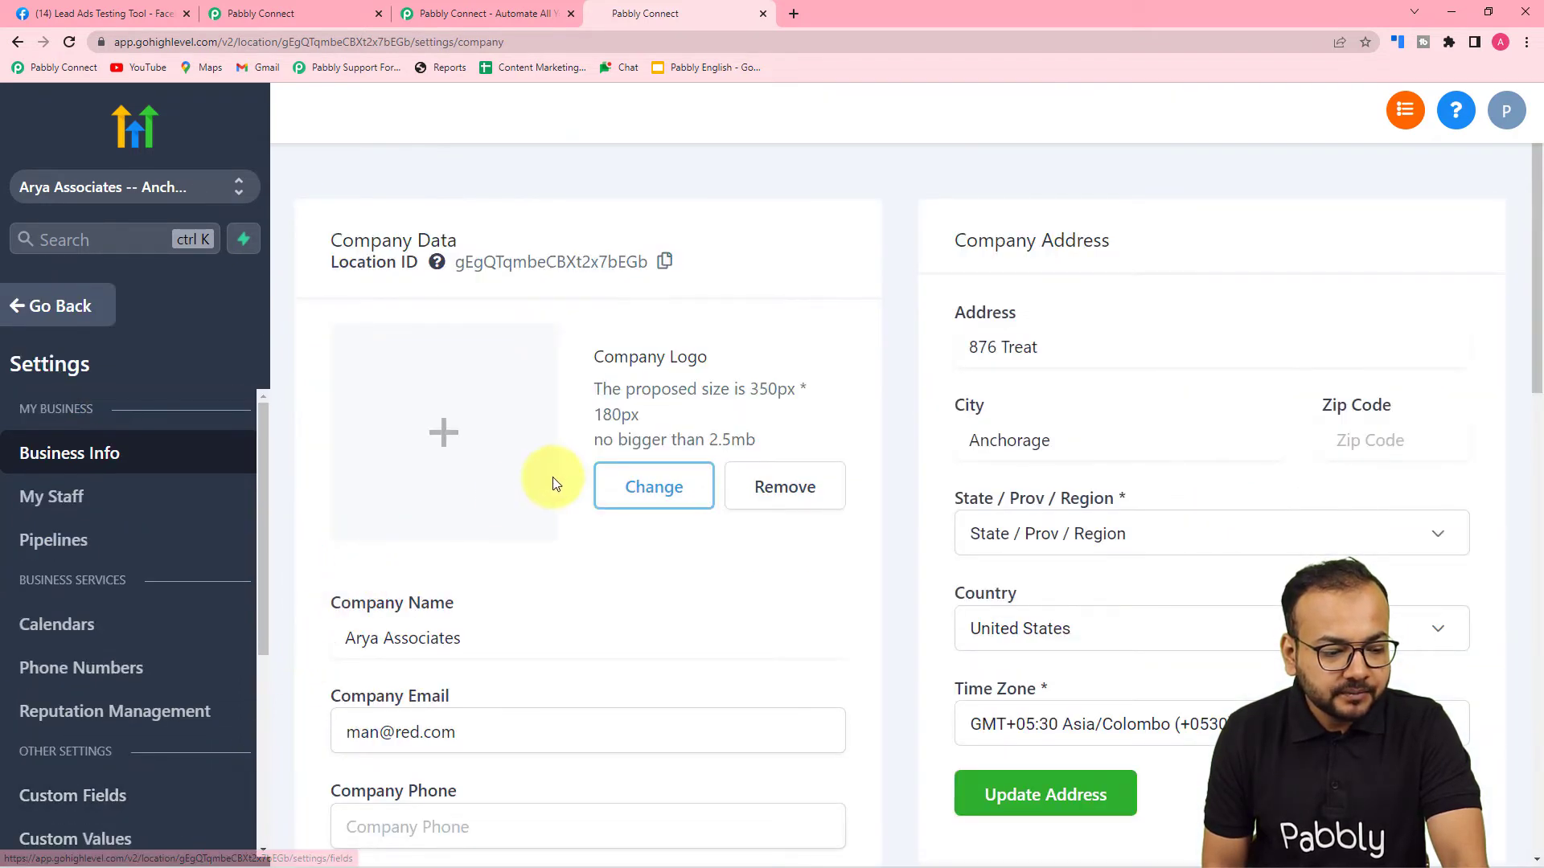
scroll(553, 479, down, 3)
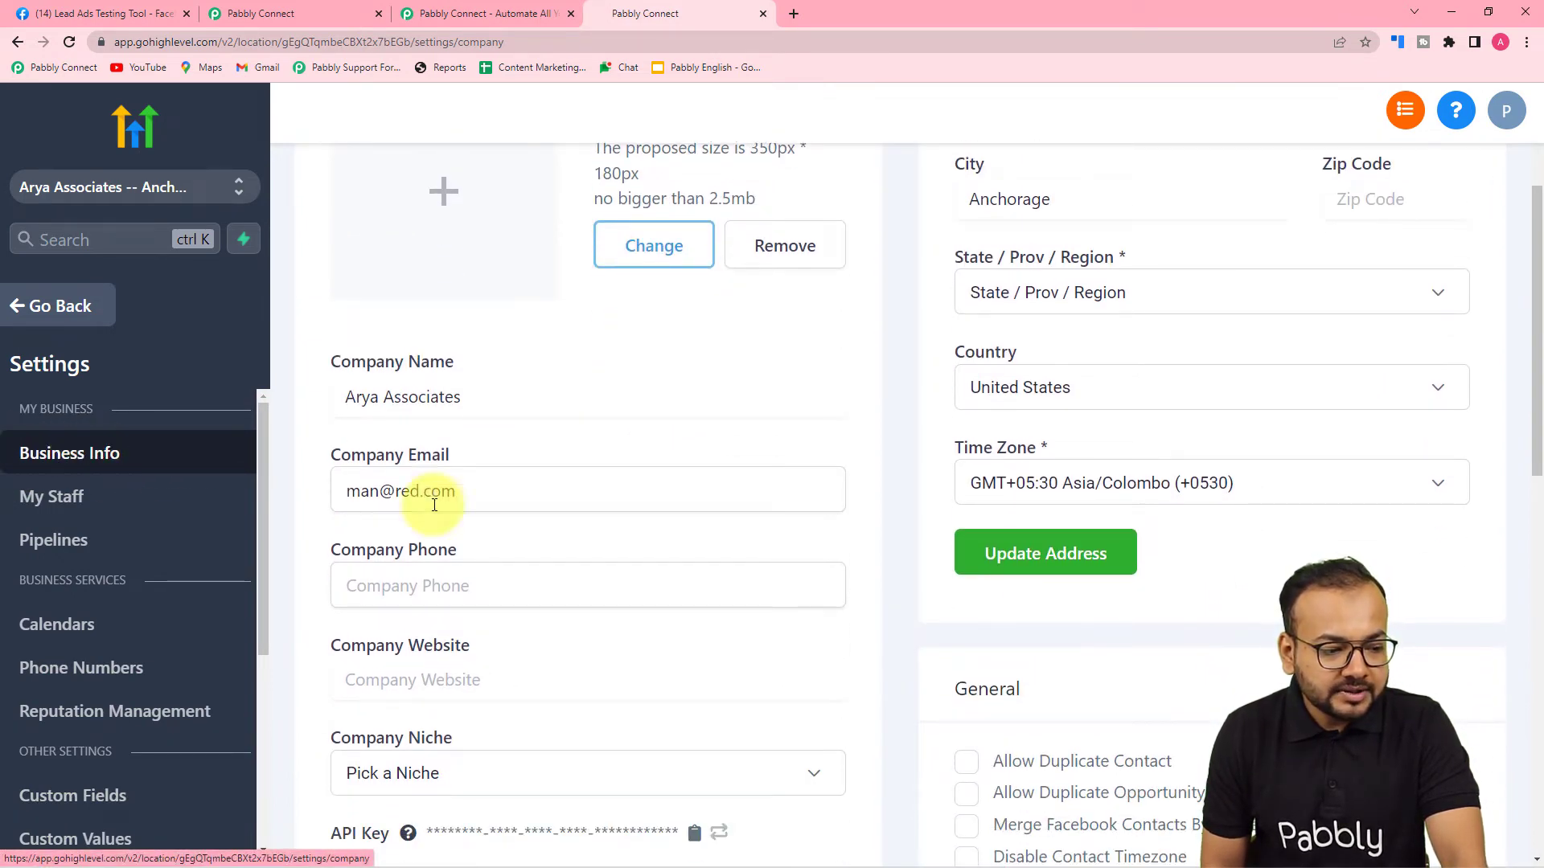
scroll(656, 471, down, 4)
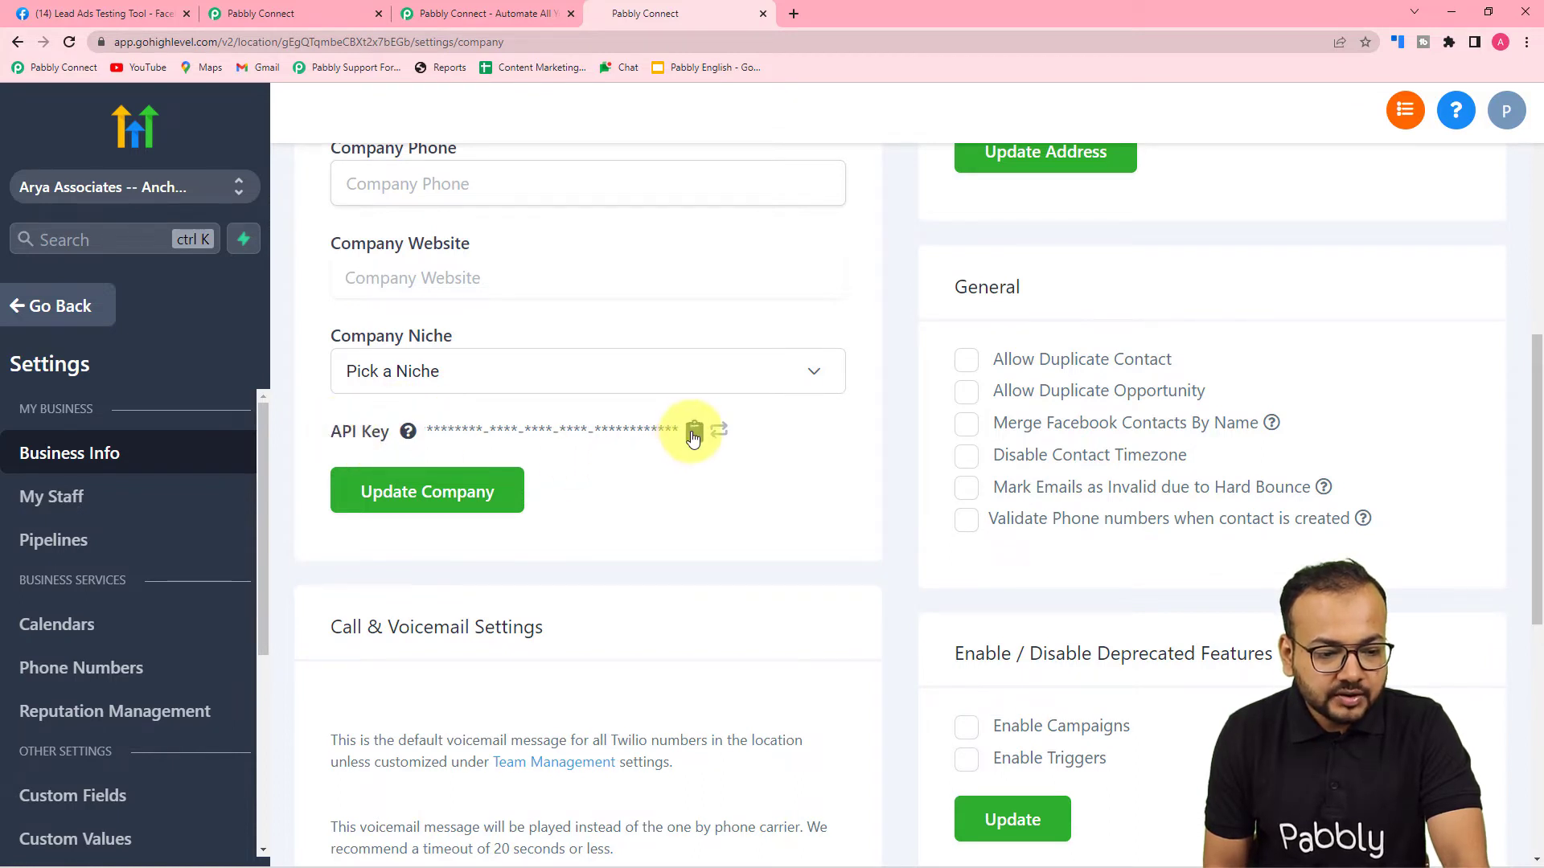
click(693, 434)
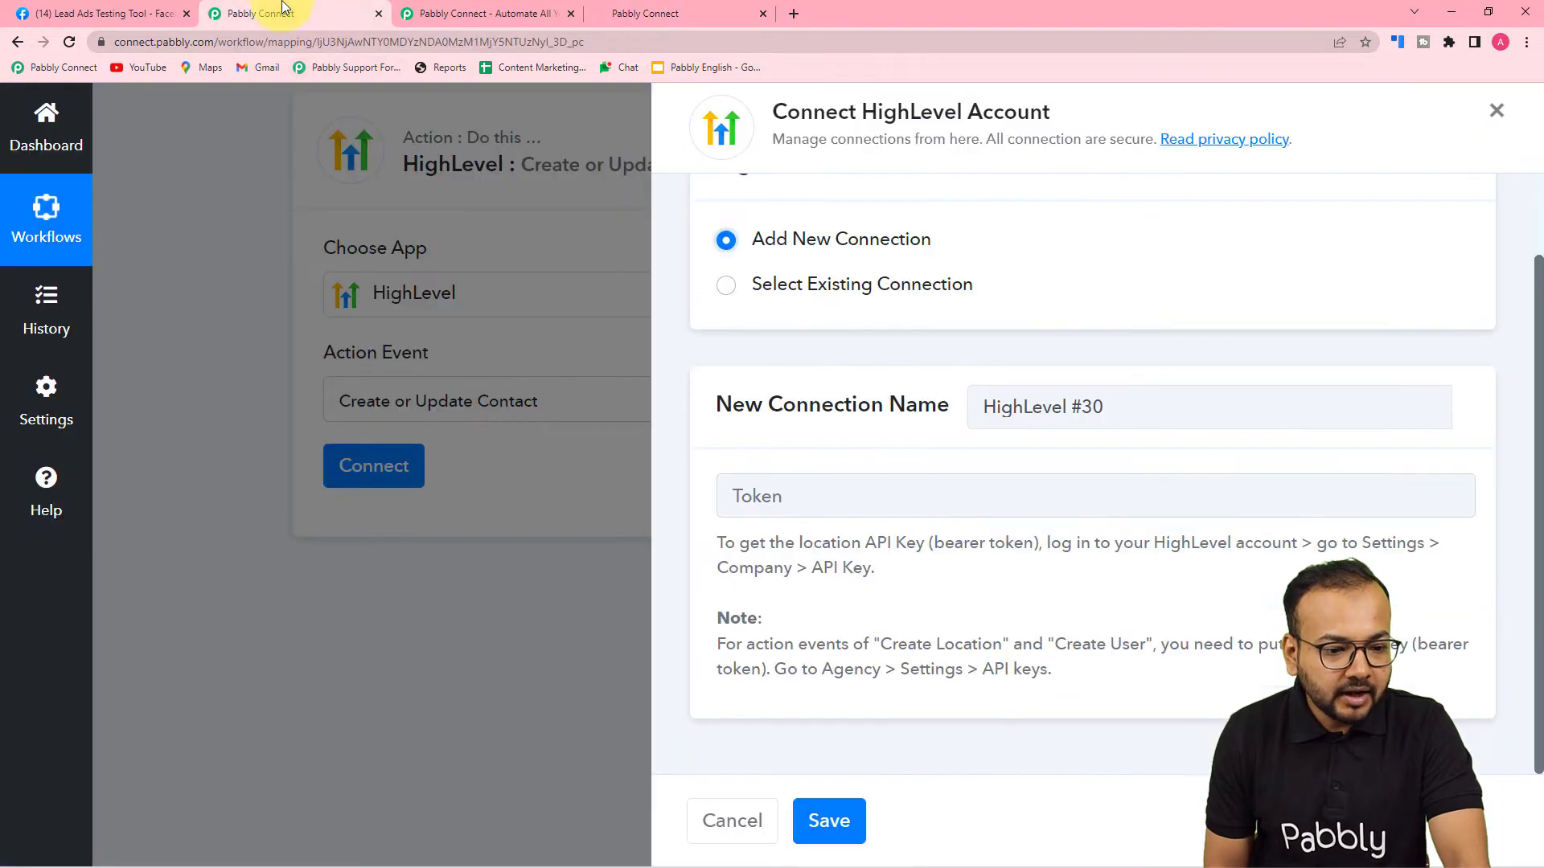
click(266, 13)
click(752, 494)
right_click(752, 493)
Paste the API key as the token and save the HighLevel #30 connection.
click(798, 650)
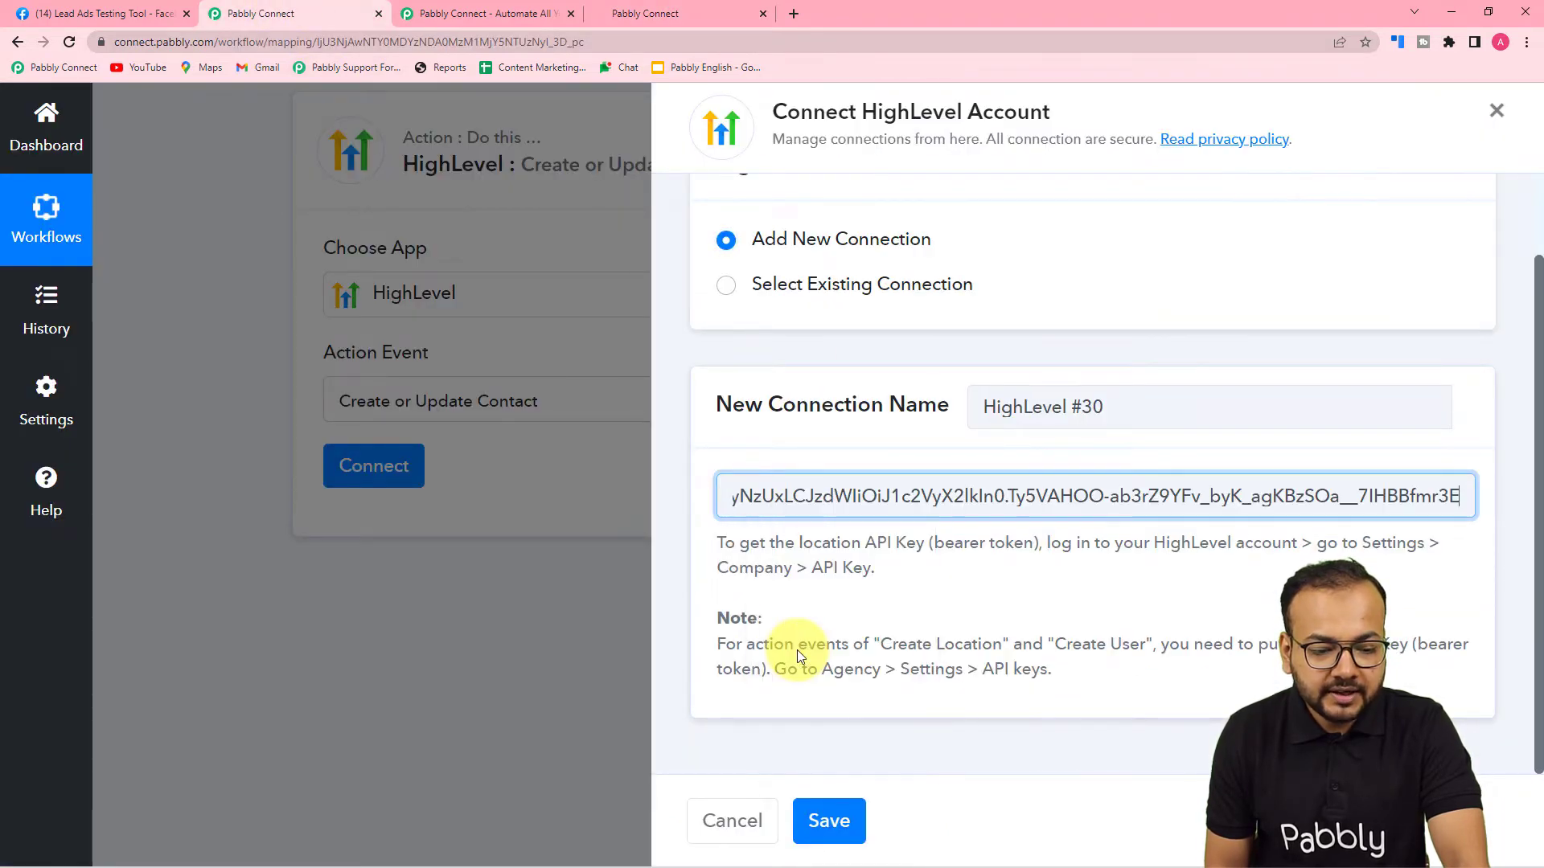
click(828, 820)
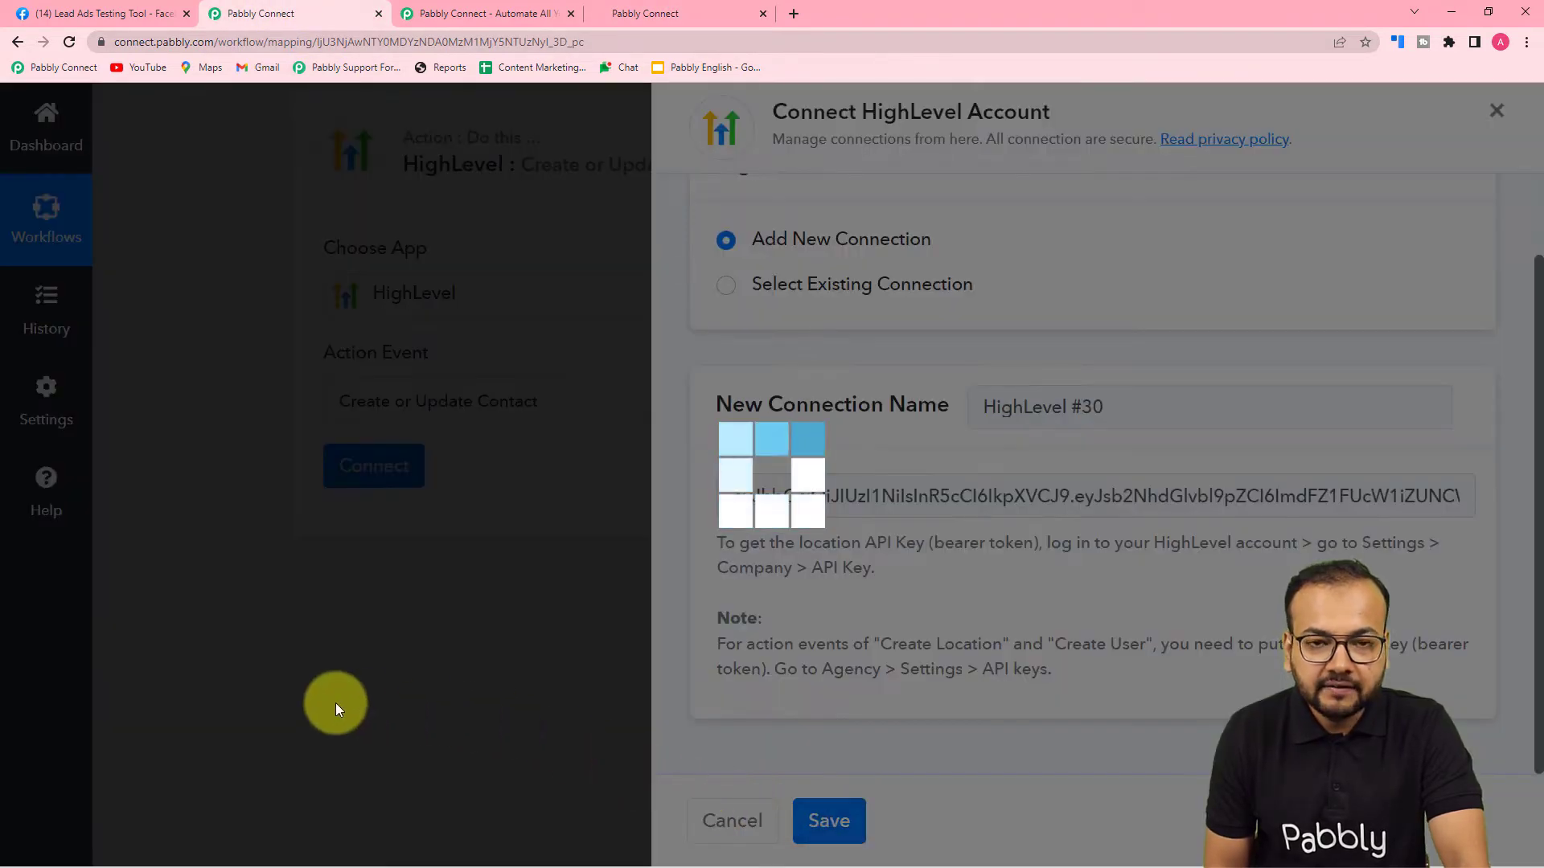
scroll(462, 369, down, 2)
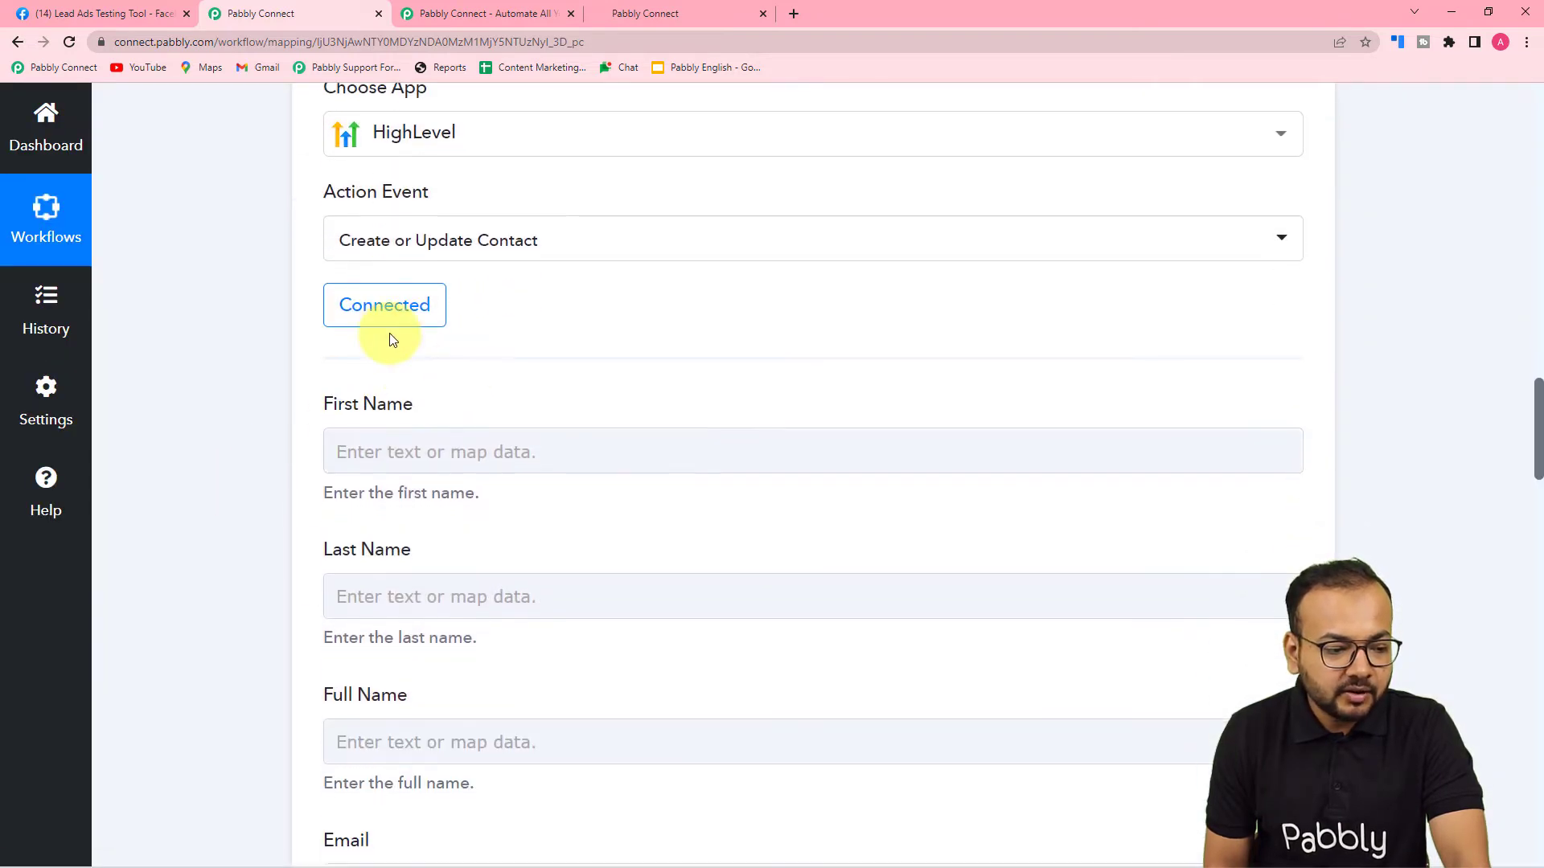
scroll(258, 344, down, 3)
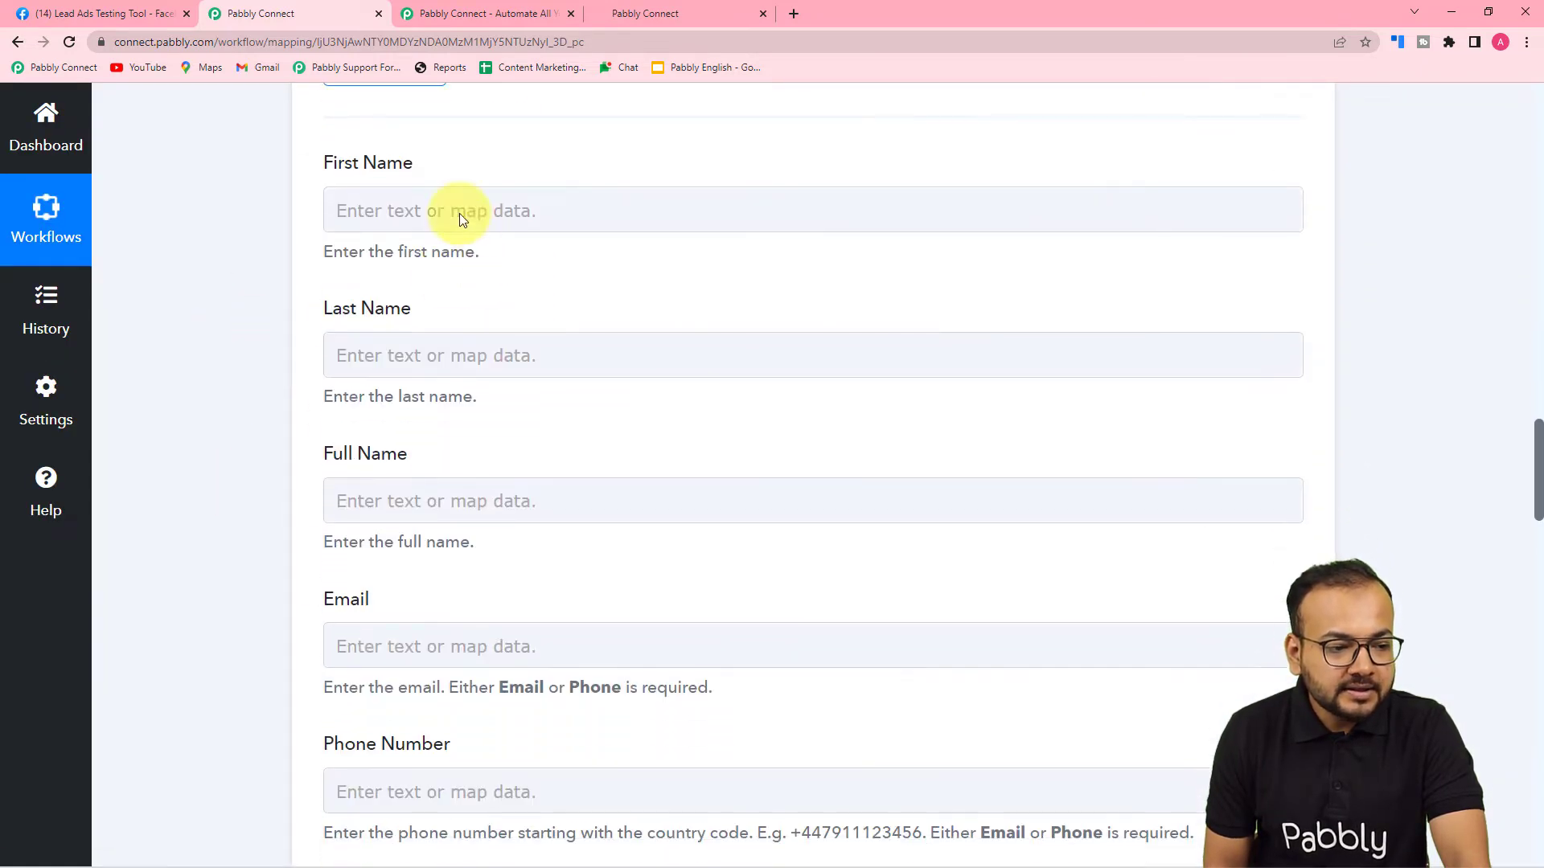
Review the empty HighLevel contact fields and insert a new step before the HighLevel action.
click(470, 487)
scroll(470, 487, down, 1)
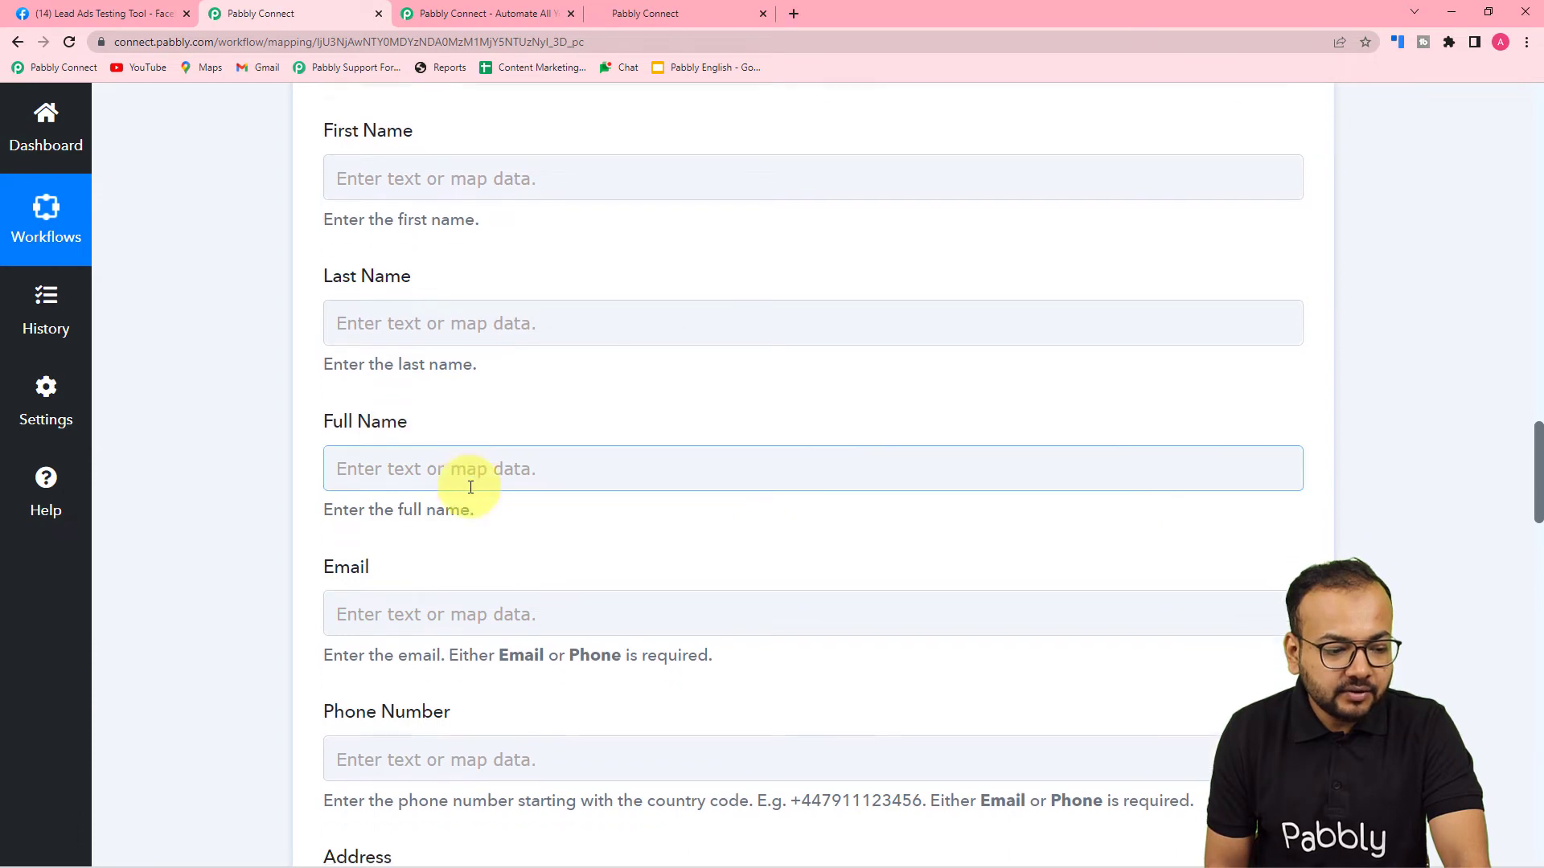
scroll(474, 362, down, 3)
scroll(668, 631, up, 10)
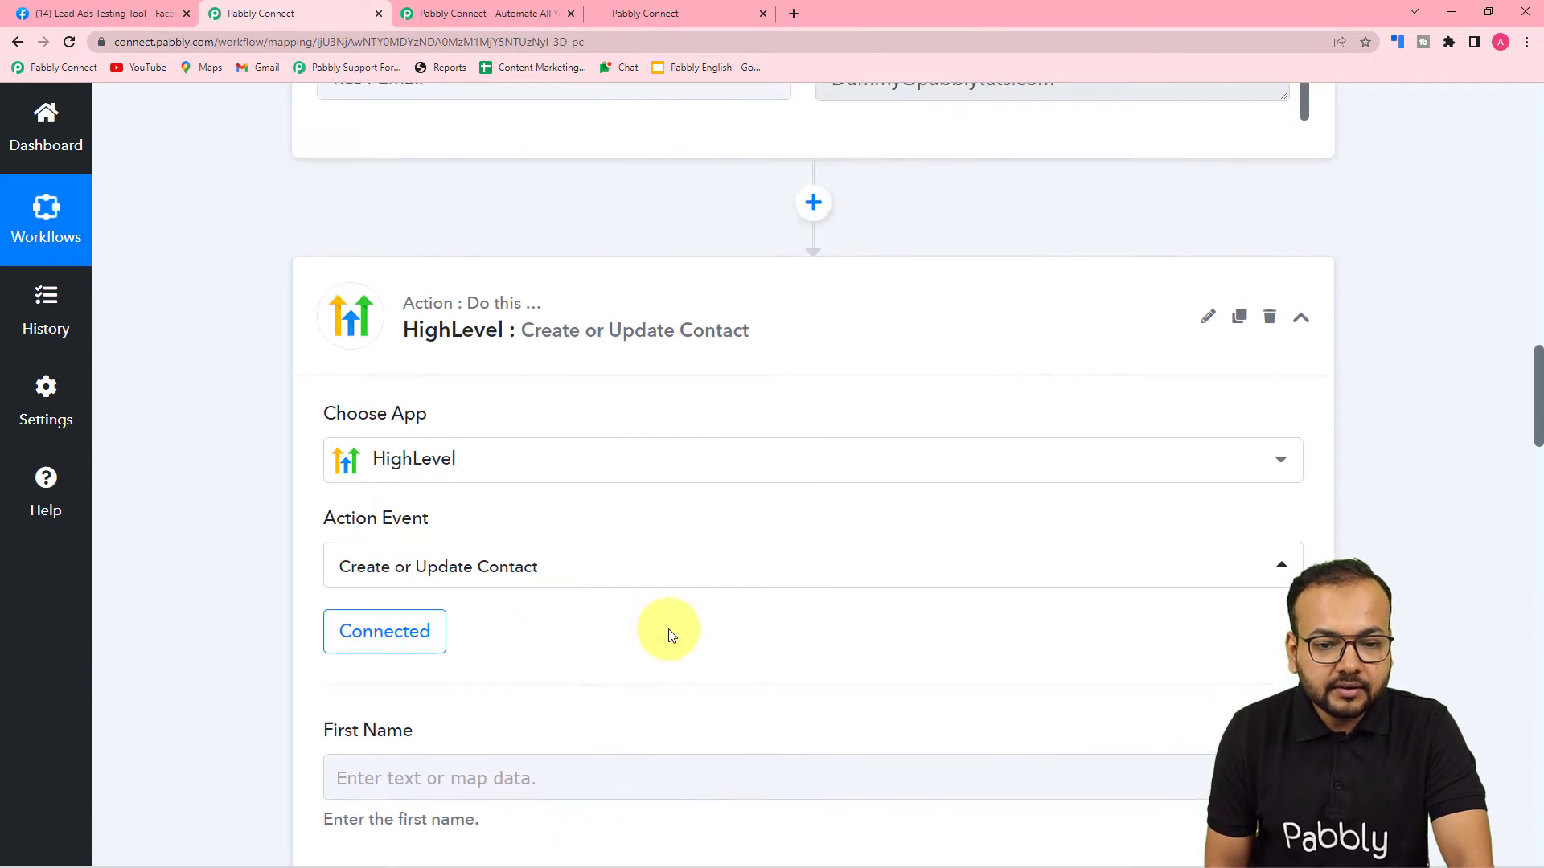
scroll(670, 634, up, 8)
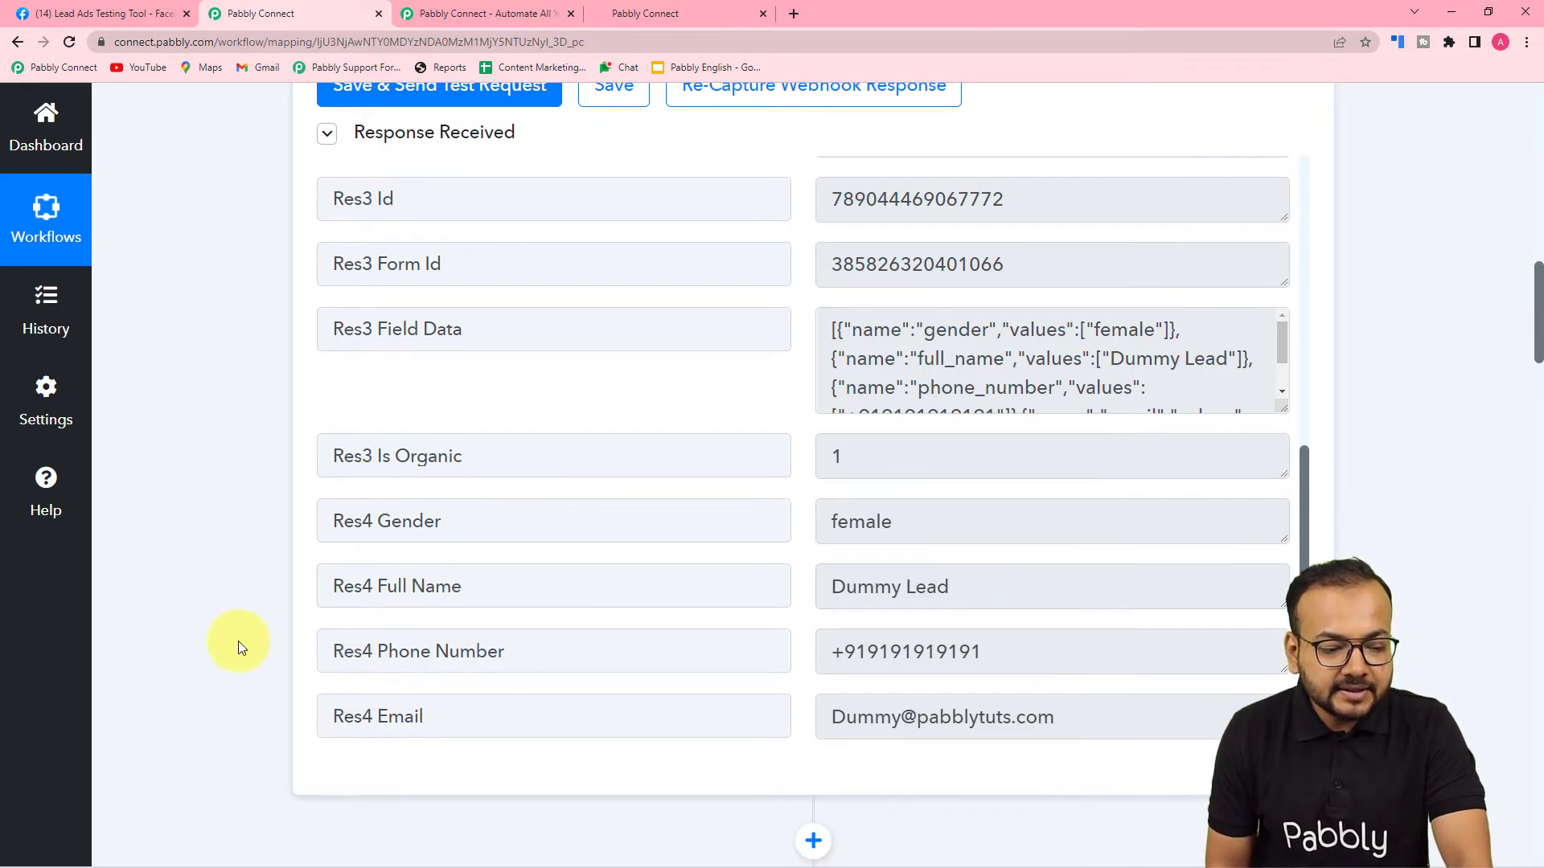
scroll(238, 644, down, 9)
scroll(234, 638, down, 5)
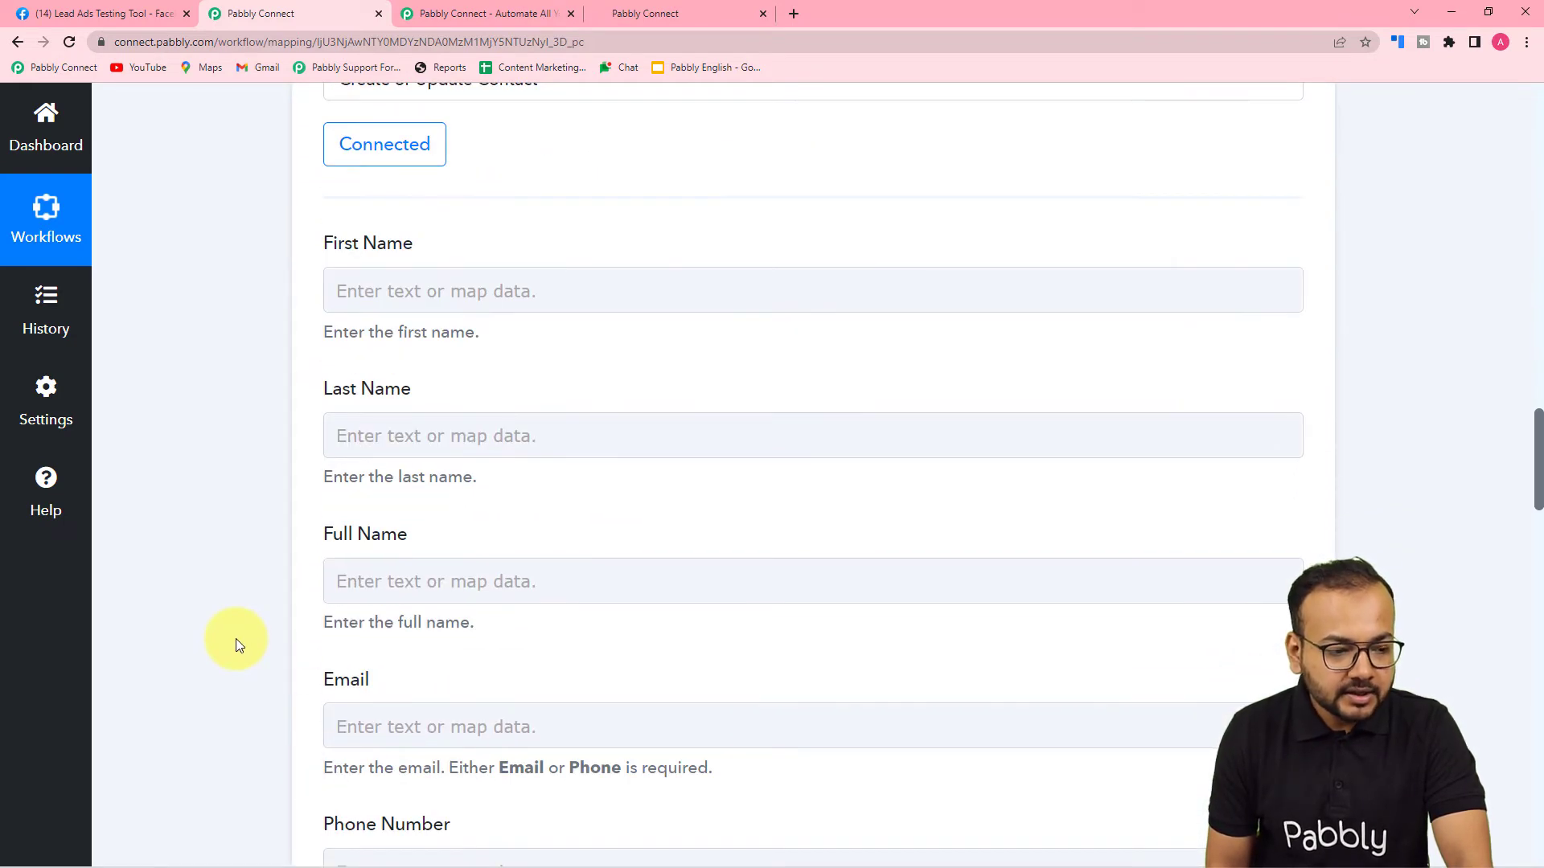
scroll(235, 638, up, 10)
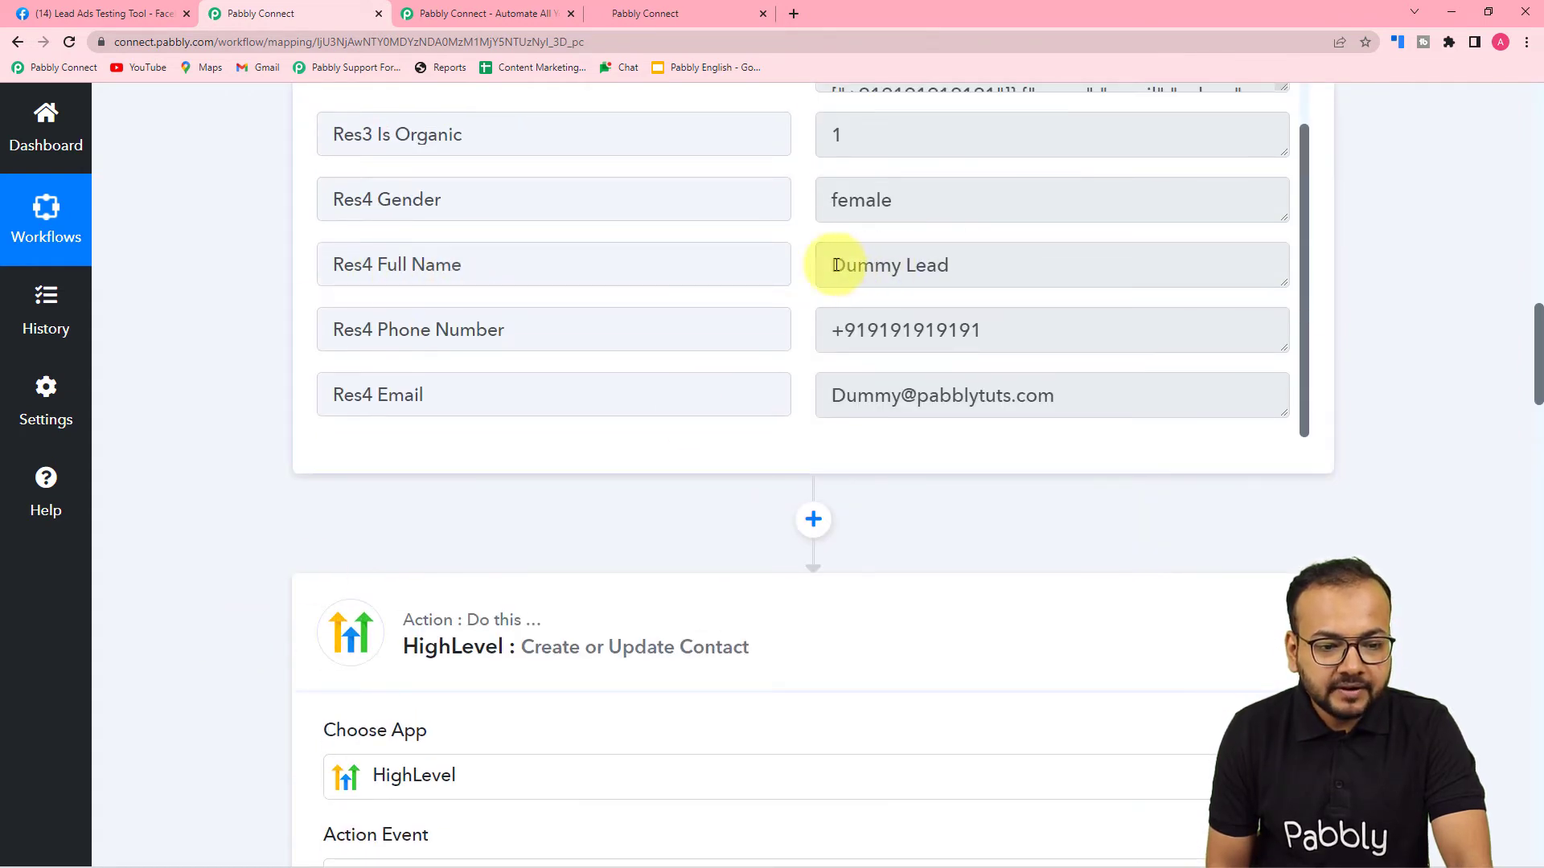
scroll(407, 338, down, 10)
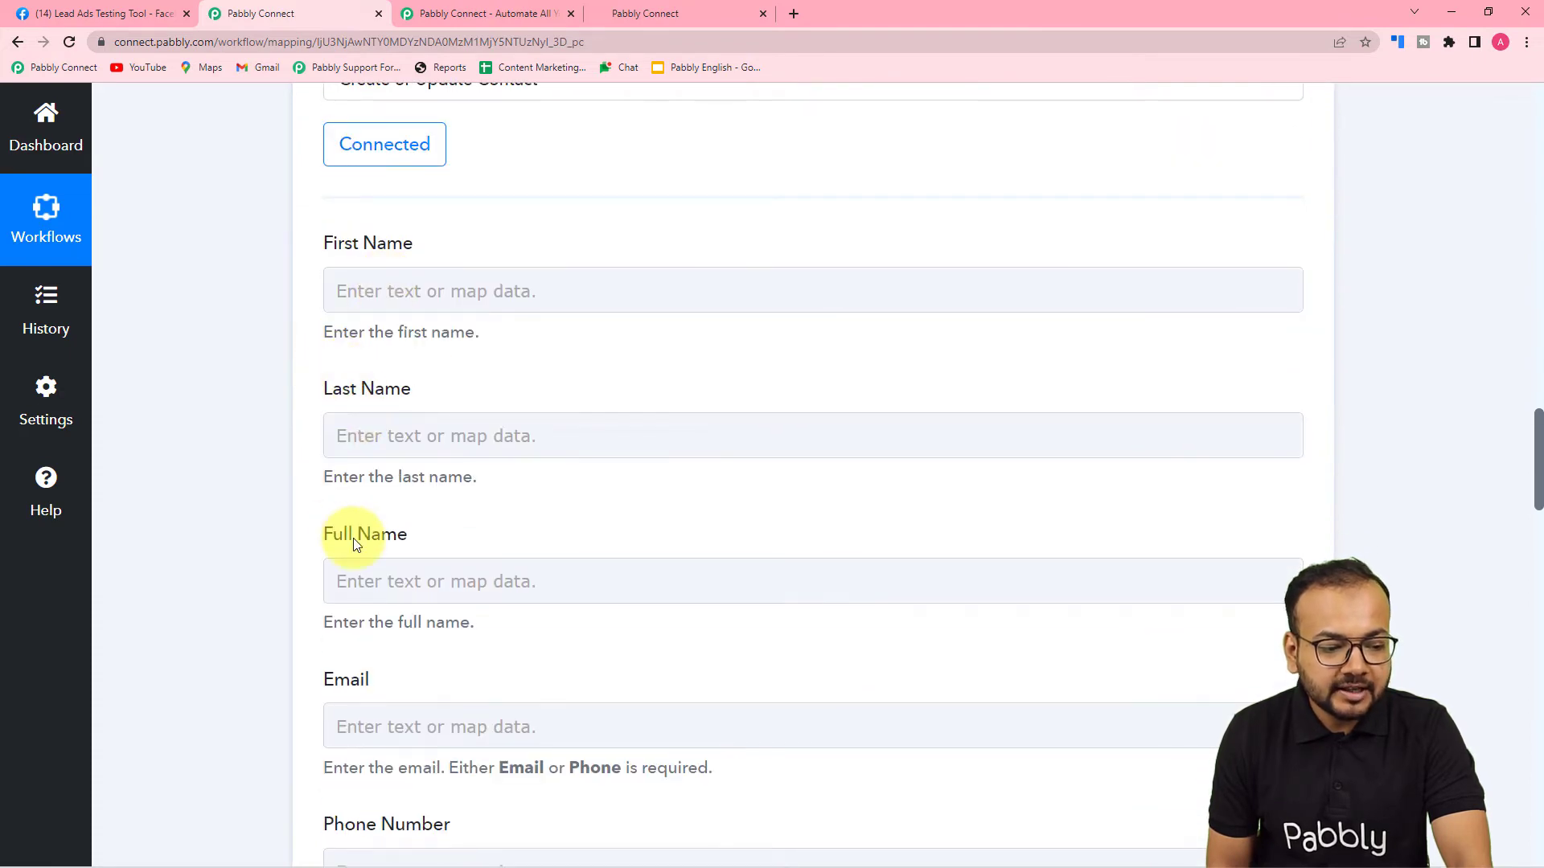
scroll(356, 545, up, 12)
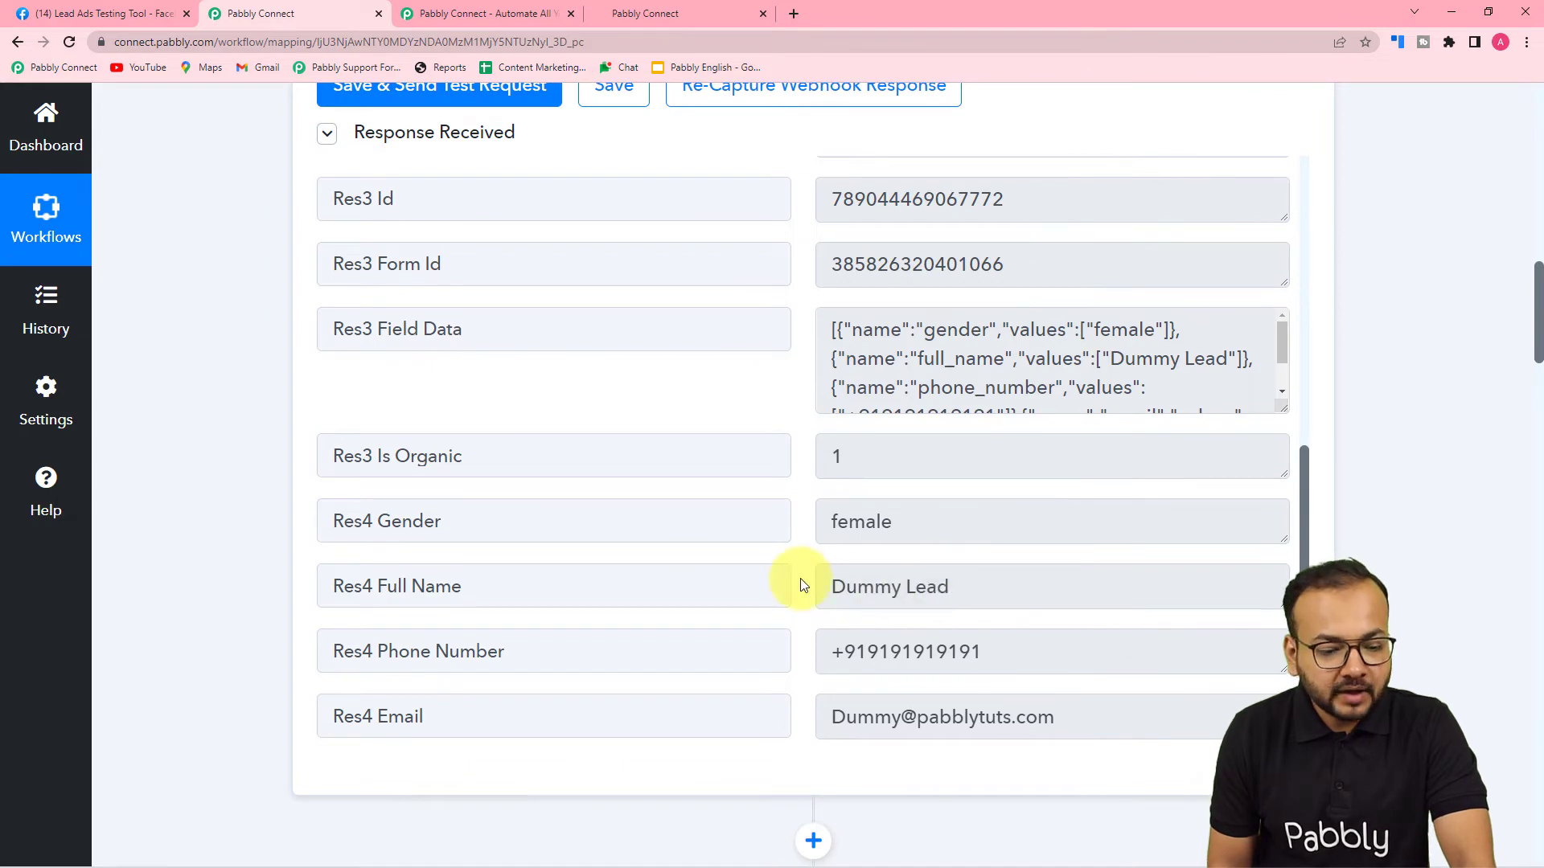
scroll(801, 584, down, 2)
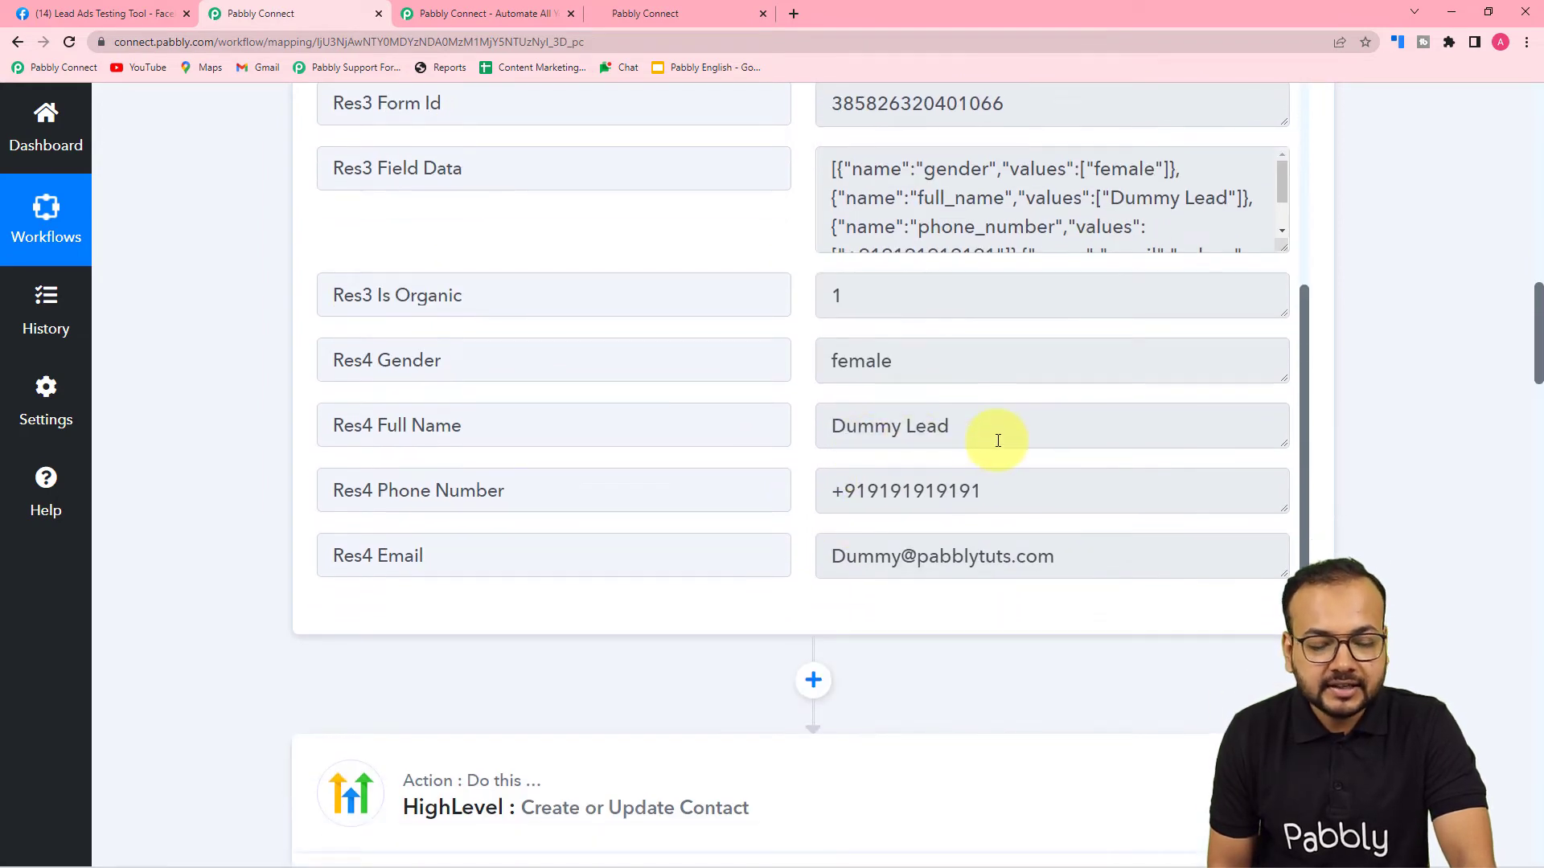
scroll(996, 441, down, 2)
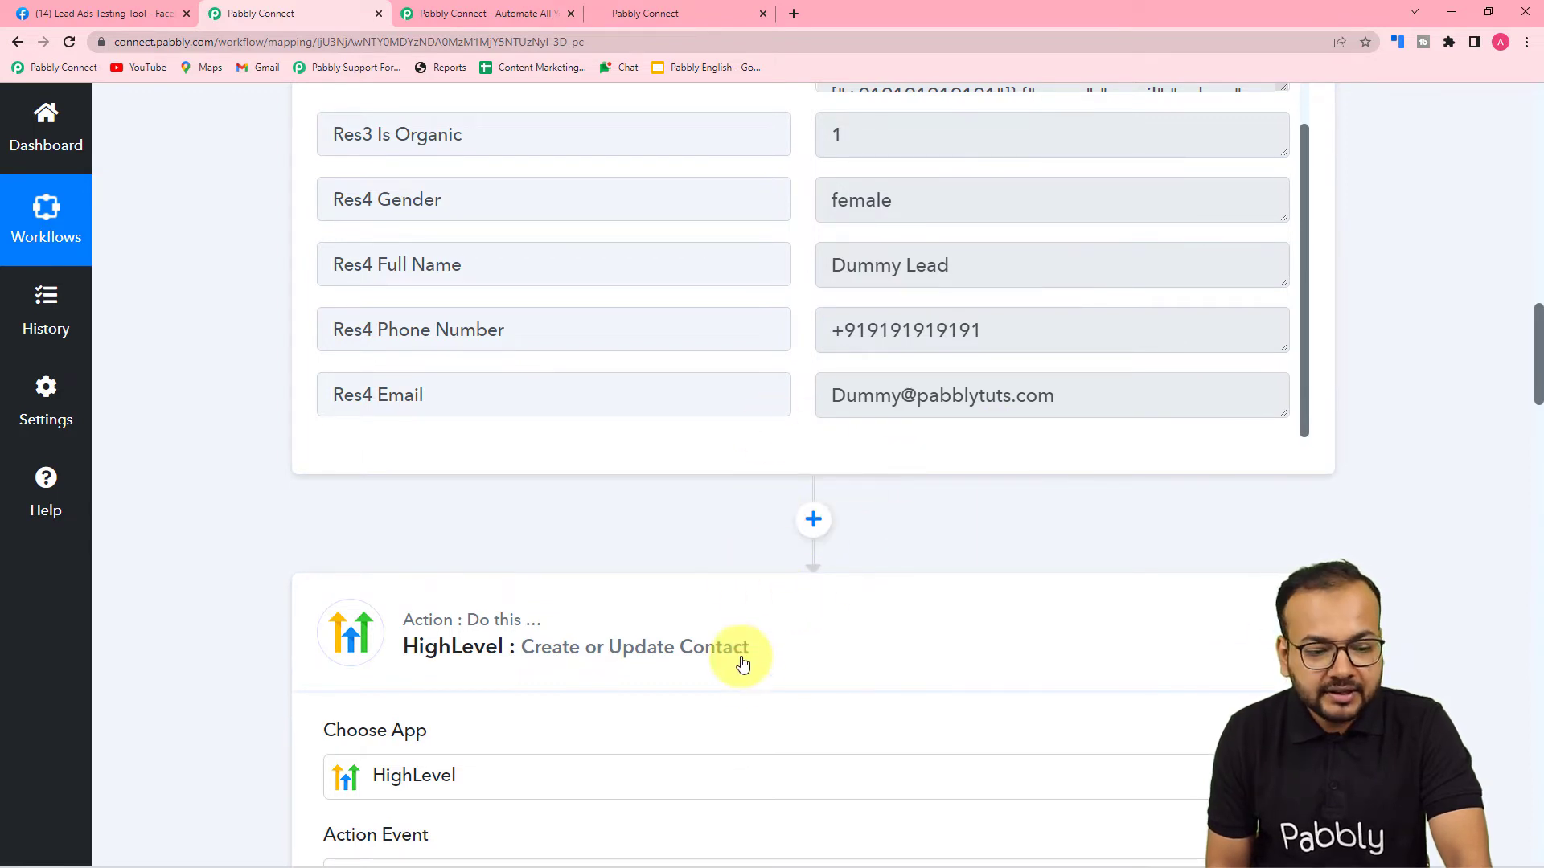
click(813, 519)
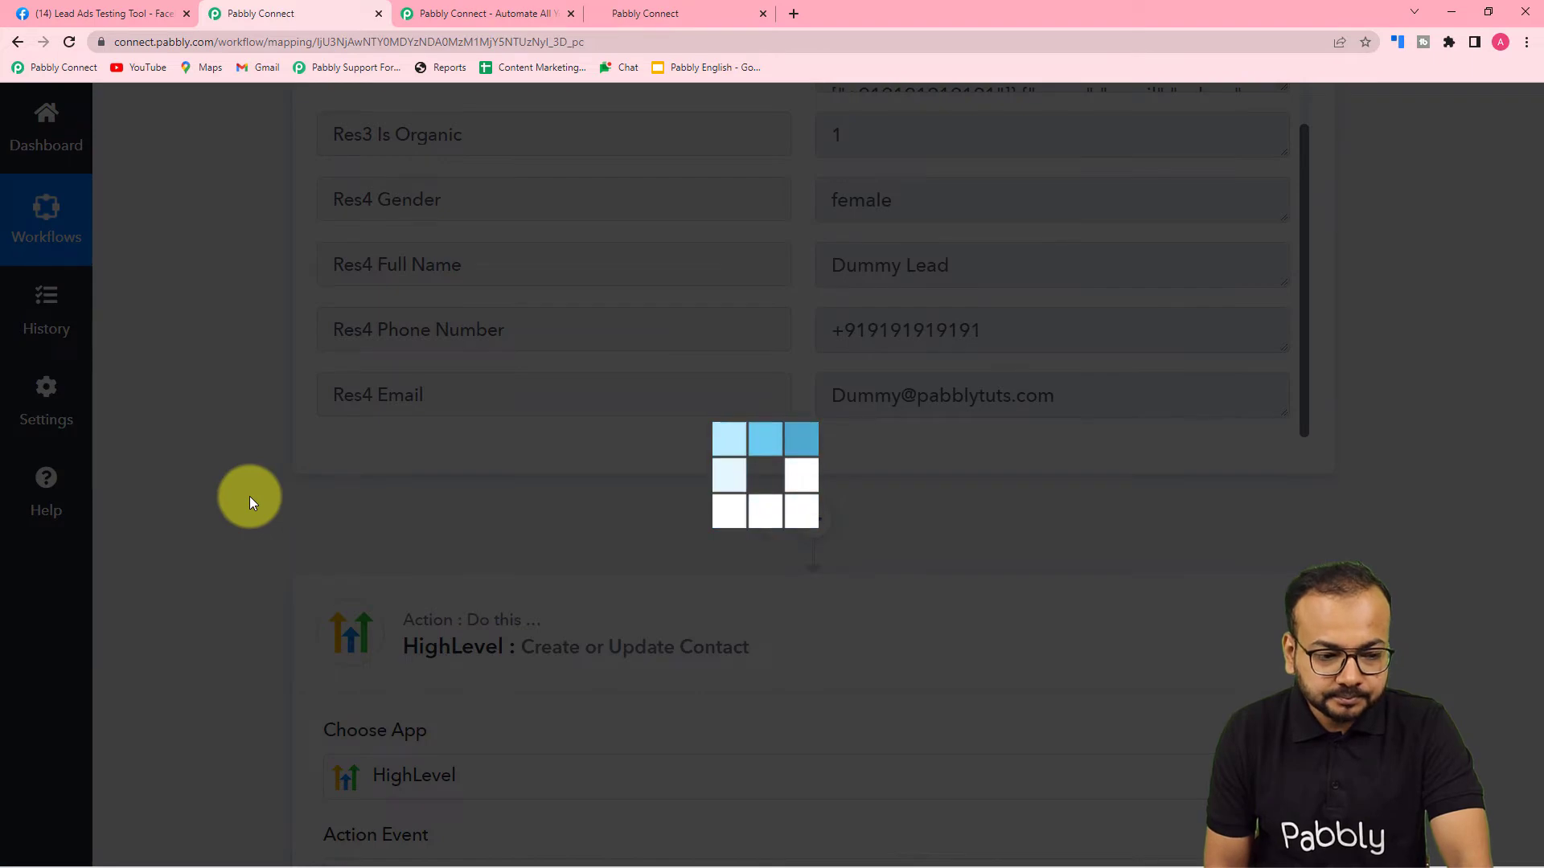
Search 'tex', choose Text Formatter by Pabbly, and set its action event to Split Text.
scroll(249, 495, down, 5)
text(text)
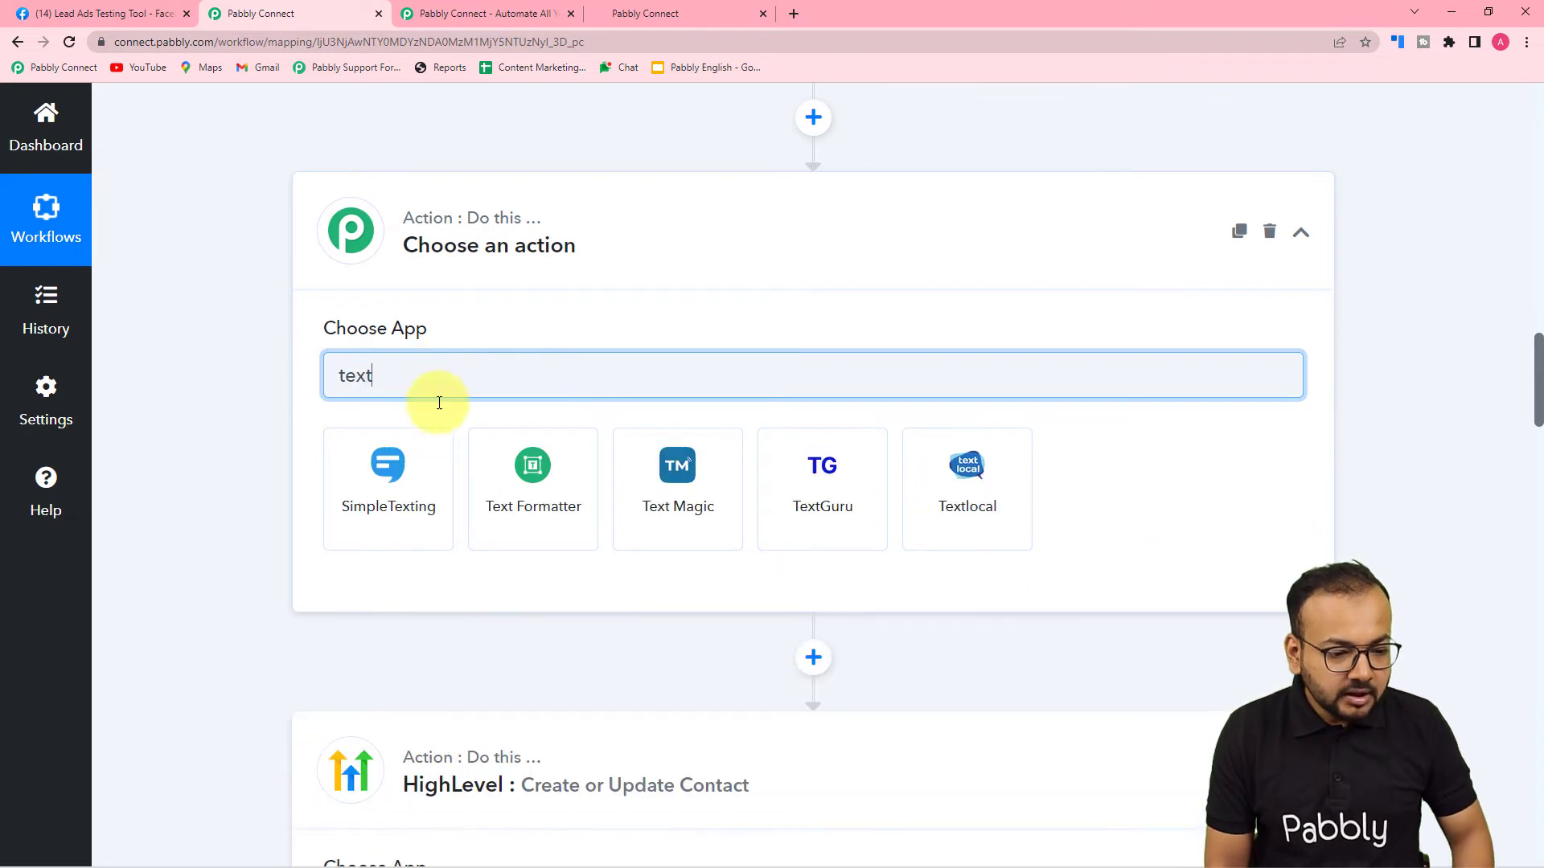
click(538, 536)
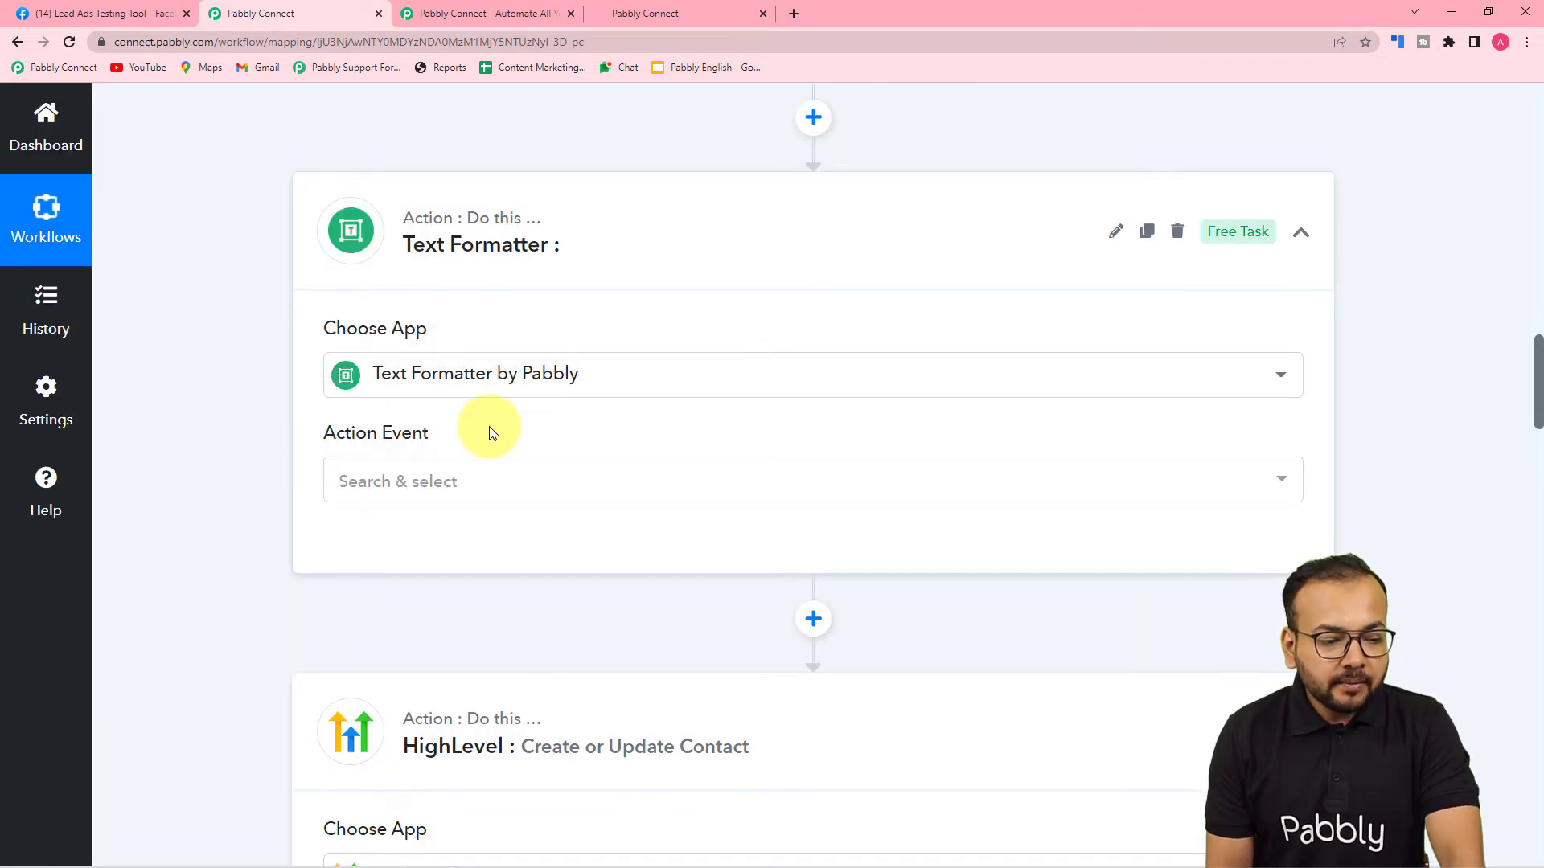
scroll(490, 426, down, 3)
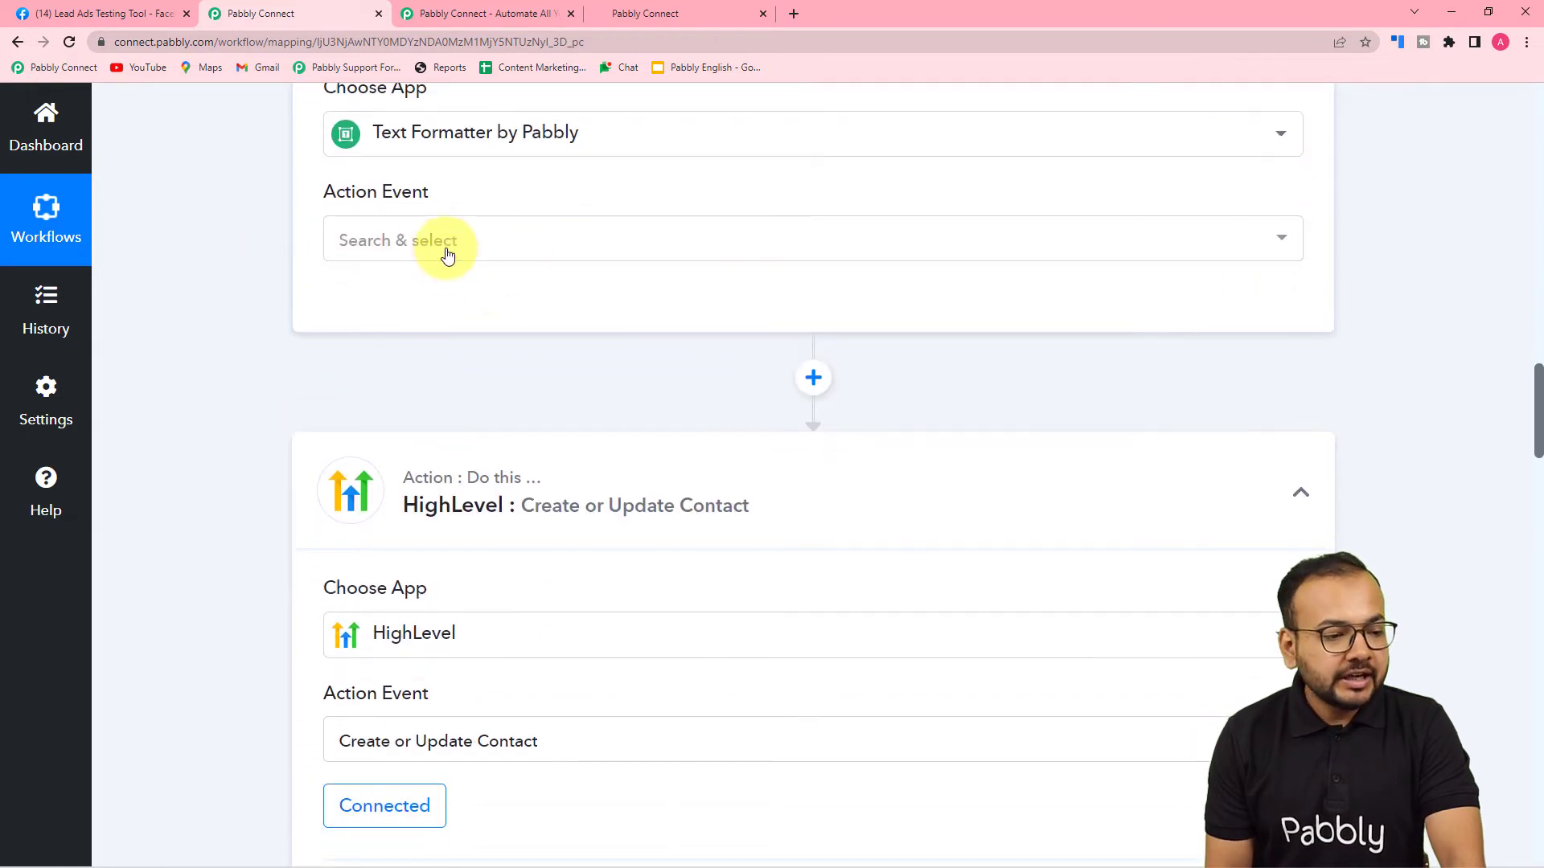
click(432, 251)
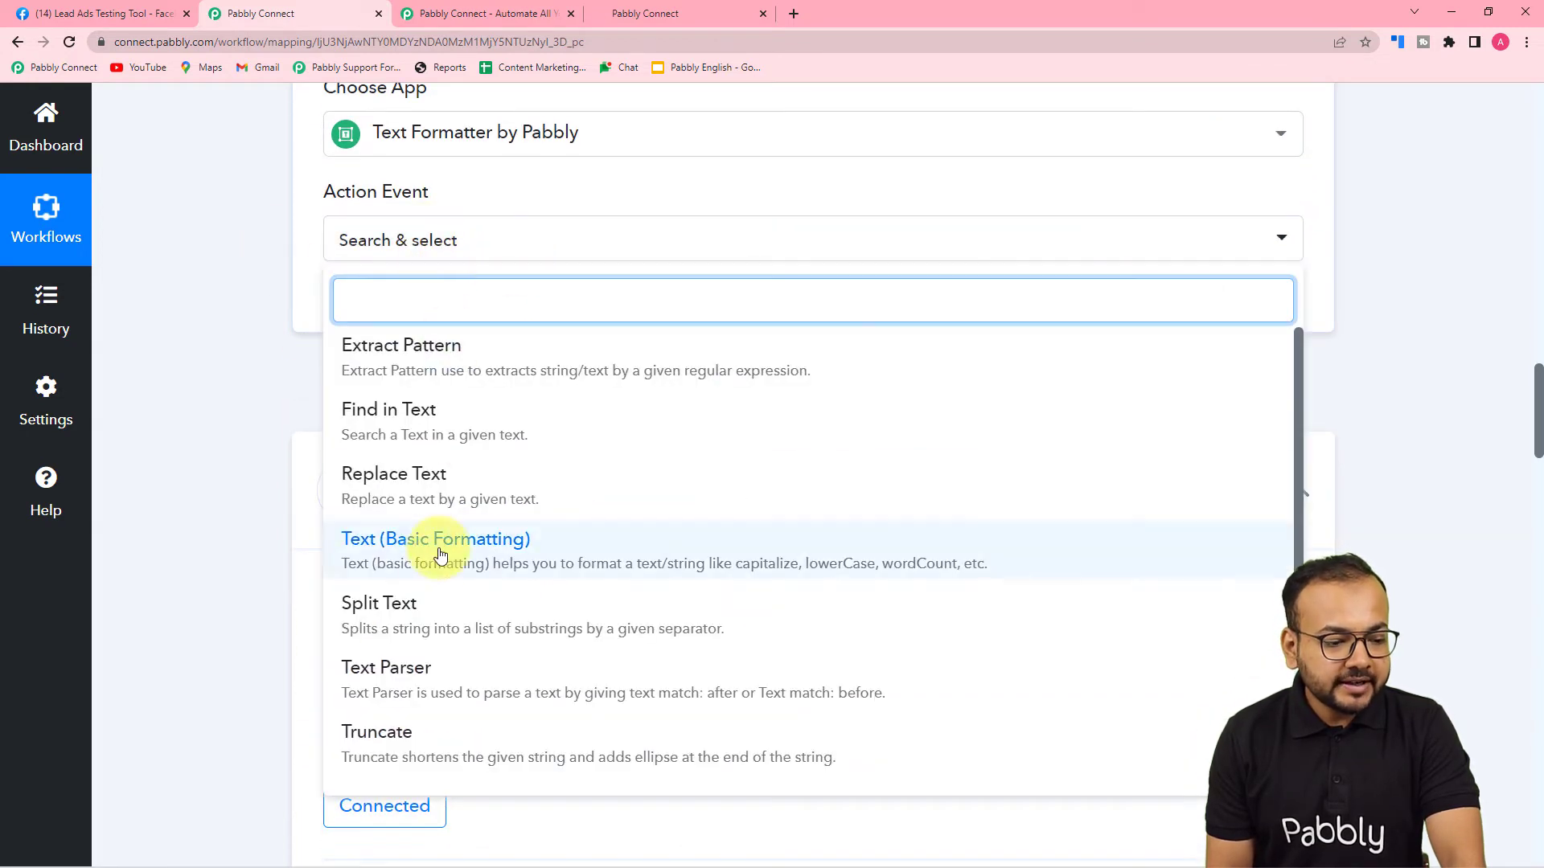
click(404, 626)
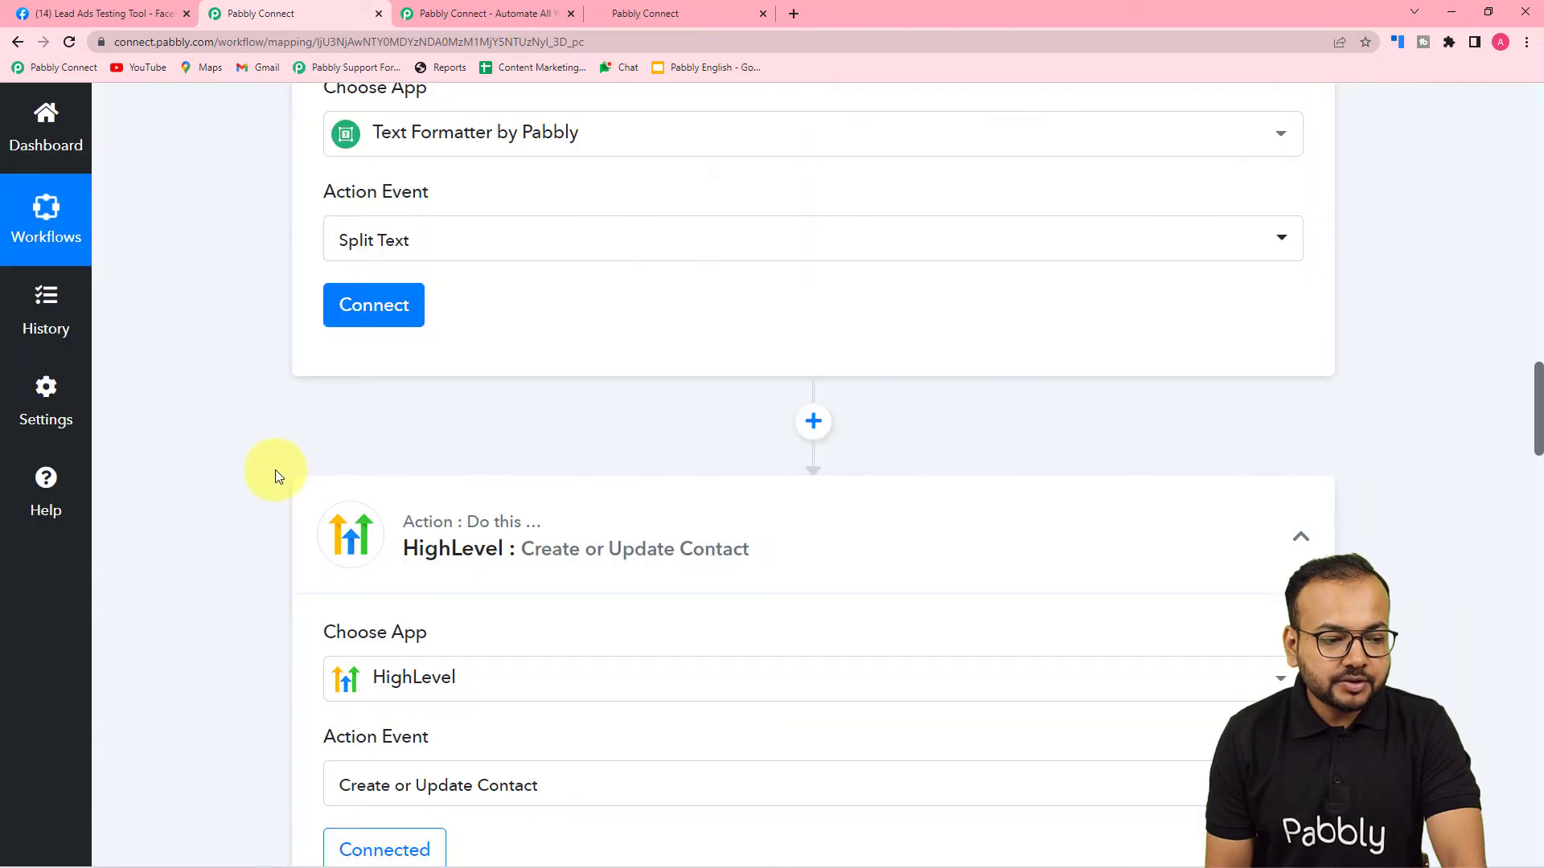
scroll(550, 304, up, 7)
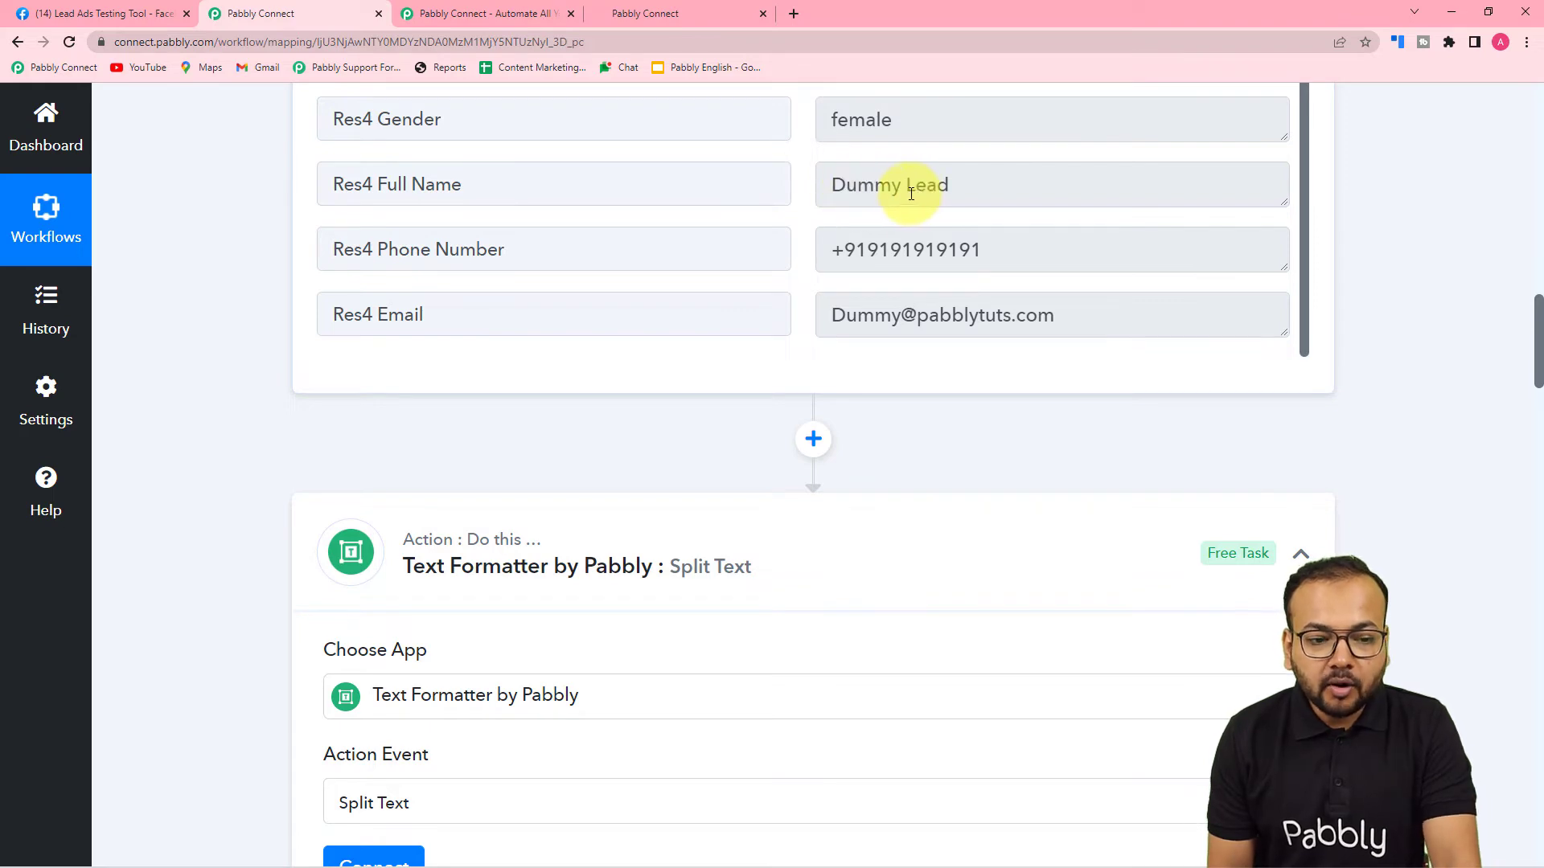
scroll(633, 284, down, 7)
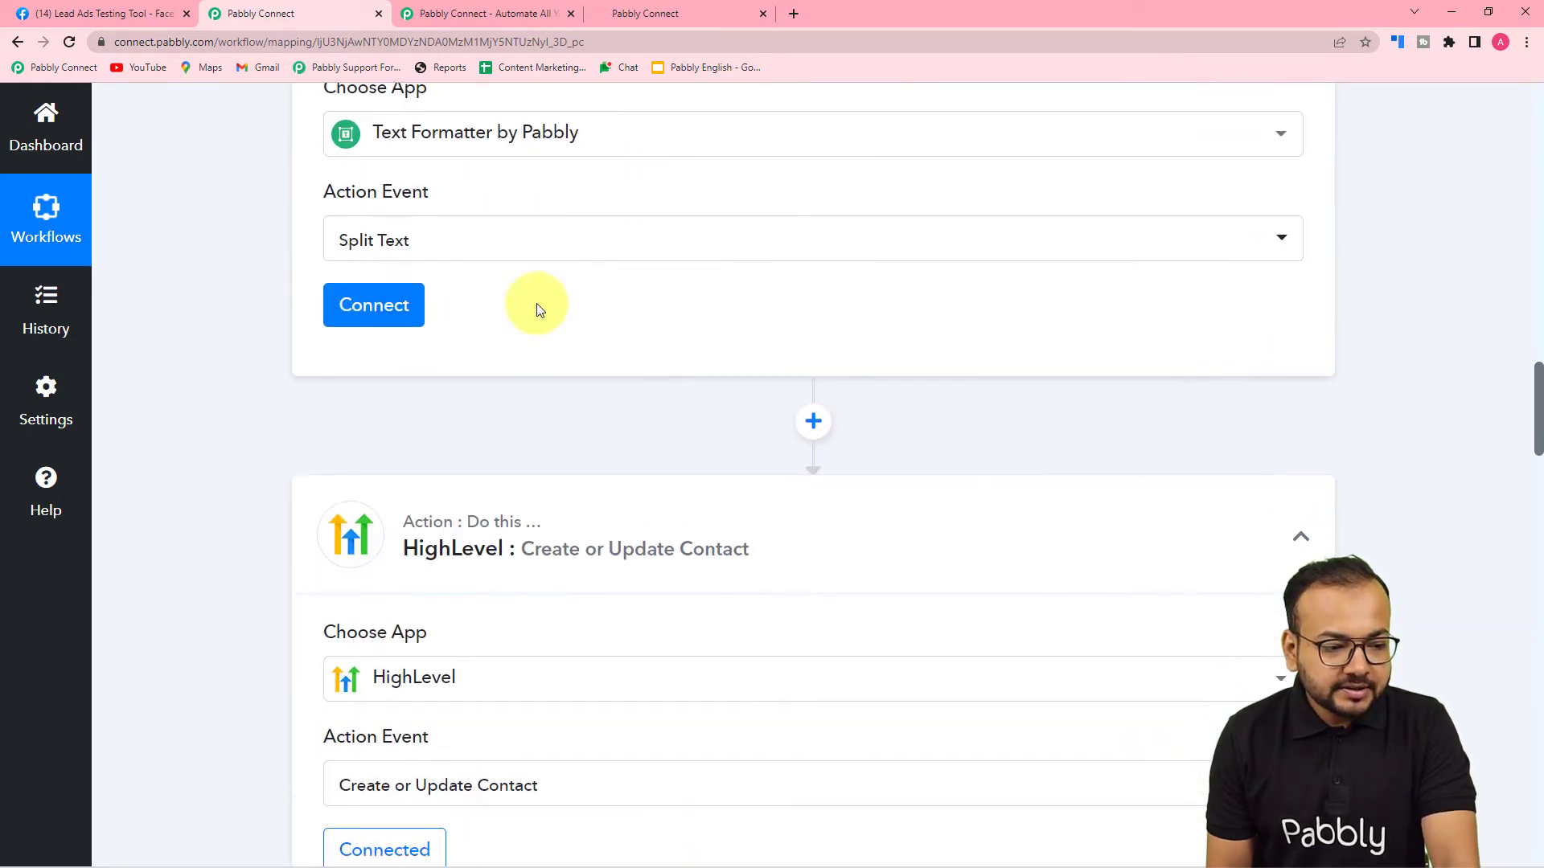
Connect the Split Text step and map the lead's Res4 Full Name into Text to Split.
click(354, 321)
scroll(127, 286, down, 4)
scroll(127, 283, up, 3)
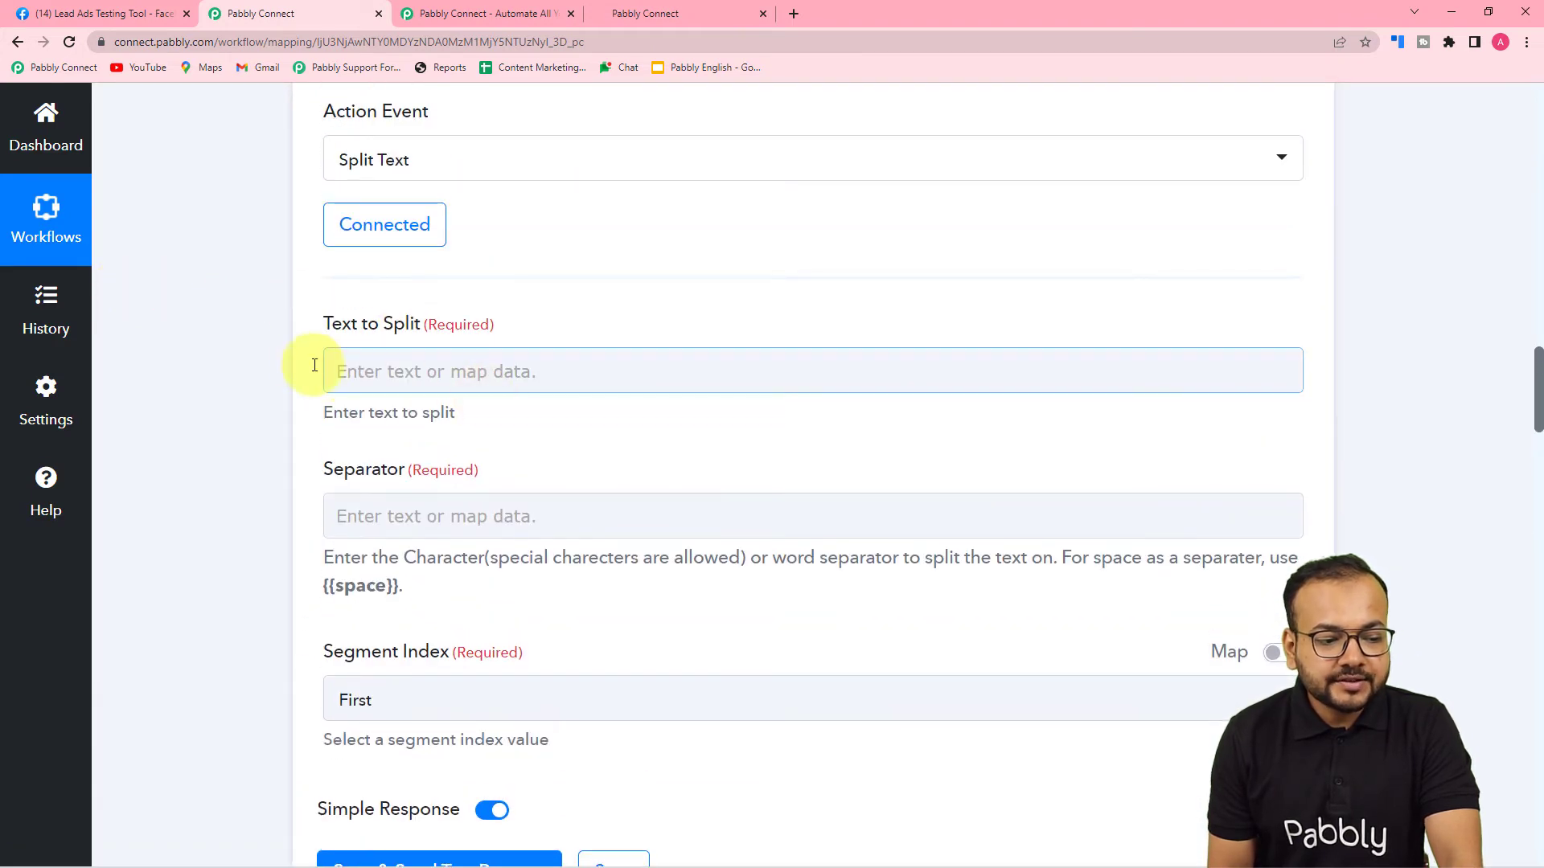
scroll(481, 374, up, 8)
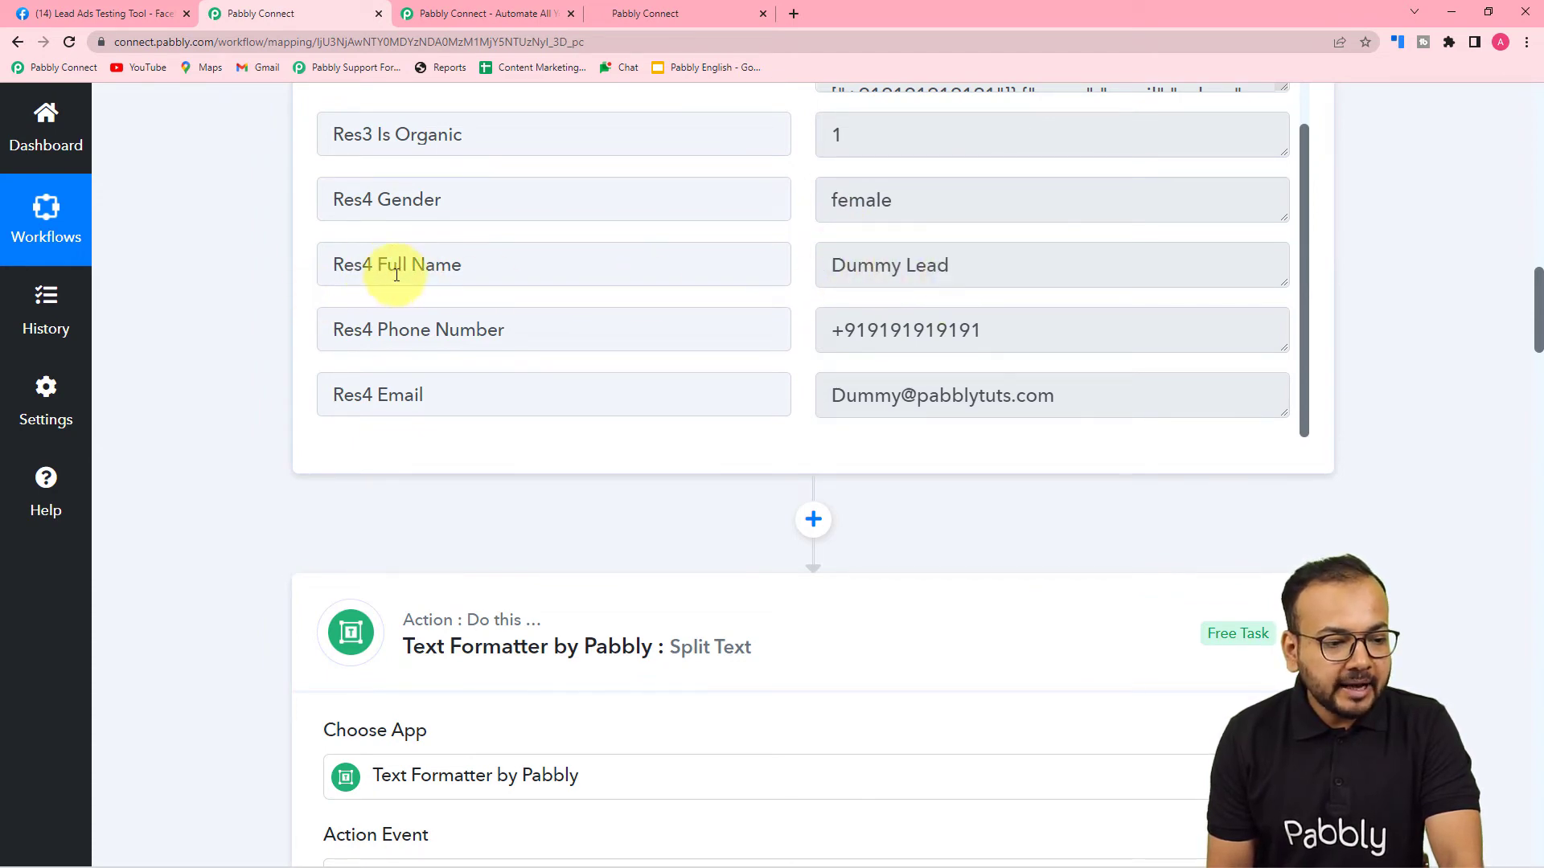
scroll(248, 303, down, 9)
scroll(247, 303, down, 4)
scroll(248, 302, up, 3)
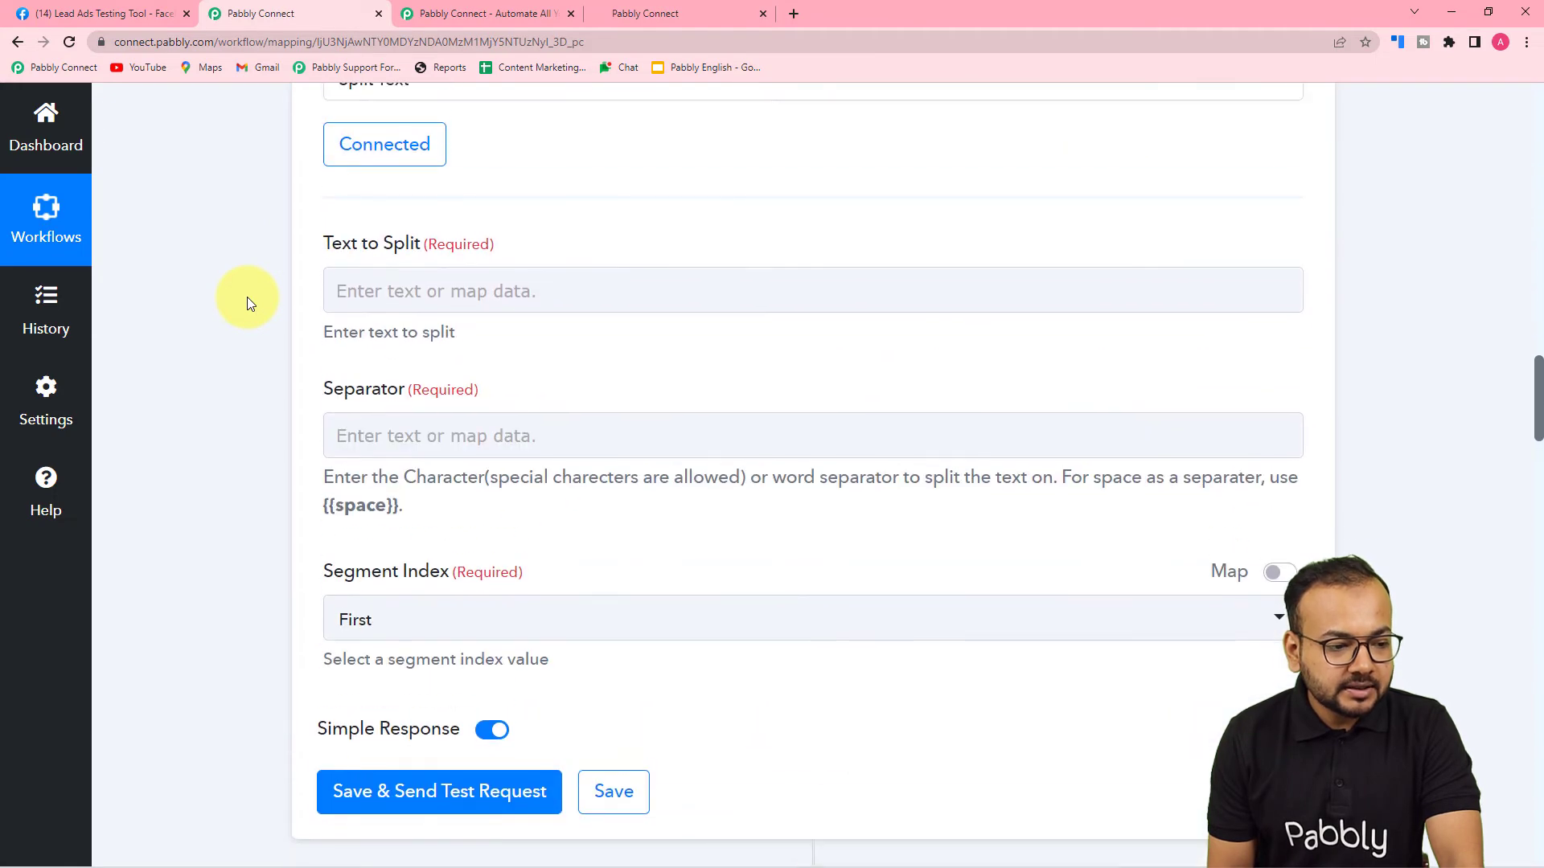
click(434, 293)
click(445, 489)
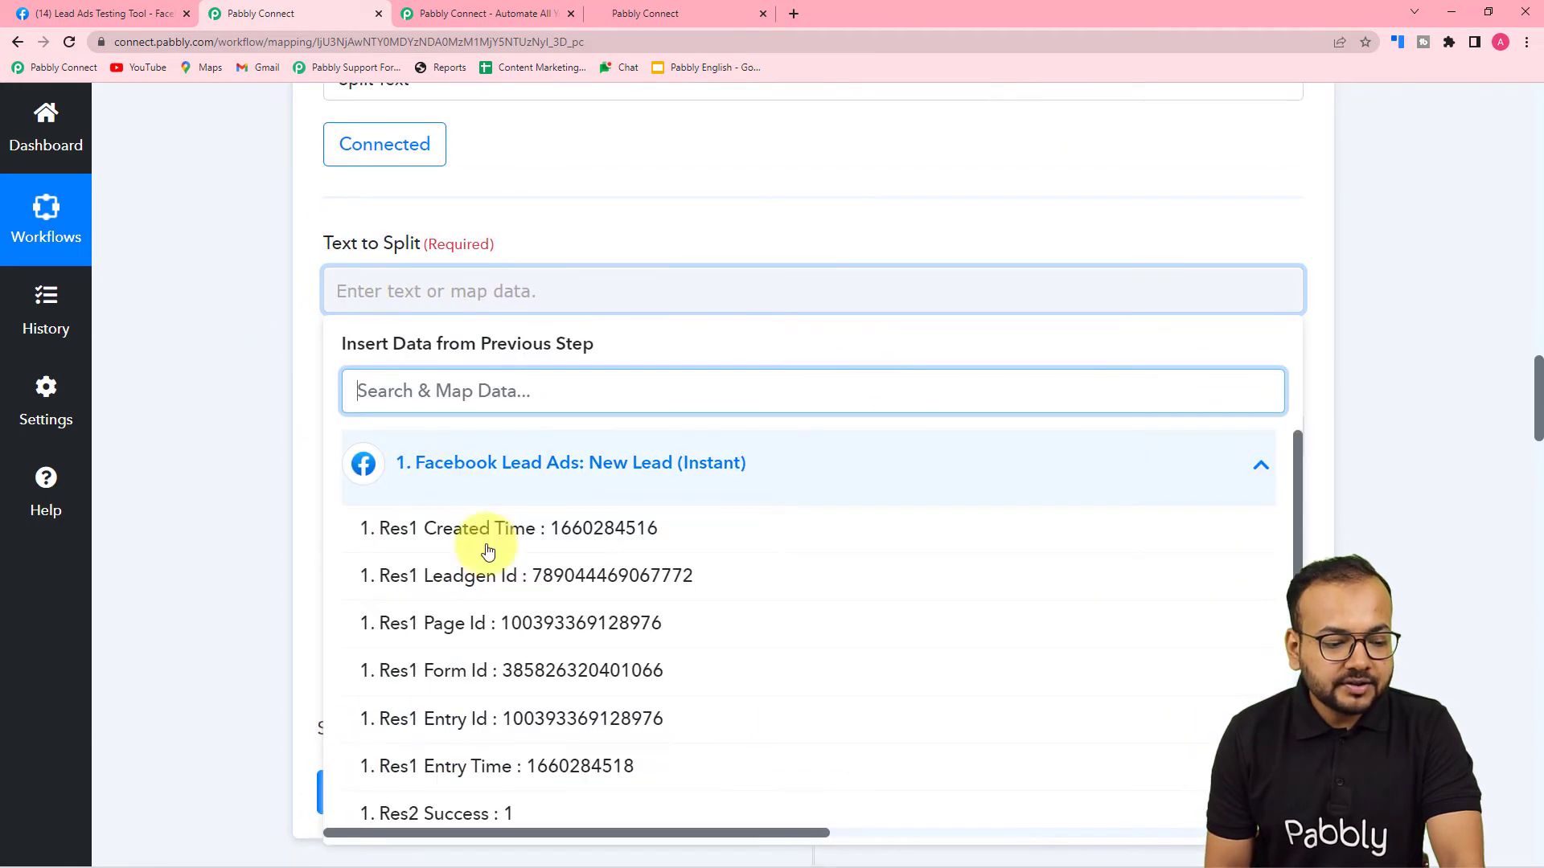
scroll(483, 799, down, 5)
scroll(489, 811, down, 1)
click(517, 707)
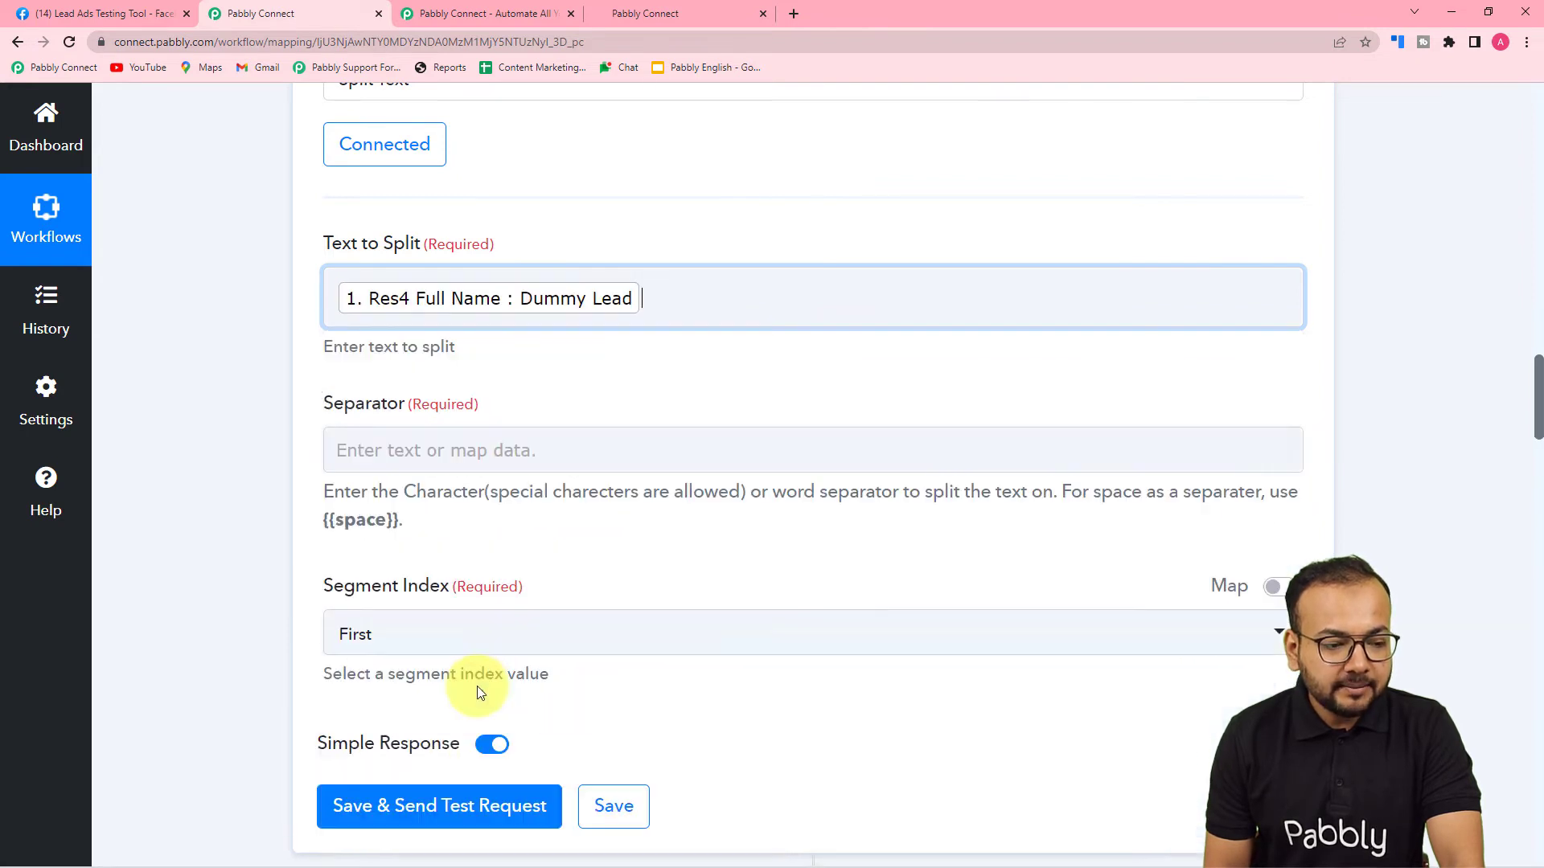
Set the Separator to {{space}}, copied from the field's help text.
click(411, 451)
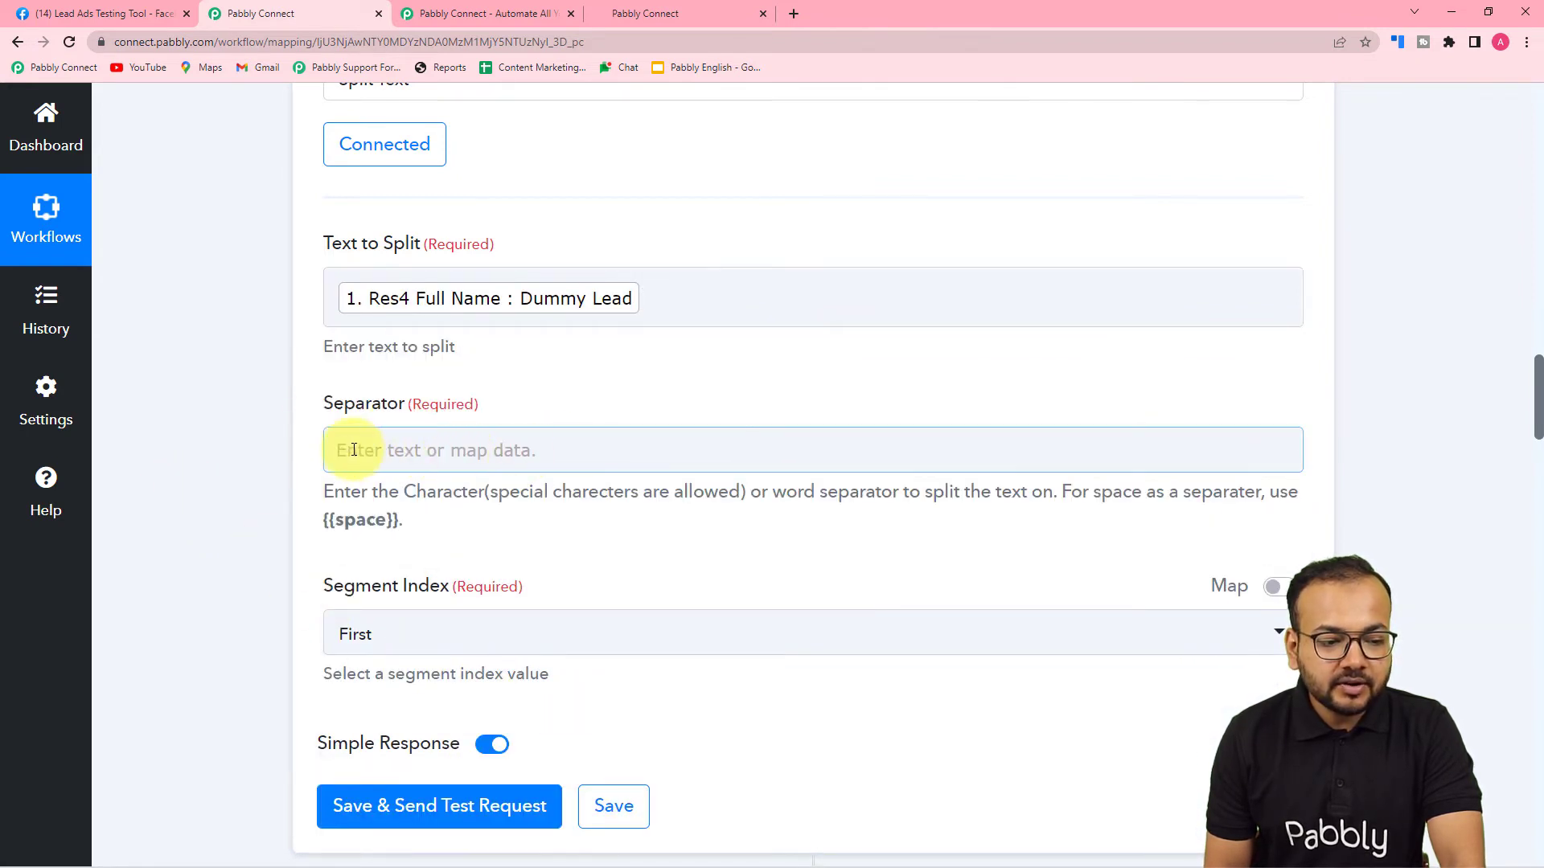
click(545, 310)
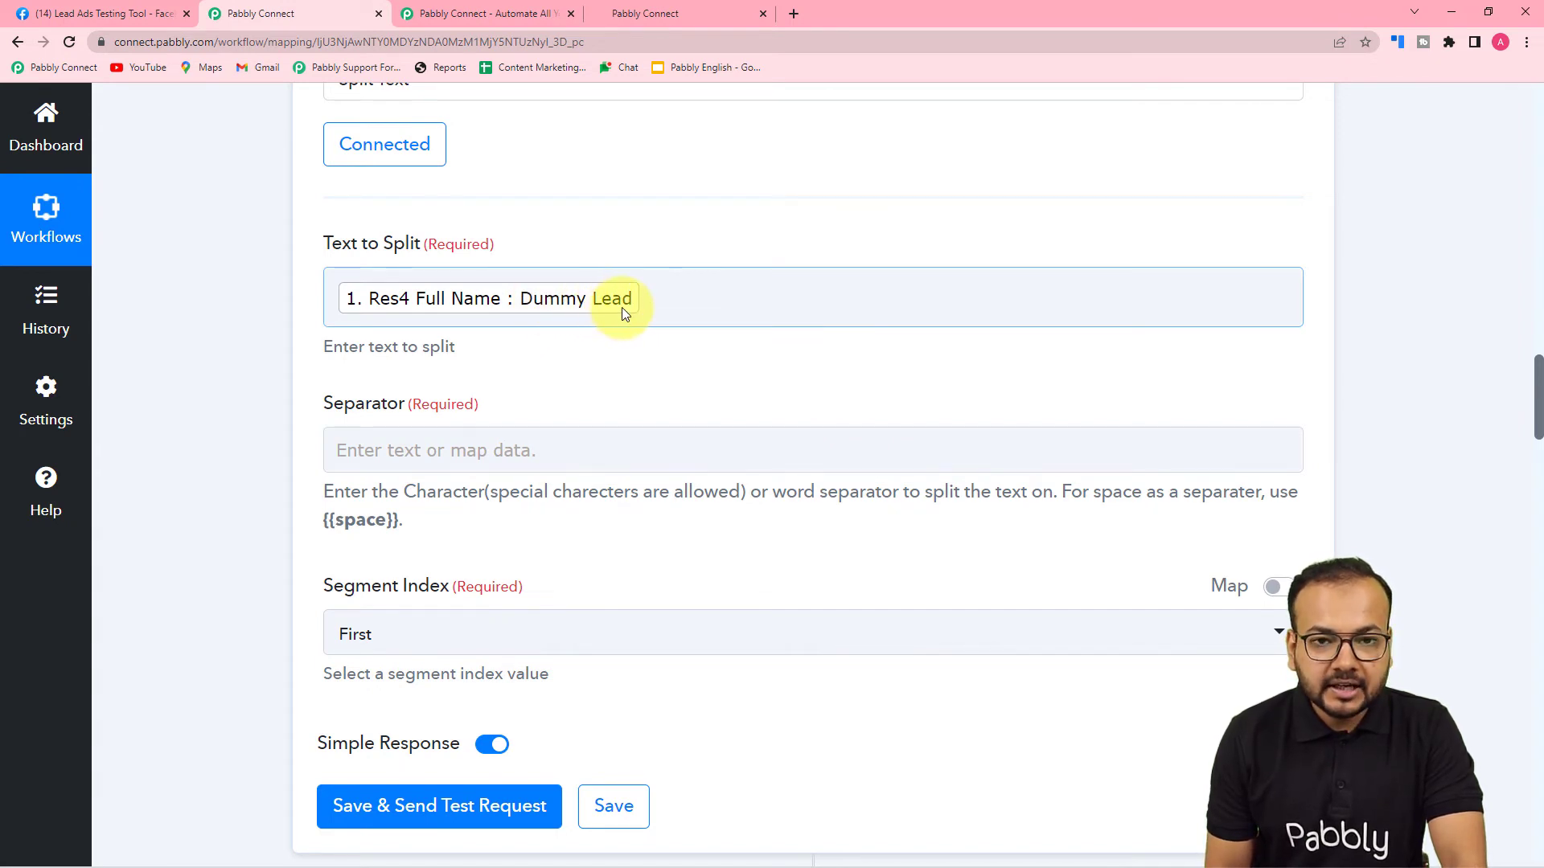
click(500, 457)
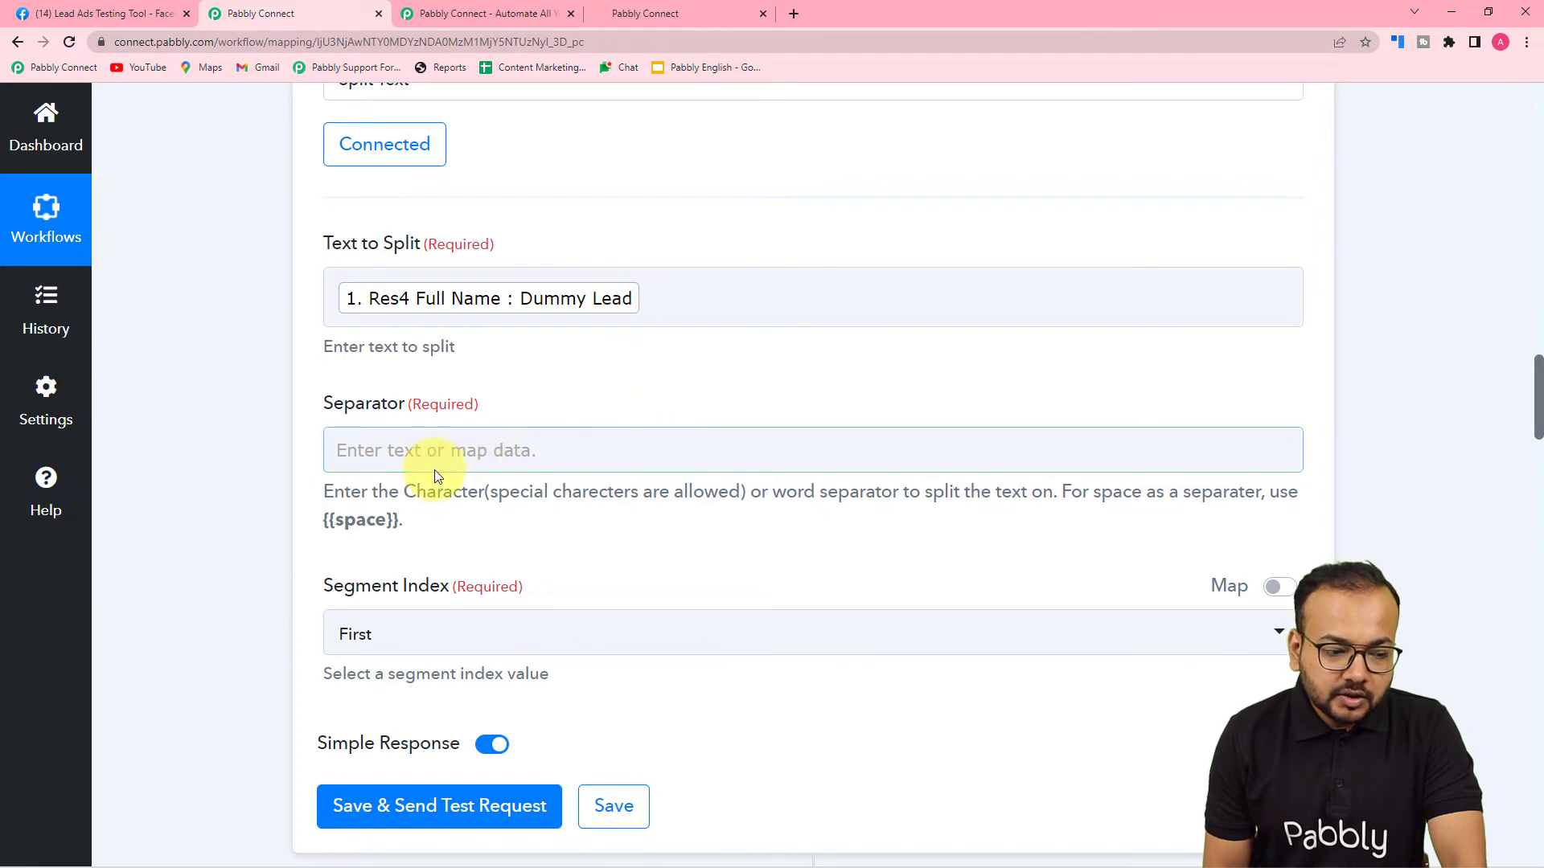
click(576, 310)
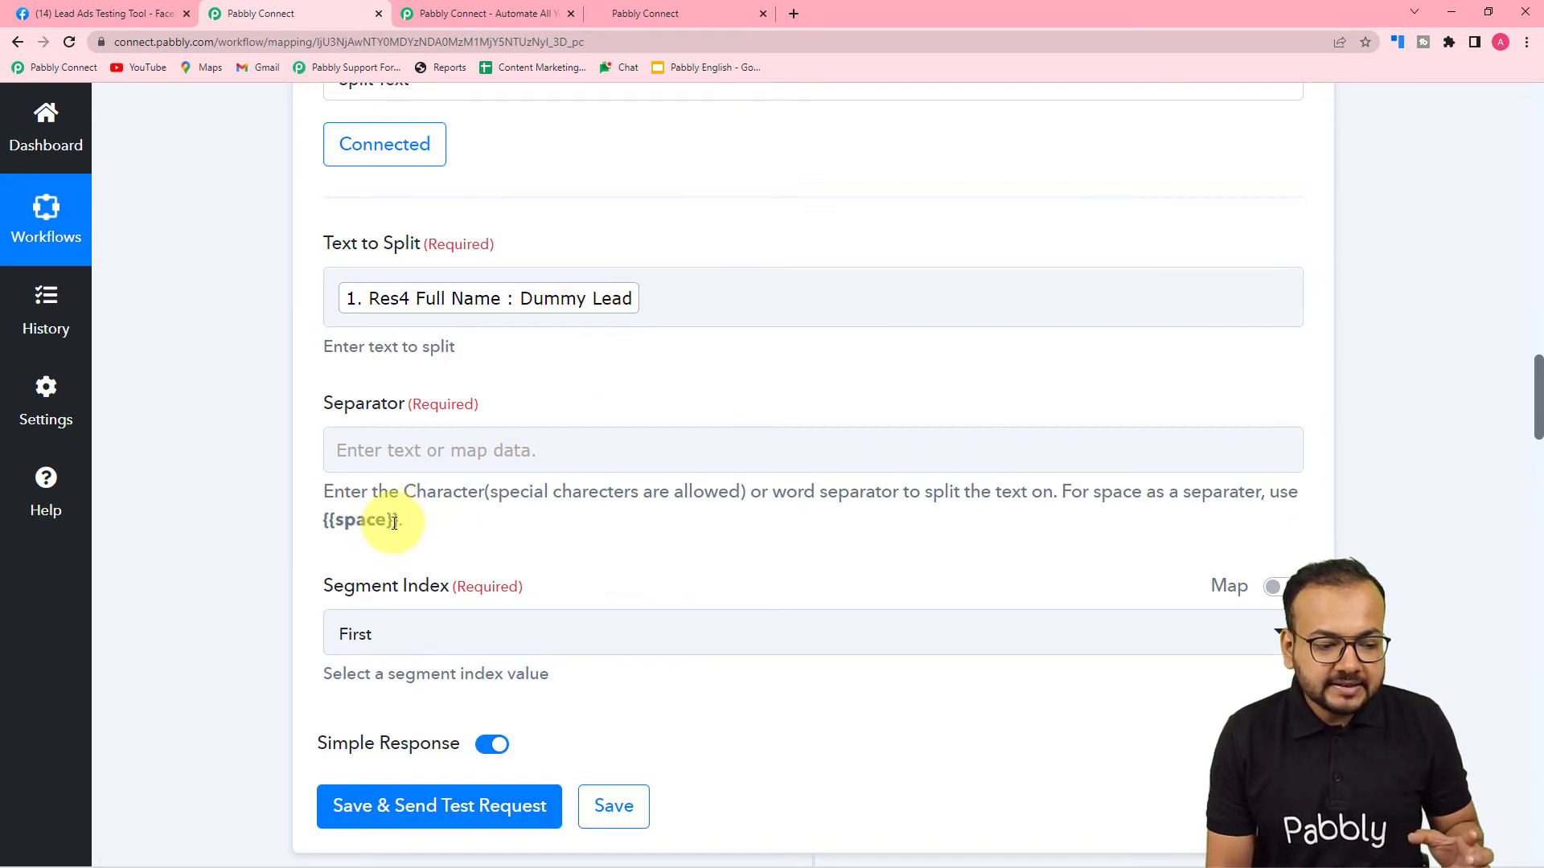
drag(398, 523, 334, 529)
right_click(340, 522)
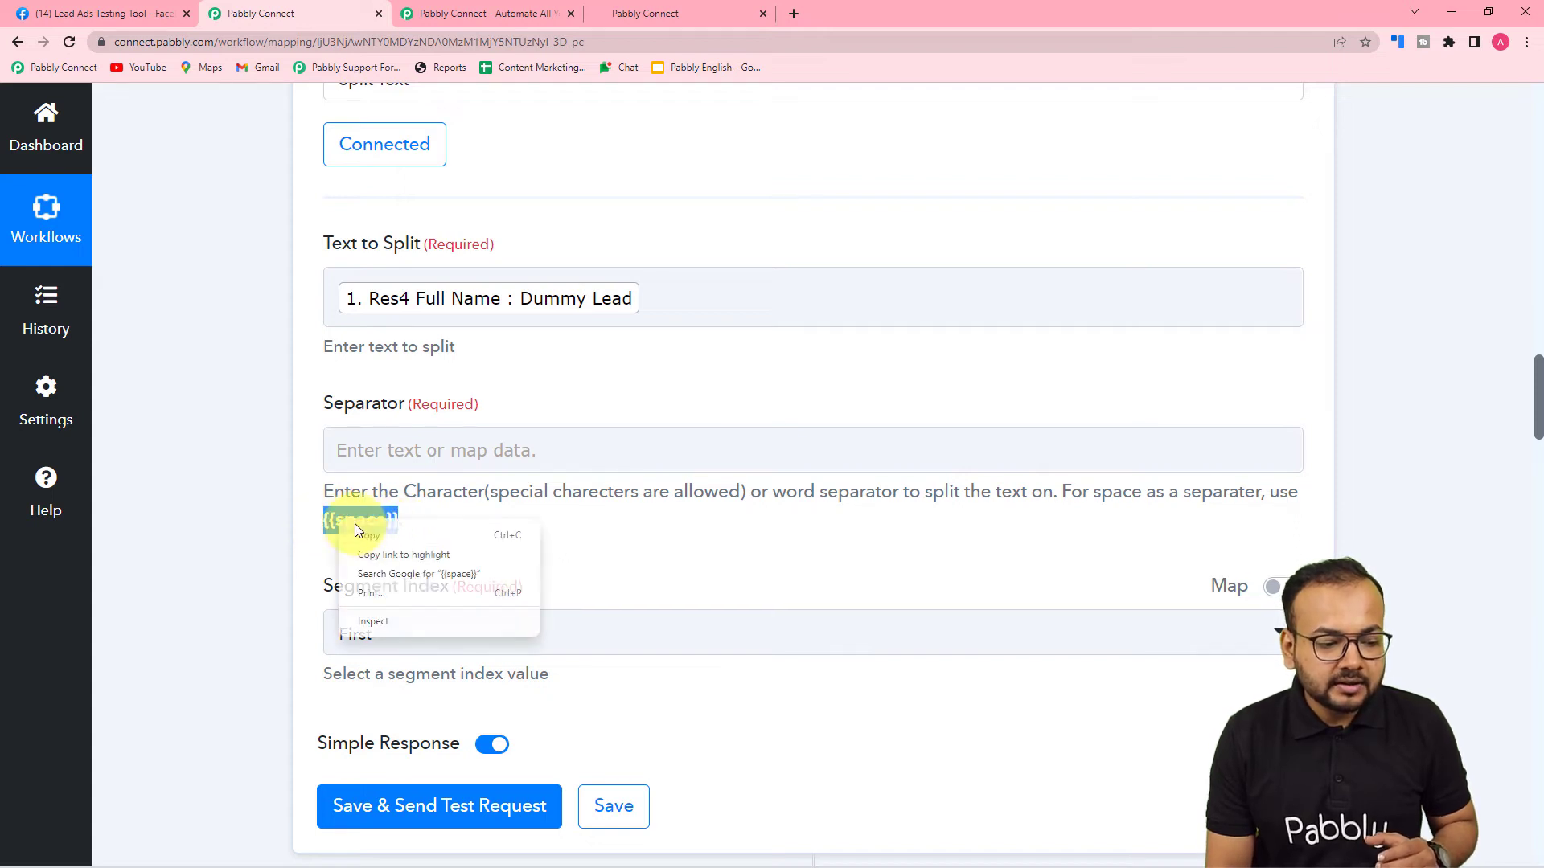
click(366, 537)
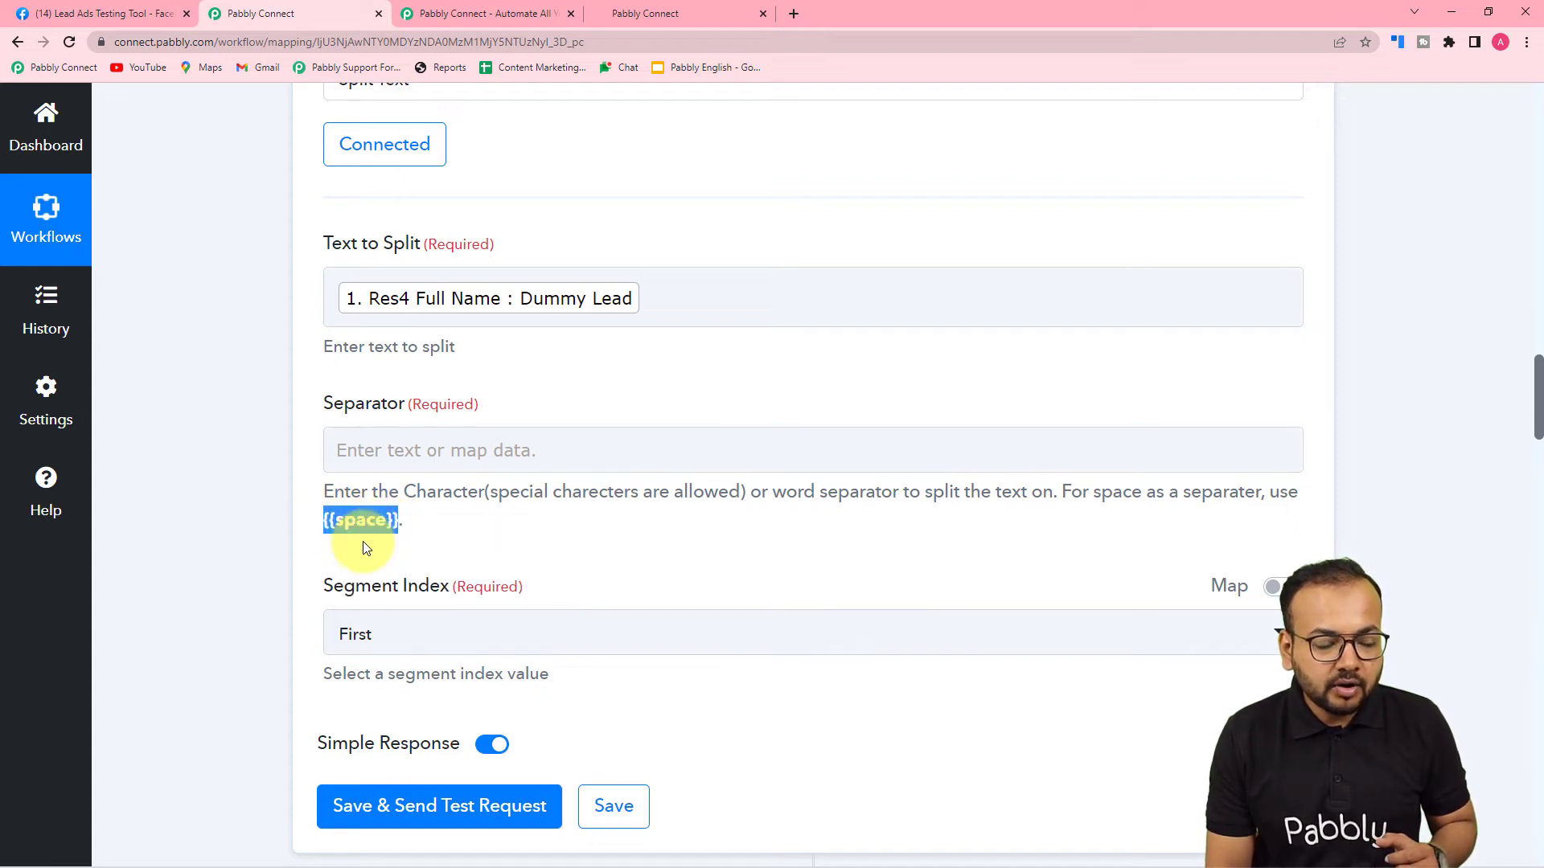
right_click(361, 448)
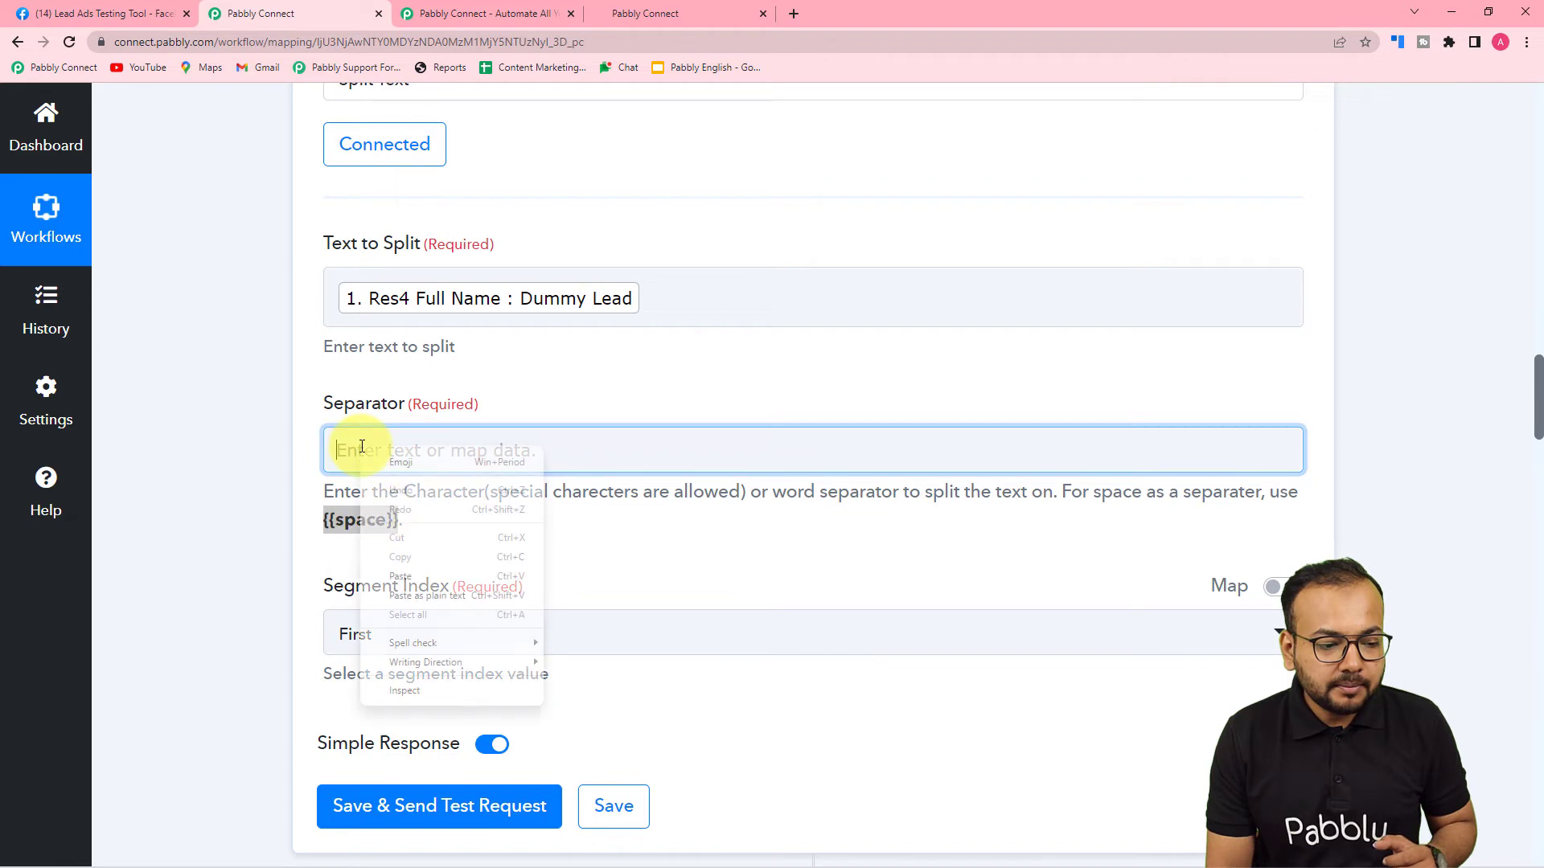
click(385, 577)
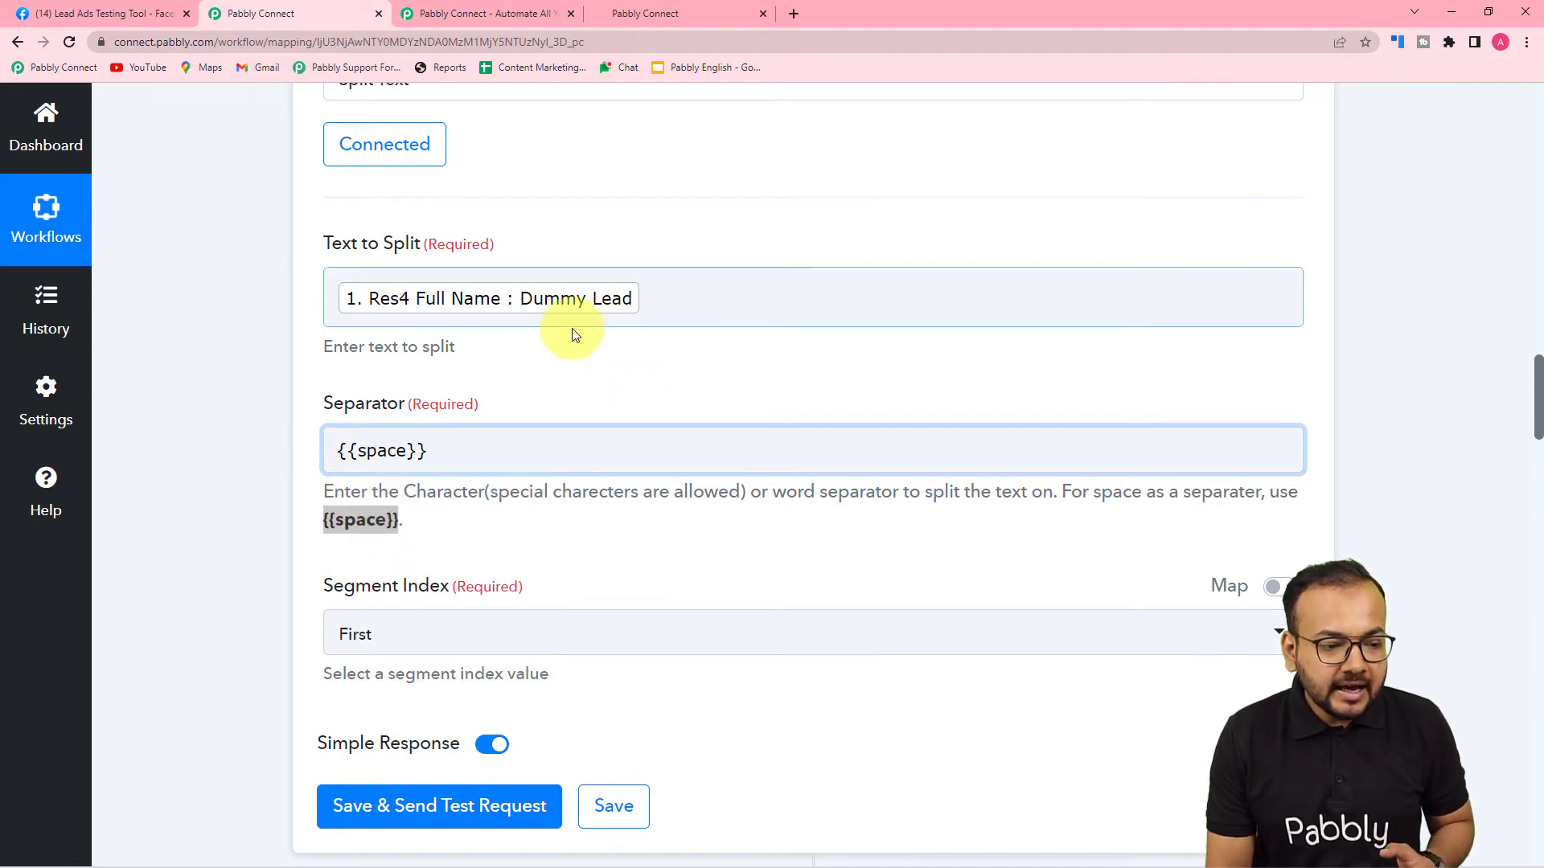
scroll(486, 509, down, 2)
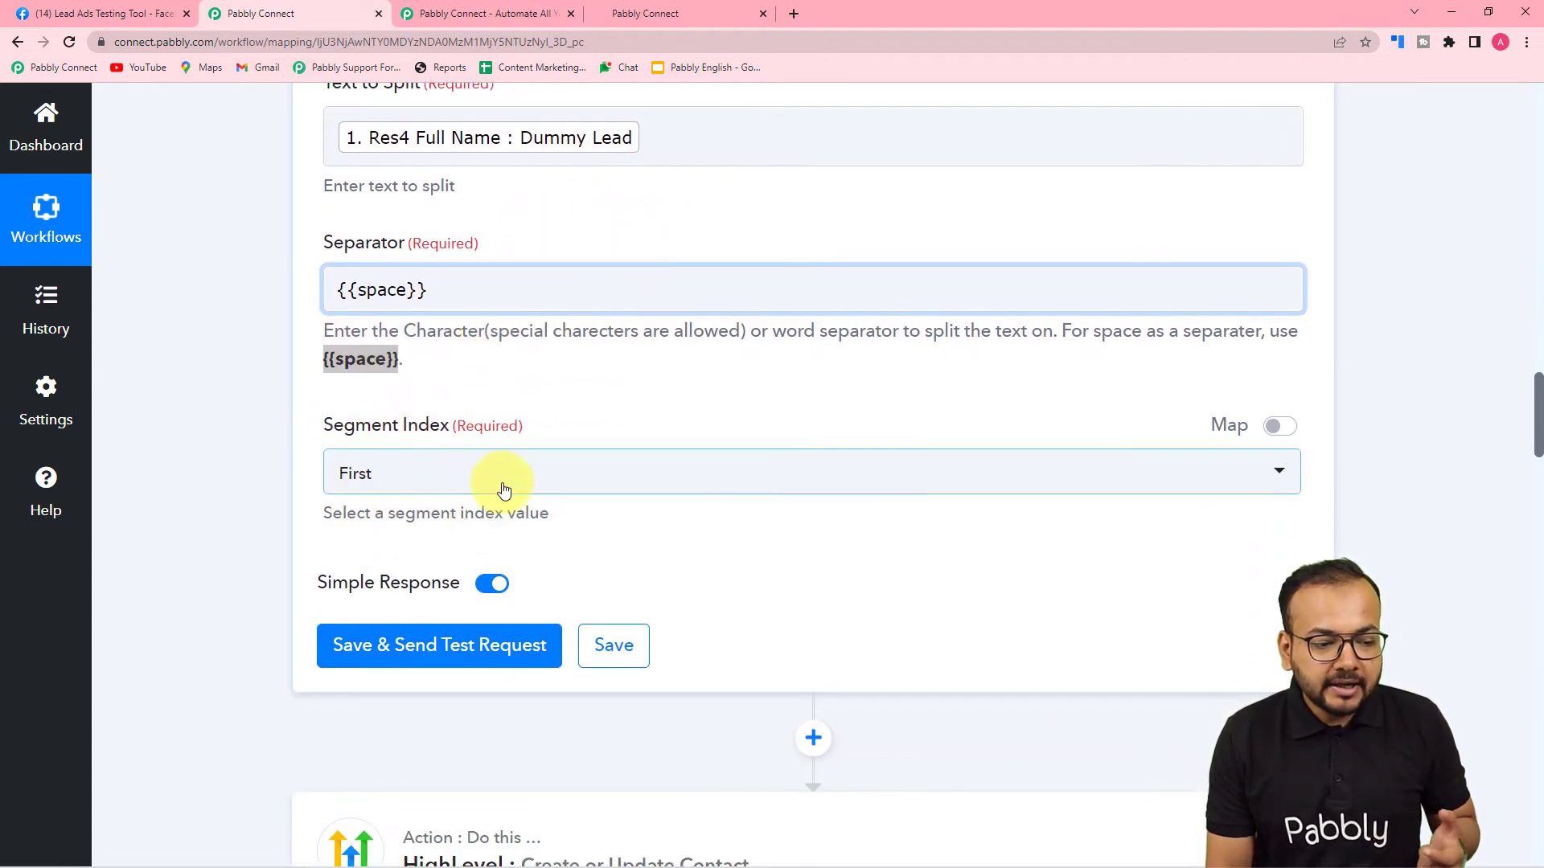
Set segment index to All and test, getting Result 0 'Dummy' and Result 1 'Lead'.
click(494, 487)
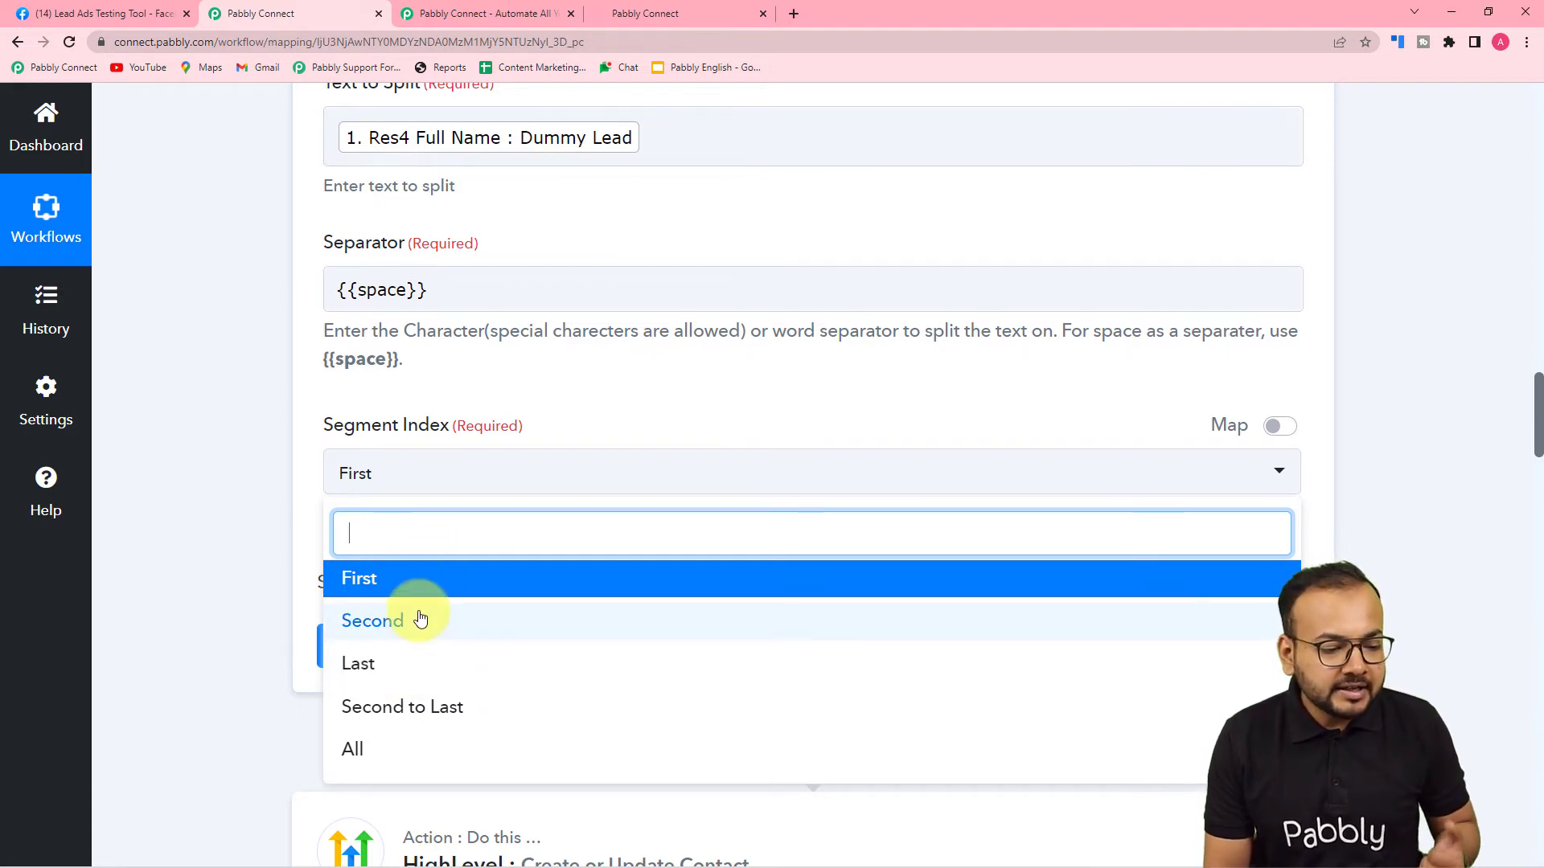
click(360, 750)
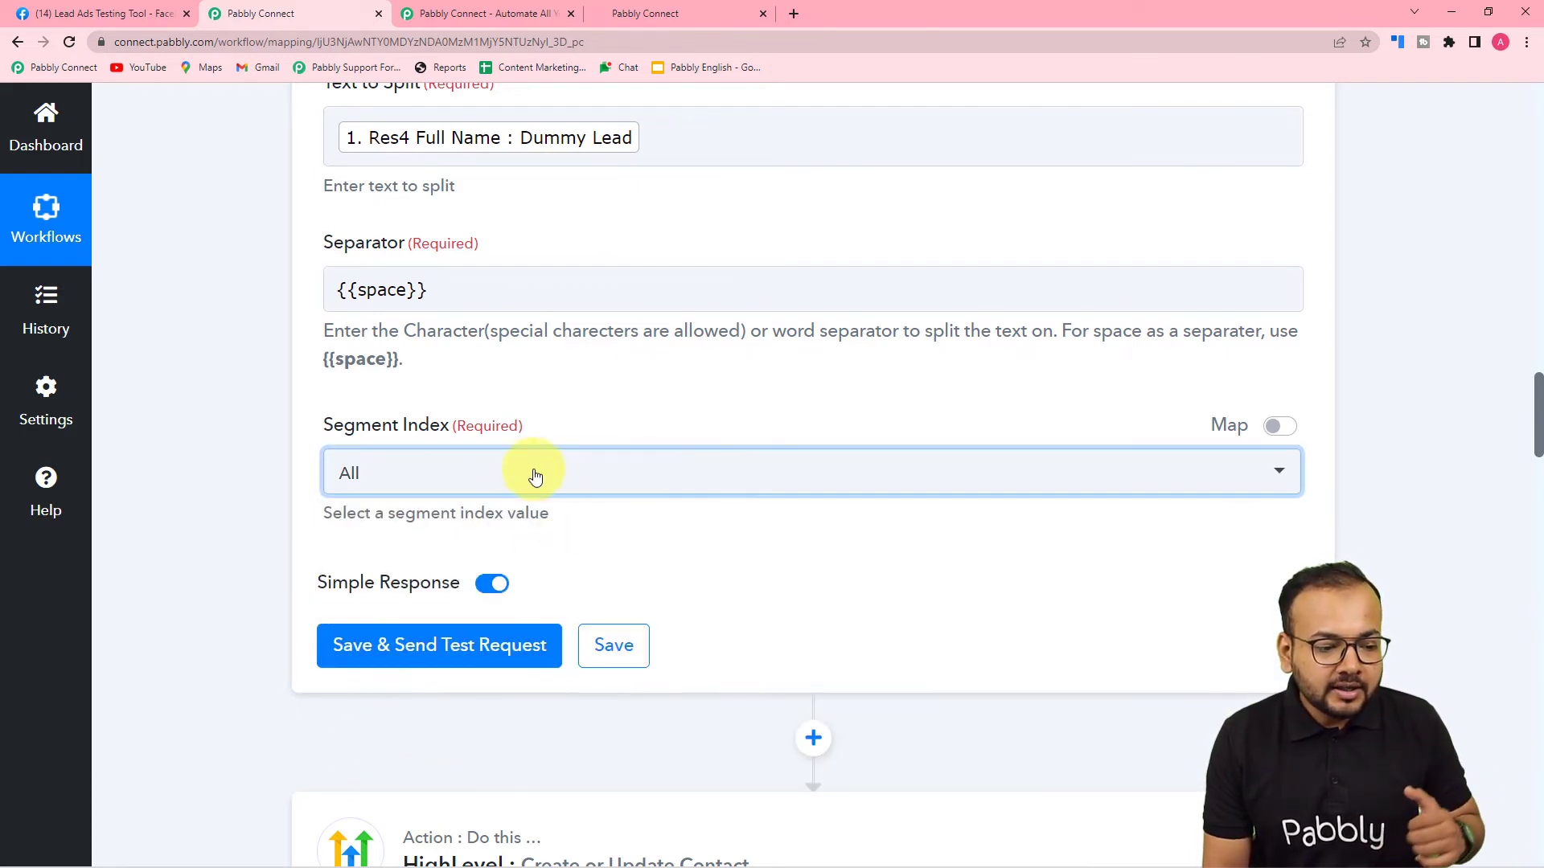
click(576, 410)
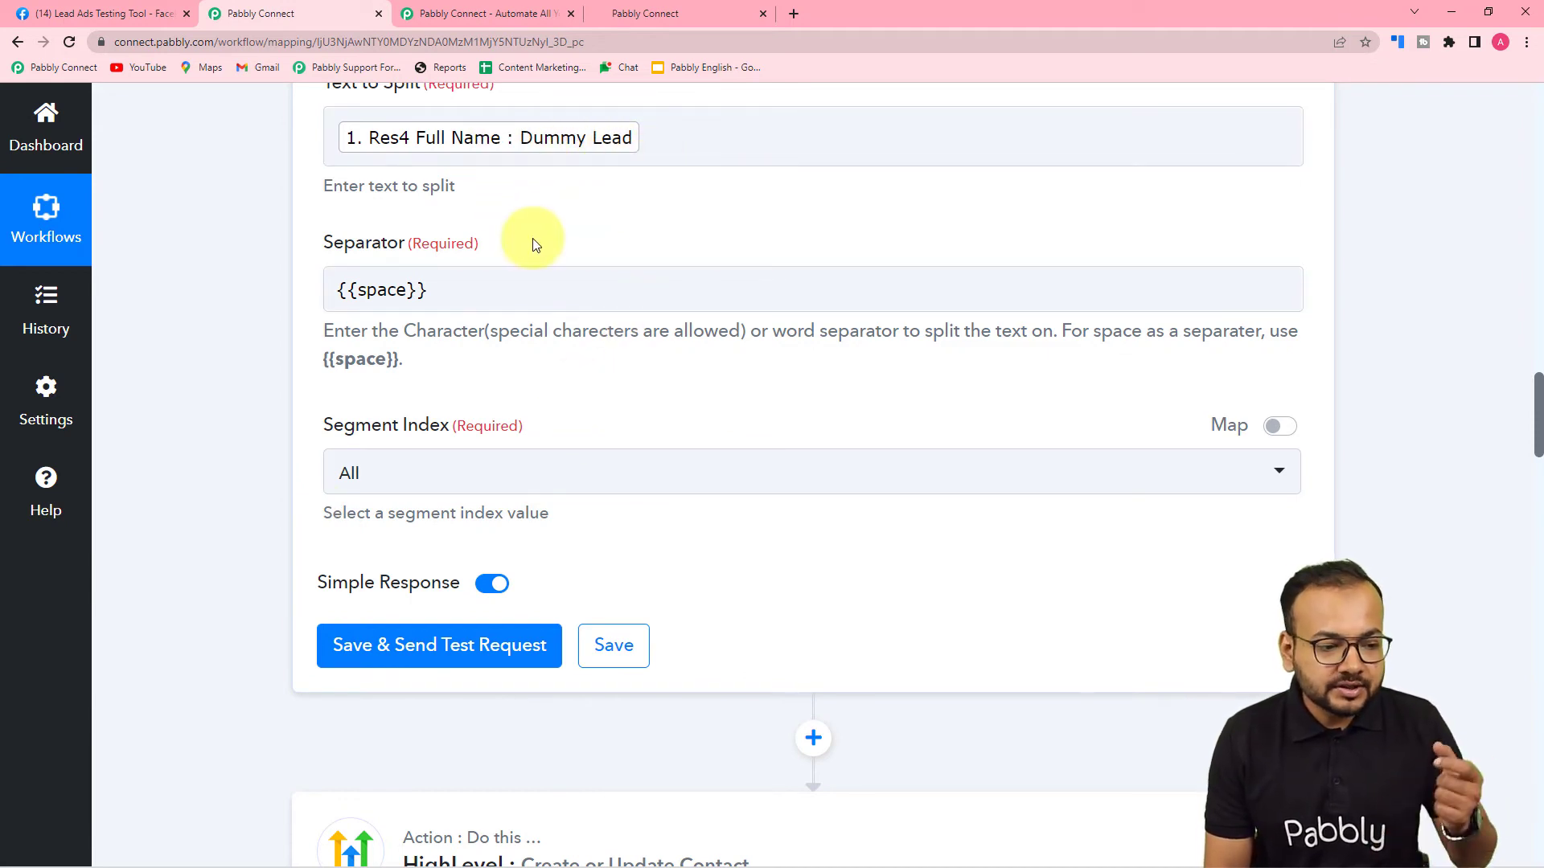
click(378, 655)
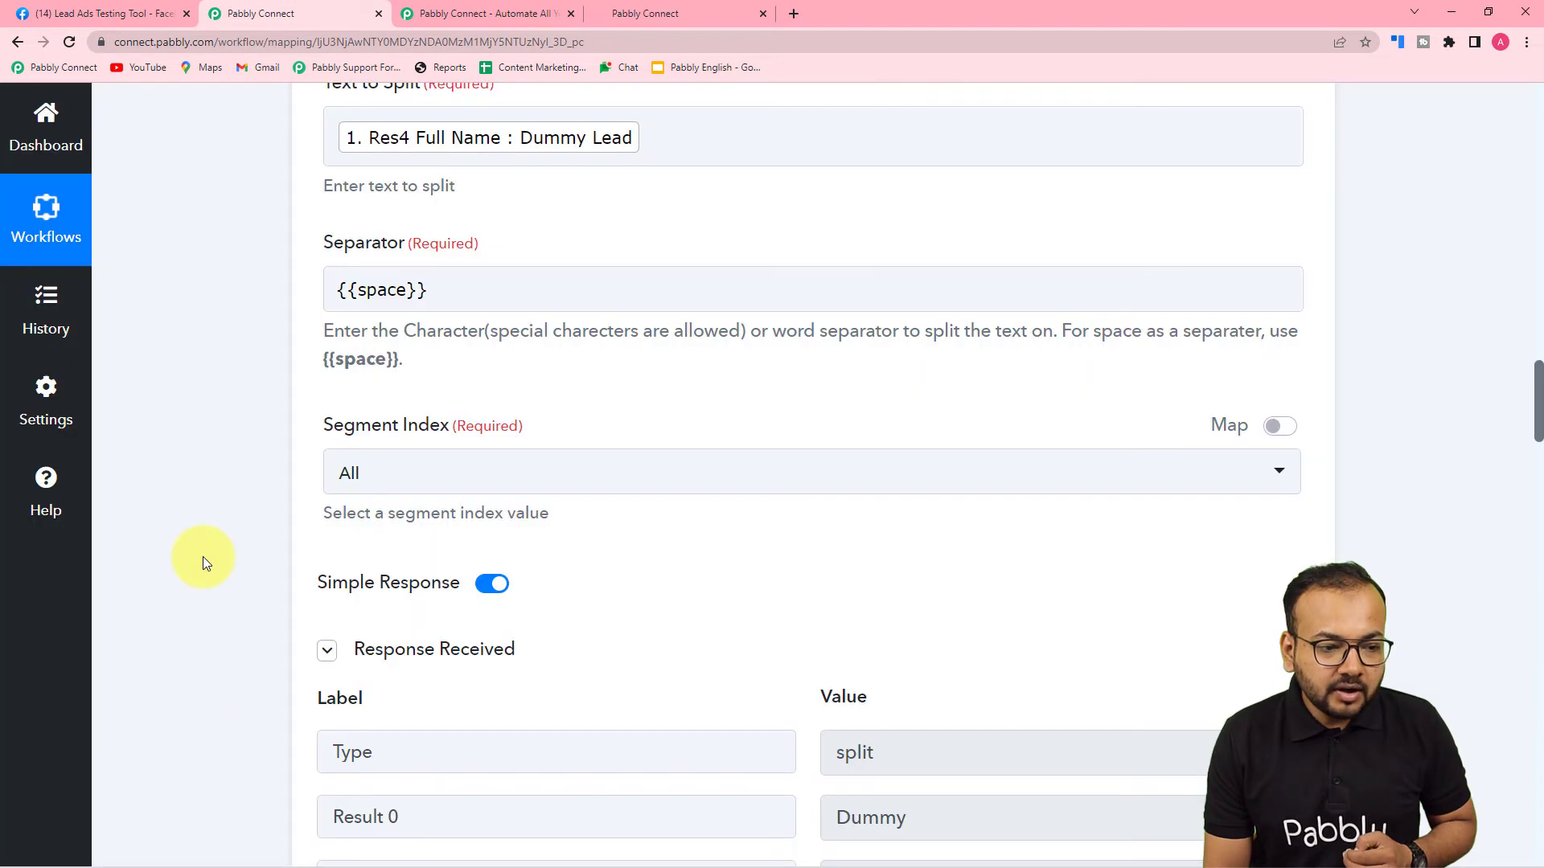
scroll(202, 556, down, 3)
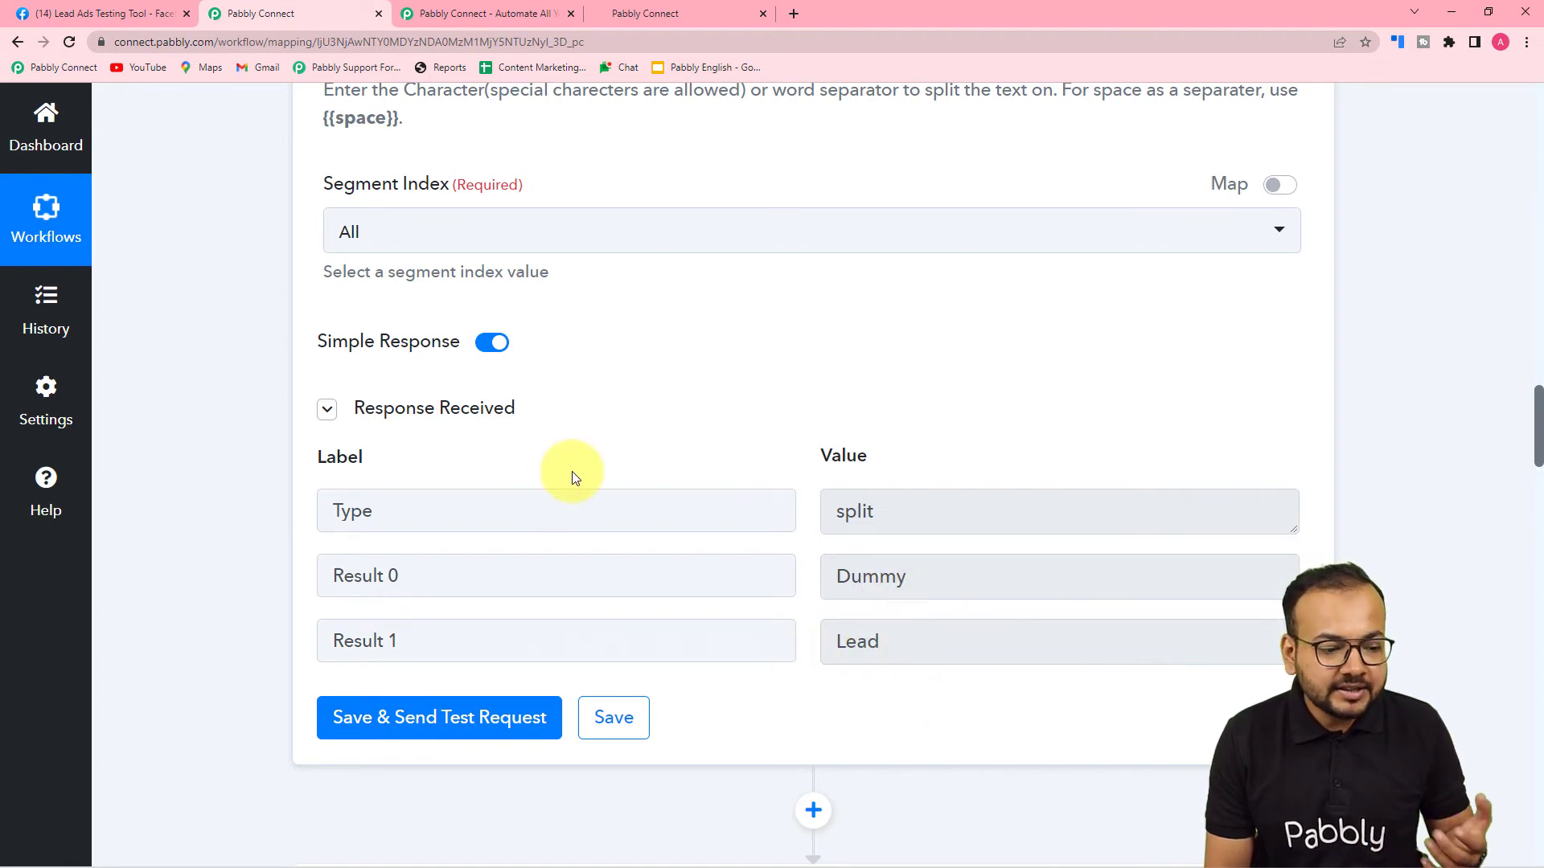
scroll(572, 477, down, 10)
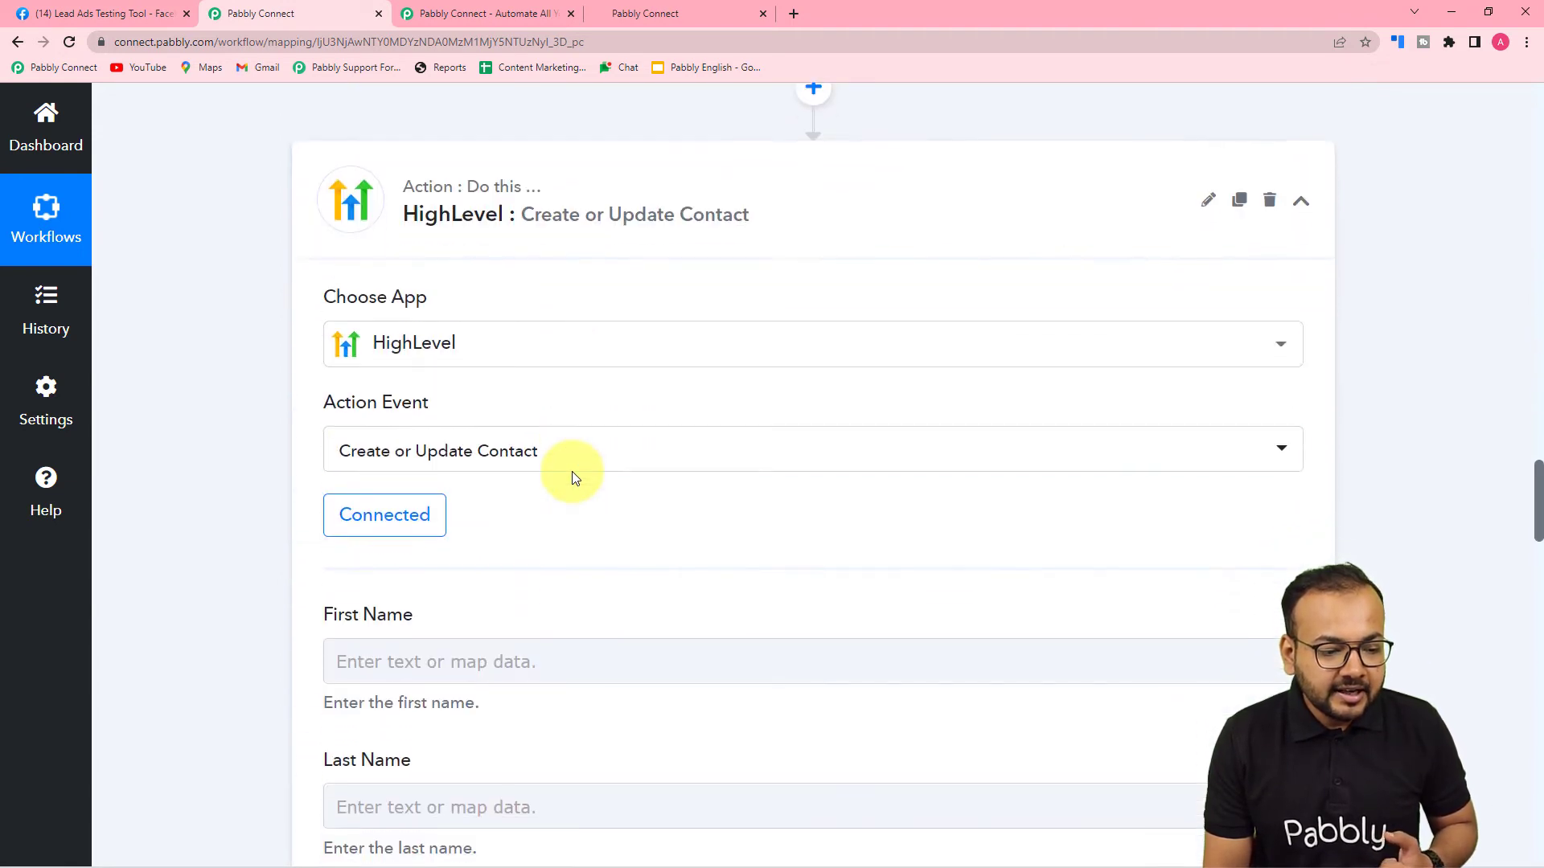
Reselect the existing HighLevel #30 connection for the contact action and save it.
scroll(574, 479, down, 3)
click(505, 171)
scroll(499, 378, up, 4)
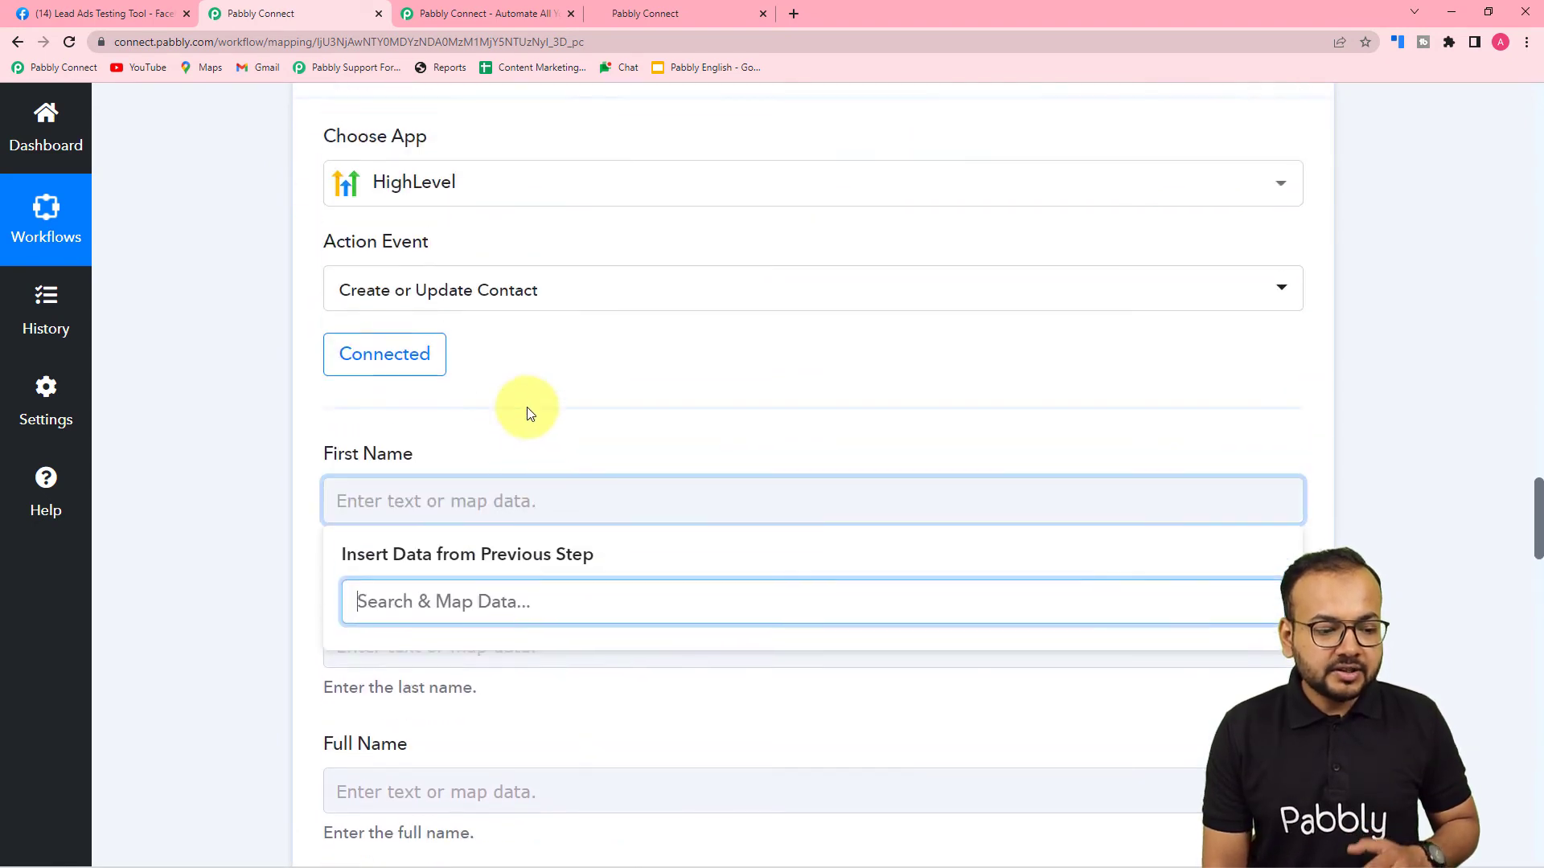
click(189, 460)
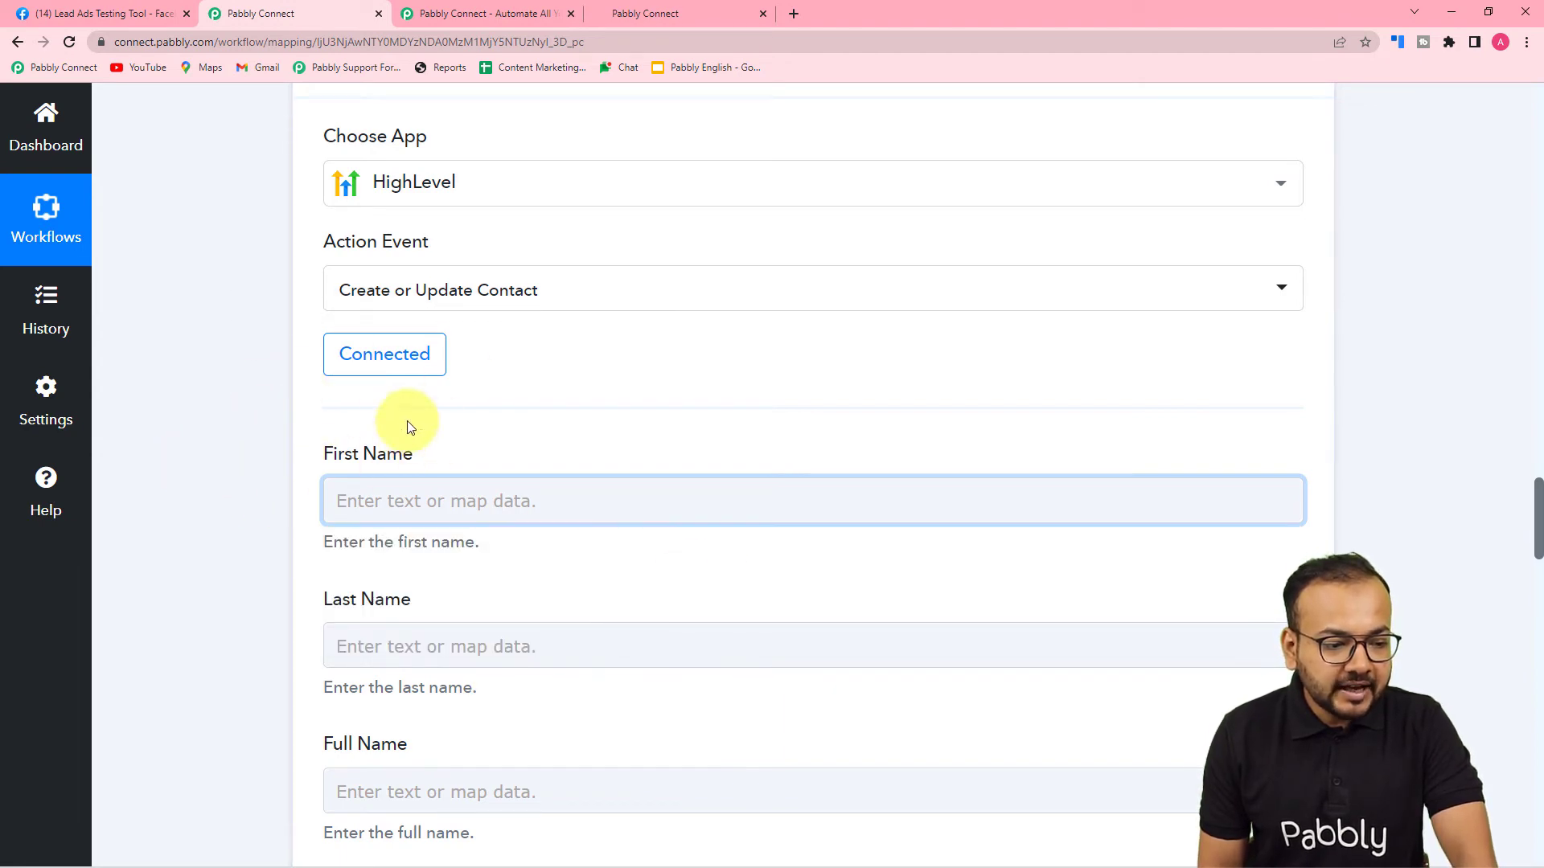
click(380, 364)
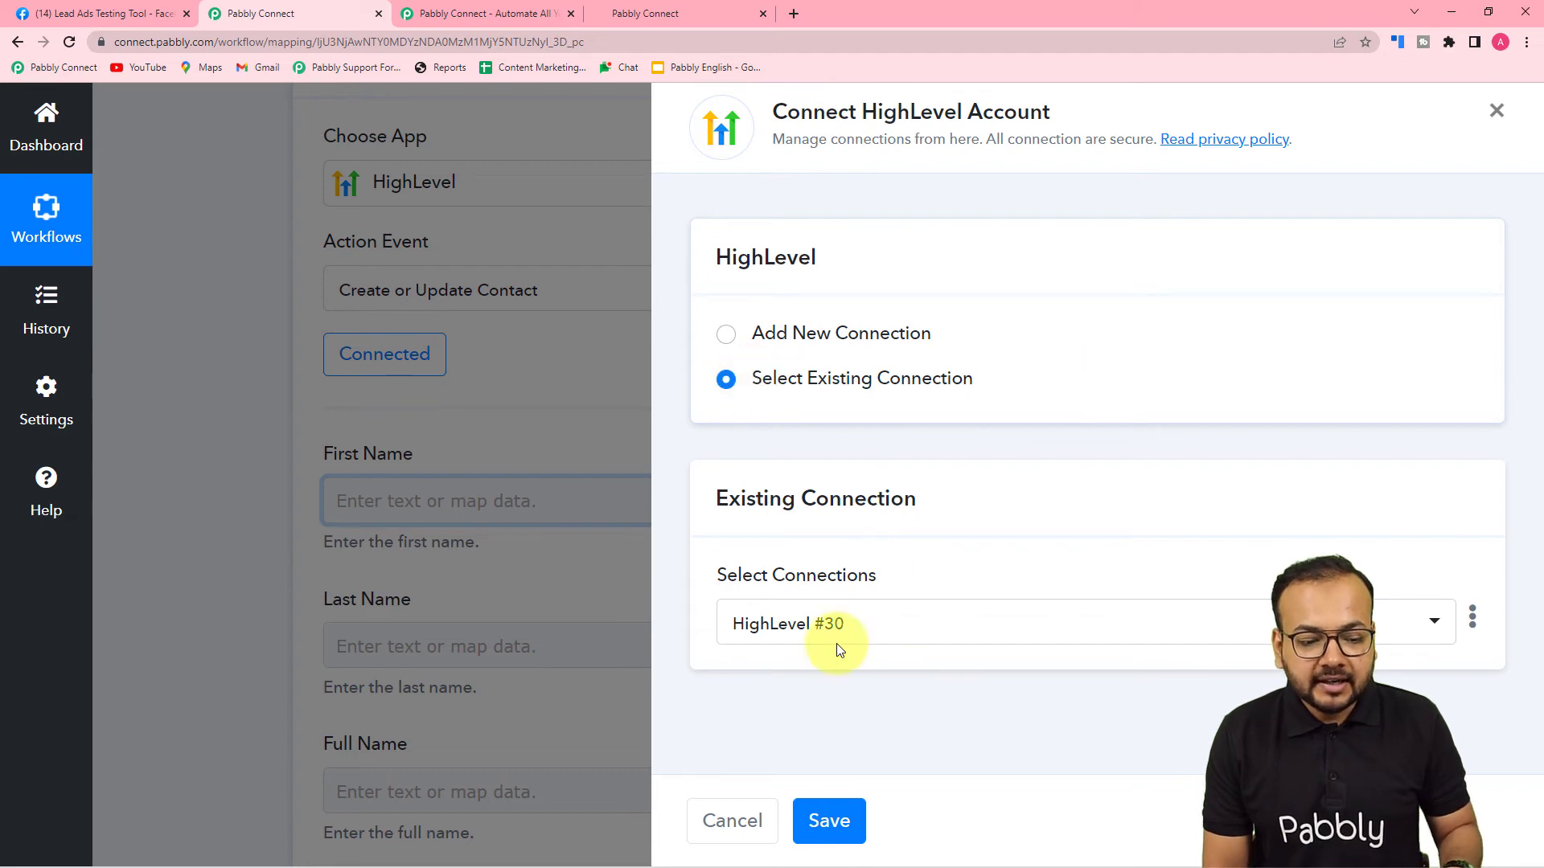
click(832, 828)
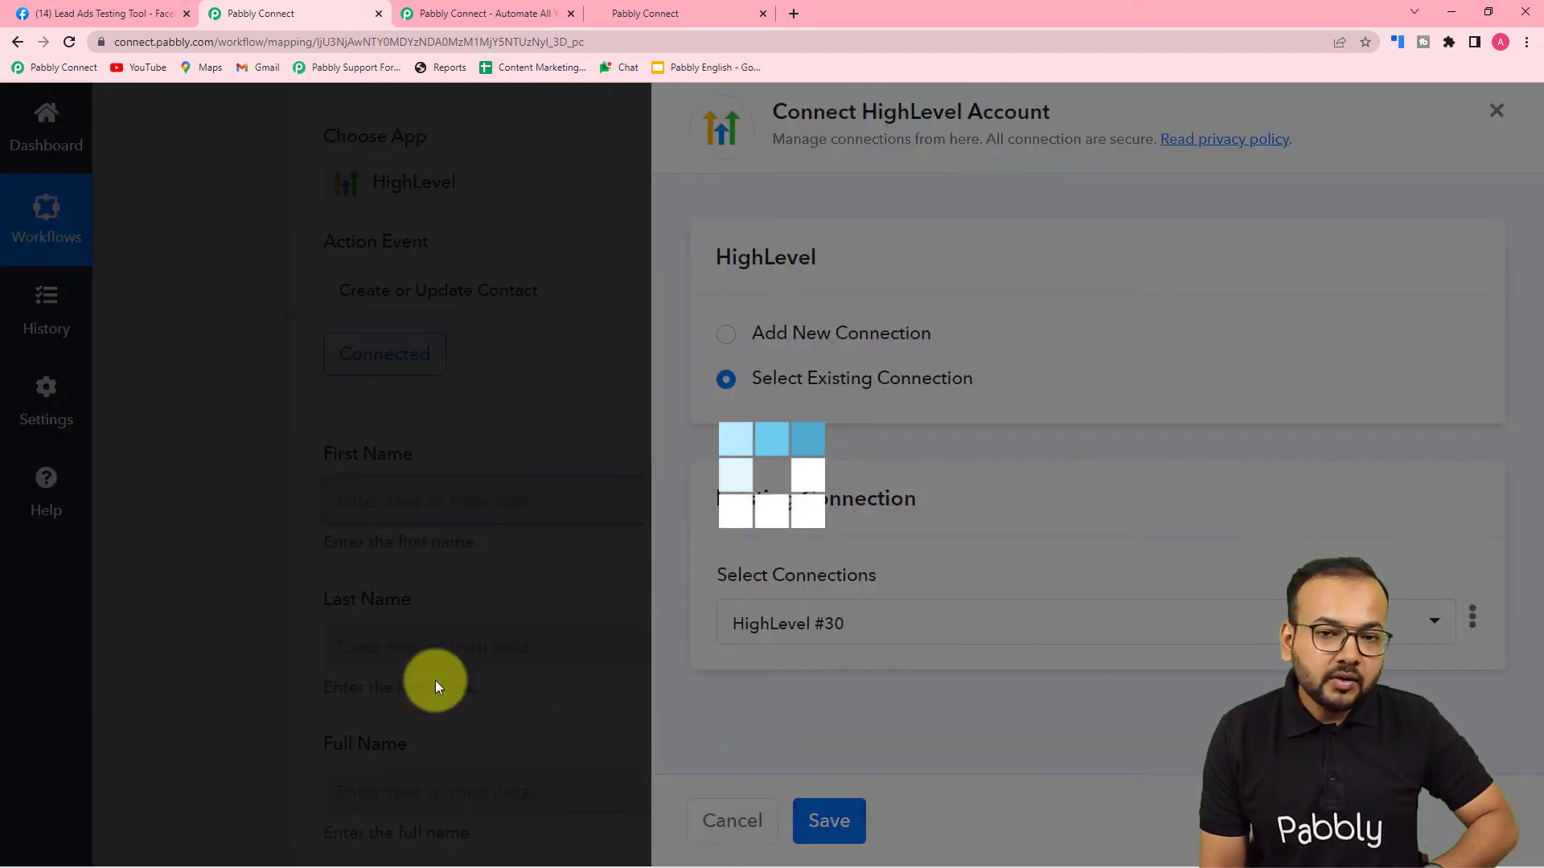
Map Split Text Result 0 (Dummy) into First Name and Result 1 (Lead) into Last Name.
scroll(238, 492, down, 2)
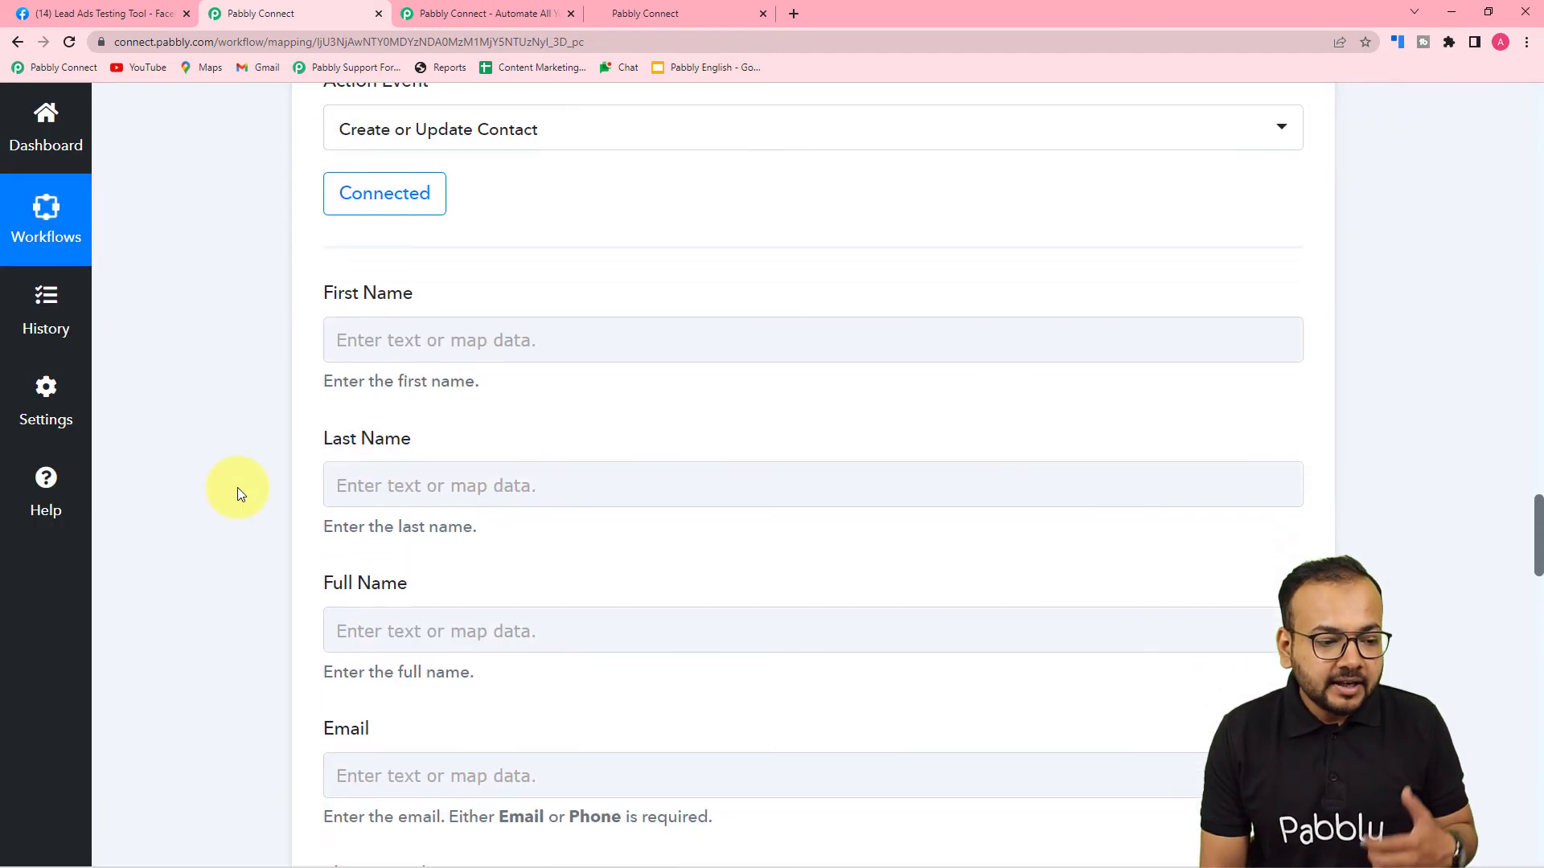
click(445, 341)
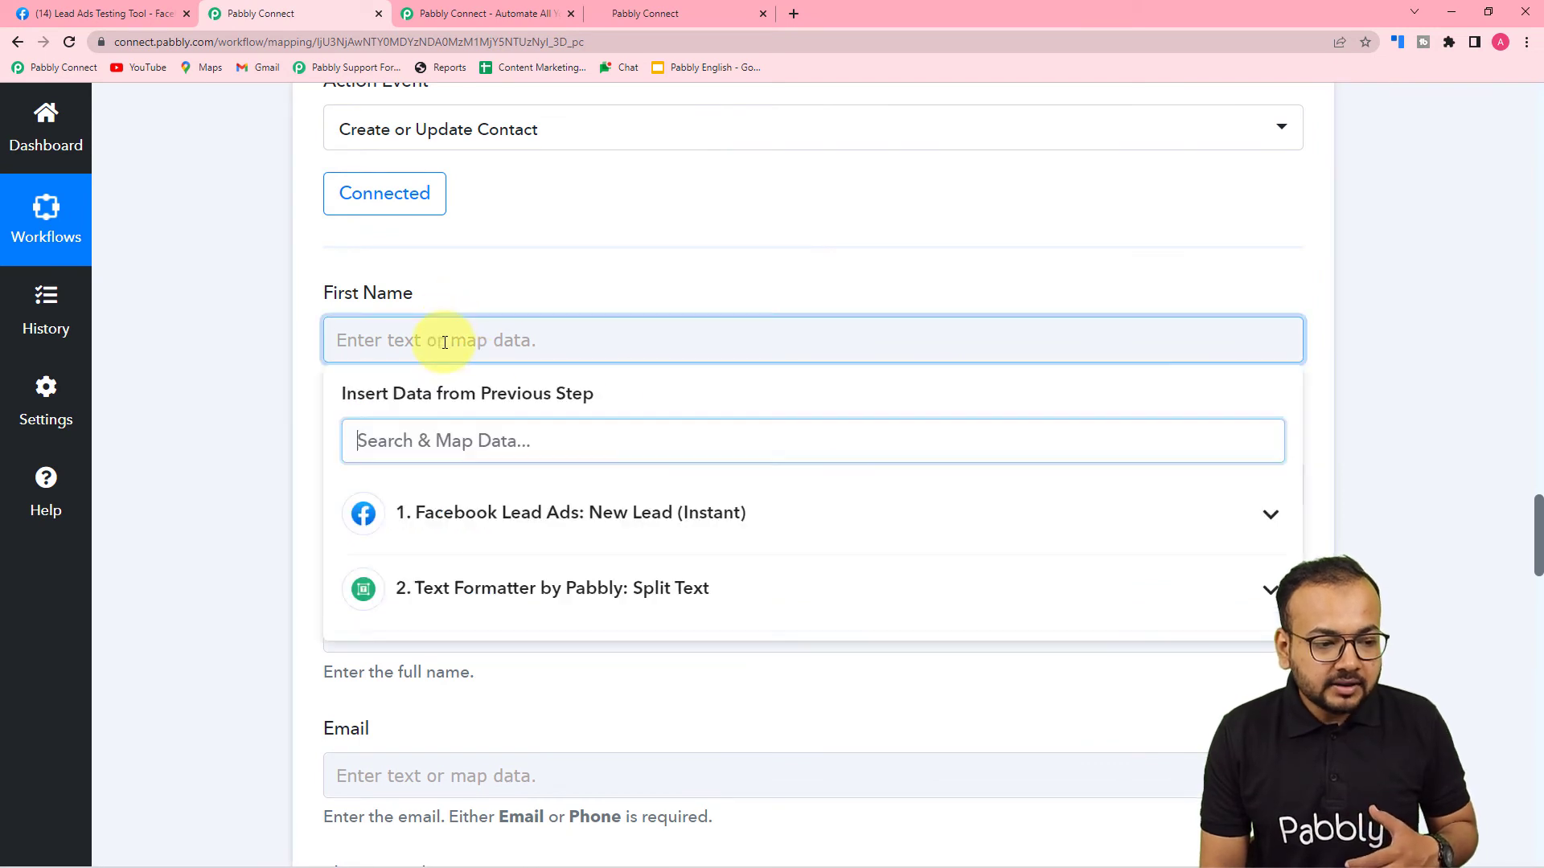
scroll(441, 603, down, 2)
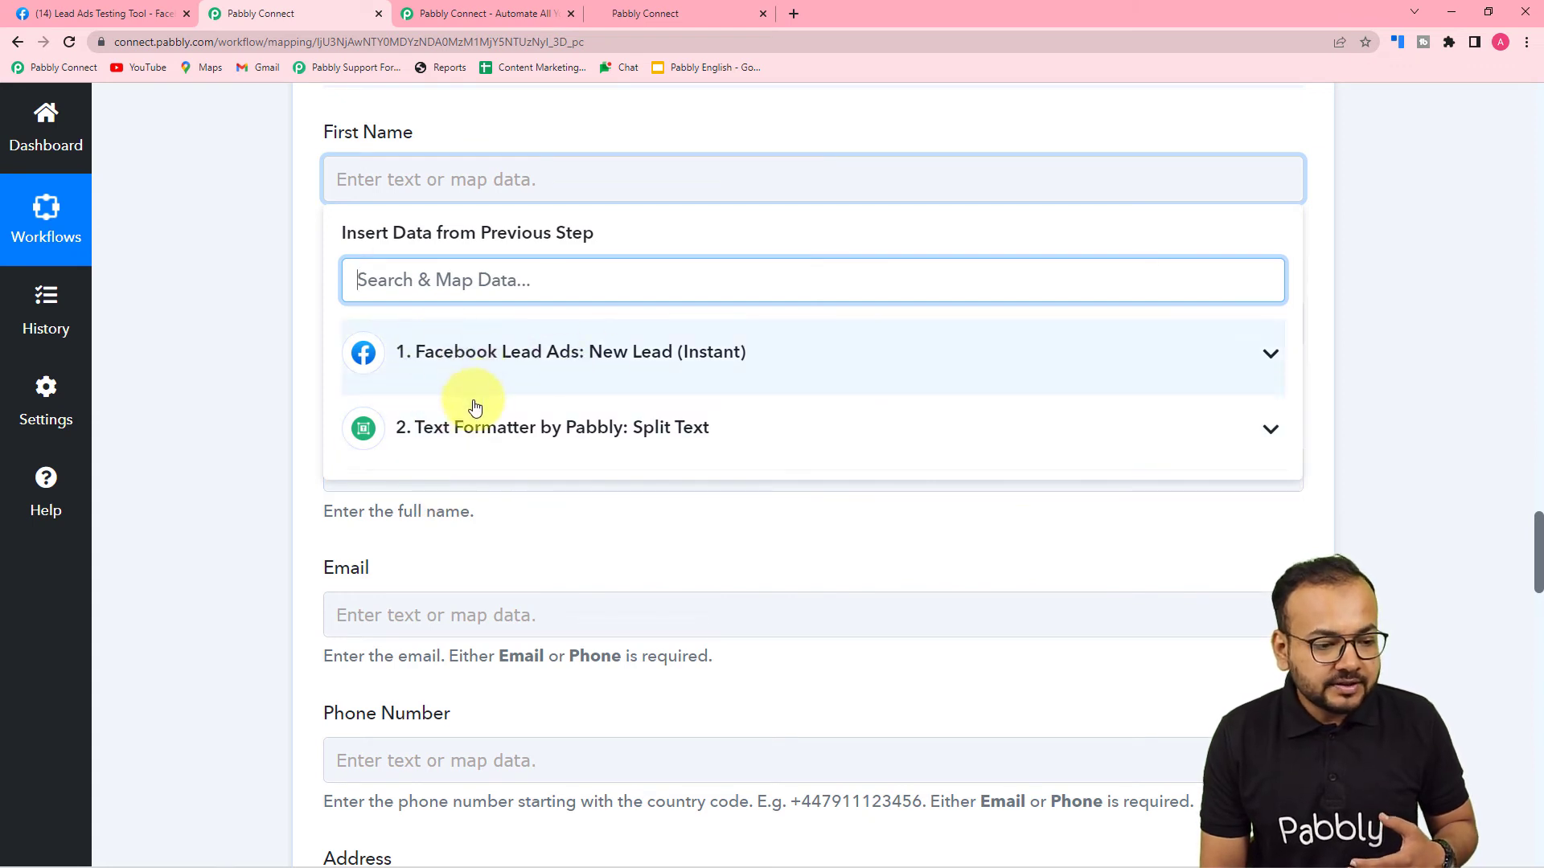
click(434, 428)
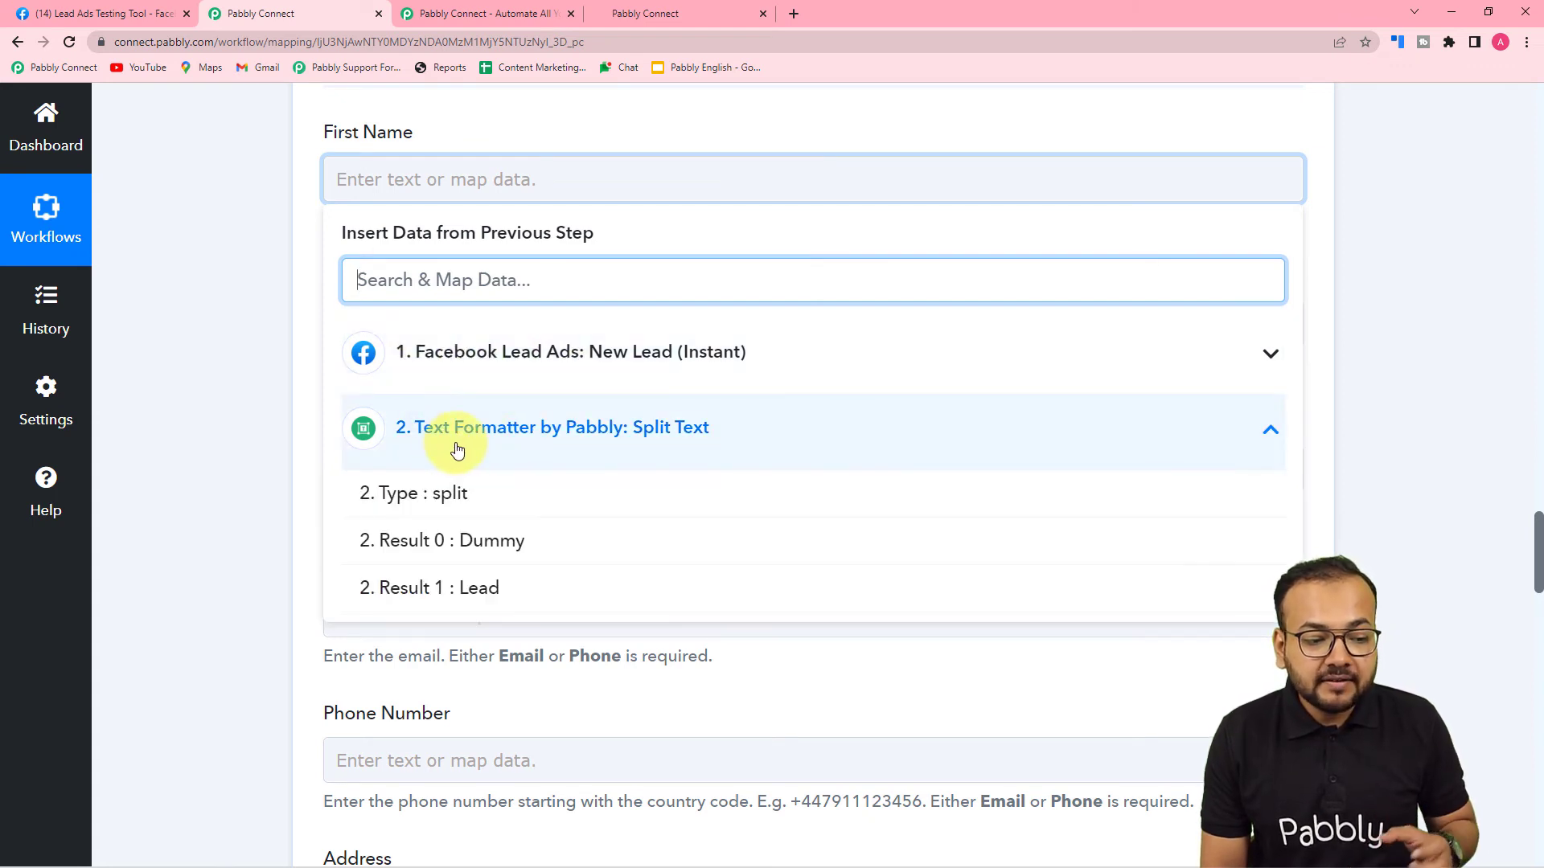
click(436, 541)
click(221, 331)
scroll(337, 273, down, 2)
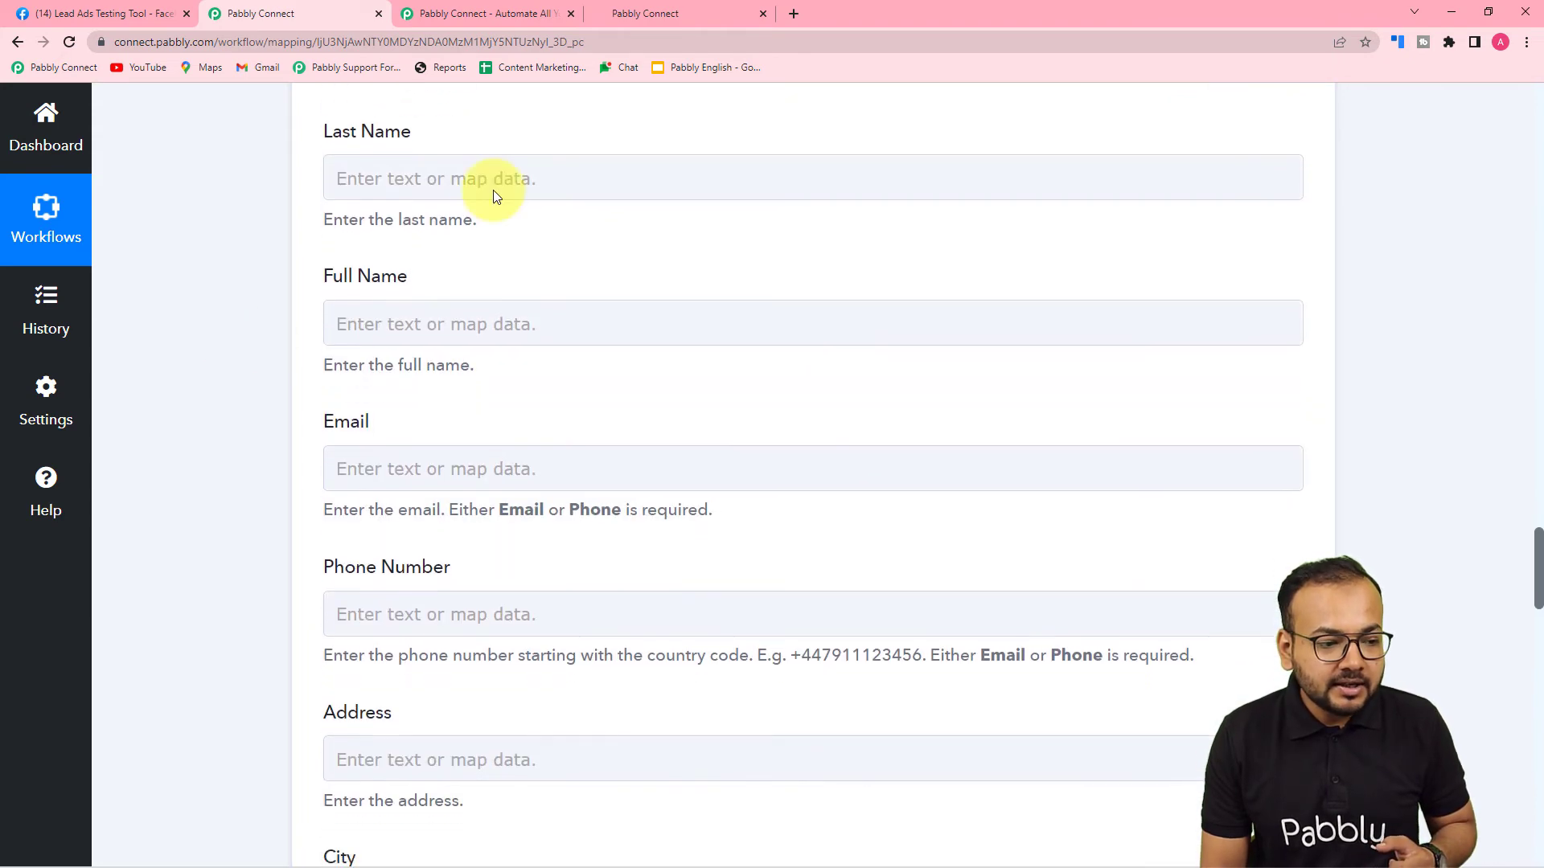
click(477, 188)
click(433, 427)
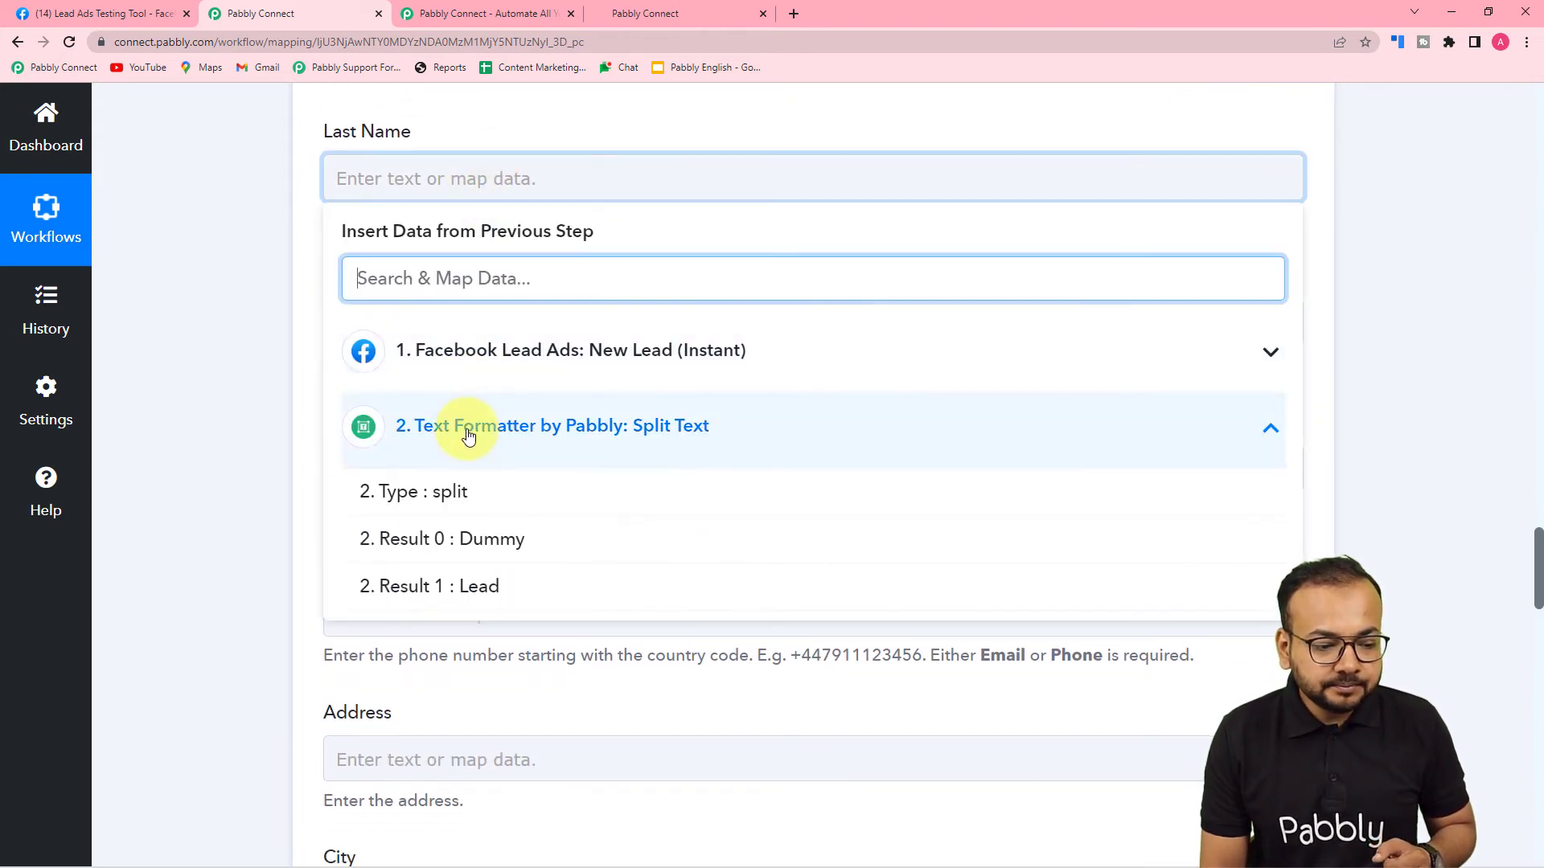
click(432, 595)
click(240, 452)
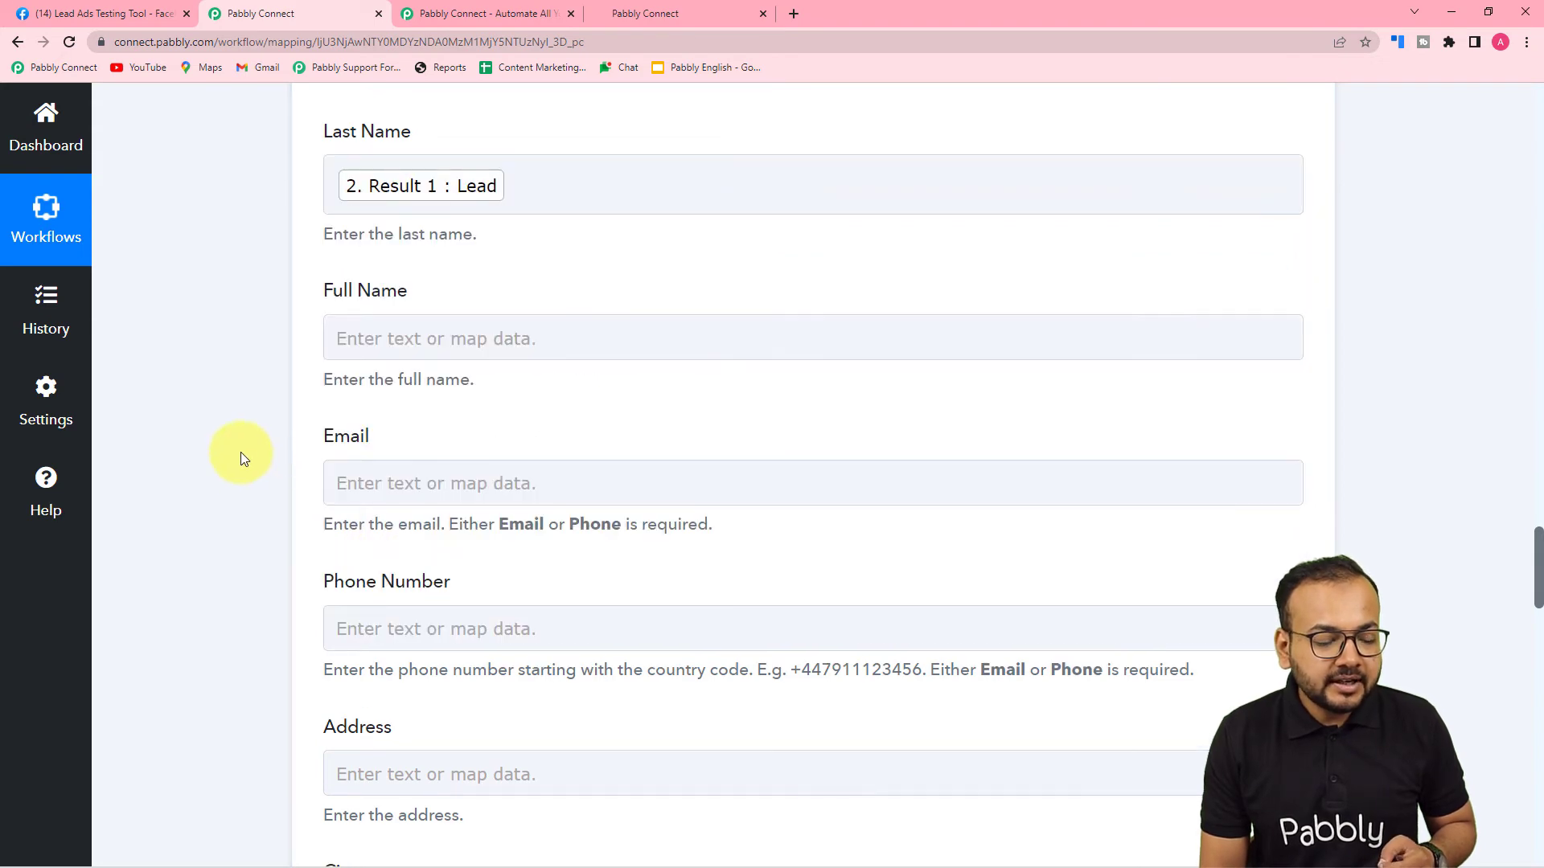
Map the lead's Res4 Full Name and Email into the Full Name and Email fields.
scroll(239, 452, up, 3)
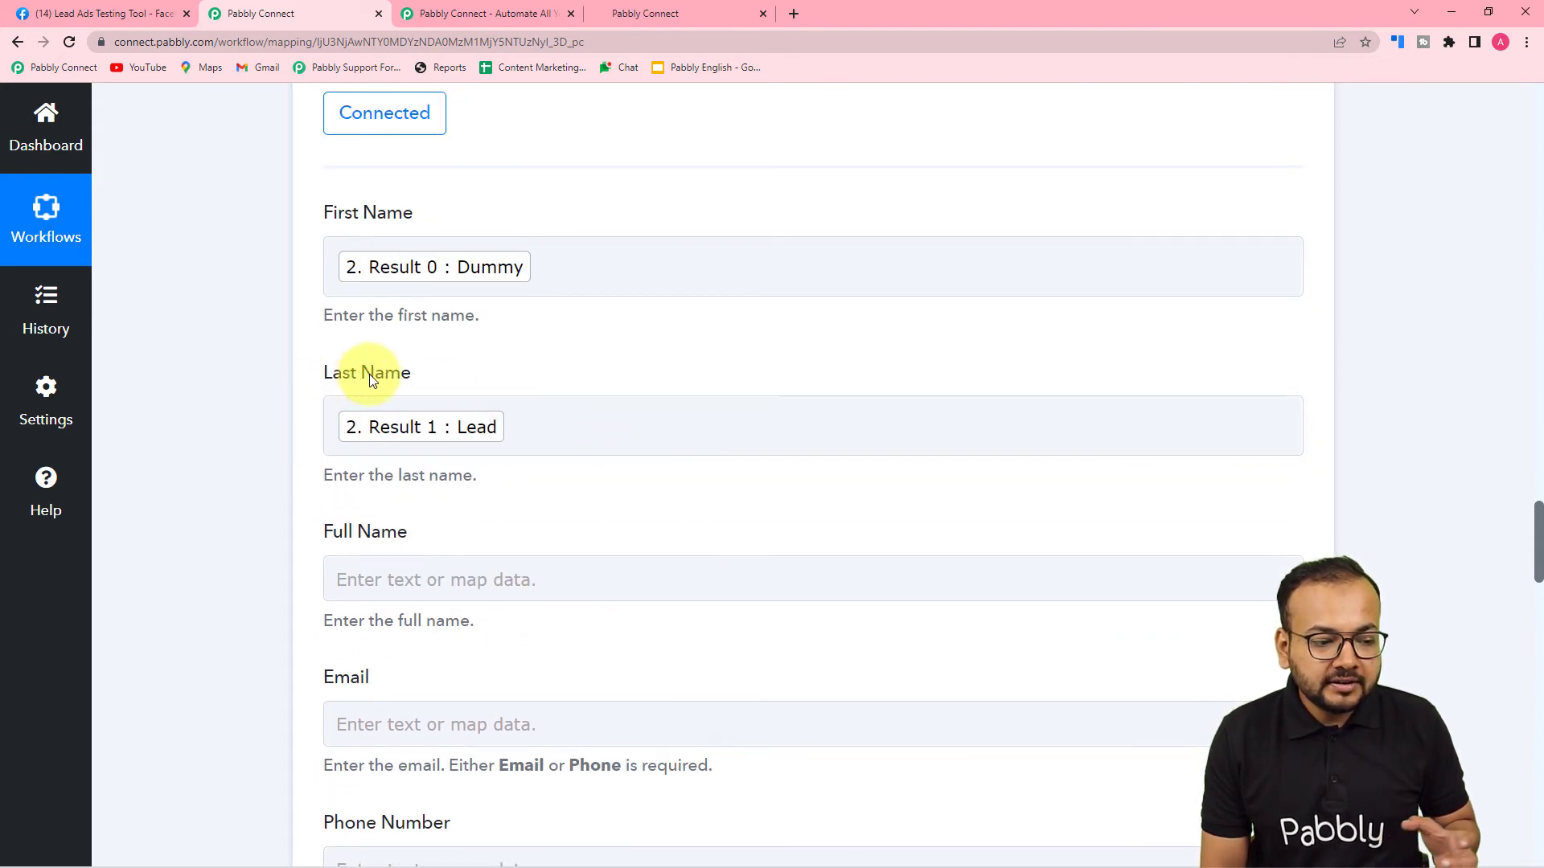
scroll(450, 487, down, 6)
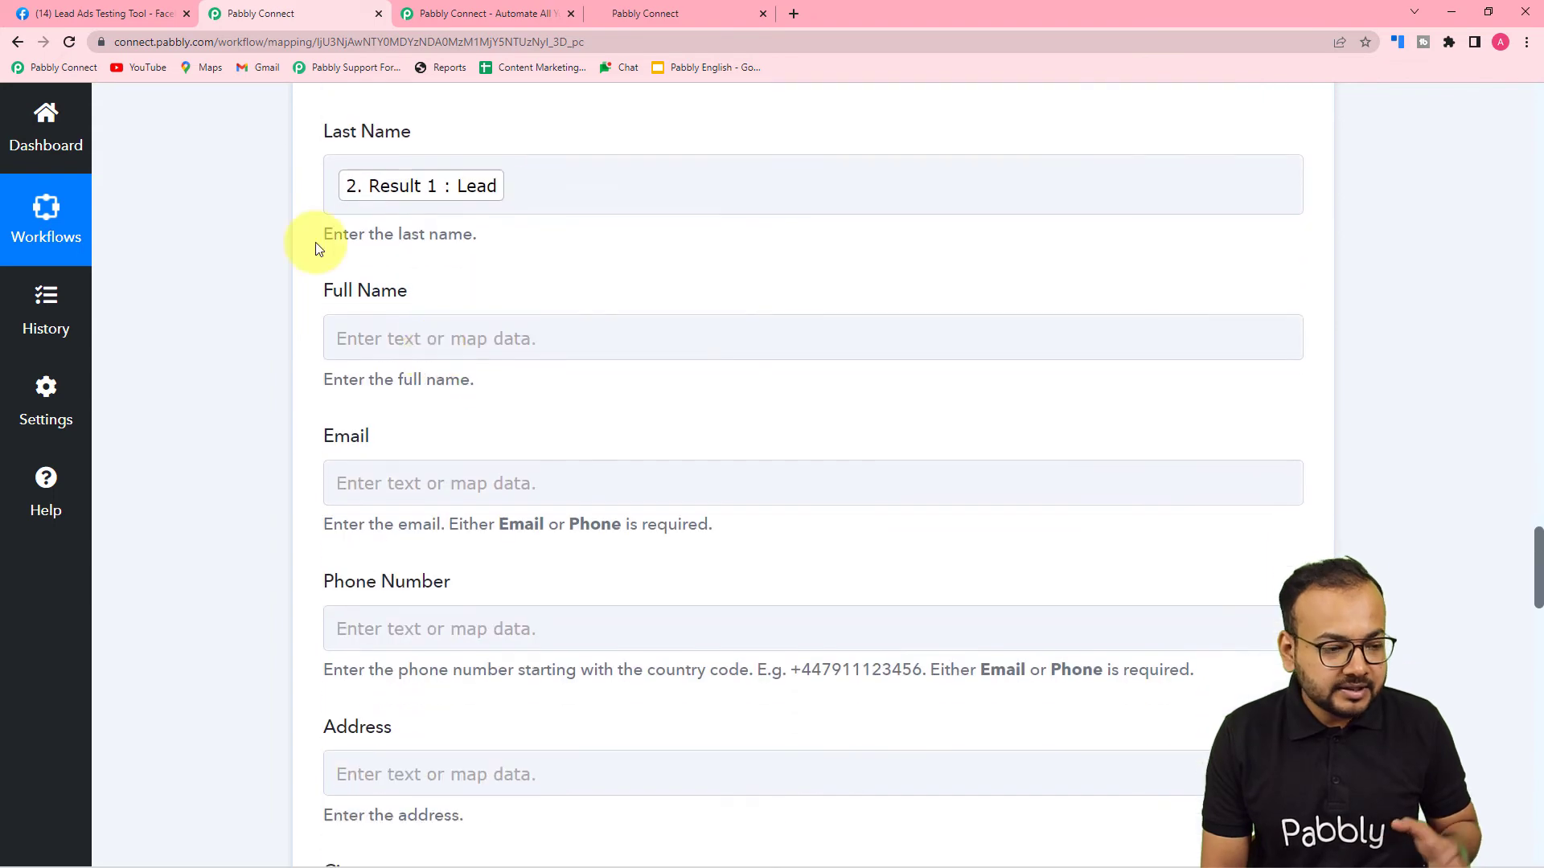
scroll(473, 213, up, 2)
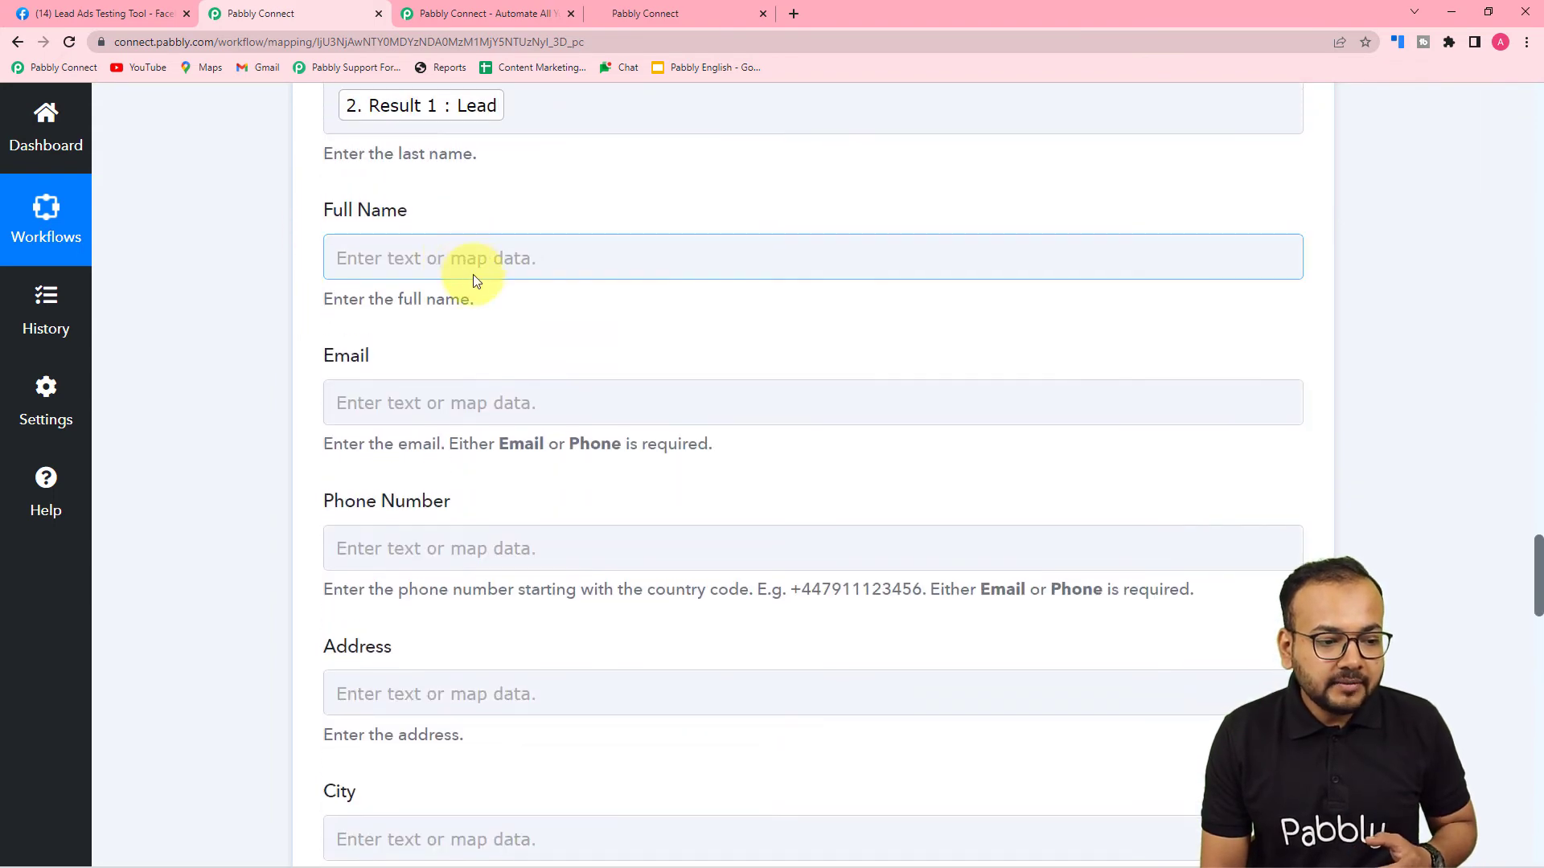
click(476, 269)
click(477, 445)
scroll(511, 731, down, 6)
click(476, 634)
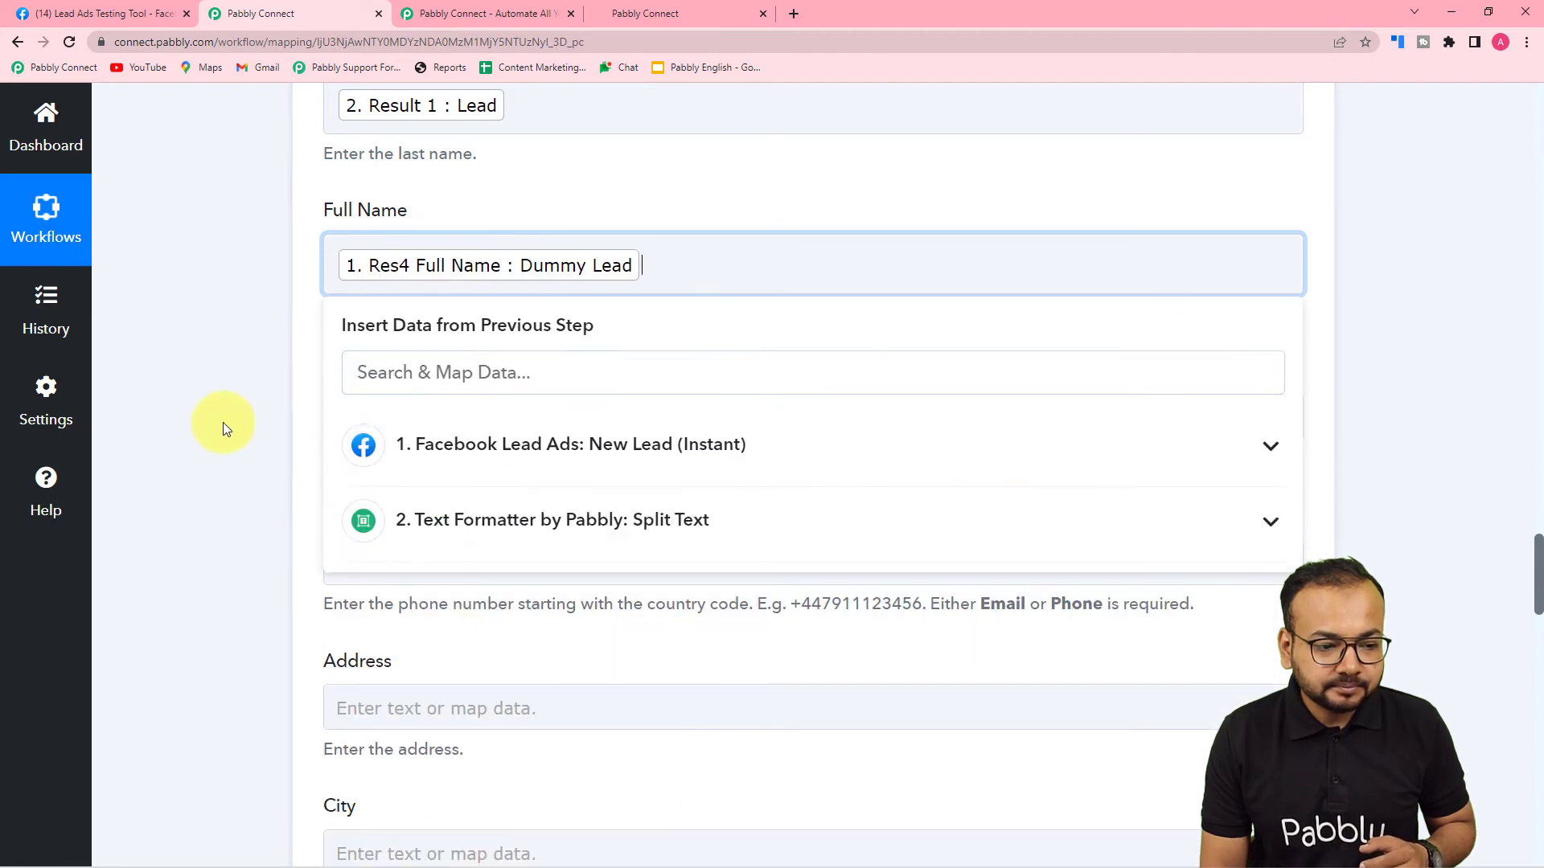
scroll(223, 422, down, 4)
click(409, 175)
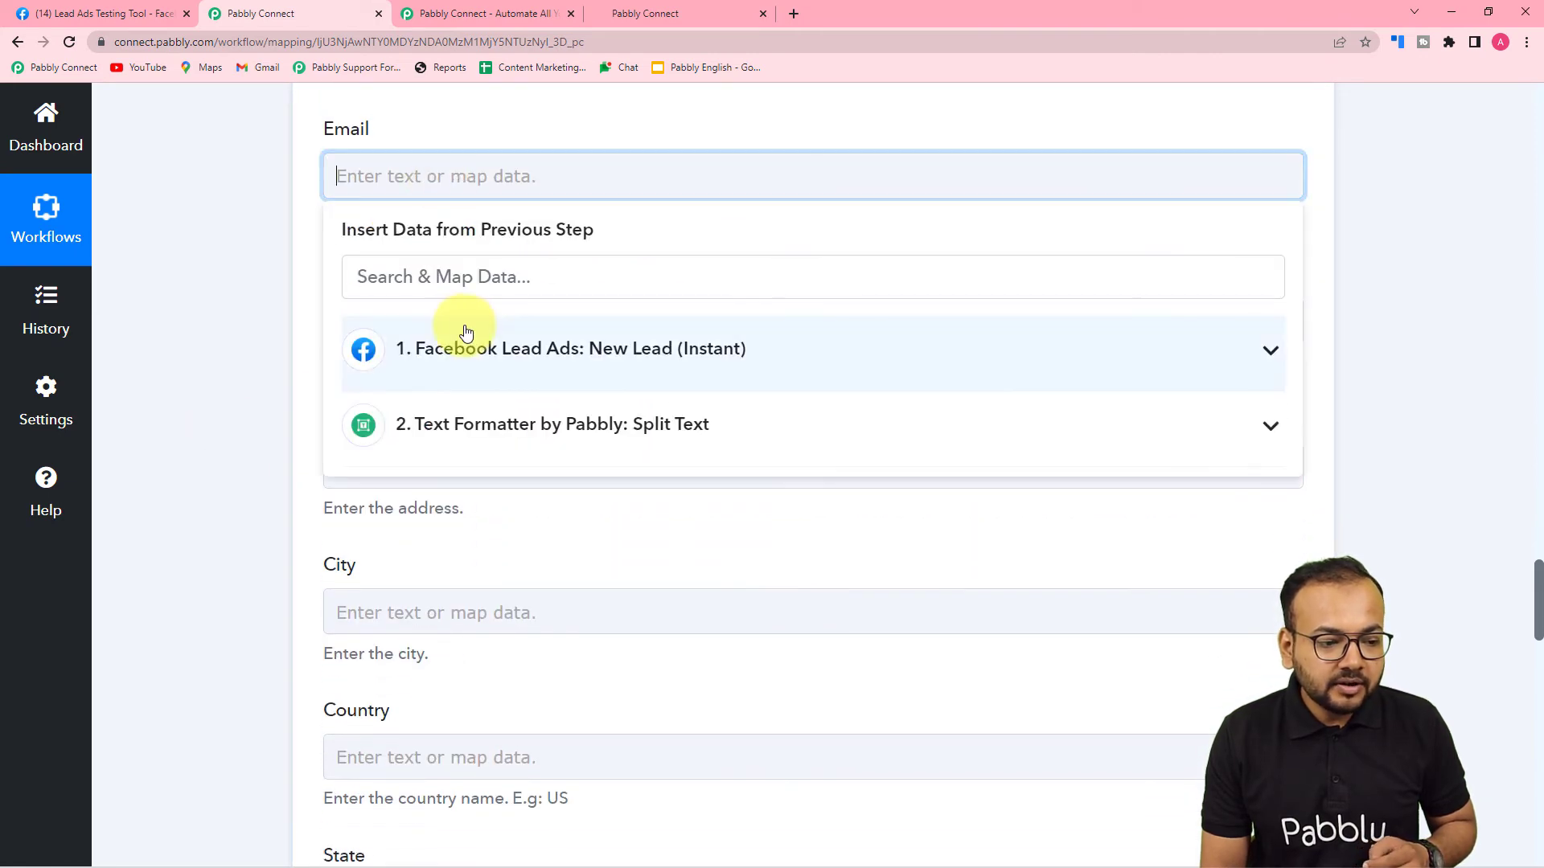
click(449, 348)
scroll(585, 639, down, 5)
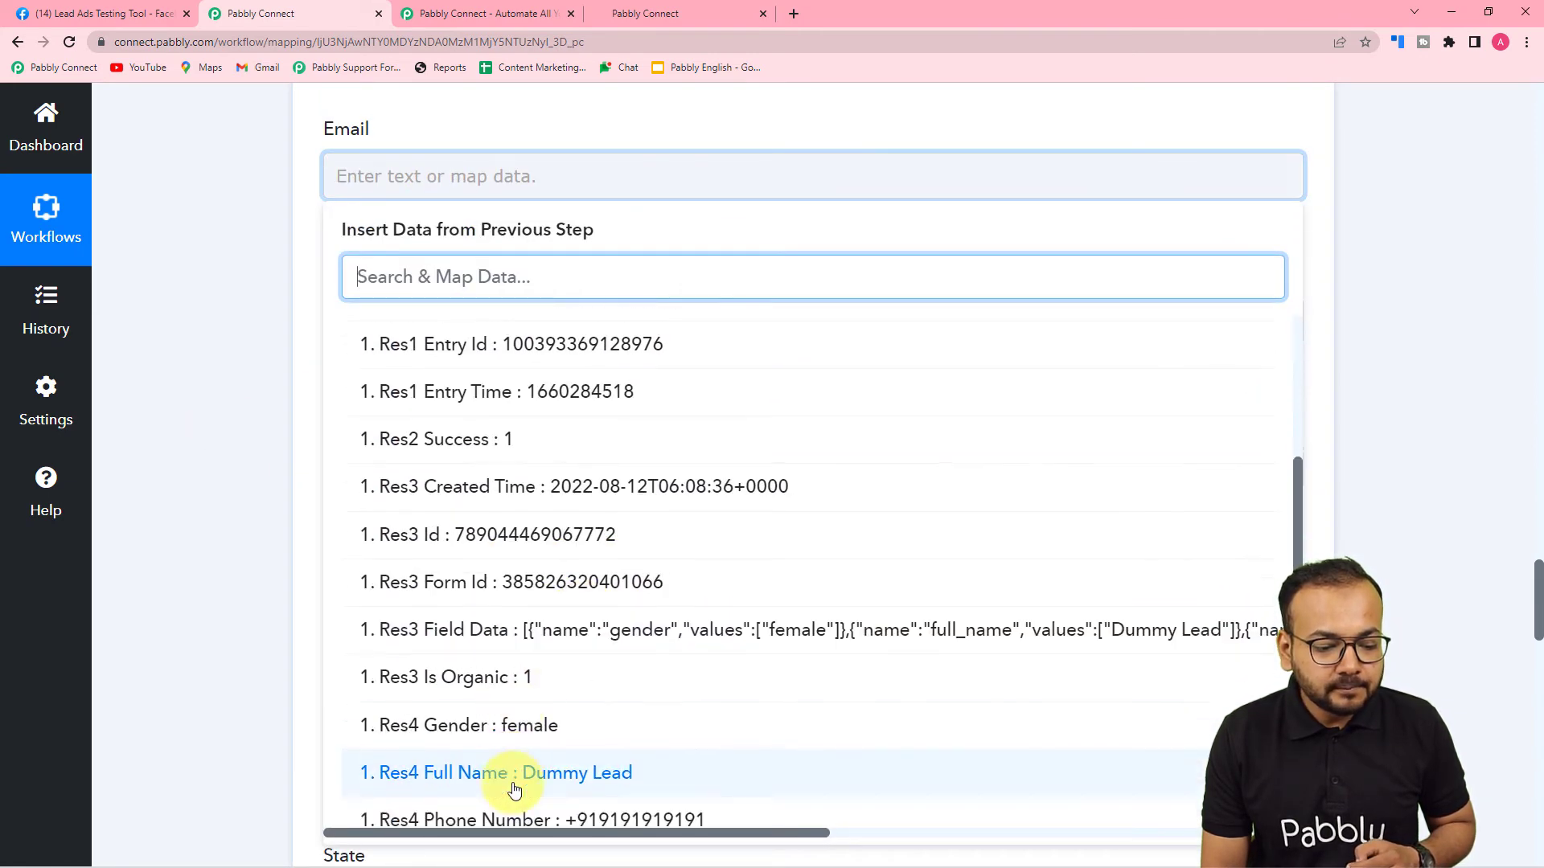
click(549, 730)
click(180, 432)
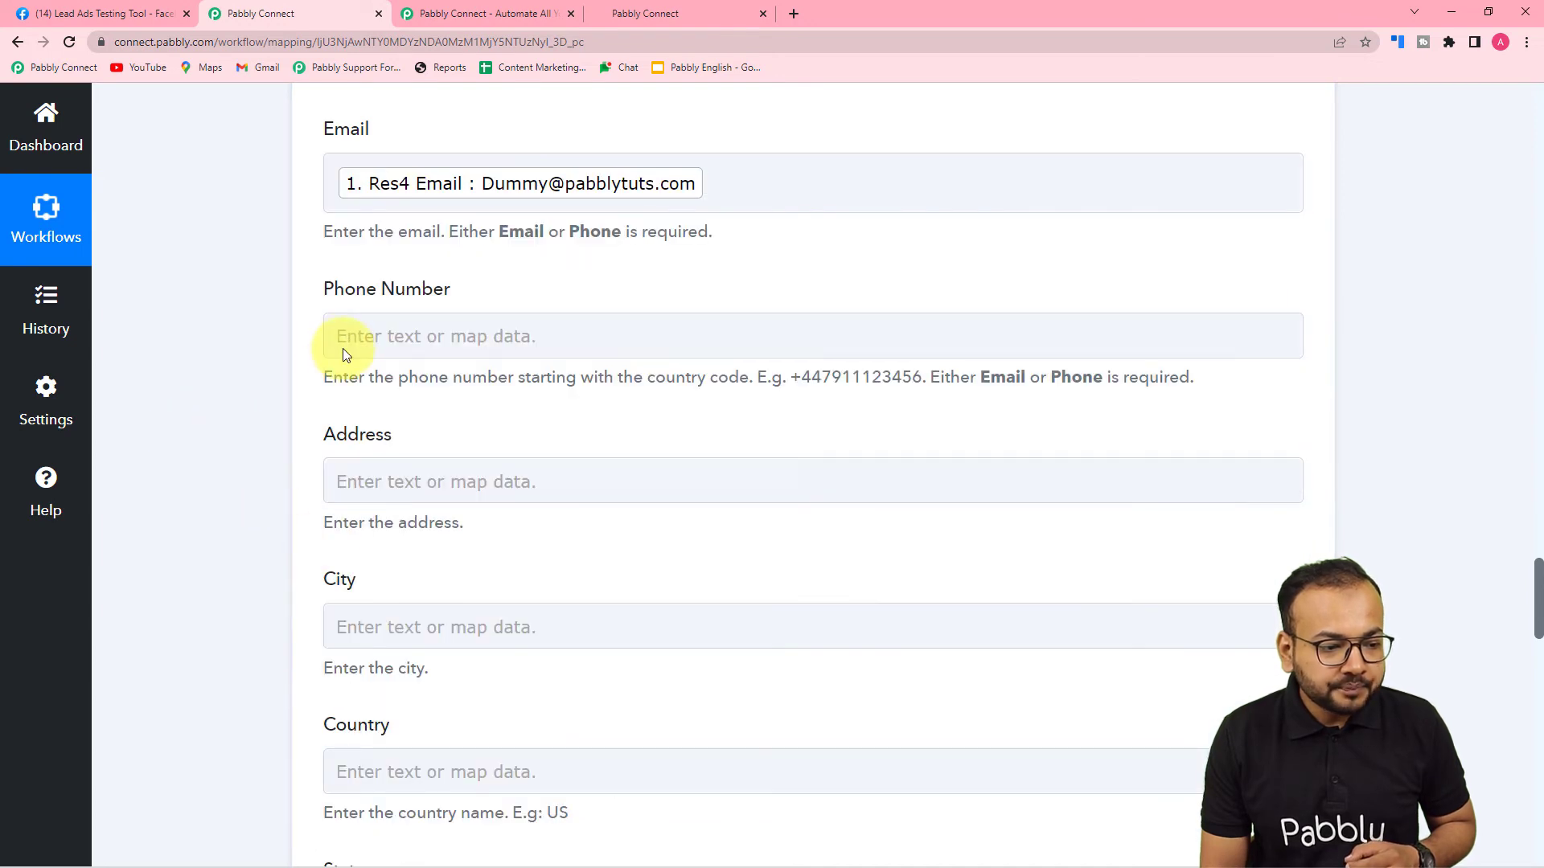
Map the lead's Res4 Phone Number into Phone Number and review the remaining fields.
click(361, 344)
scroll(434, 475, down, 1)
scroll(434, 475, down, 1)
click(465, 338)
scroll(610, 644, down, 5)
click(613, 671)
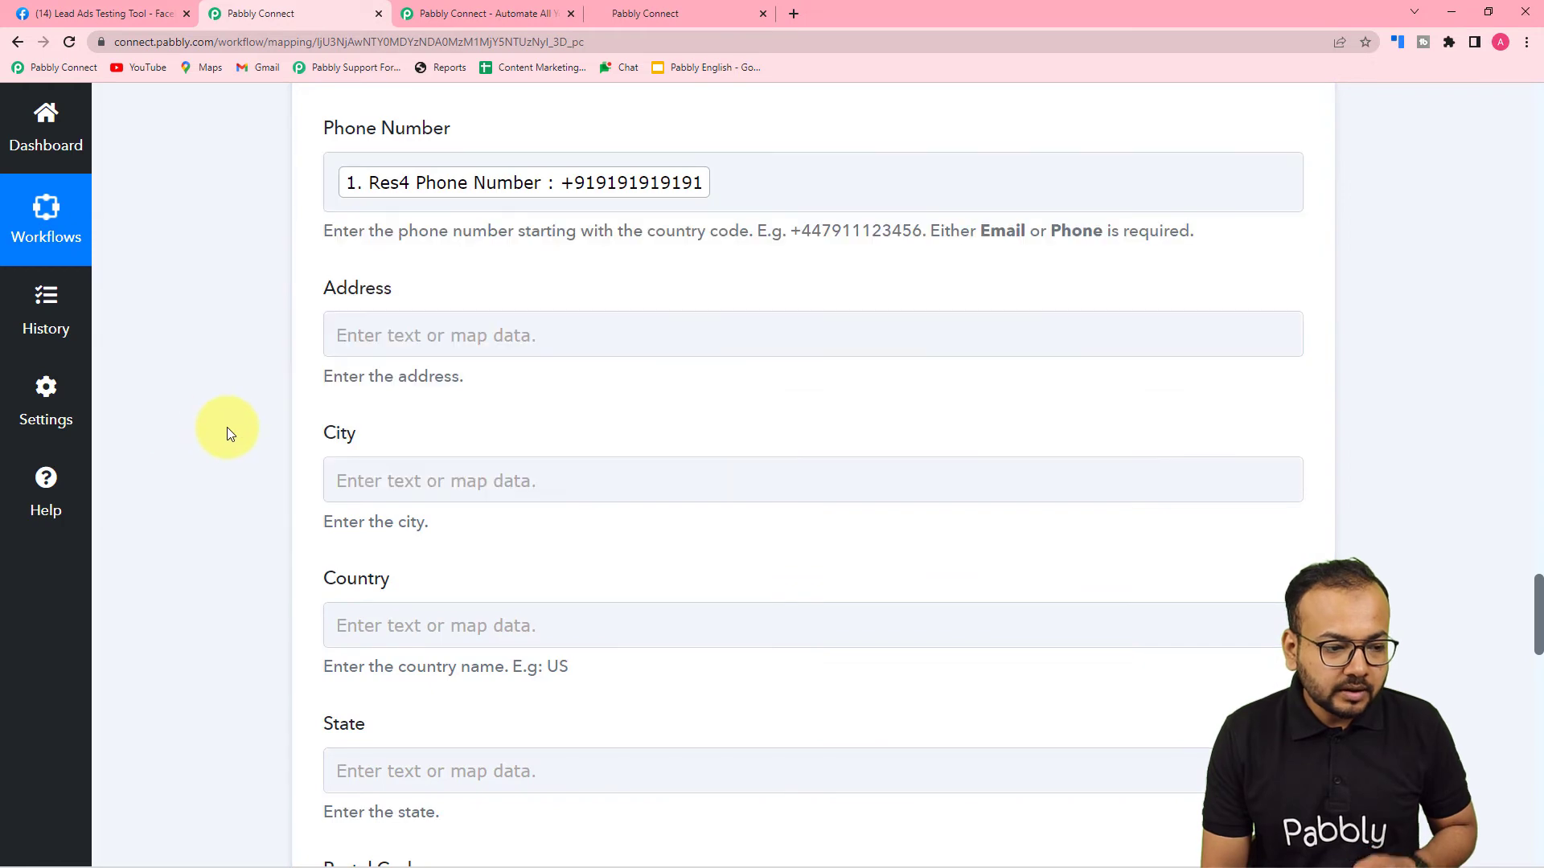
click(227, 427)
scroll(227, 427, down, 1)
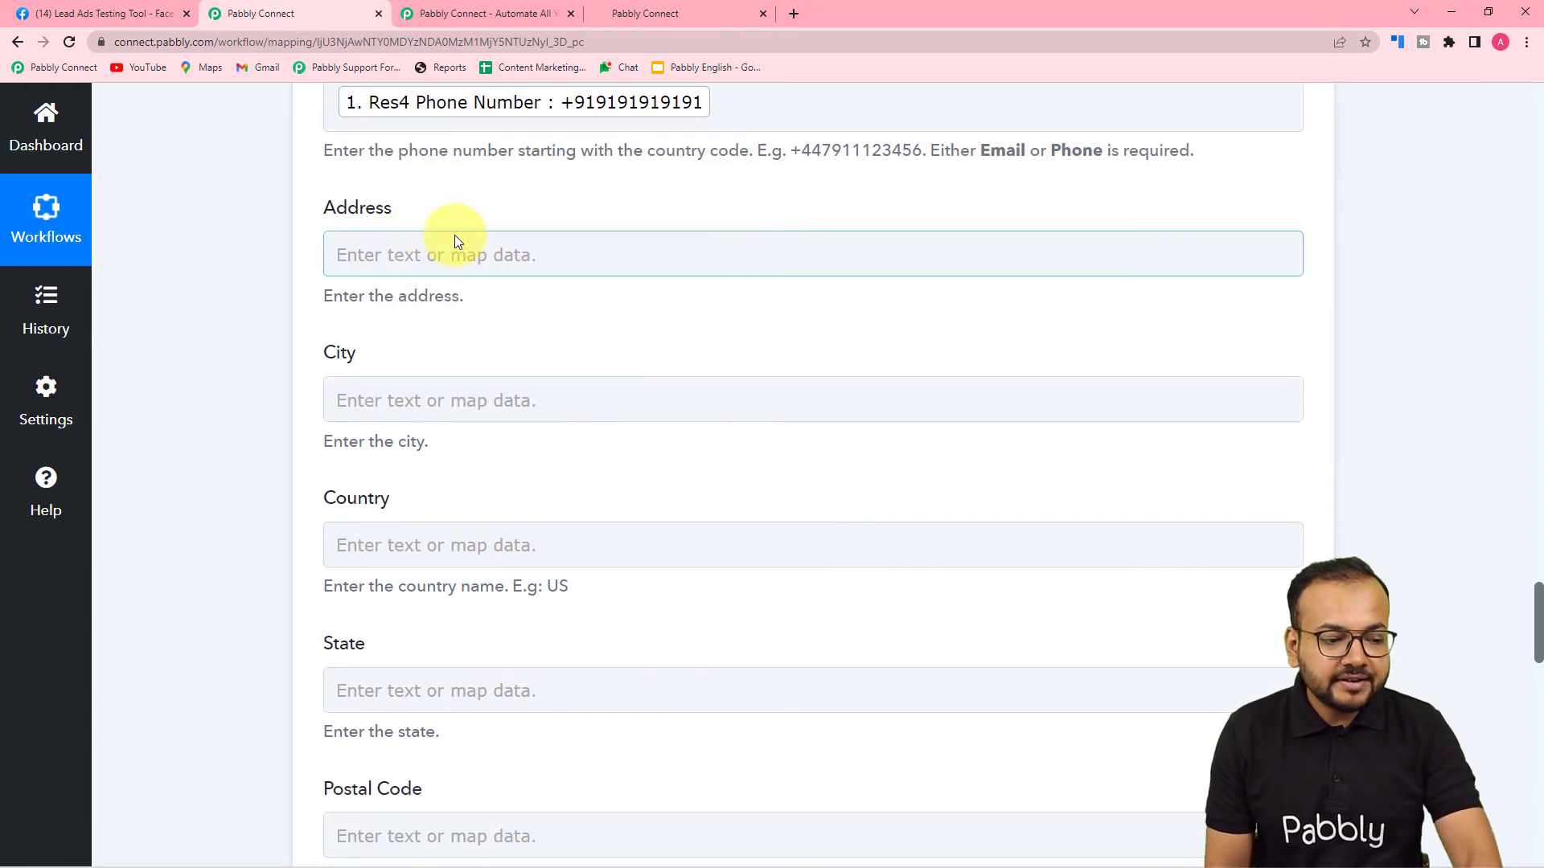
scroll(455, 234, down, 3)
scroll(455, 234, down, 7)
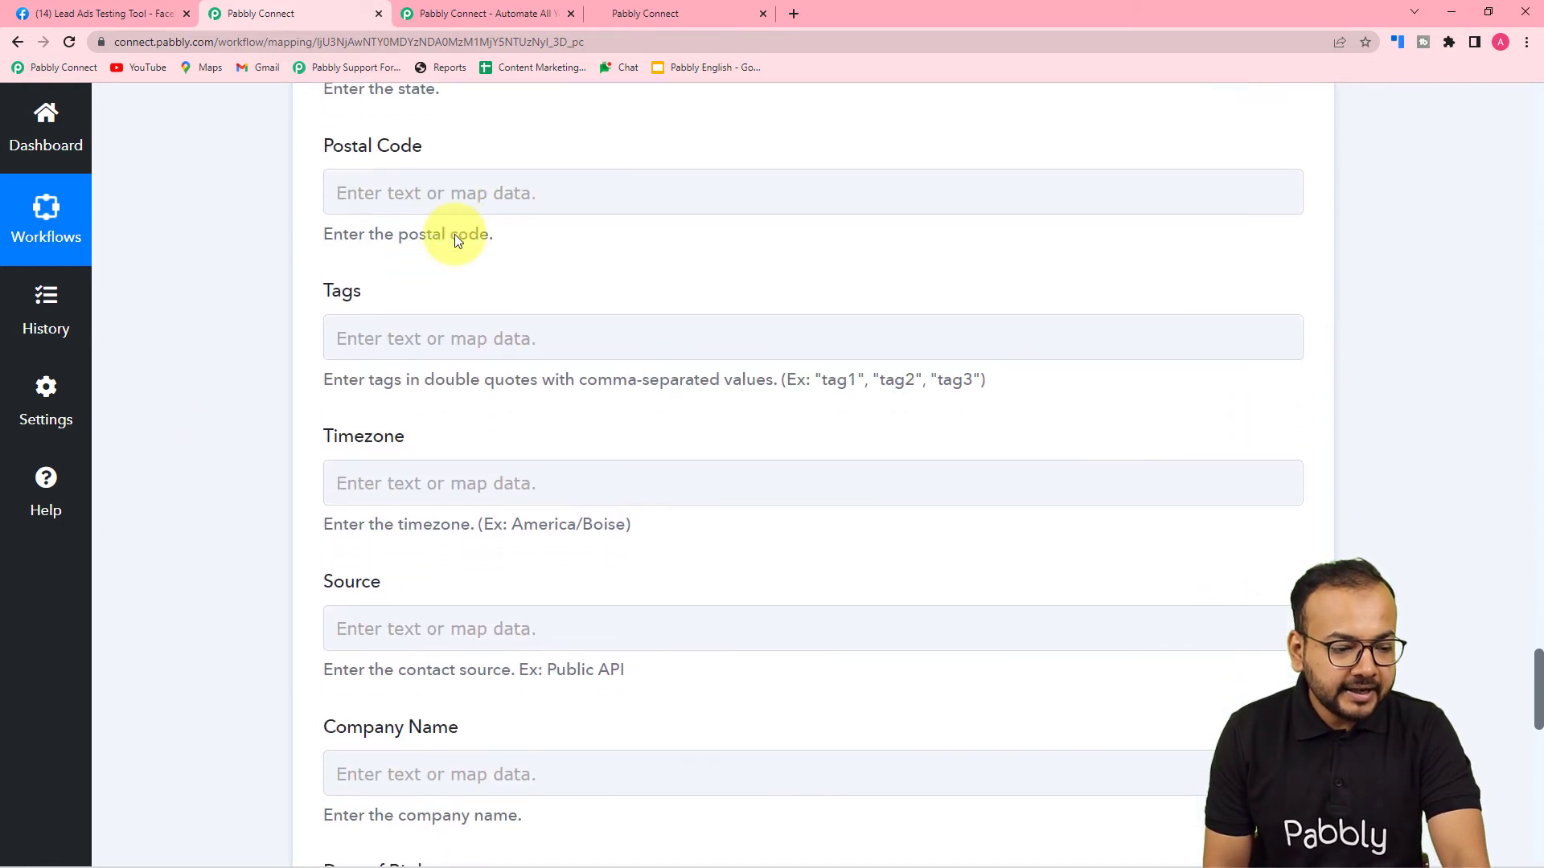
scroll(507, 275, down, 2)
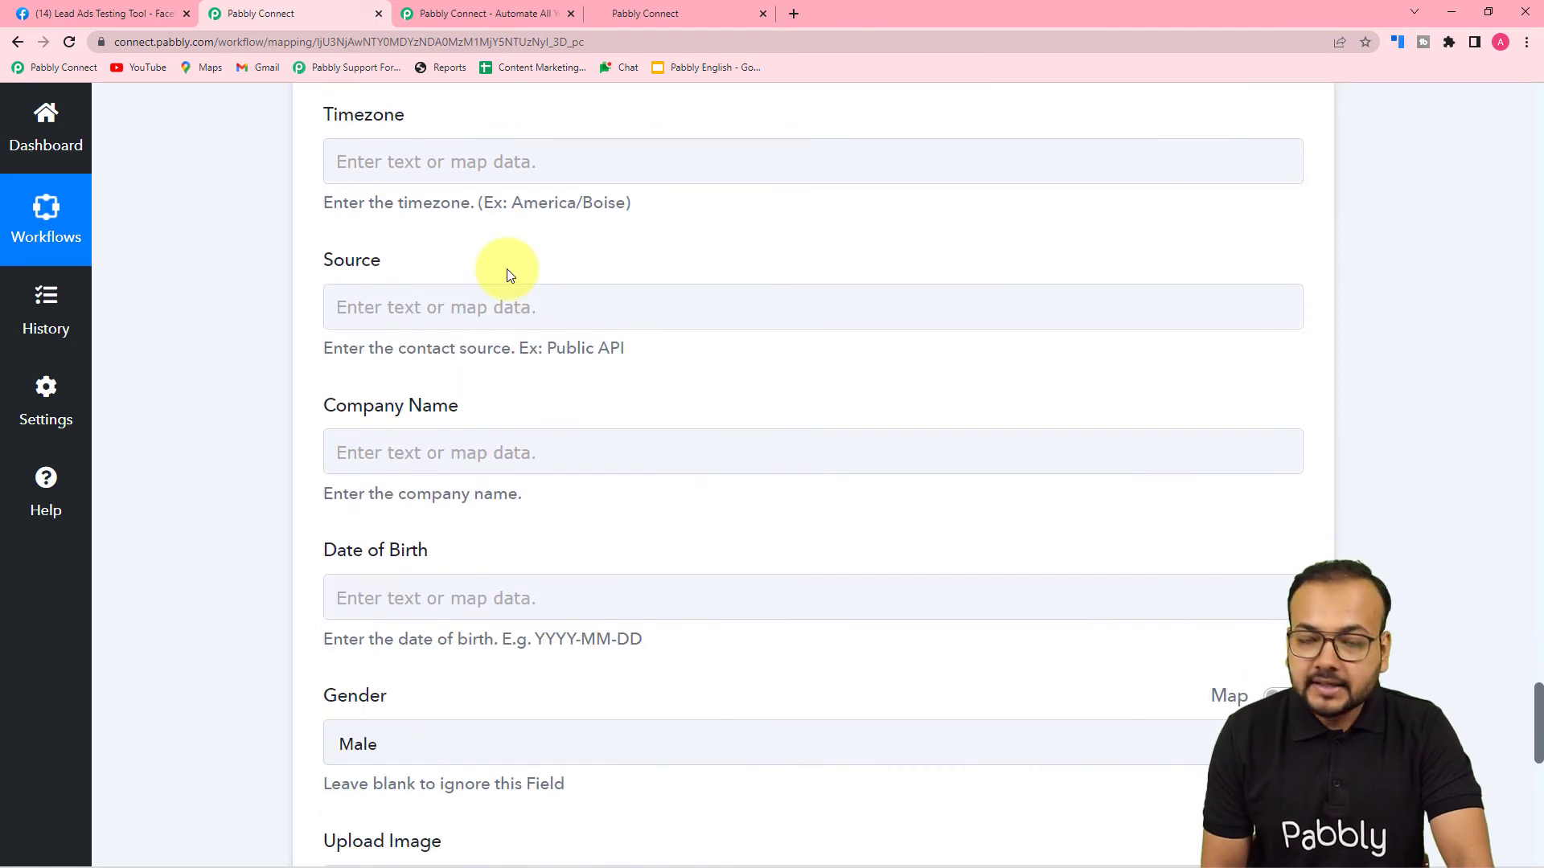
scroll(506, 274, down, 5)
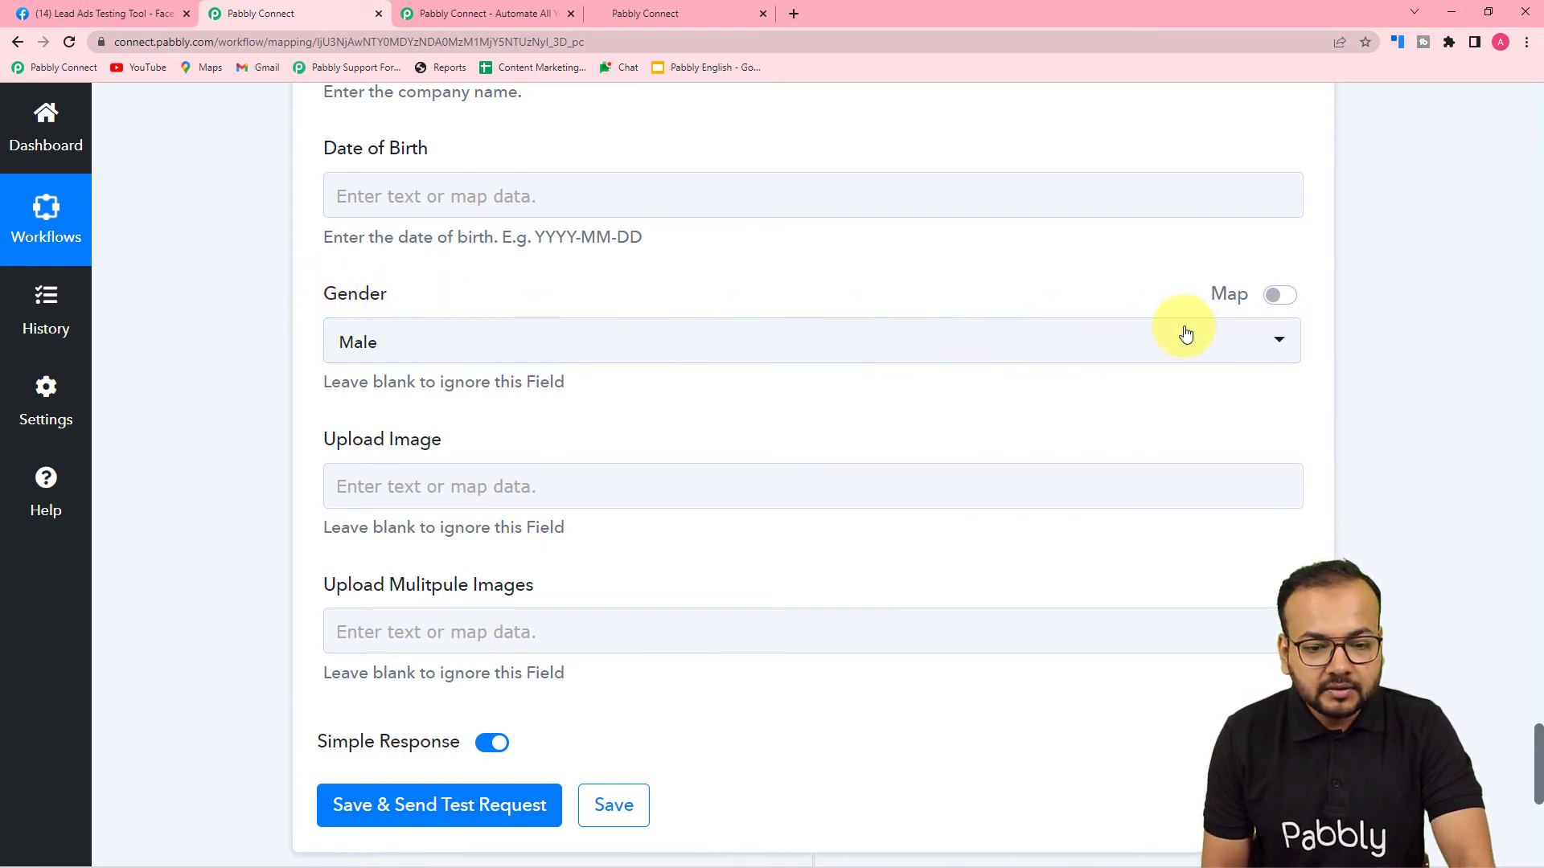
scroll(531, 333, up, 2)
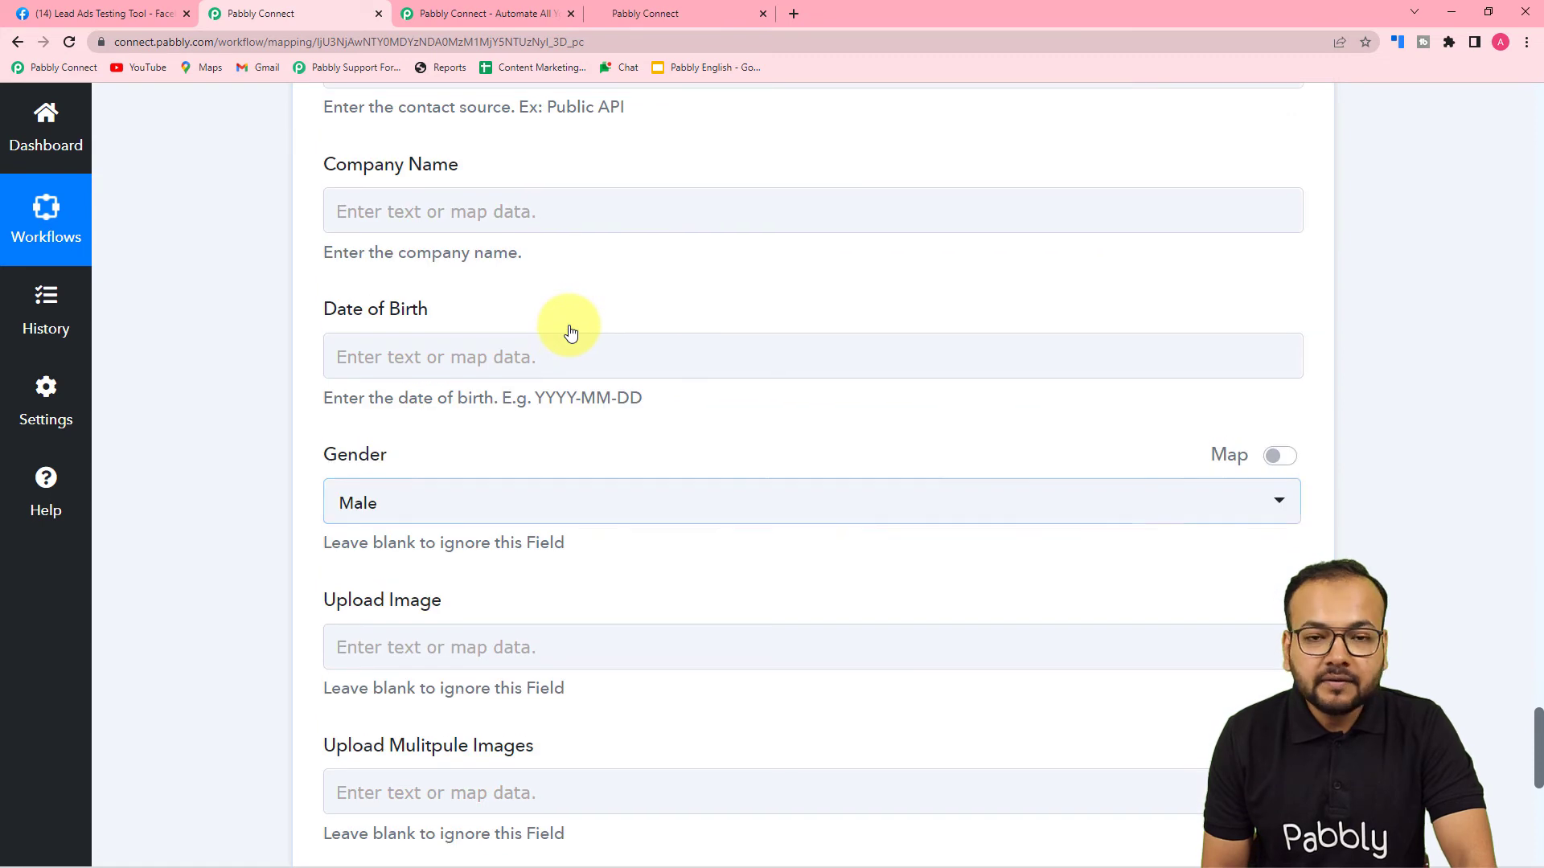
Switch Gender to mapped data, replacing Male with 1. Res4 Gender : female.
click(1281, 458)
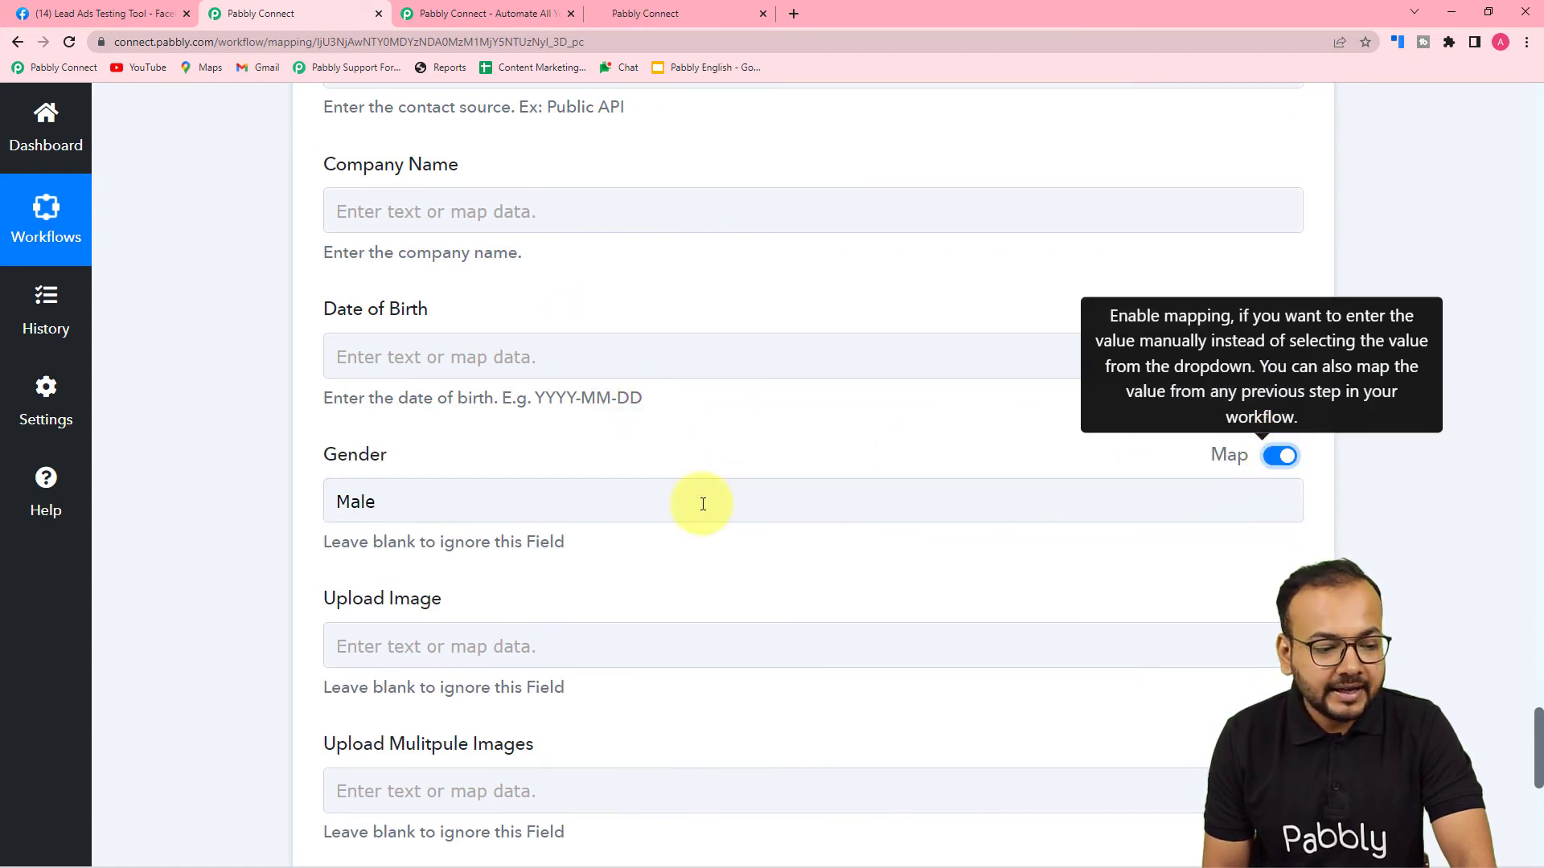
click(405, 514)
key(BackSpace)
key(BackSpace)
key(BackSpace)
key(BackSpace)
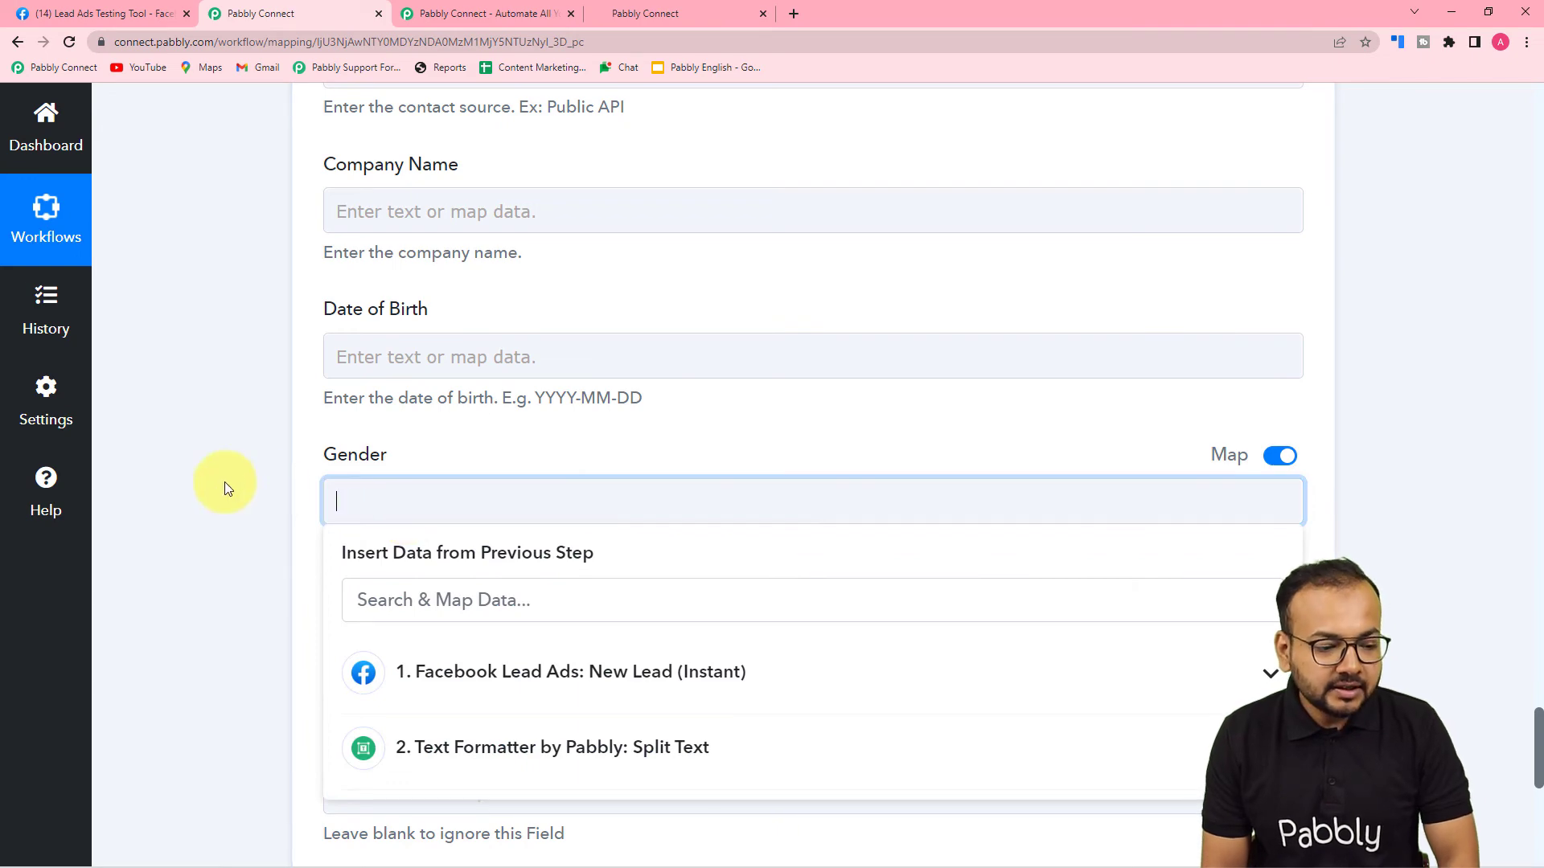
scroll(224, 487, down, 3)
click(466, 451)
scroll(491, 628, down, 6)
click(539, 586)
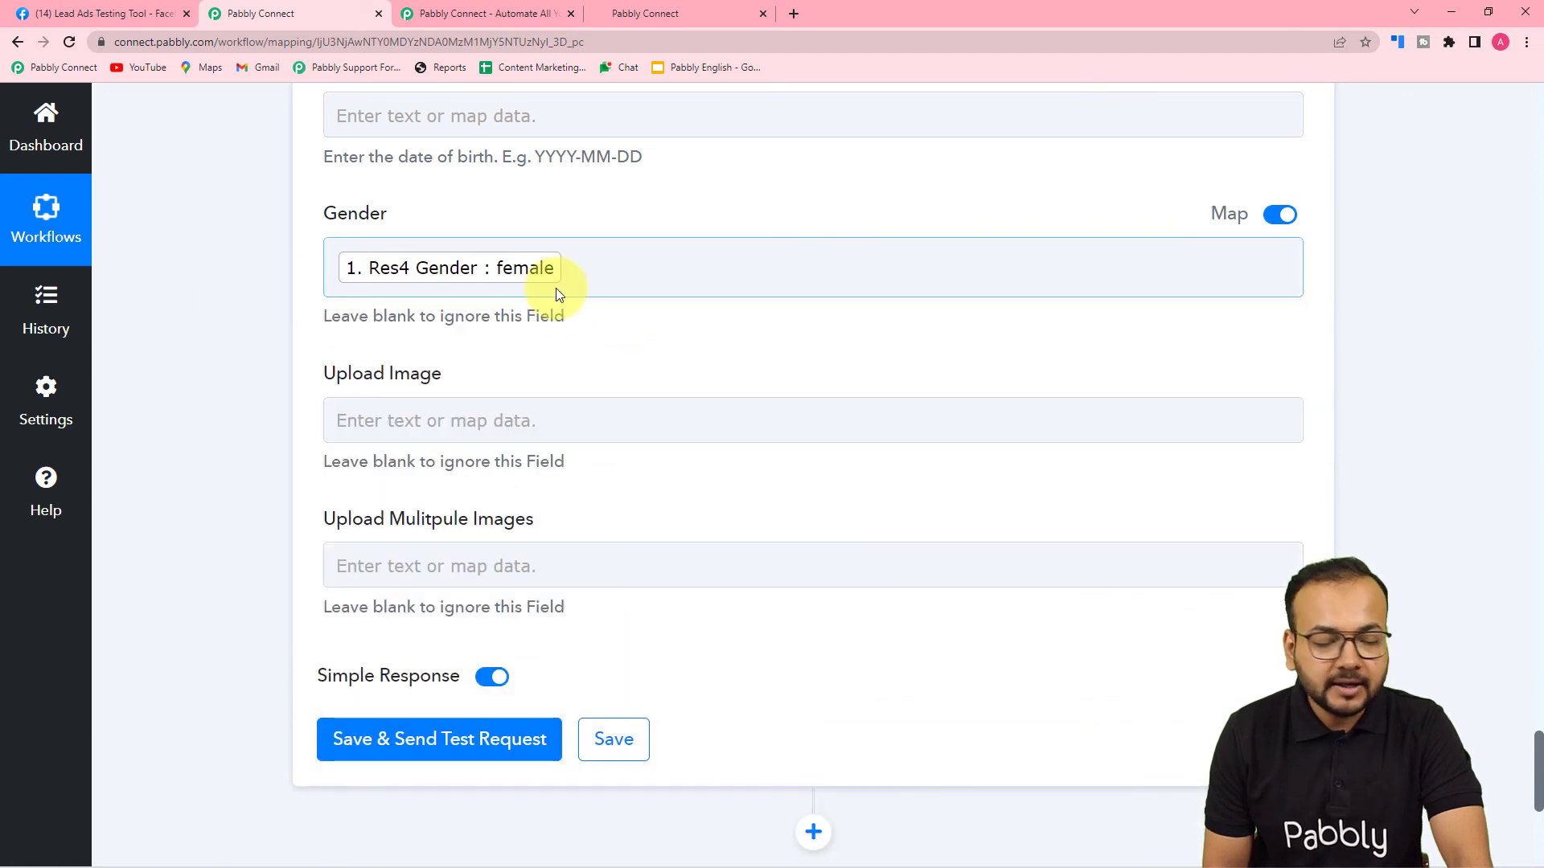
scroll(243, 331, down, 3)
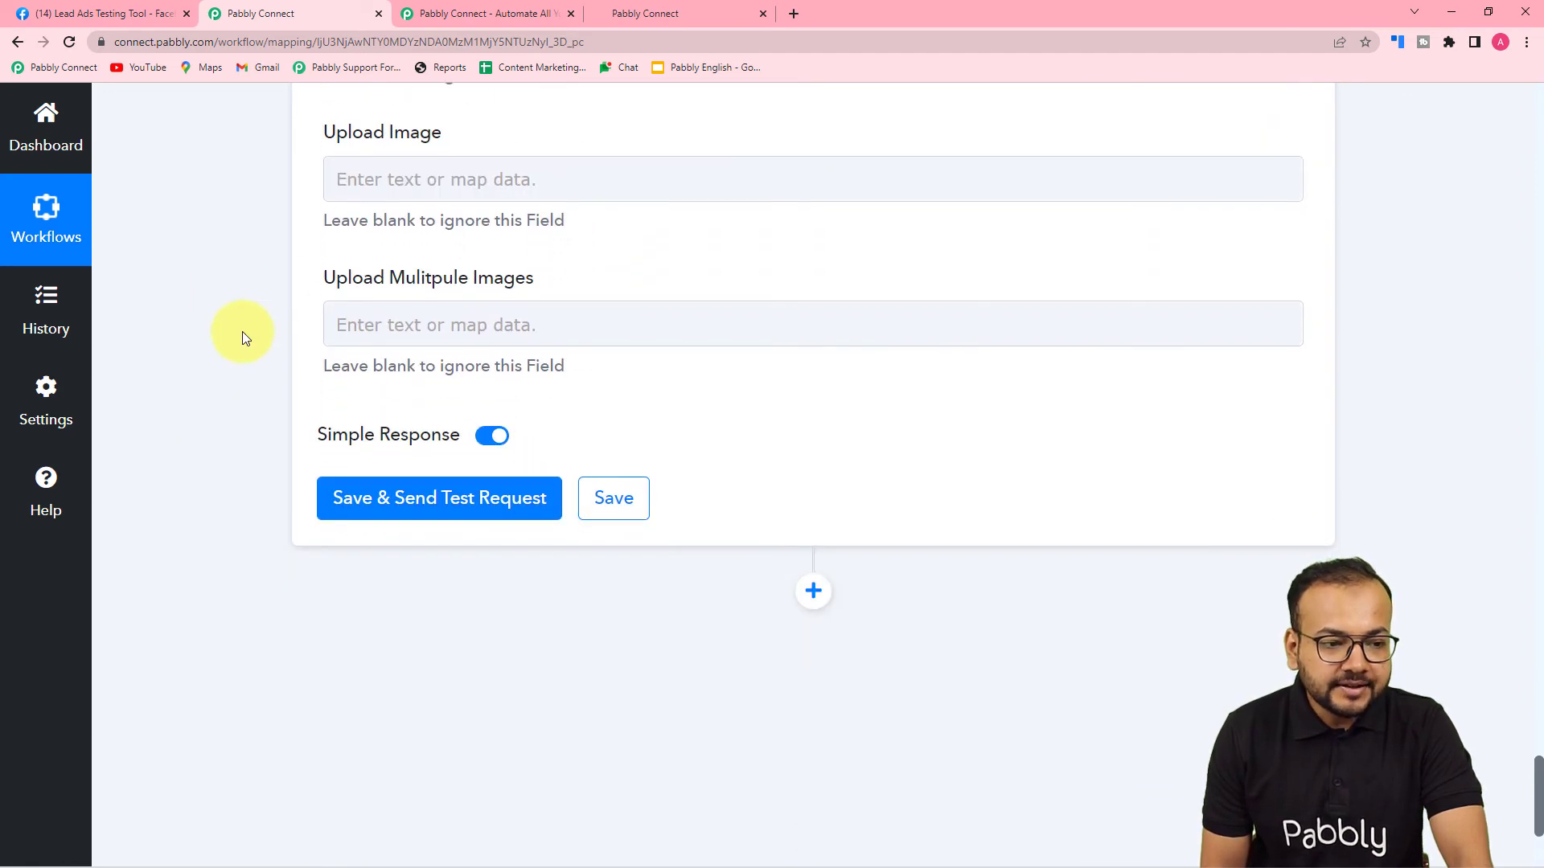
Review the HighLevel action's mapped first name, last name, email, phone and gender fields.
scroll(243, 332, up, 20)
scroll(243, 331, up, 15)
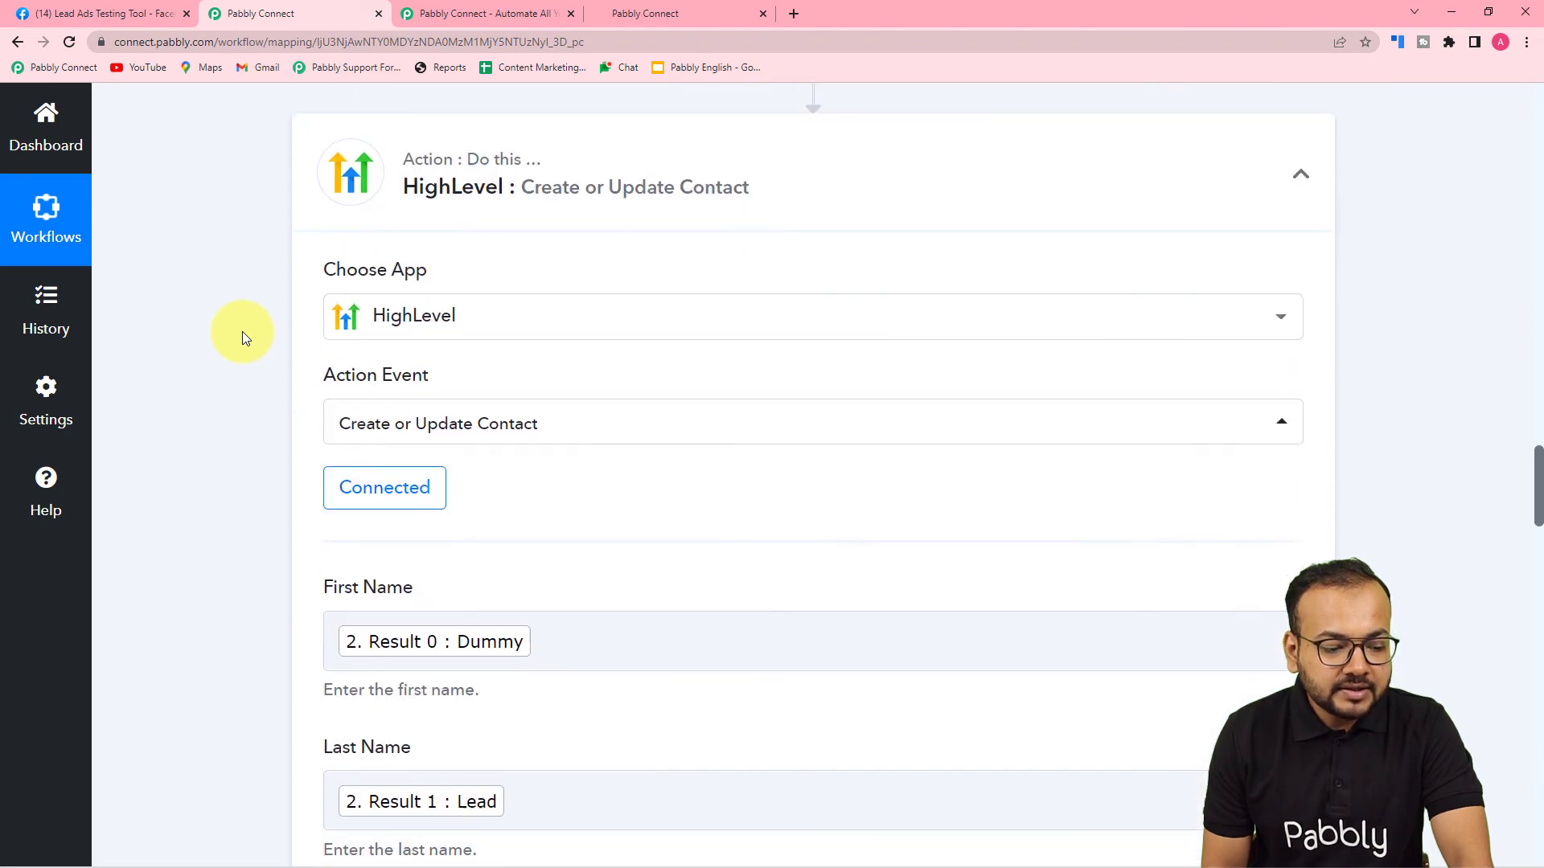
scroll(243, 336, down, 4)
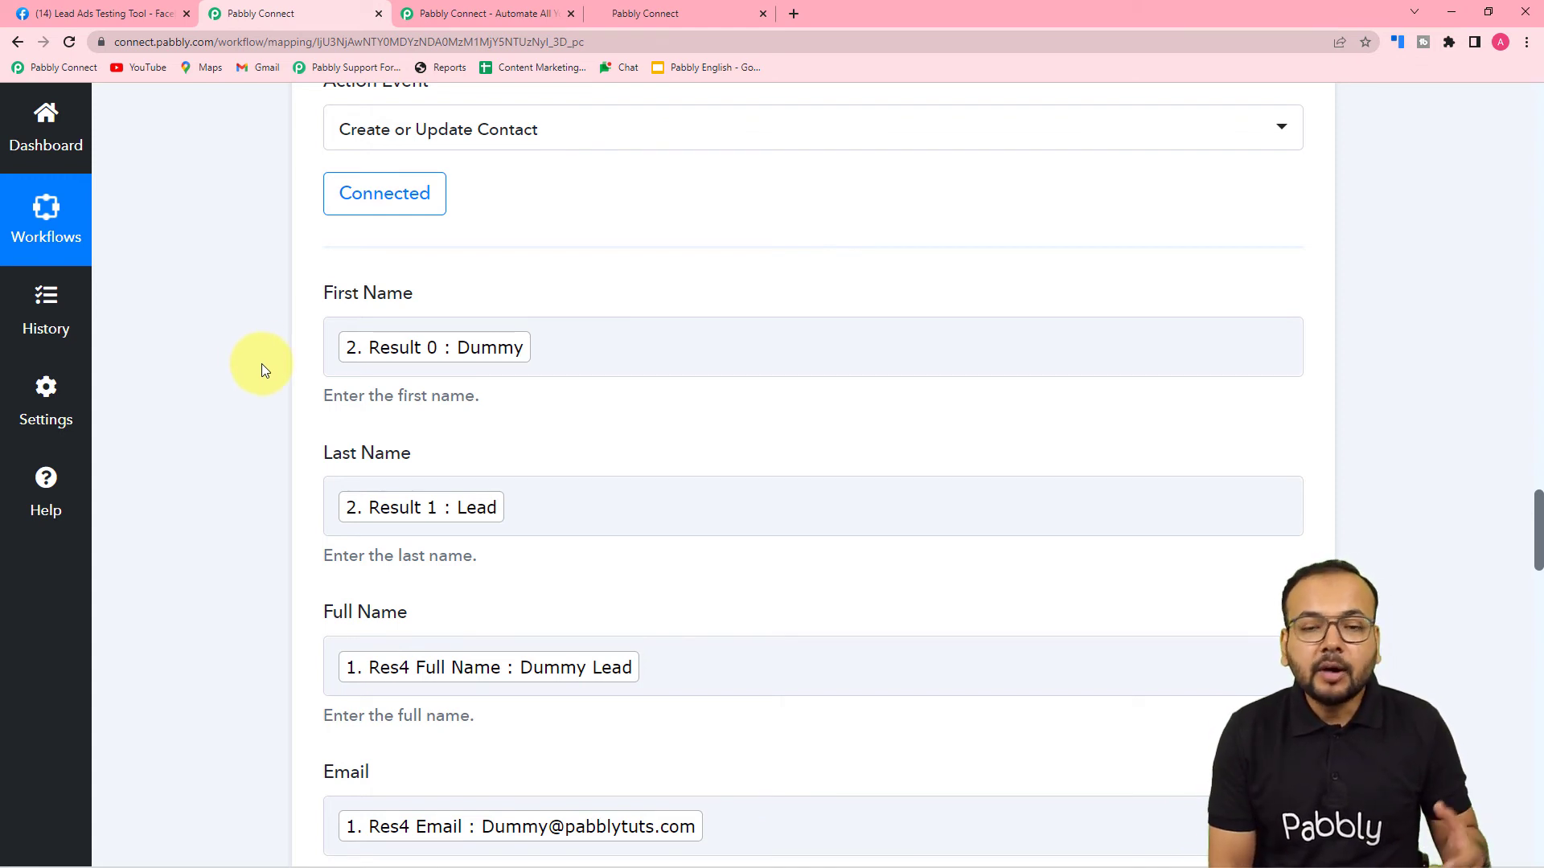
scroll(262, 363, down, 1)
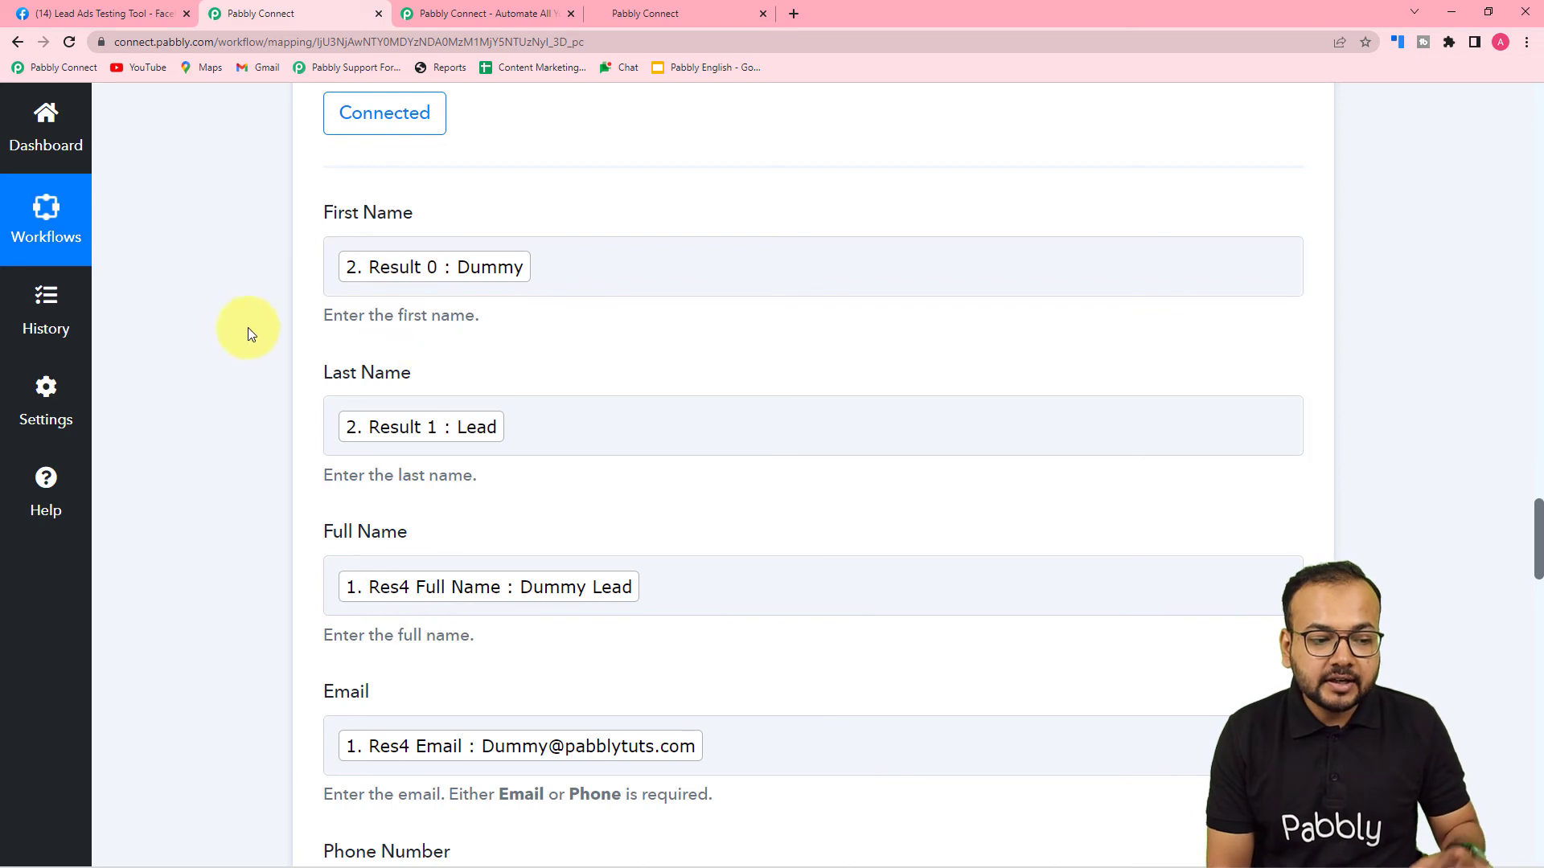
scroll(238, 331, down, 4)
scroll(239, 335, down, 9)
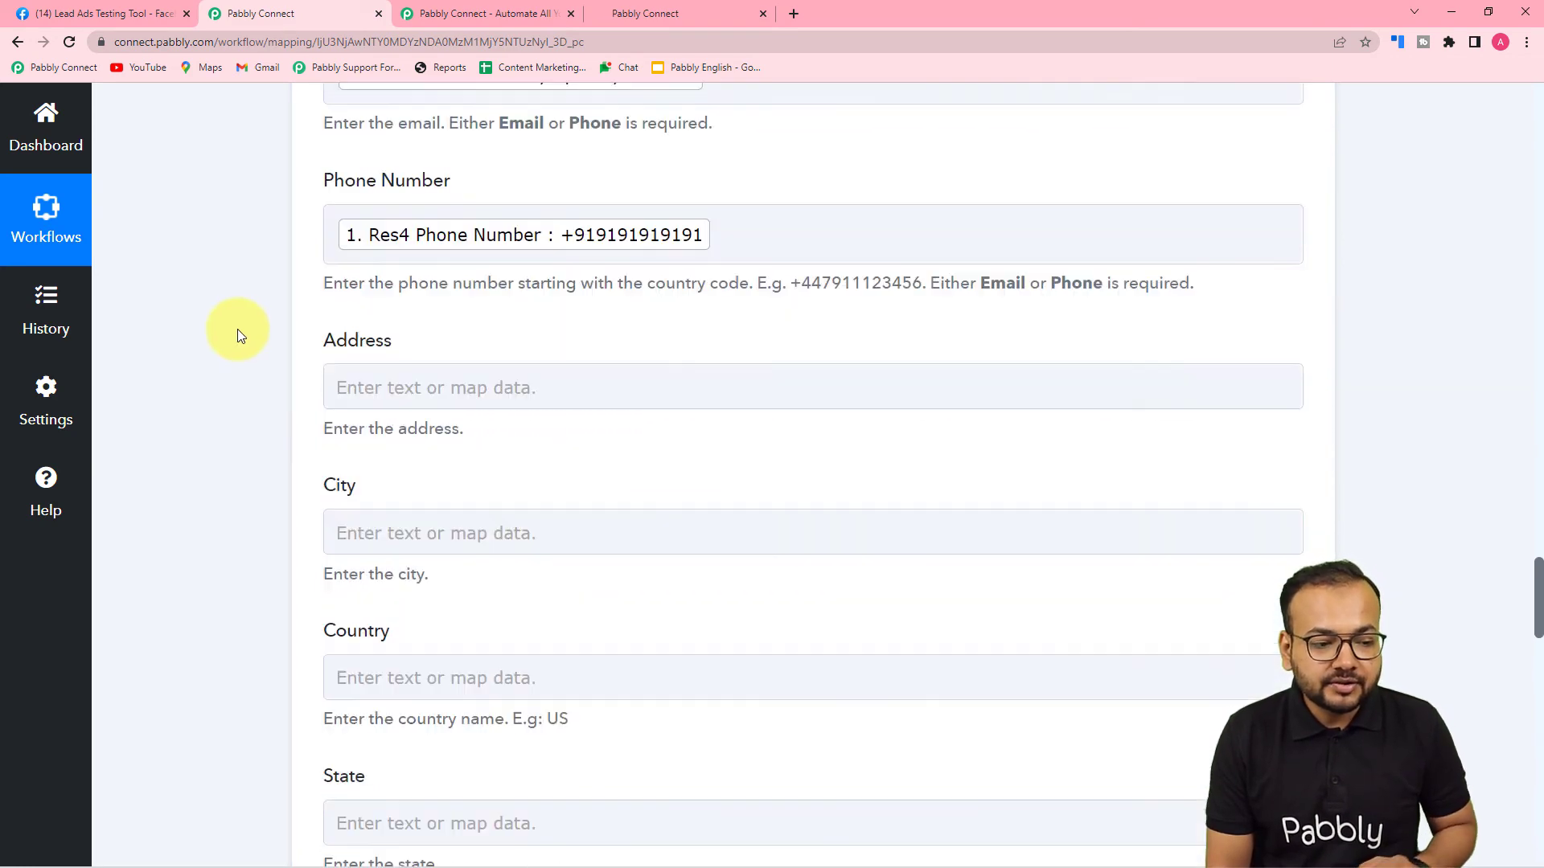
scroll(238, 331, down, 16)
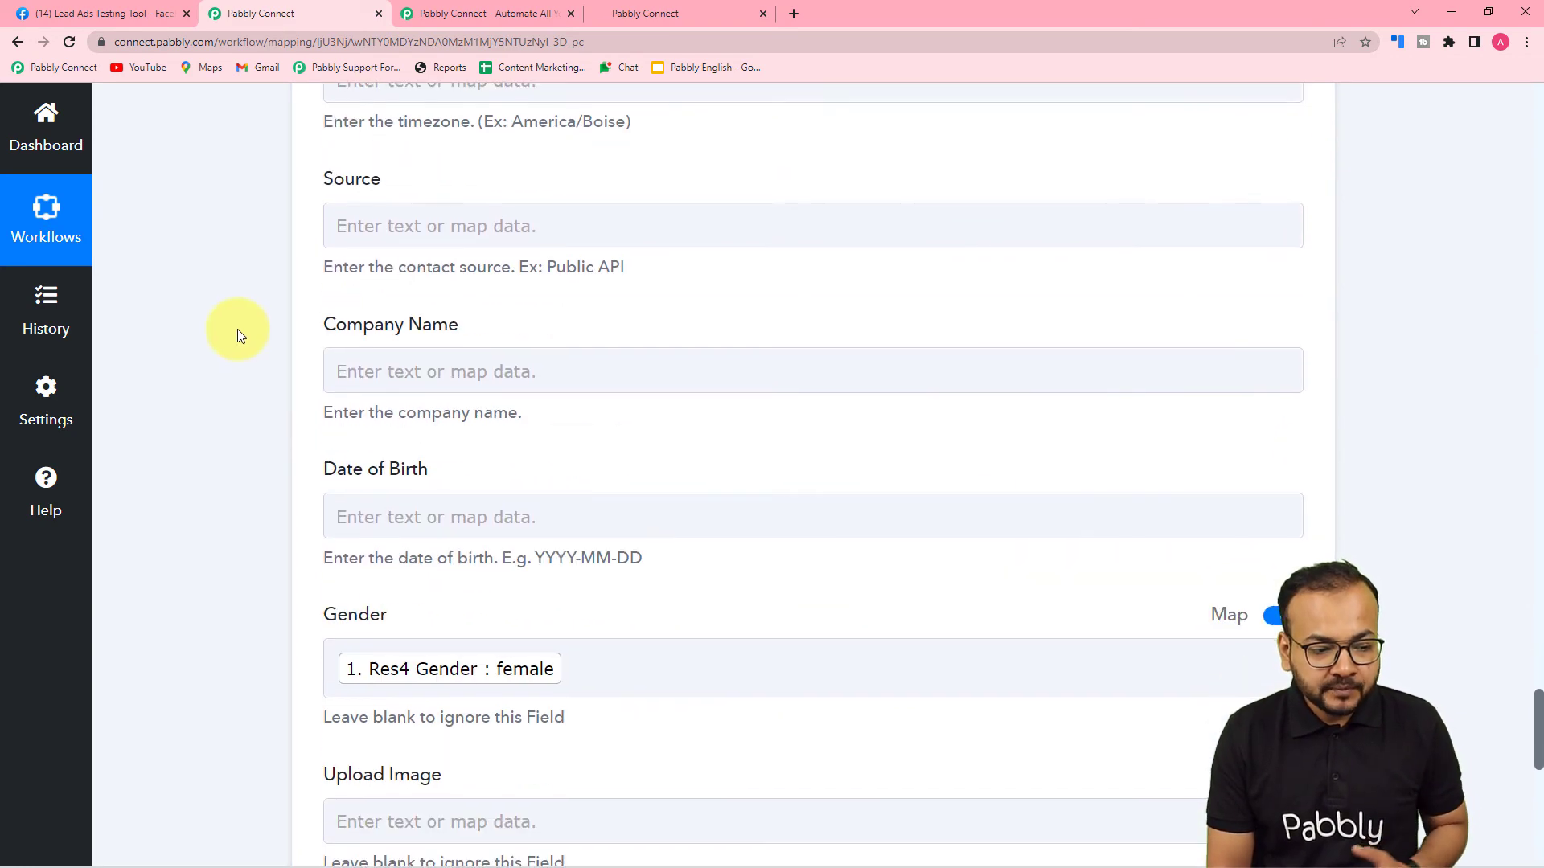
scroll(238, 336, down, 2)
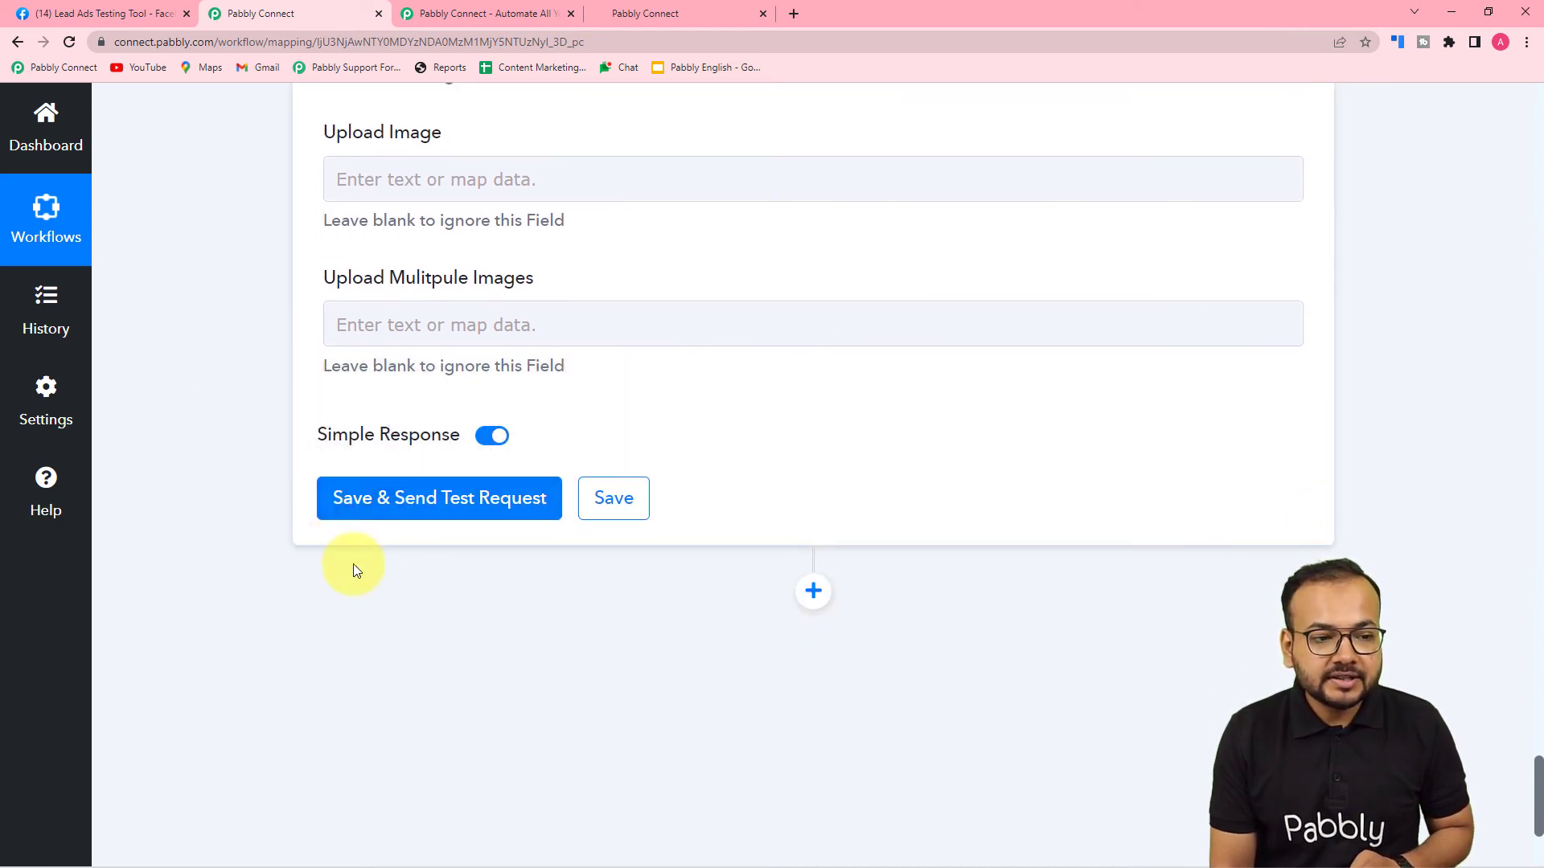
click(647, 15)
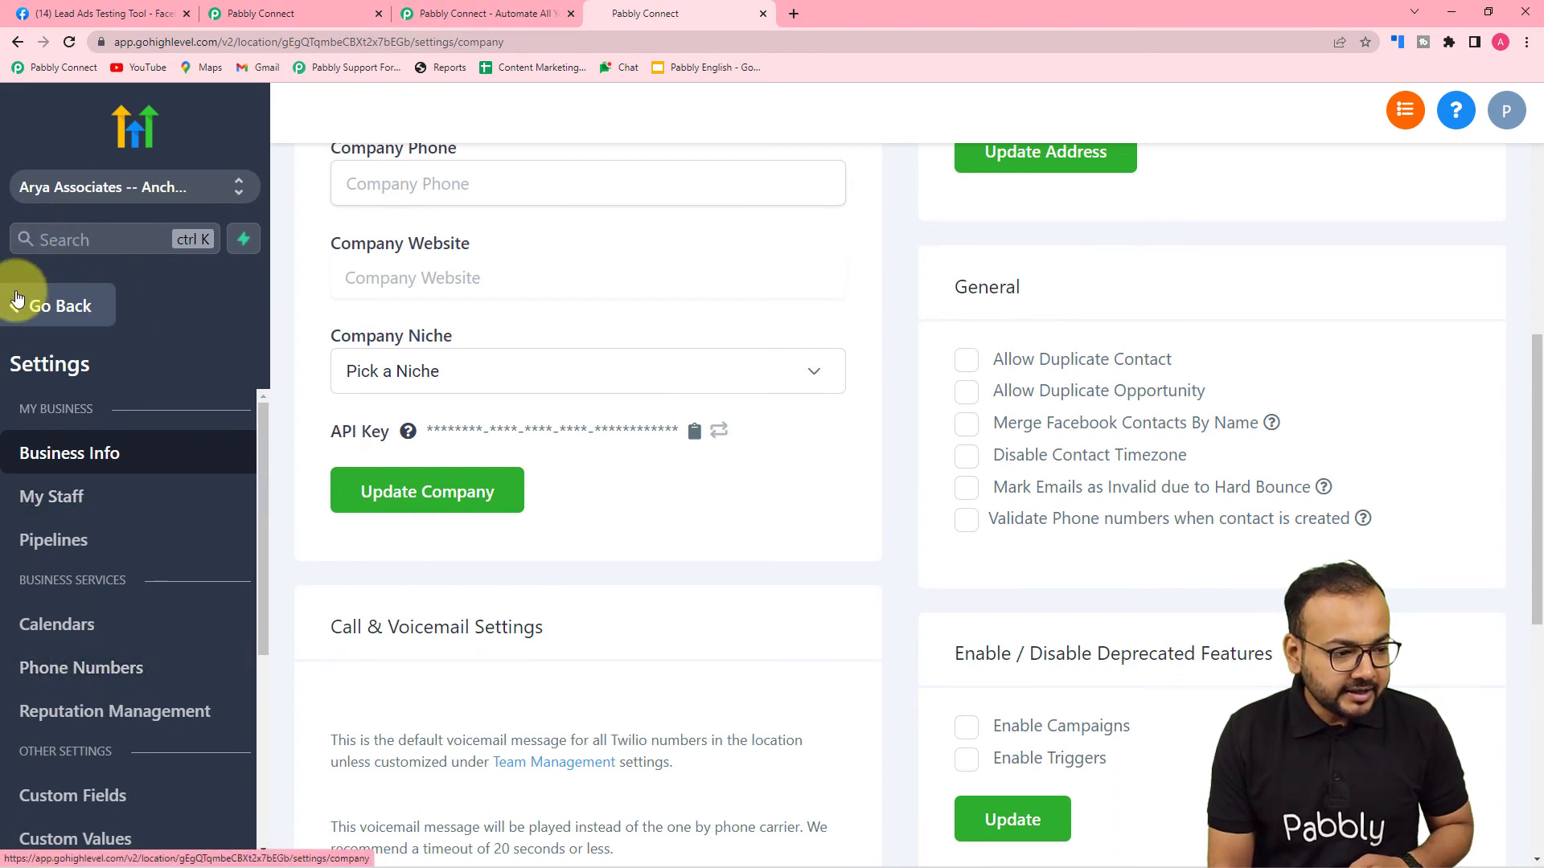
Check that HighLevel's Contacts list still holds only one existing record.
click(36, 306)
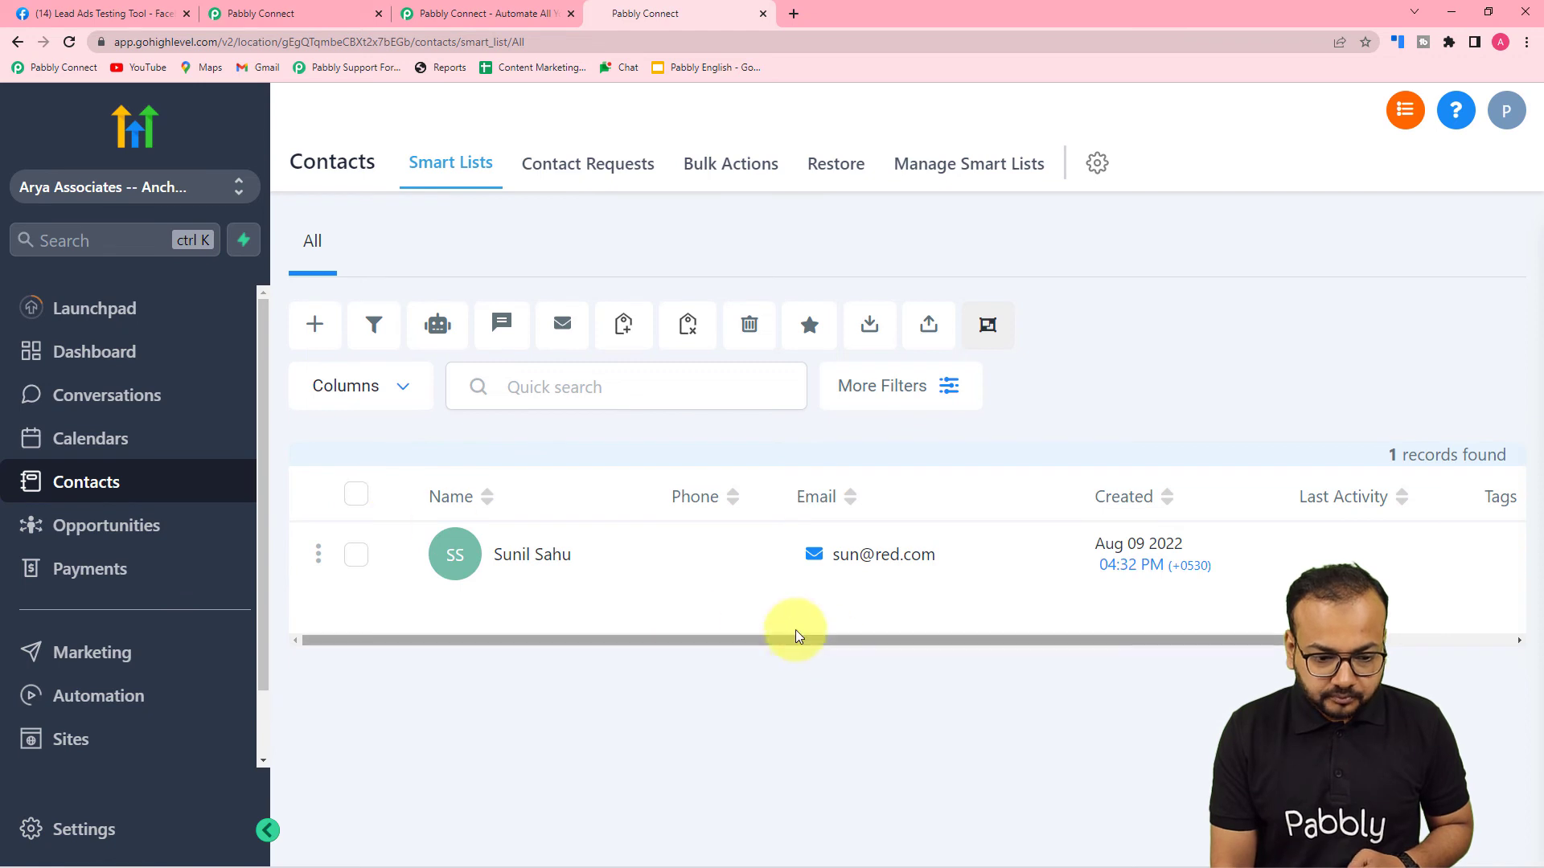
drag(788, 641, 672, 682)
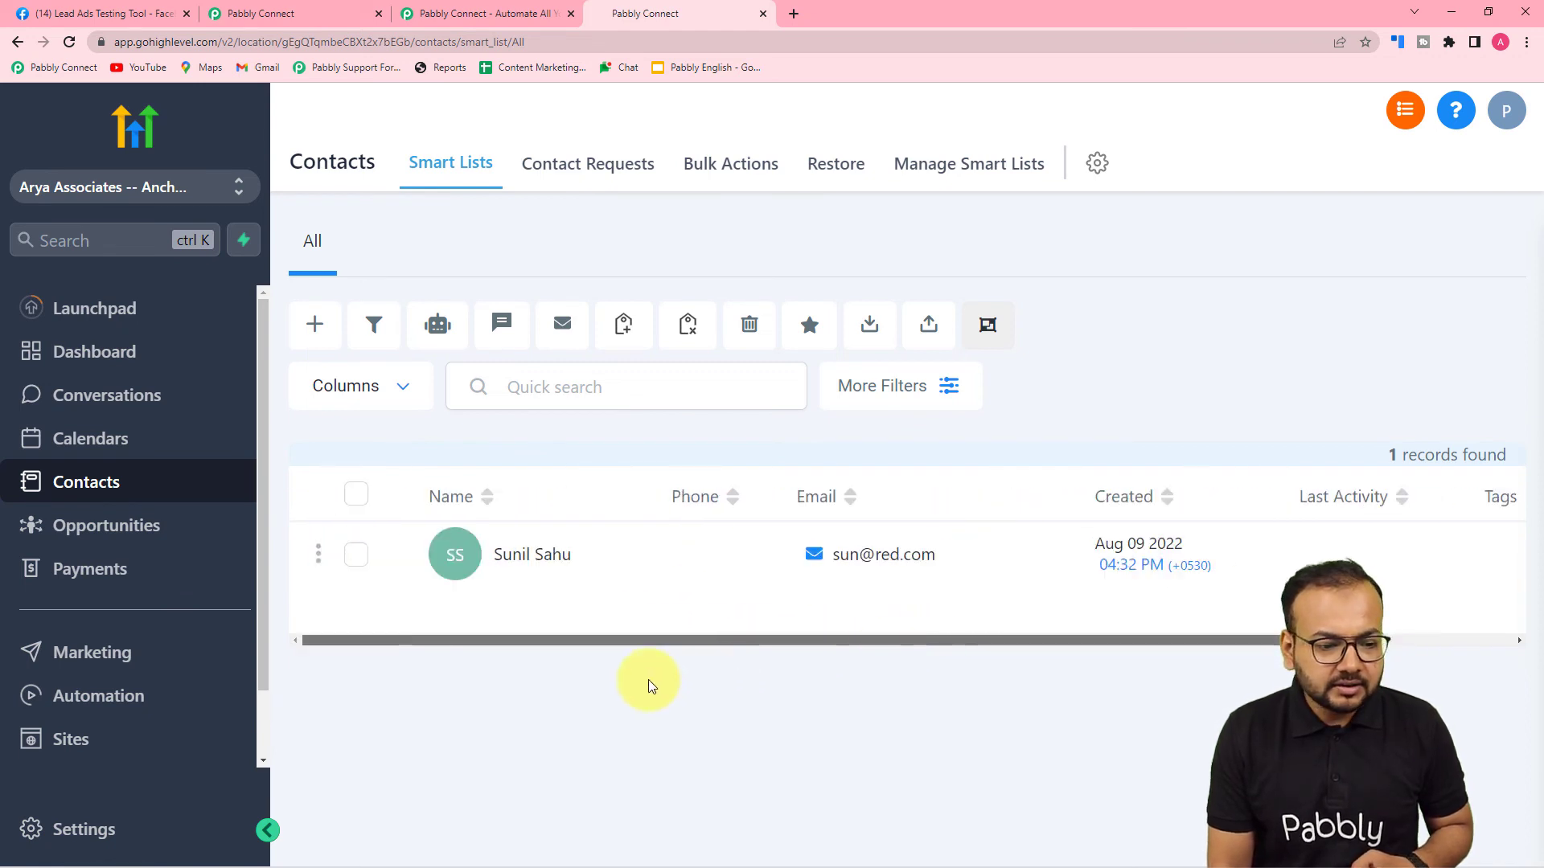
click(331, 16)
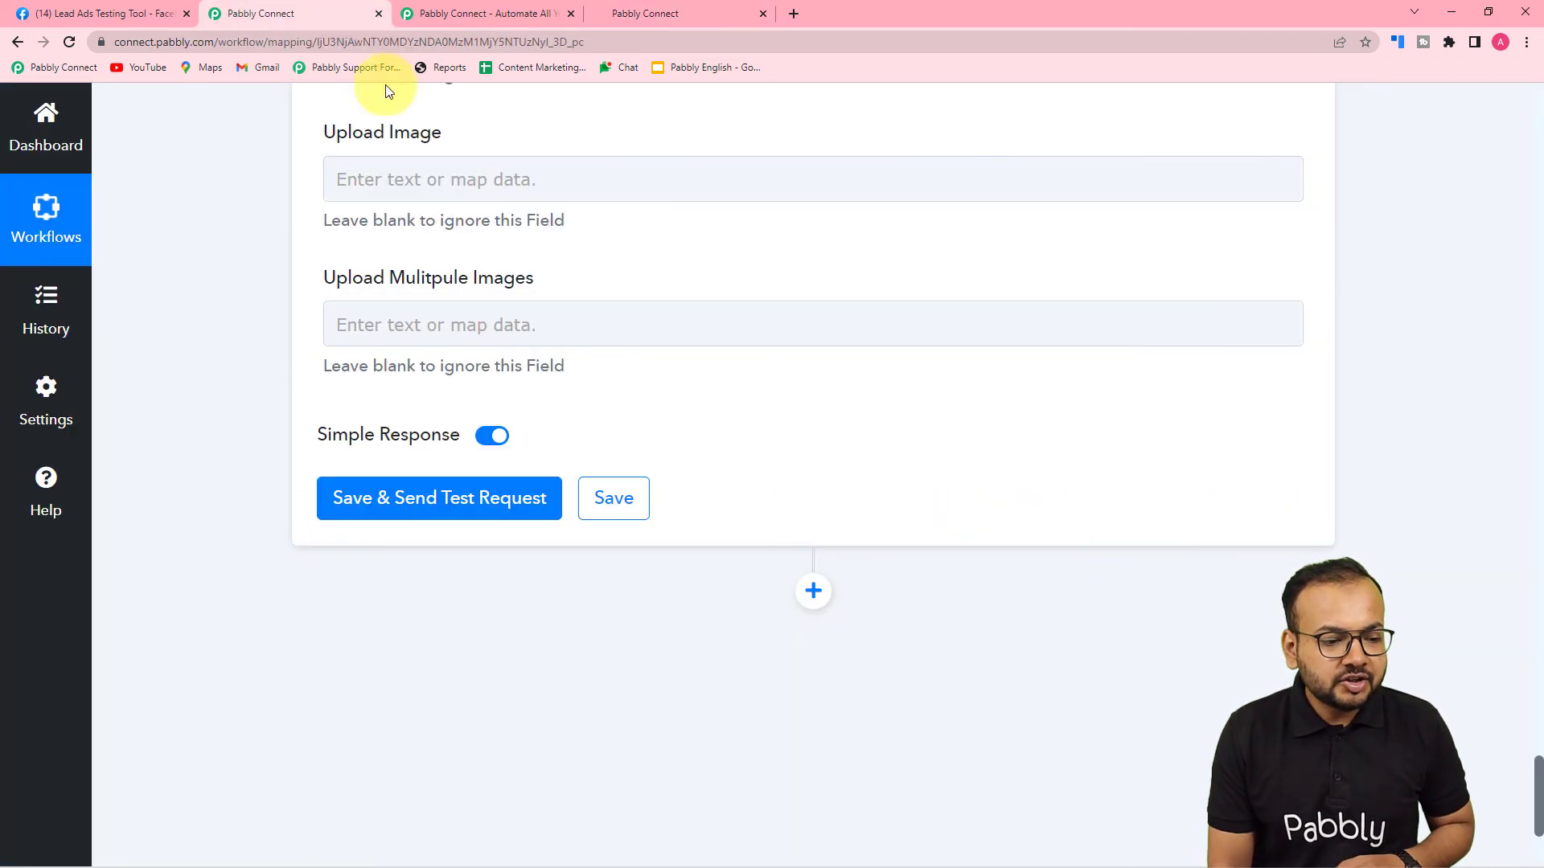
Save the HighLevel action and send a test request creating contact Dummy Lead.
click(359, 494)
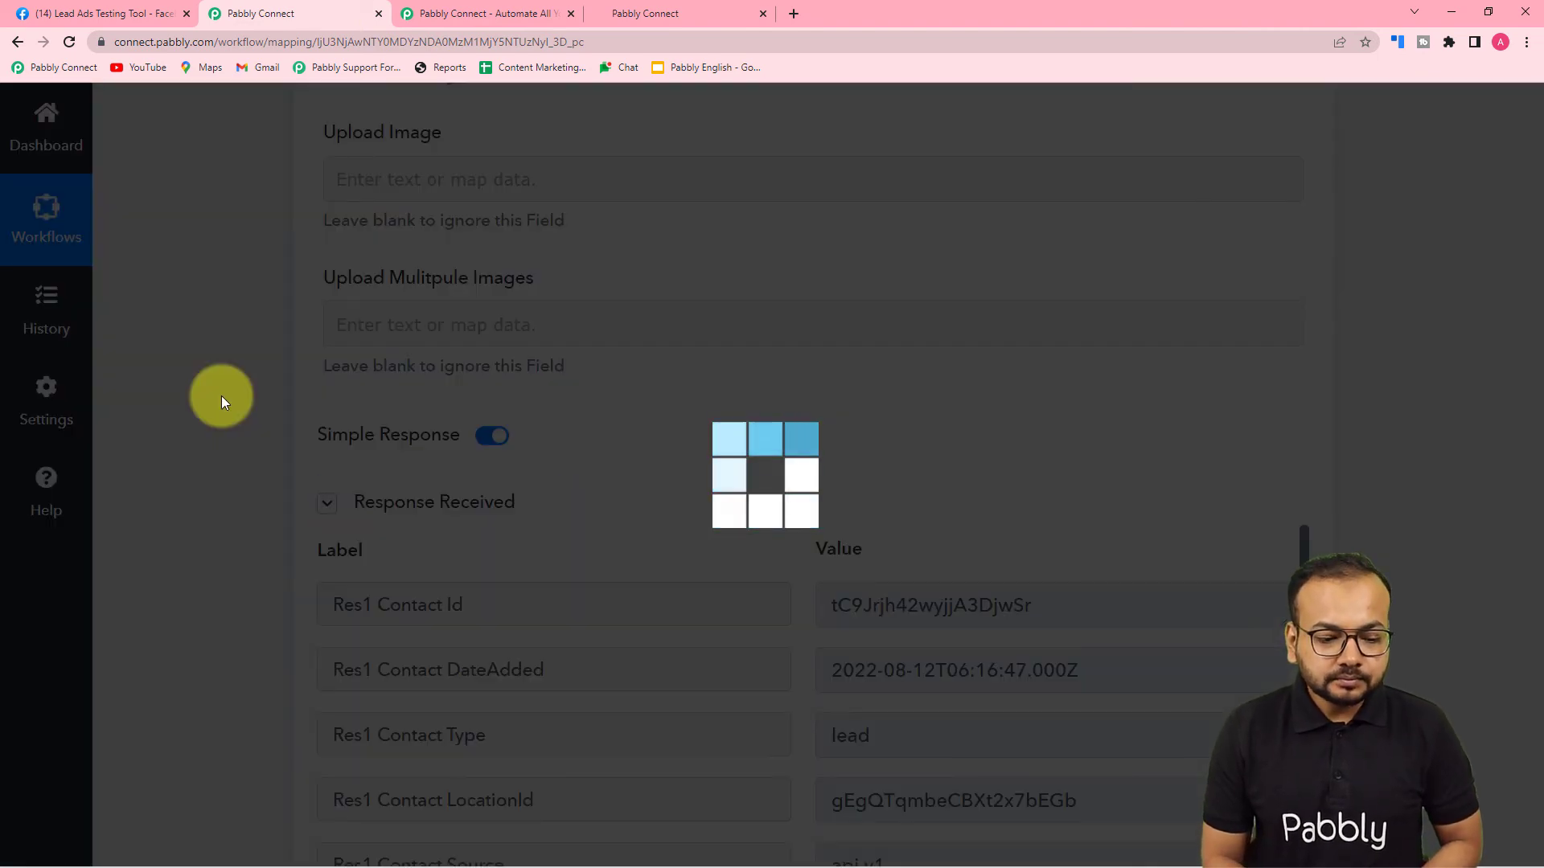
scroll(220, 395, down, 8)
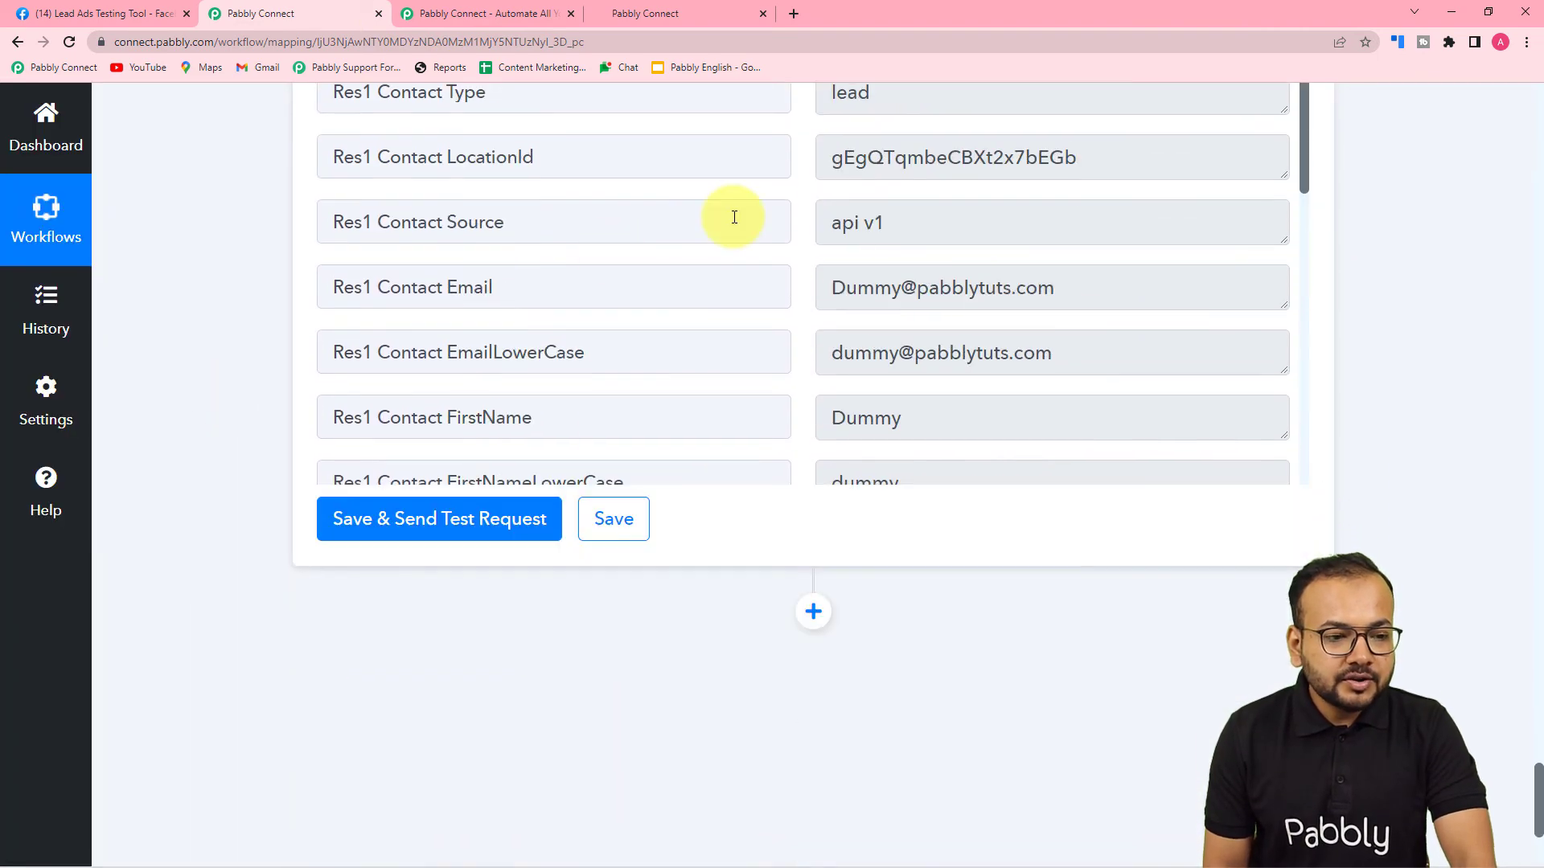
scroll(734, 217, down, 3)
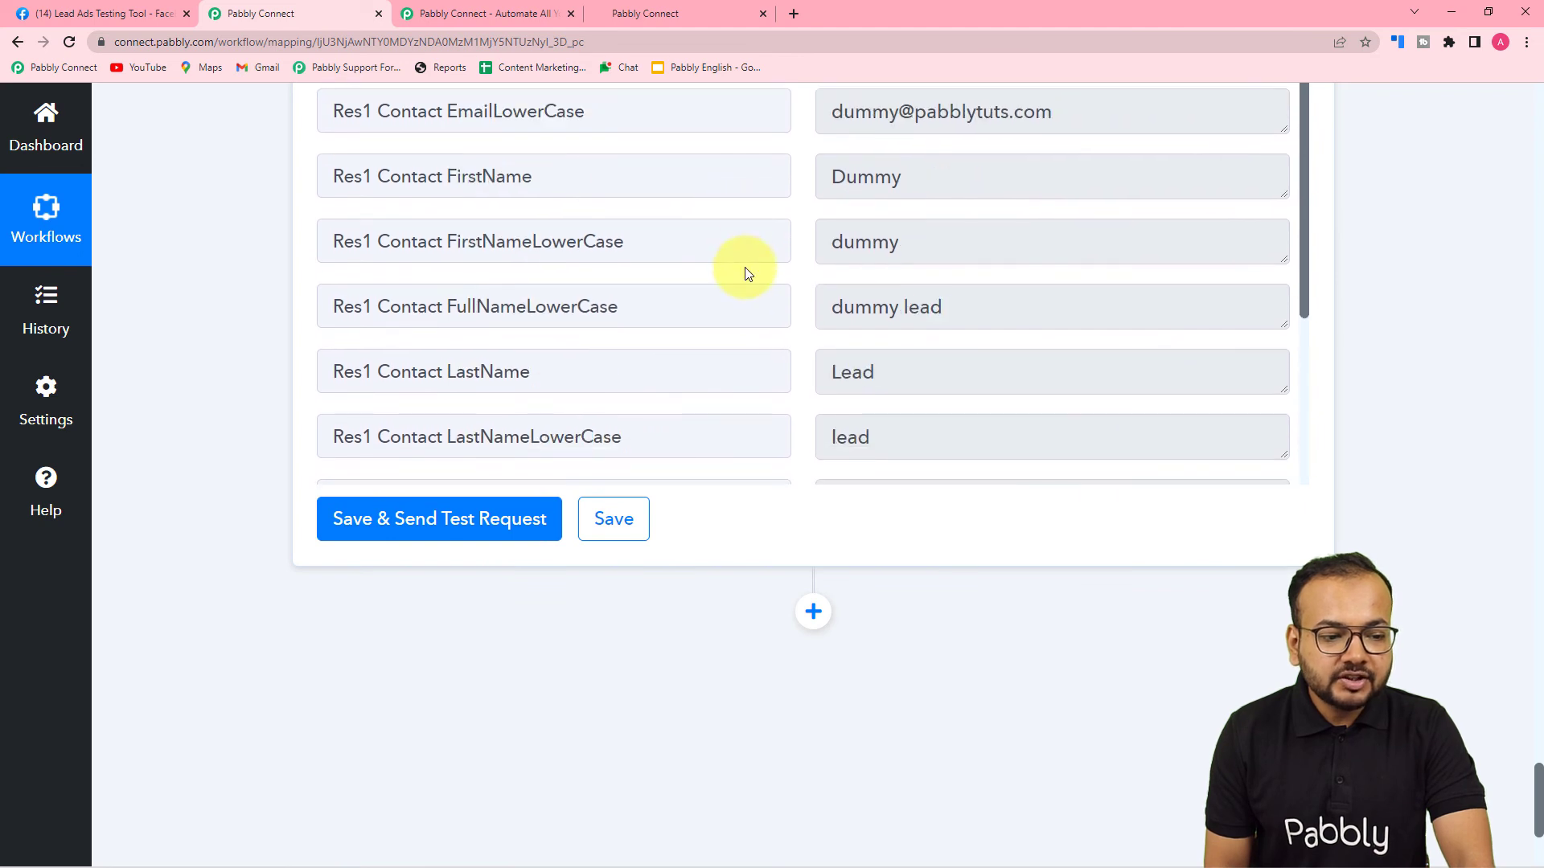
click(661, 15)
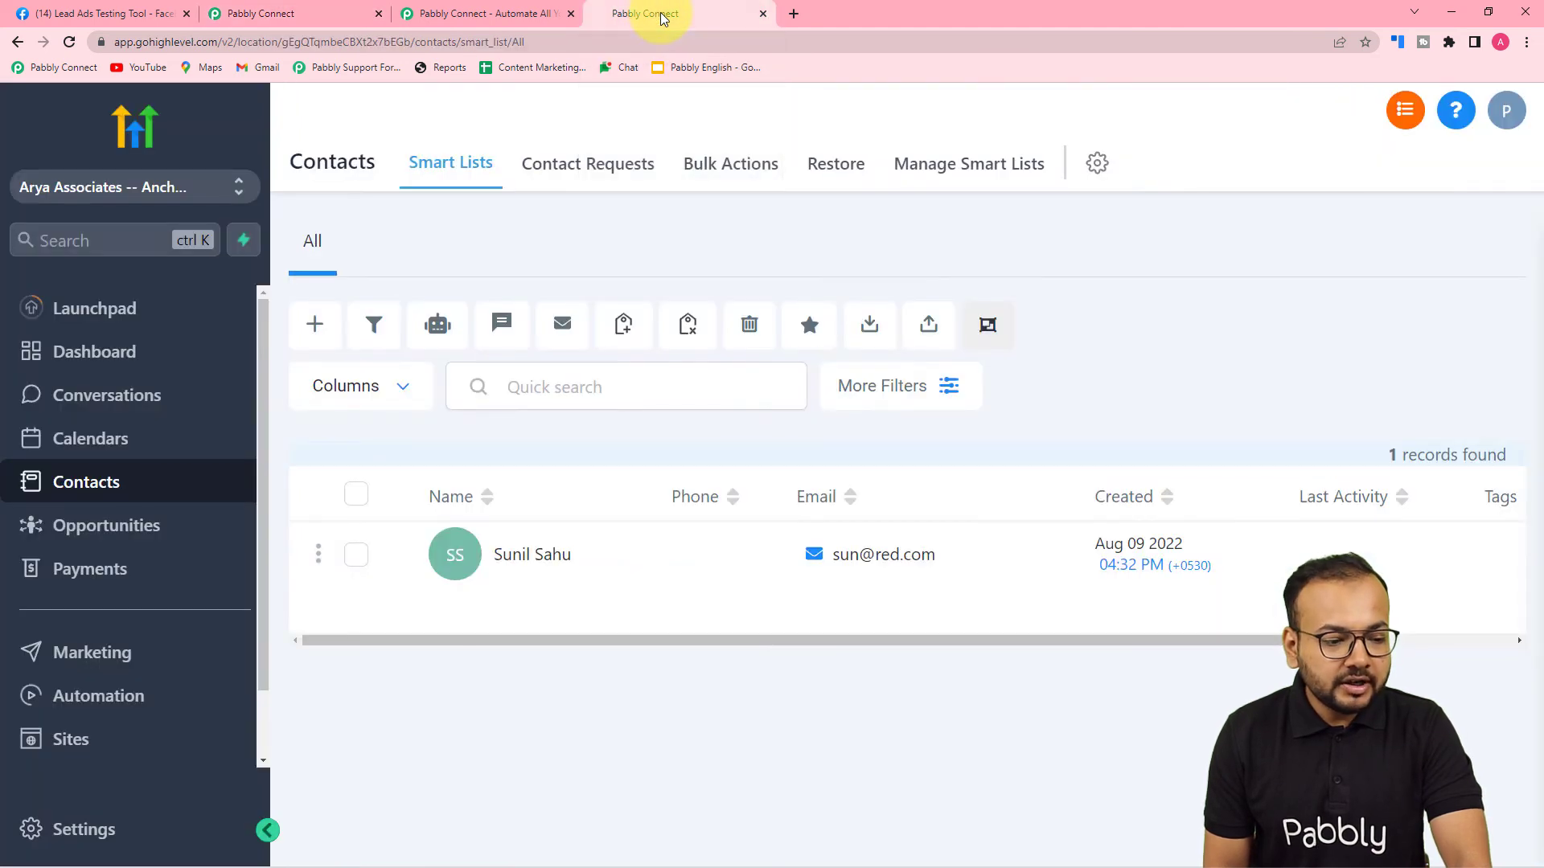
Reload HighLevel's Contacts list and open the new Dummy Lead contact record.
click(74, 42)
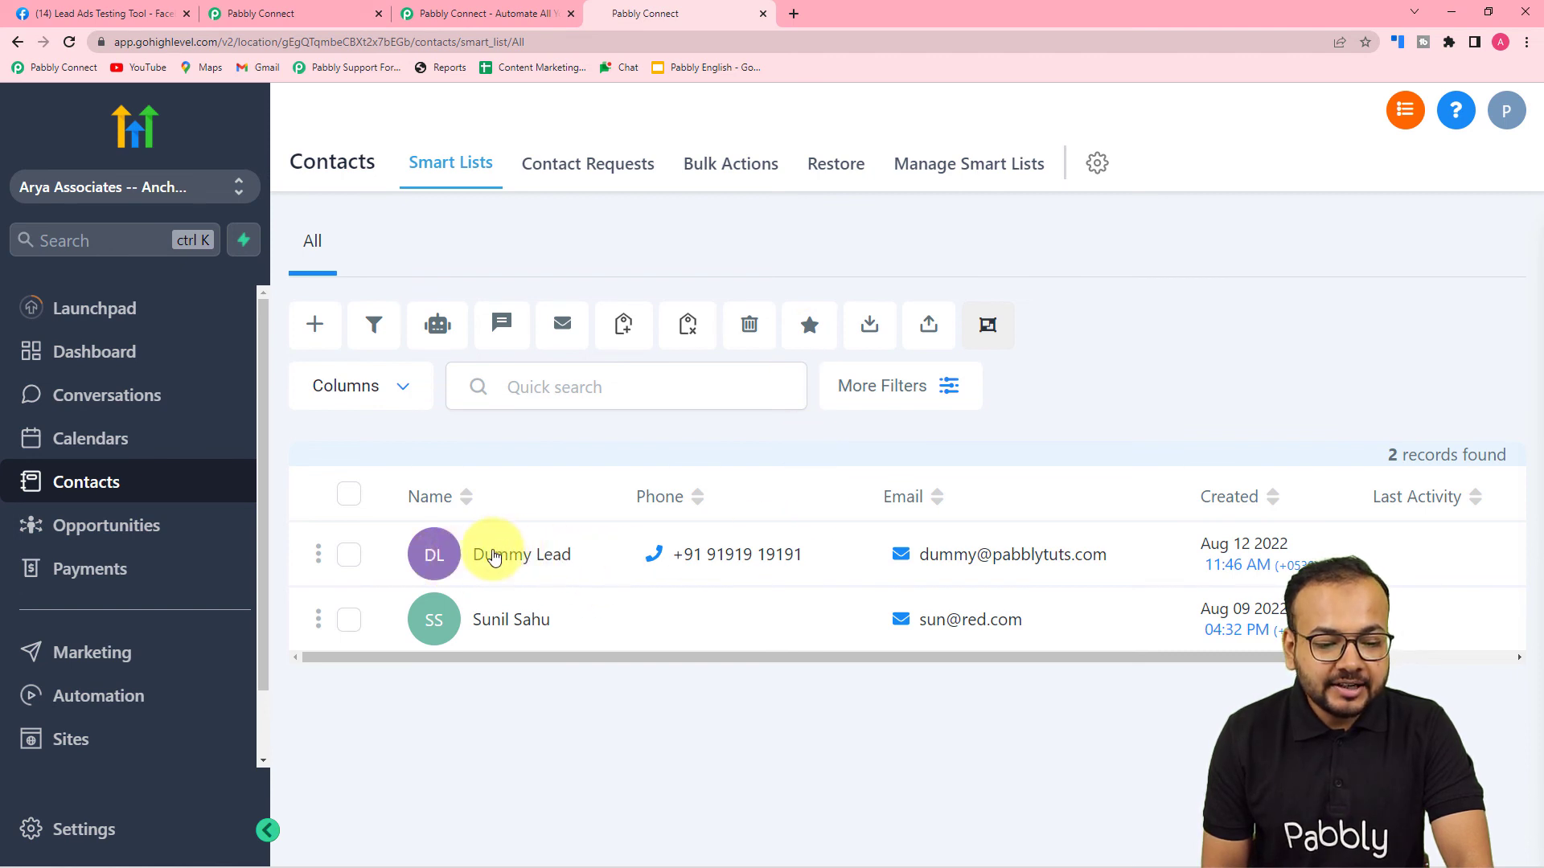
click(556, 553)
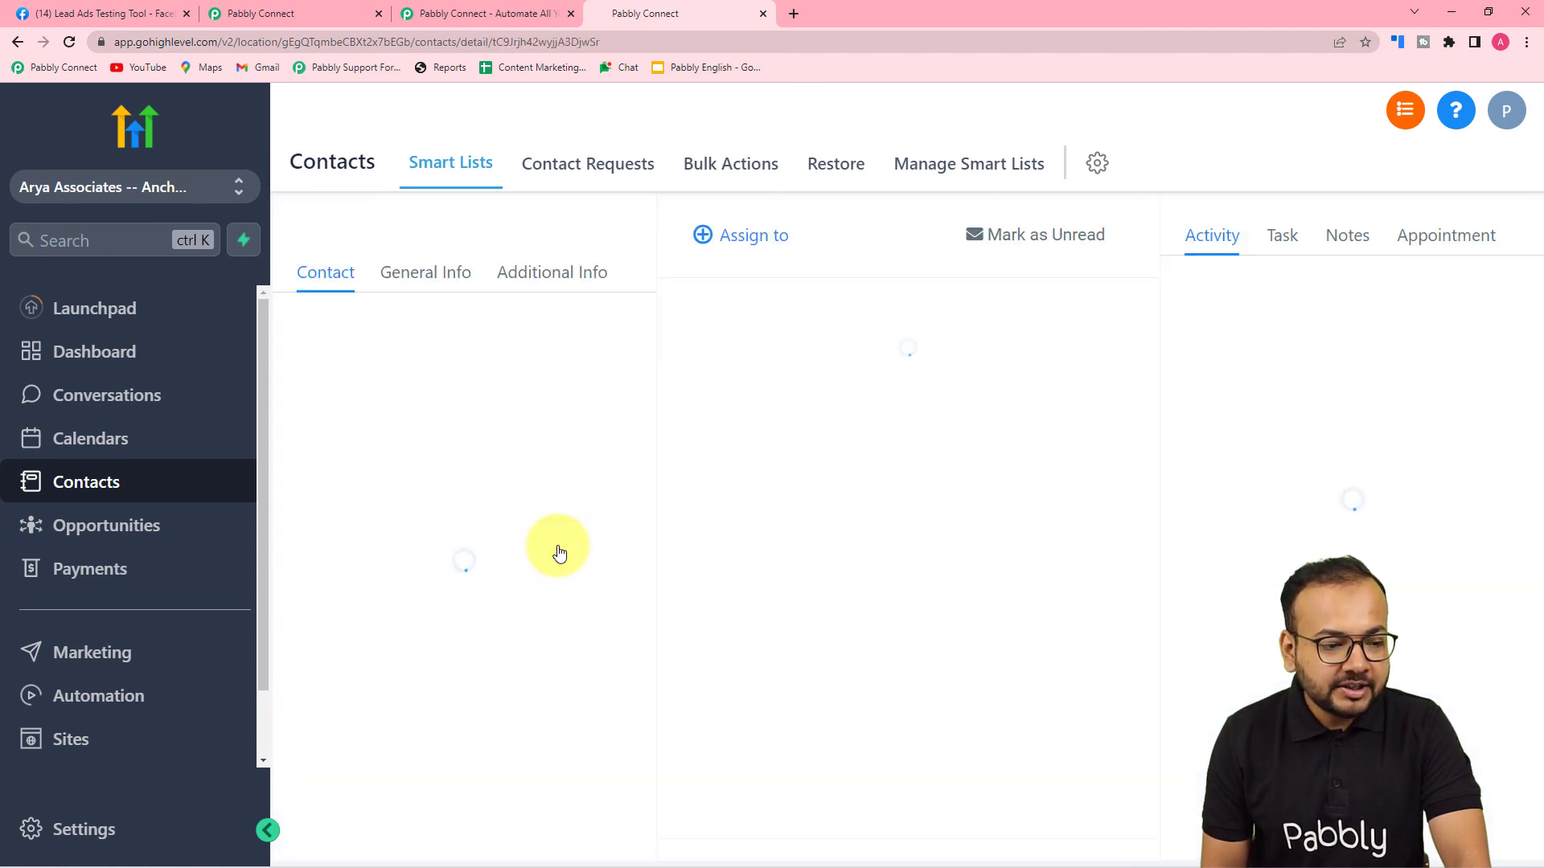
scroll(613, 455, down, 6)
scroll(612, 456, up, 5)
scroll(317, 394, down, 8)
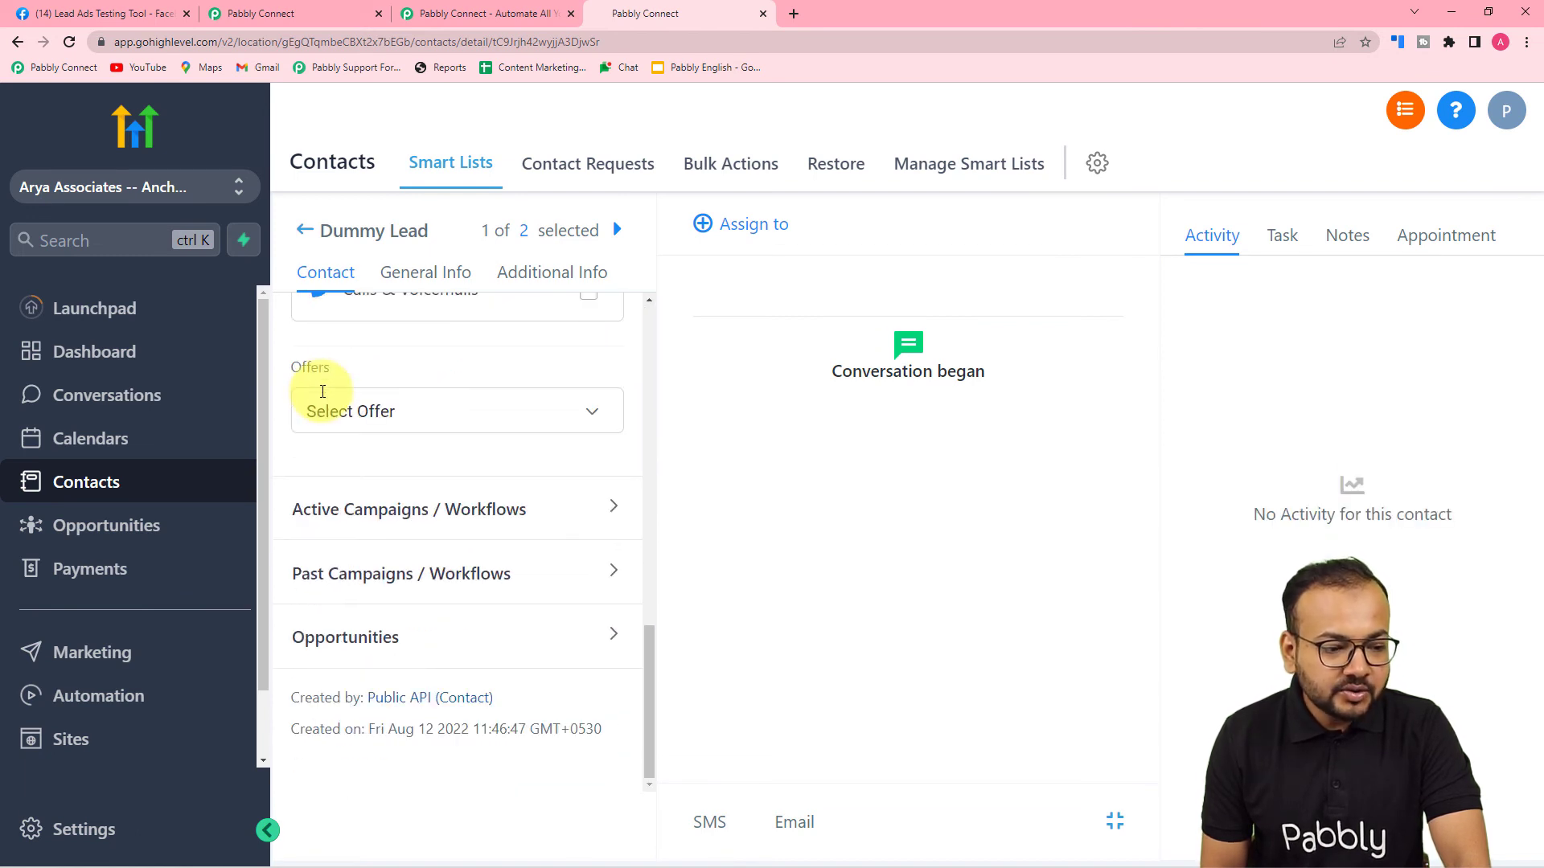
scroll(320, 392, up, 8)
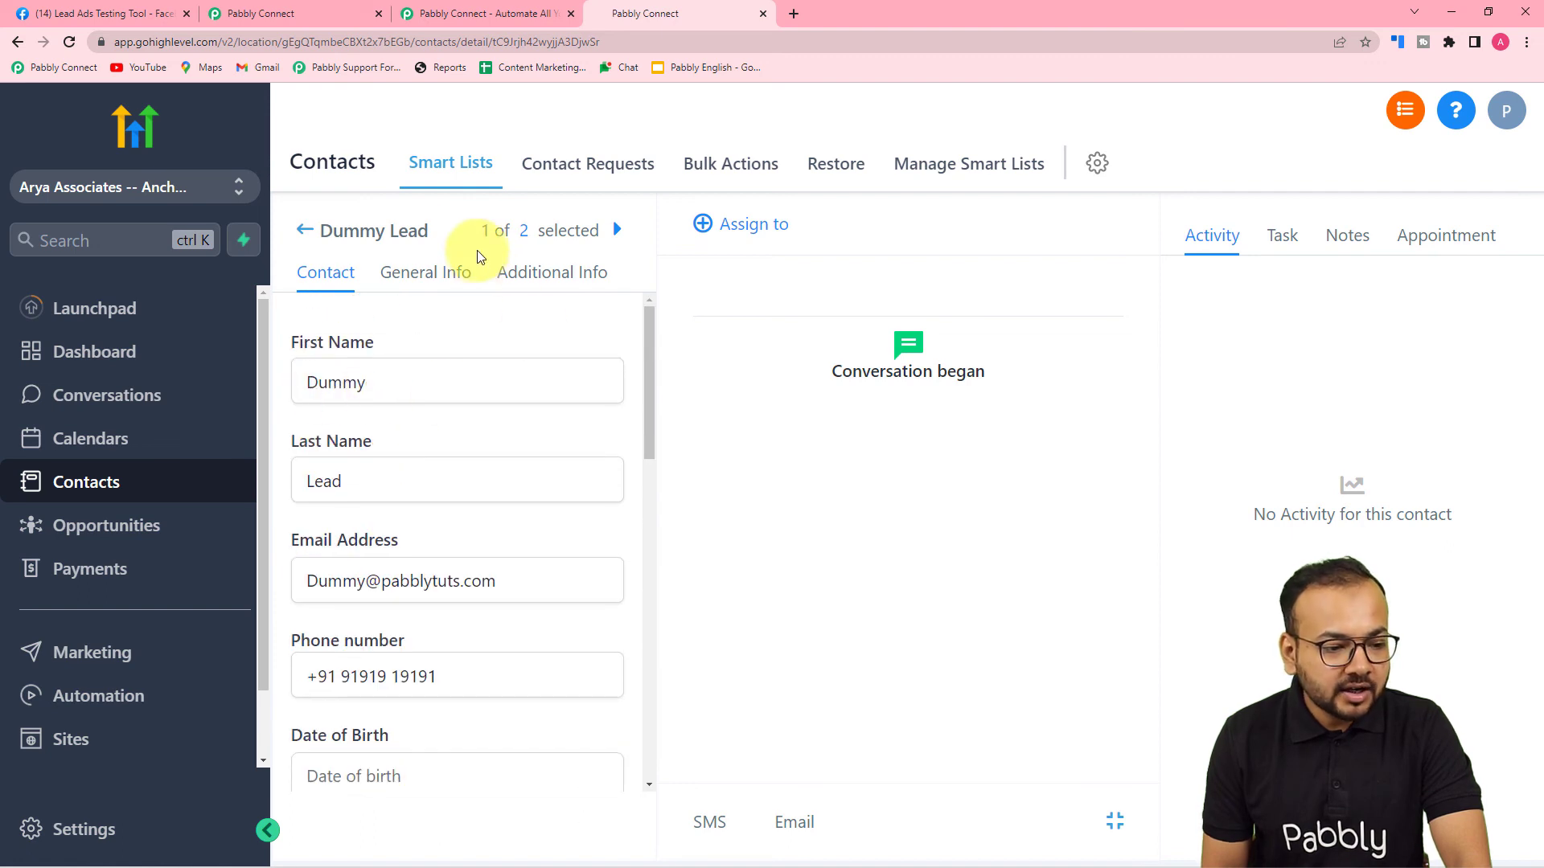
Browse Dummy Lead's Additional Info and General Info tabs to confirm name, email and phone.
click(542, 272)
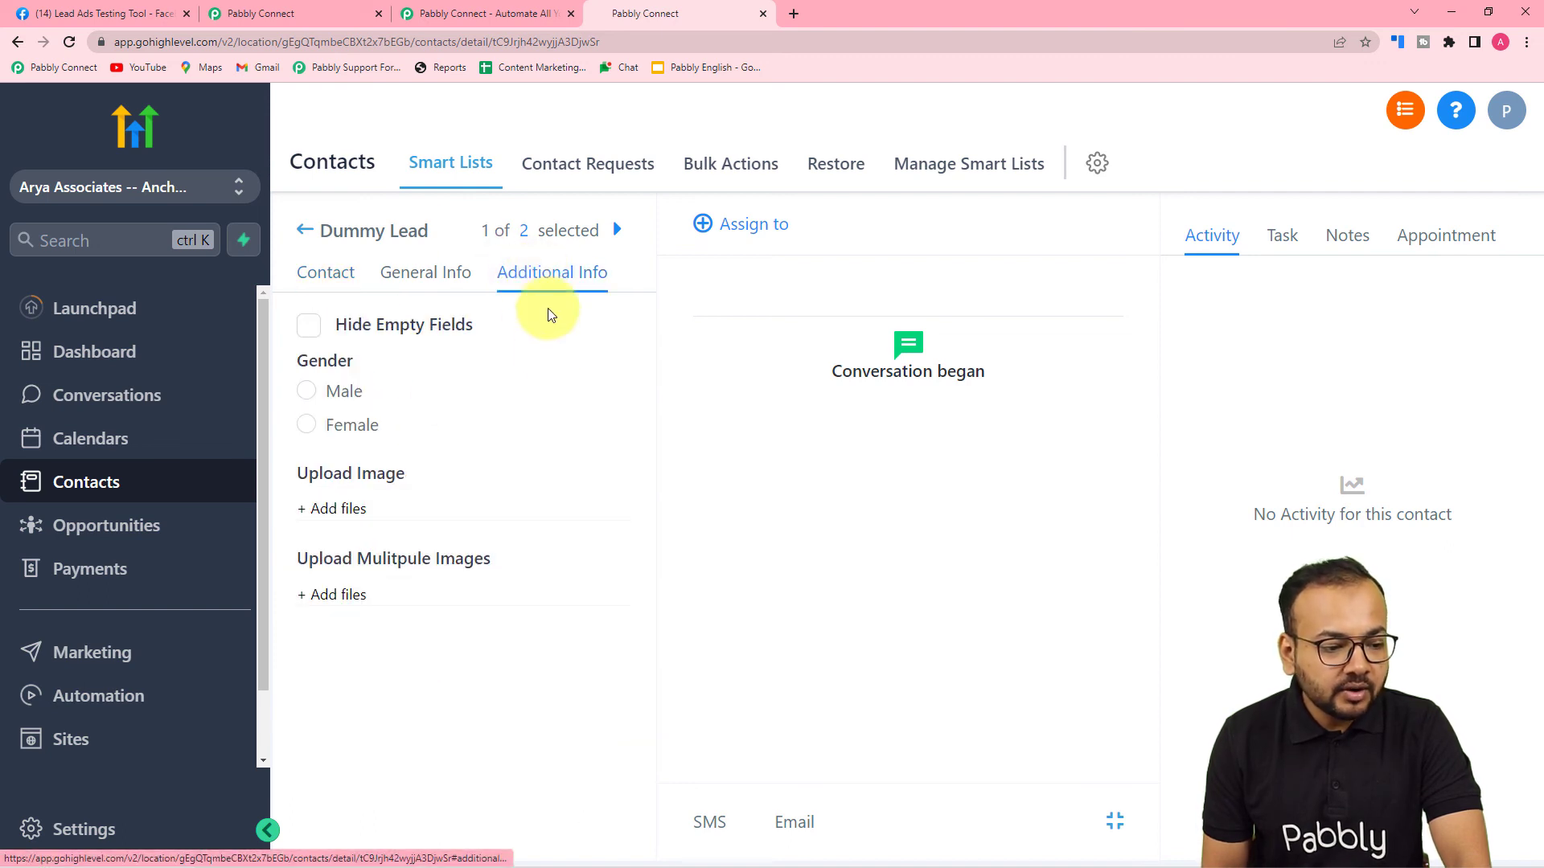
click(438, 274)
scroll(456, 402, down, 5)
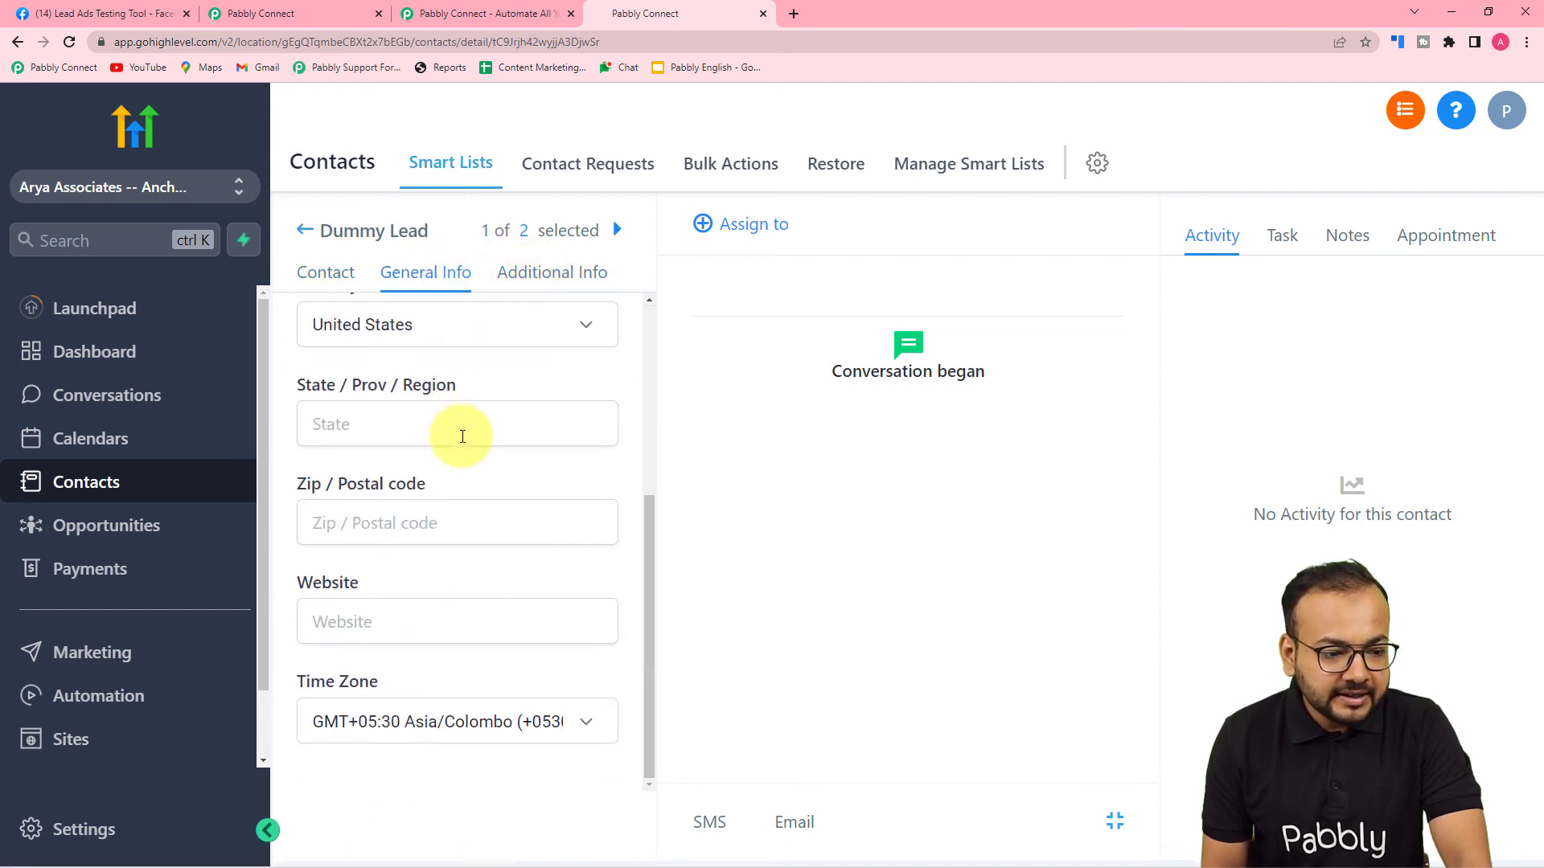
scroll(378, 389, up, 5)
click(322, 273)
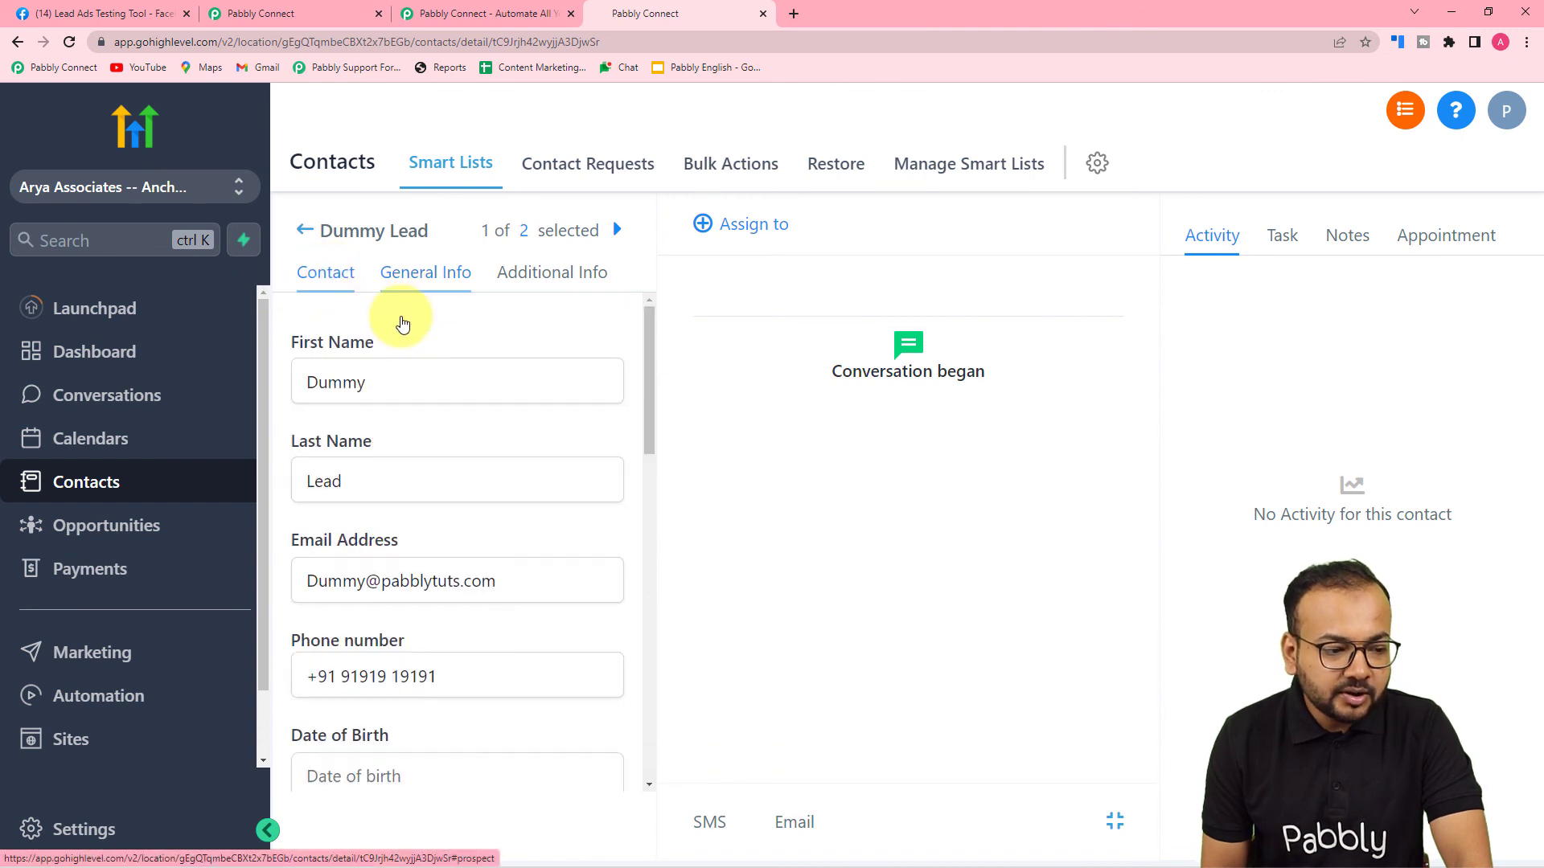
click(282, 16)
scroll(913, 471, up, 3)
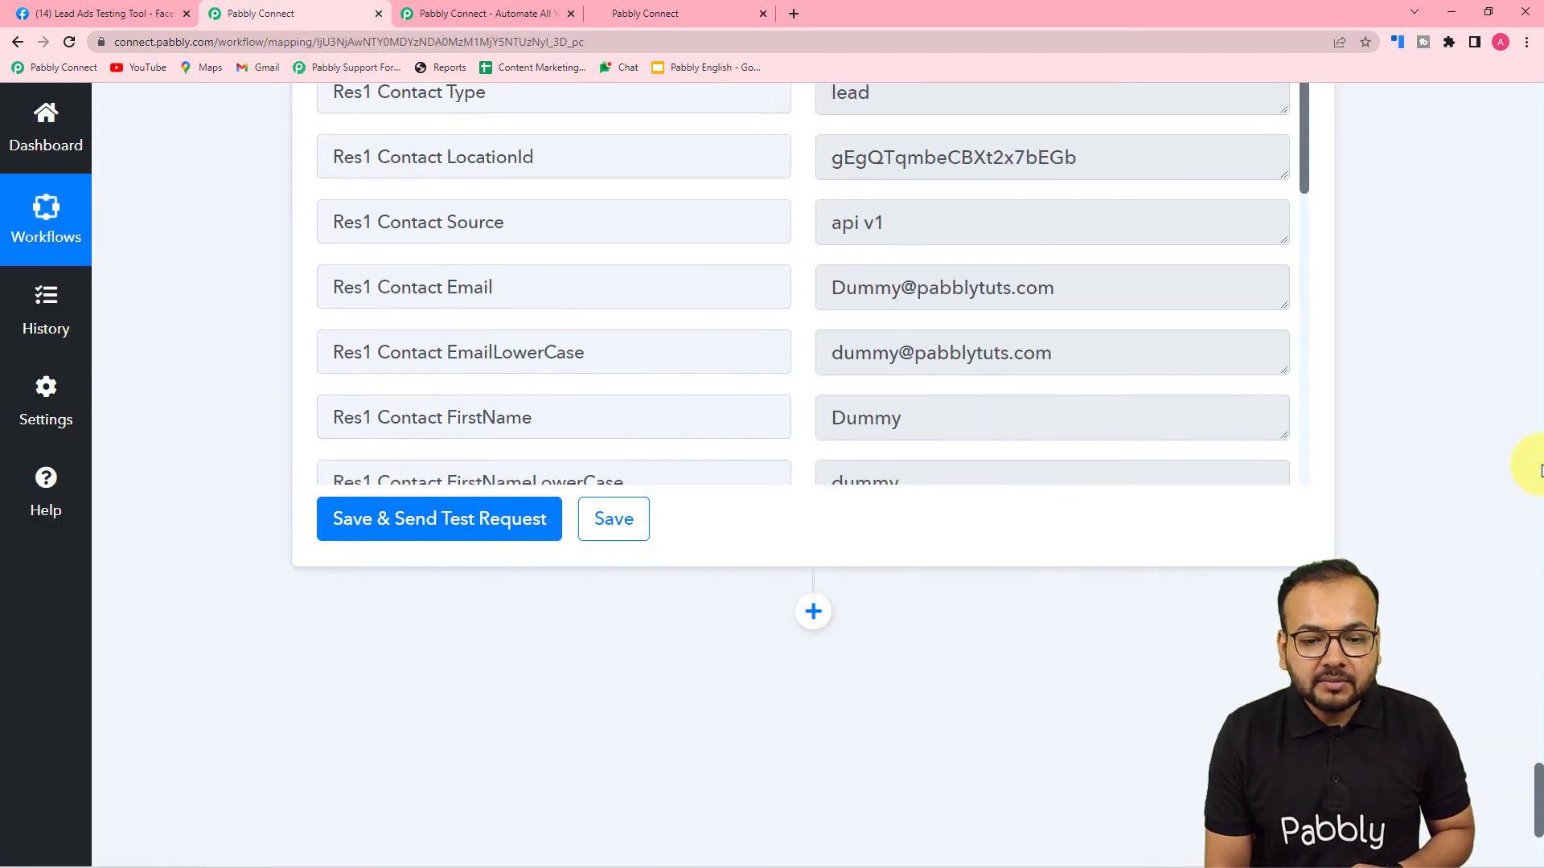
Collapse the HighLevel action, Facebook Lead Ads trigger and Text Formatter split steps.
scroll(1540, 471, up, 20)
scroll(1539, 470, up, 16)
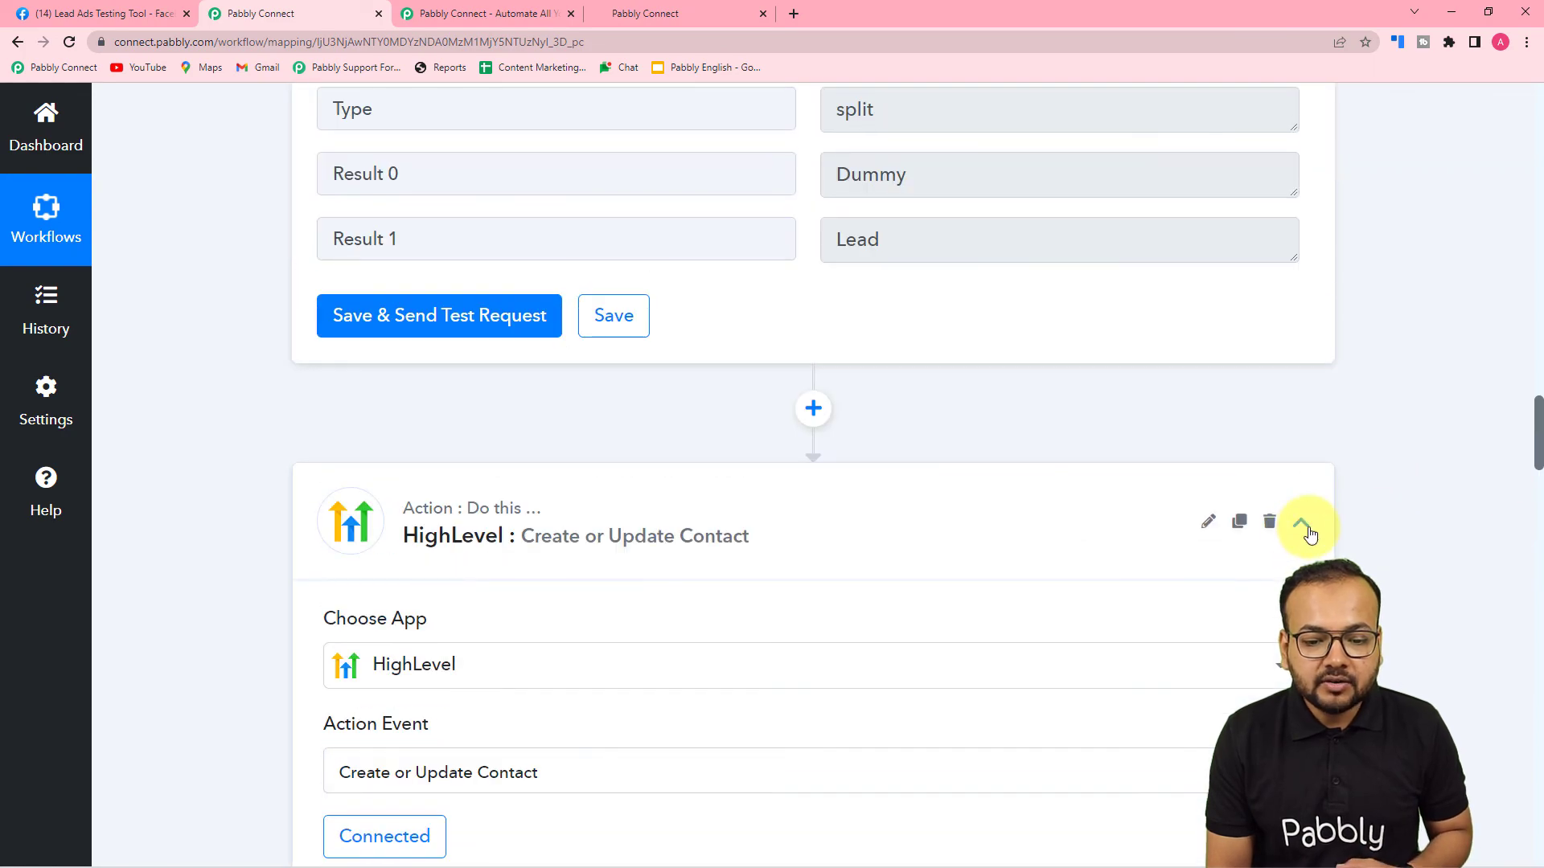
click(1302, 524)
scroll(1441, 492, up, 15)
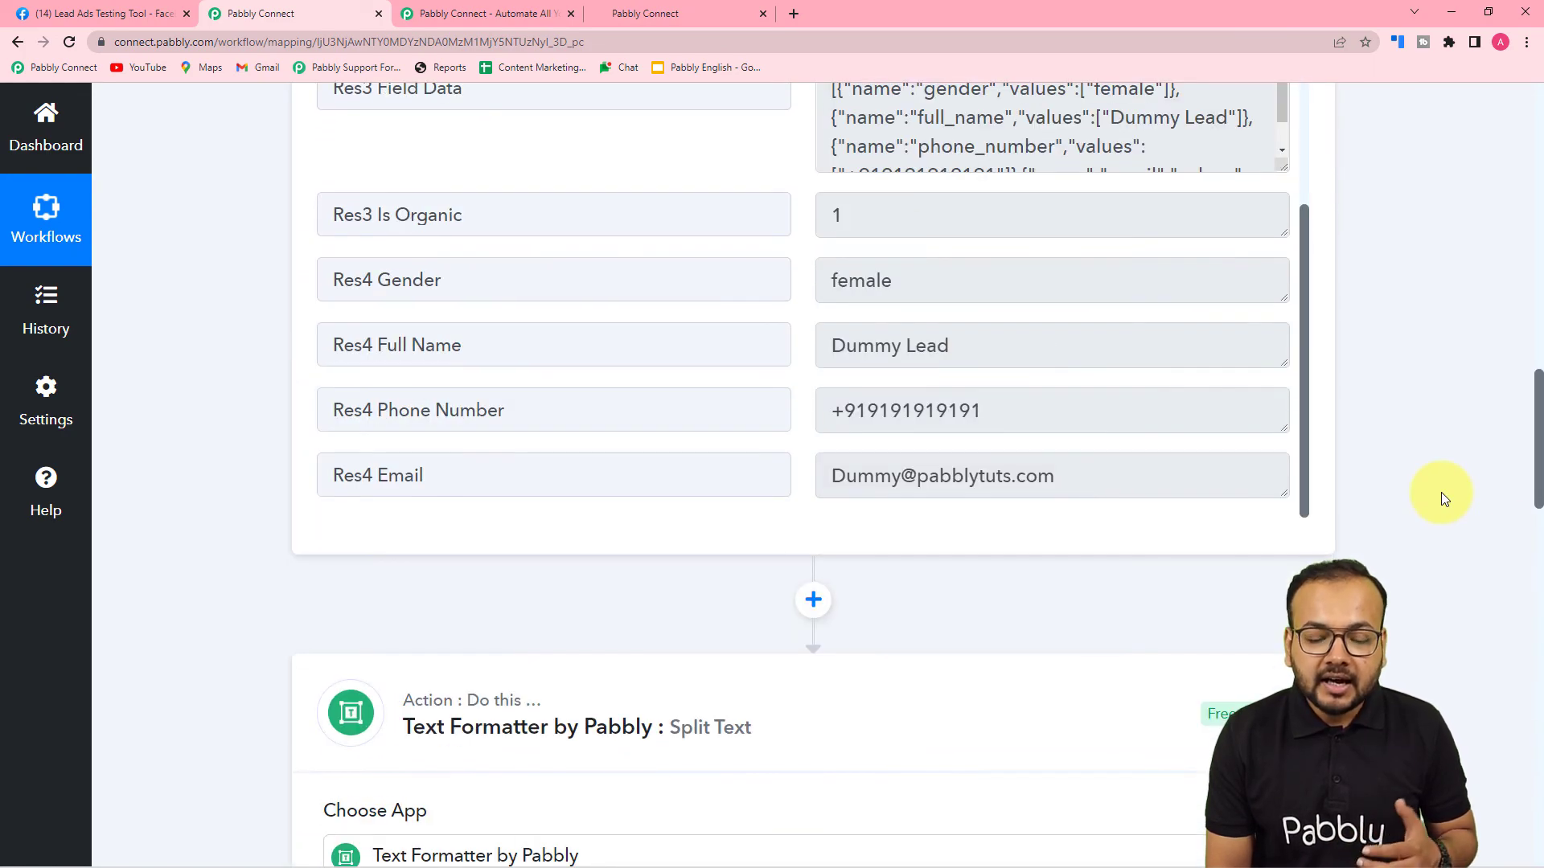
scroll(1441, 496, up, 15)
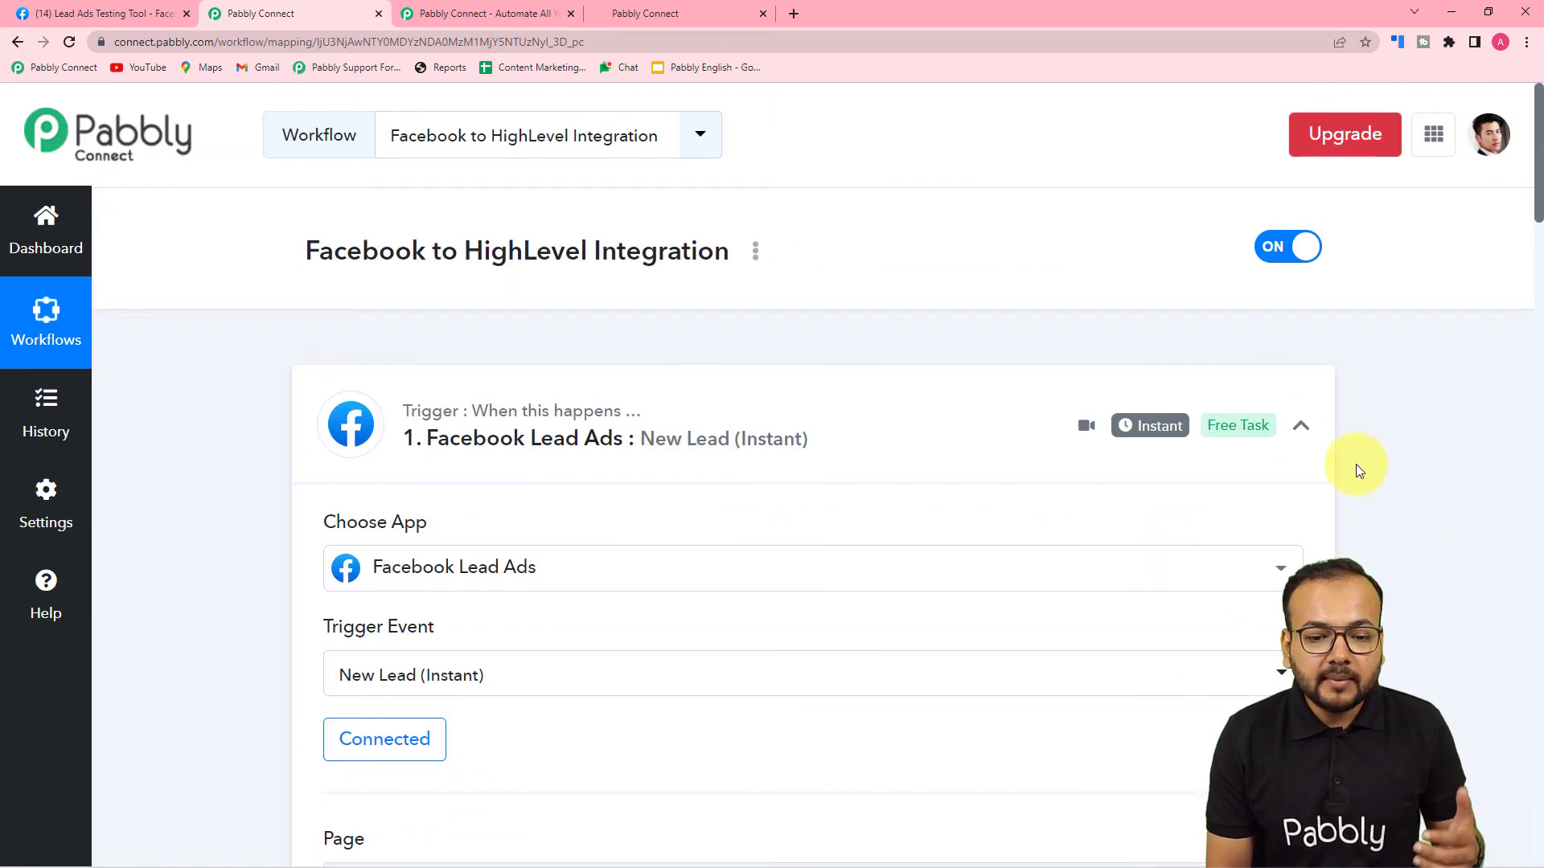
click(1300, 426)
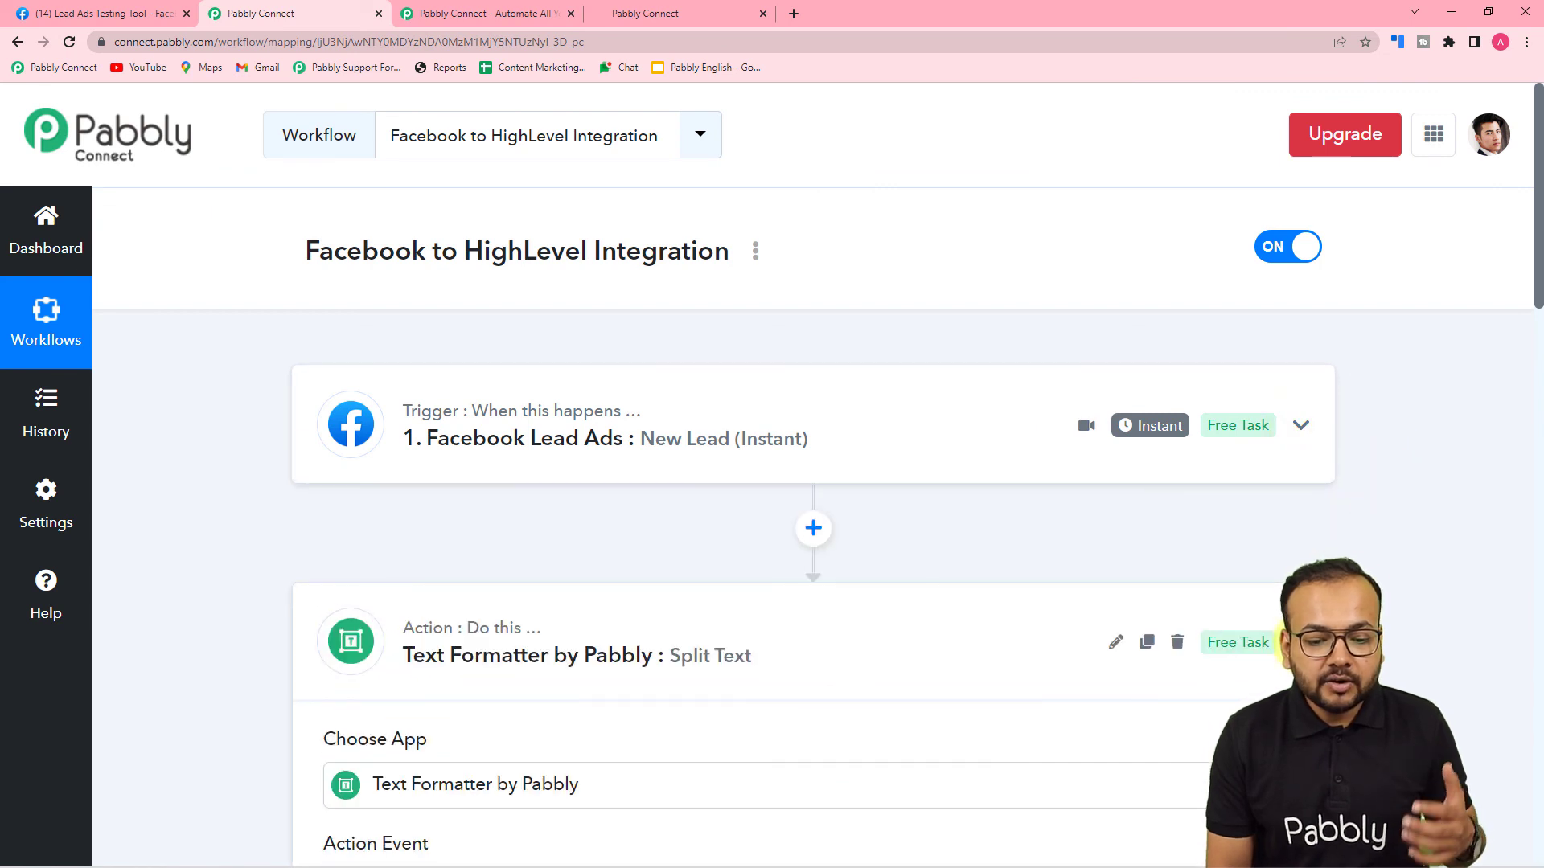
click(1296, 642)
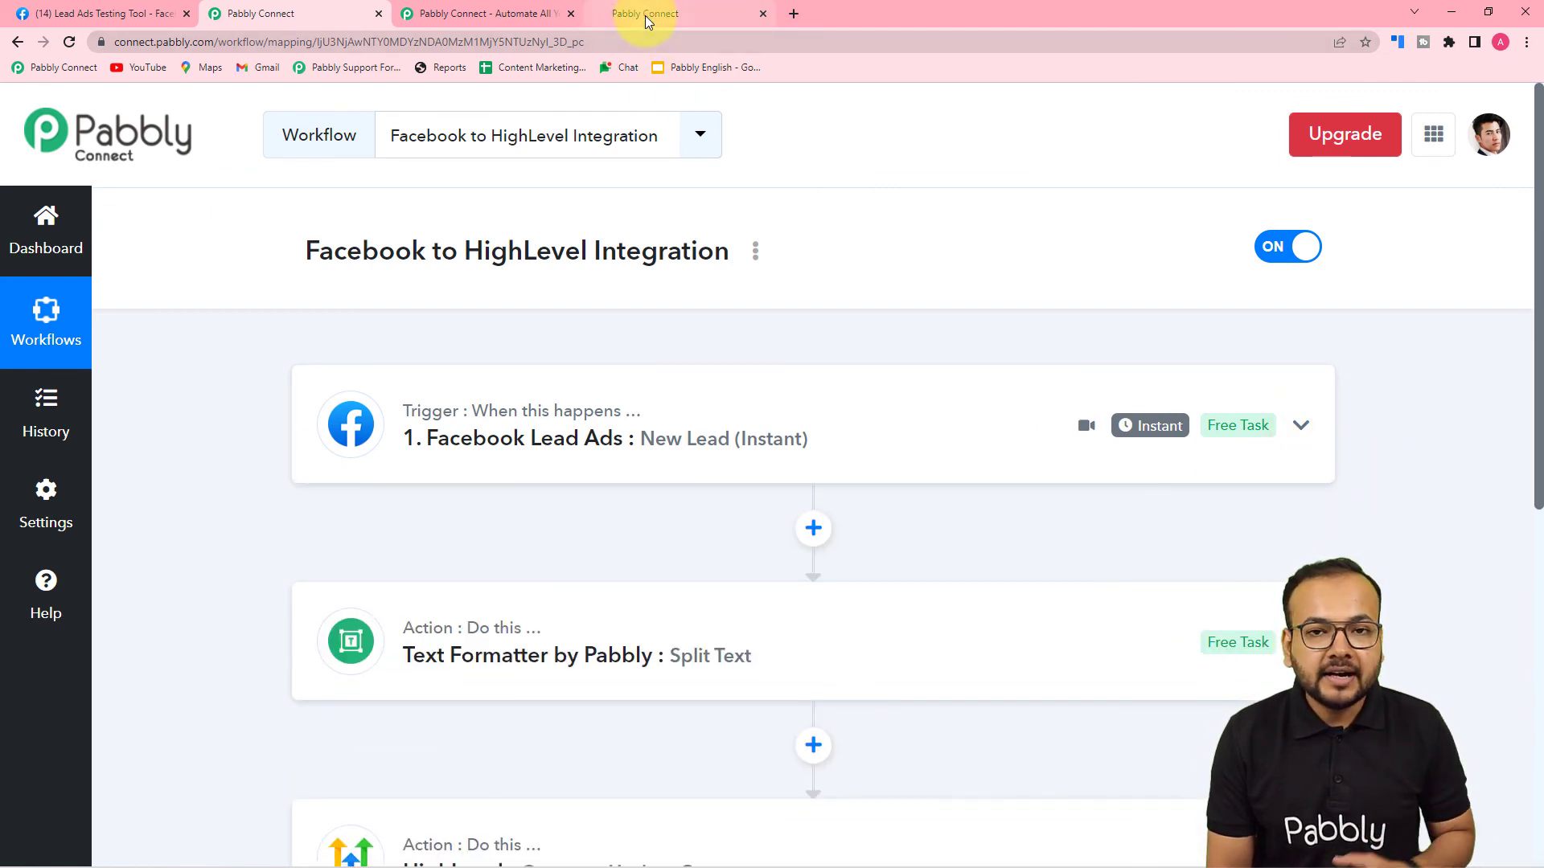
mouse_move(648, 21)
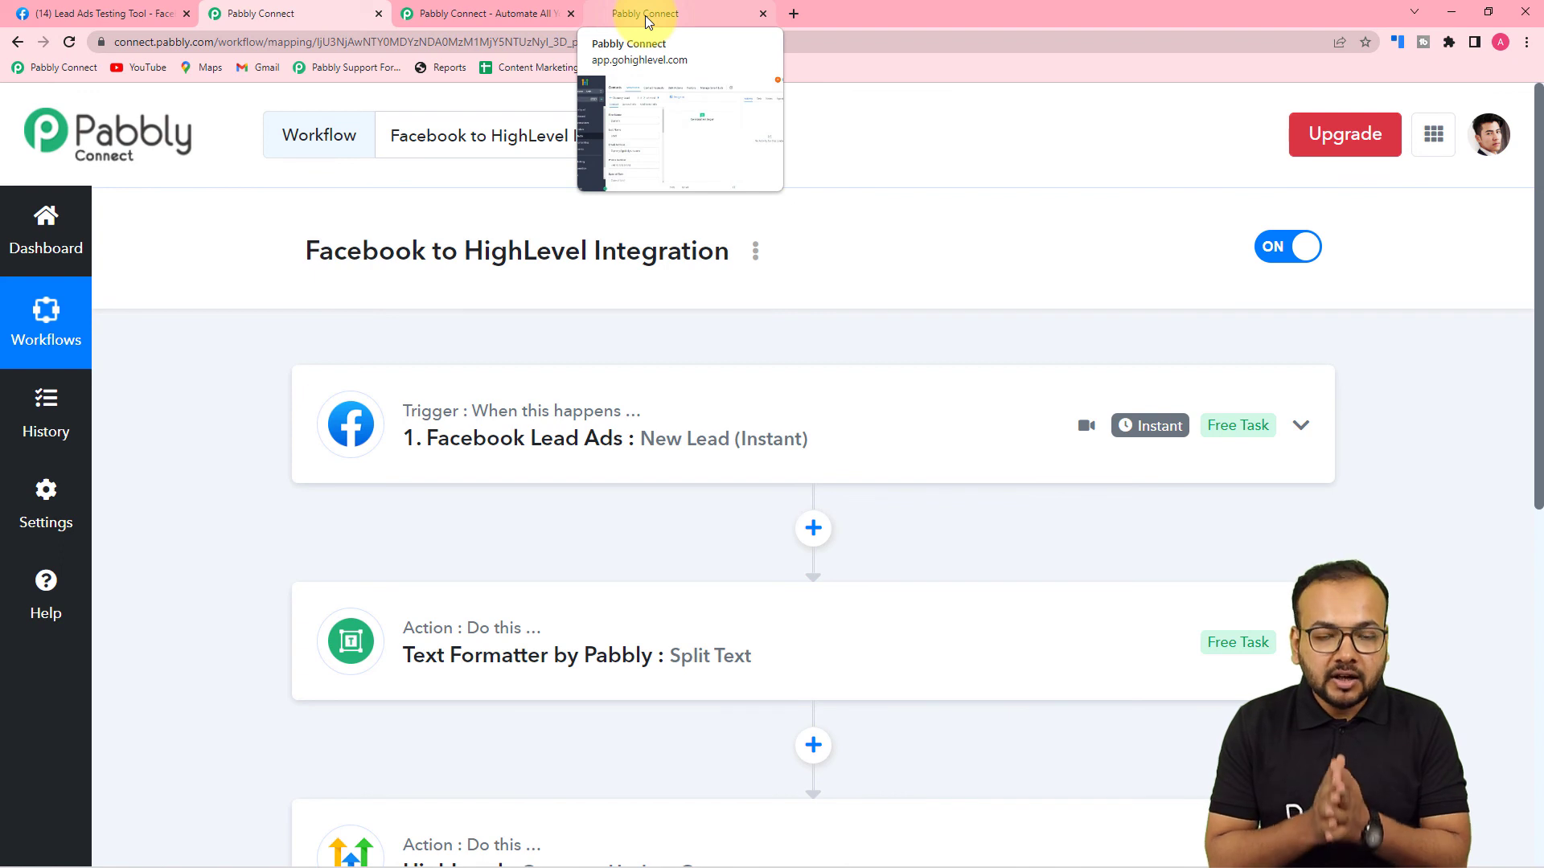